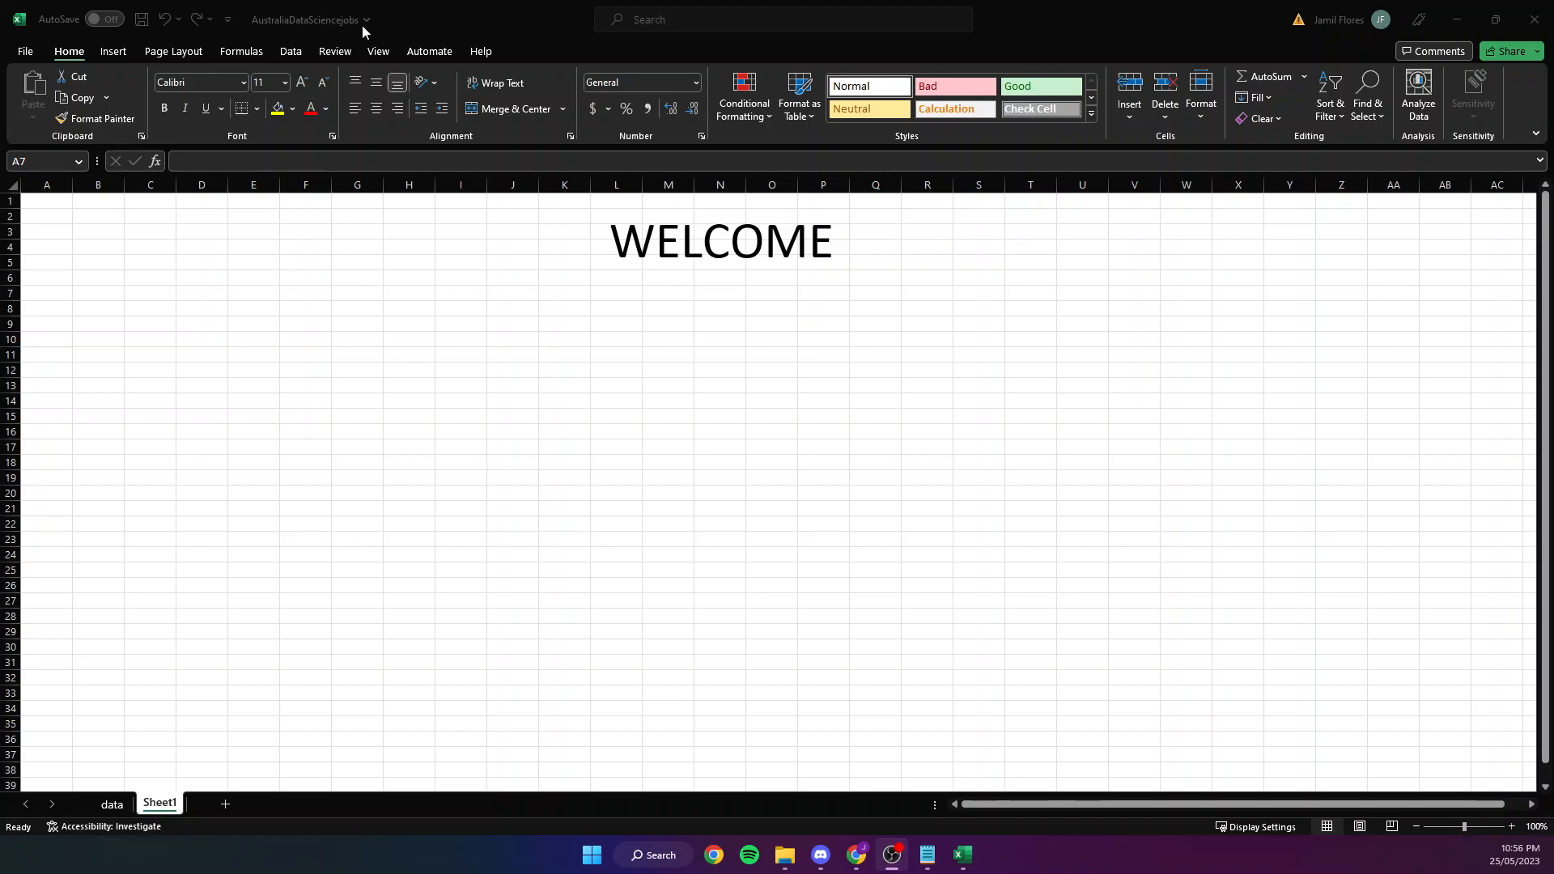
Copy the Part 1 task instructions image from the other window and paste it into Sheet1 at cell A7.
{"action": "left_click", "coordinate": [269, 21]}
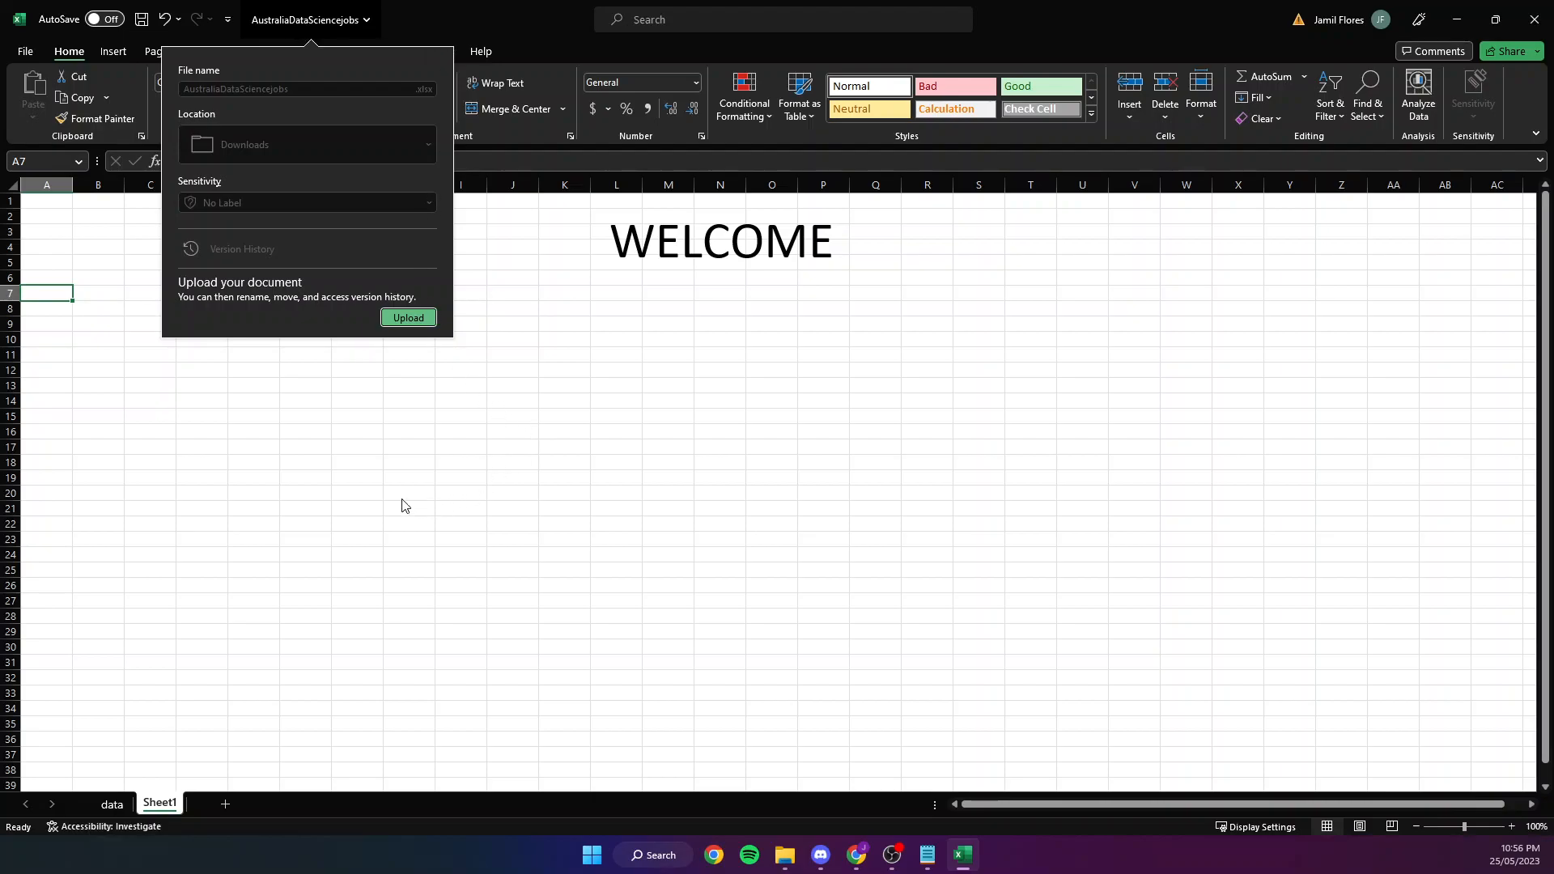
{"action": "left_click", "coordinate": [61, 291]}
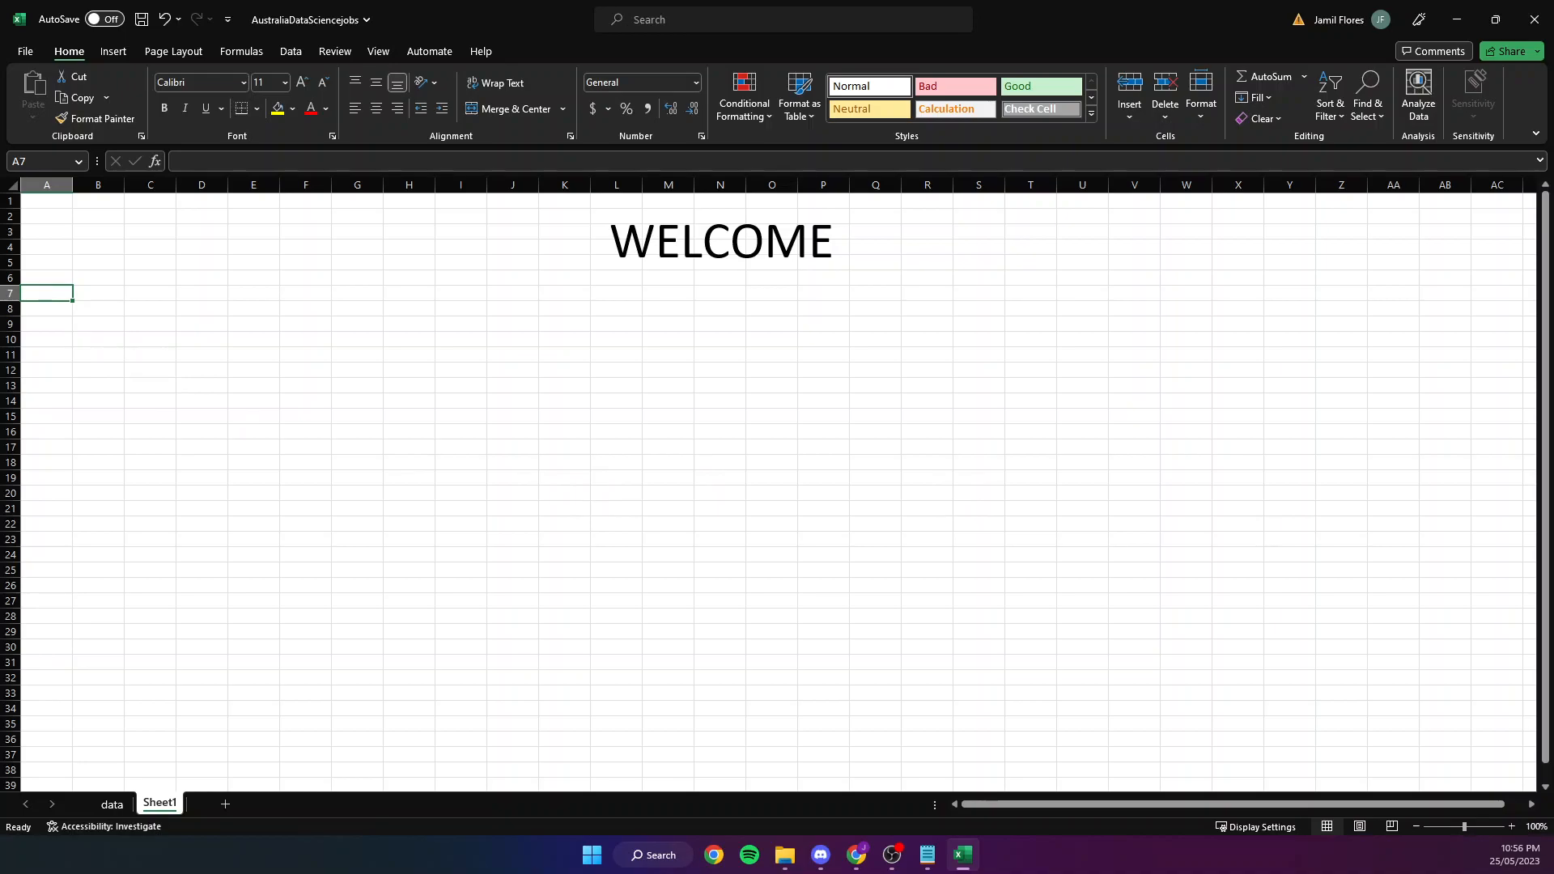
{"action": "key", "text": "alt+Tab"}
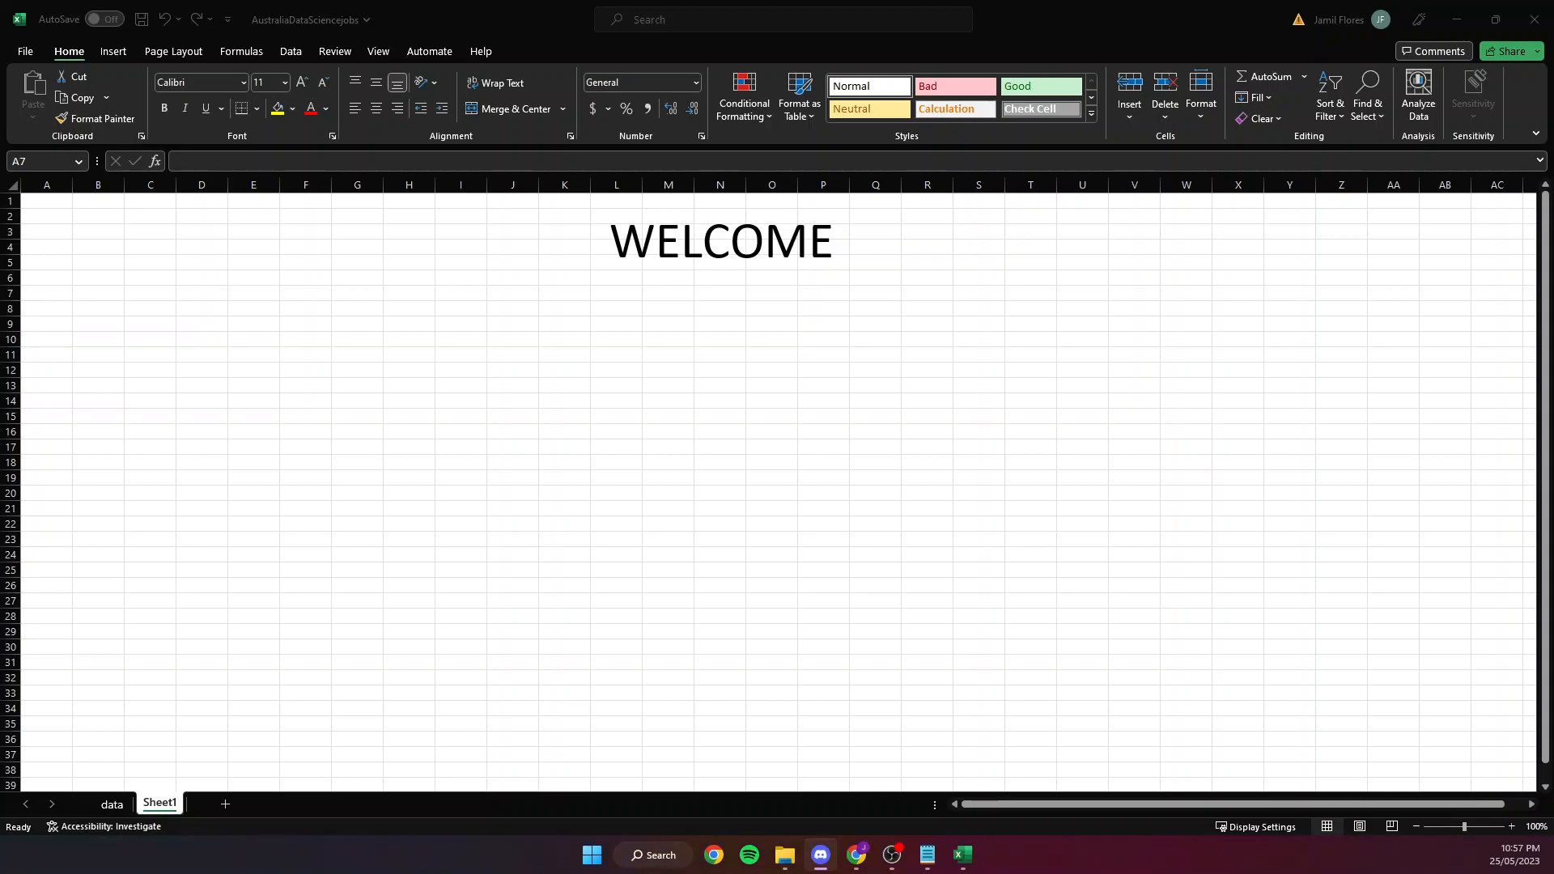
{"action": "key", "text": "alt+Tab"}
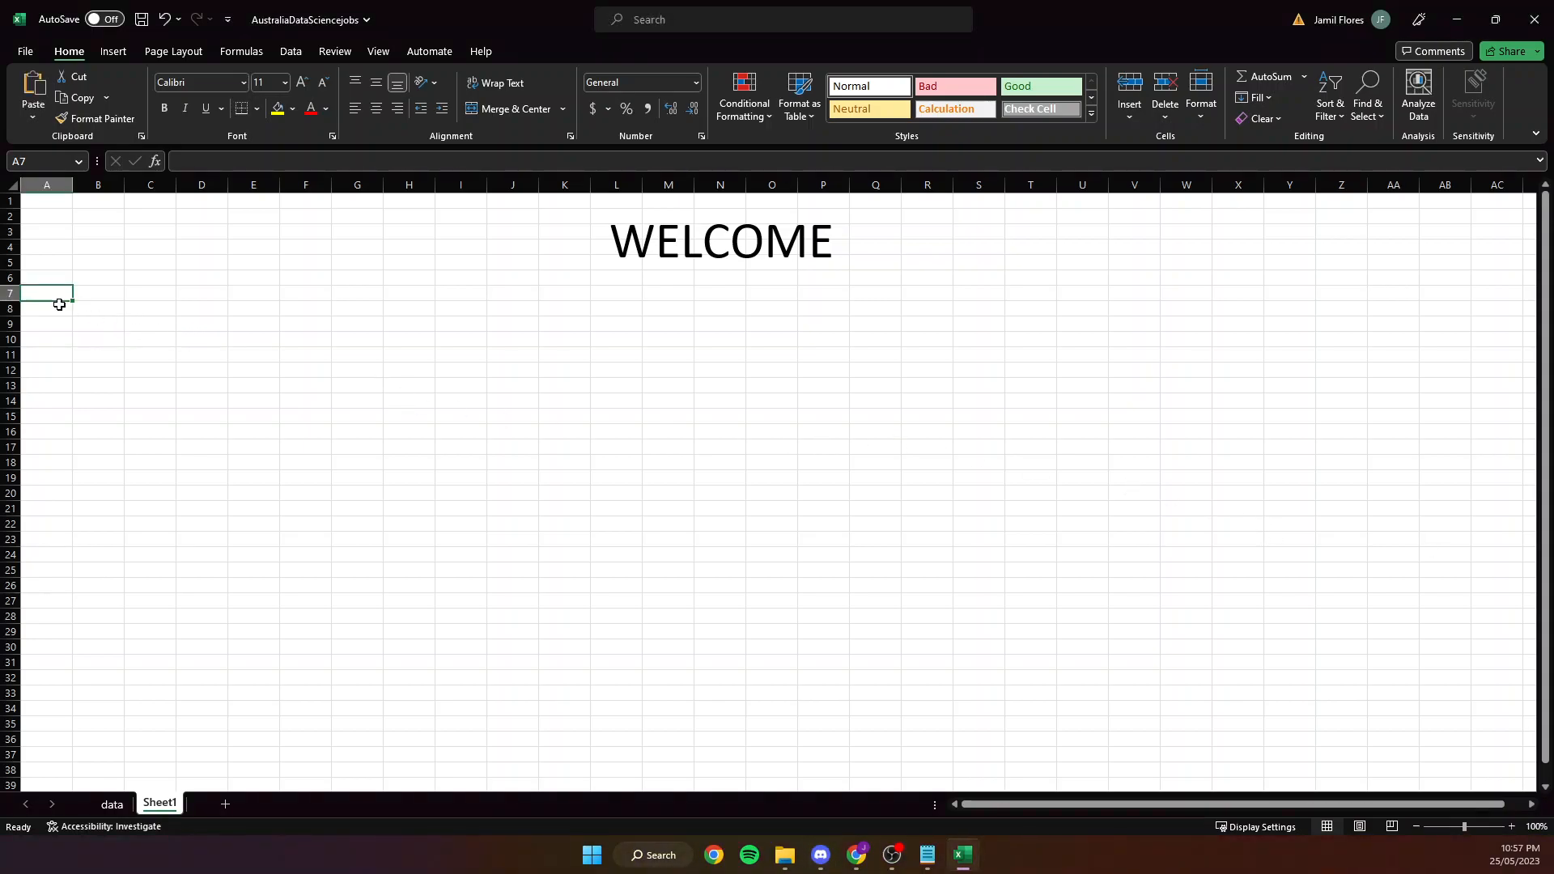
{"action": "key", "text": "ctrl+v"}
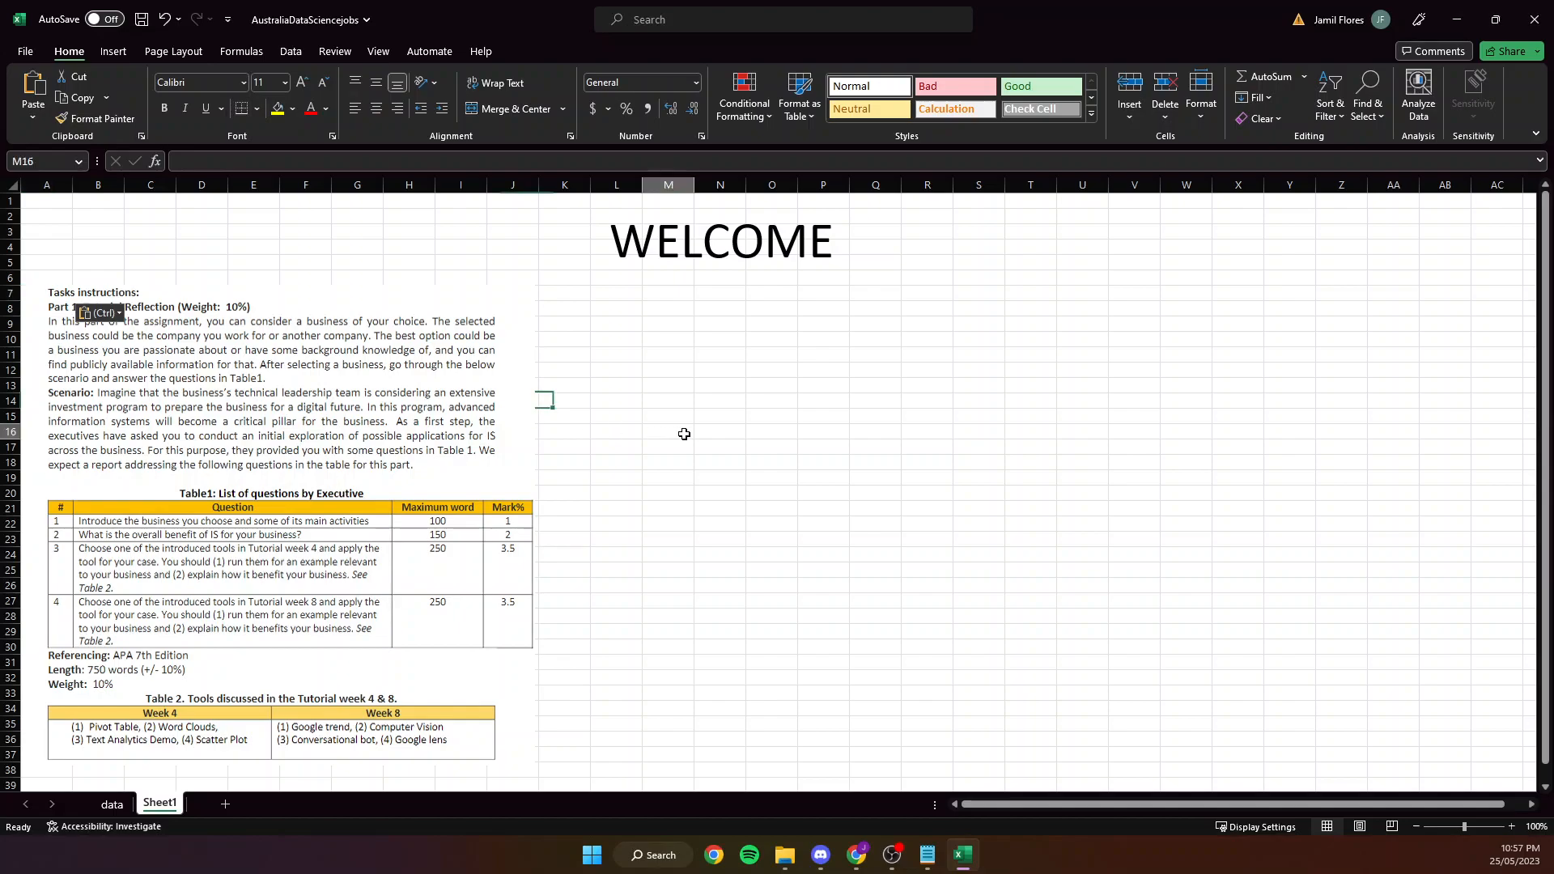
{"action": "left_click", "coordinate": [223, 235]}
{"action": "scroll", "coordinate": [339, 483], "scroll_direction": "down", "scroll_amount": 1}
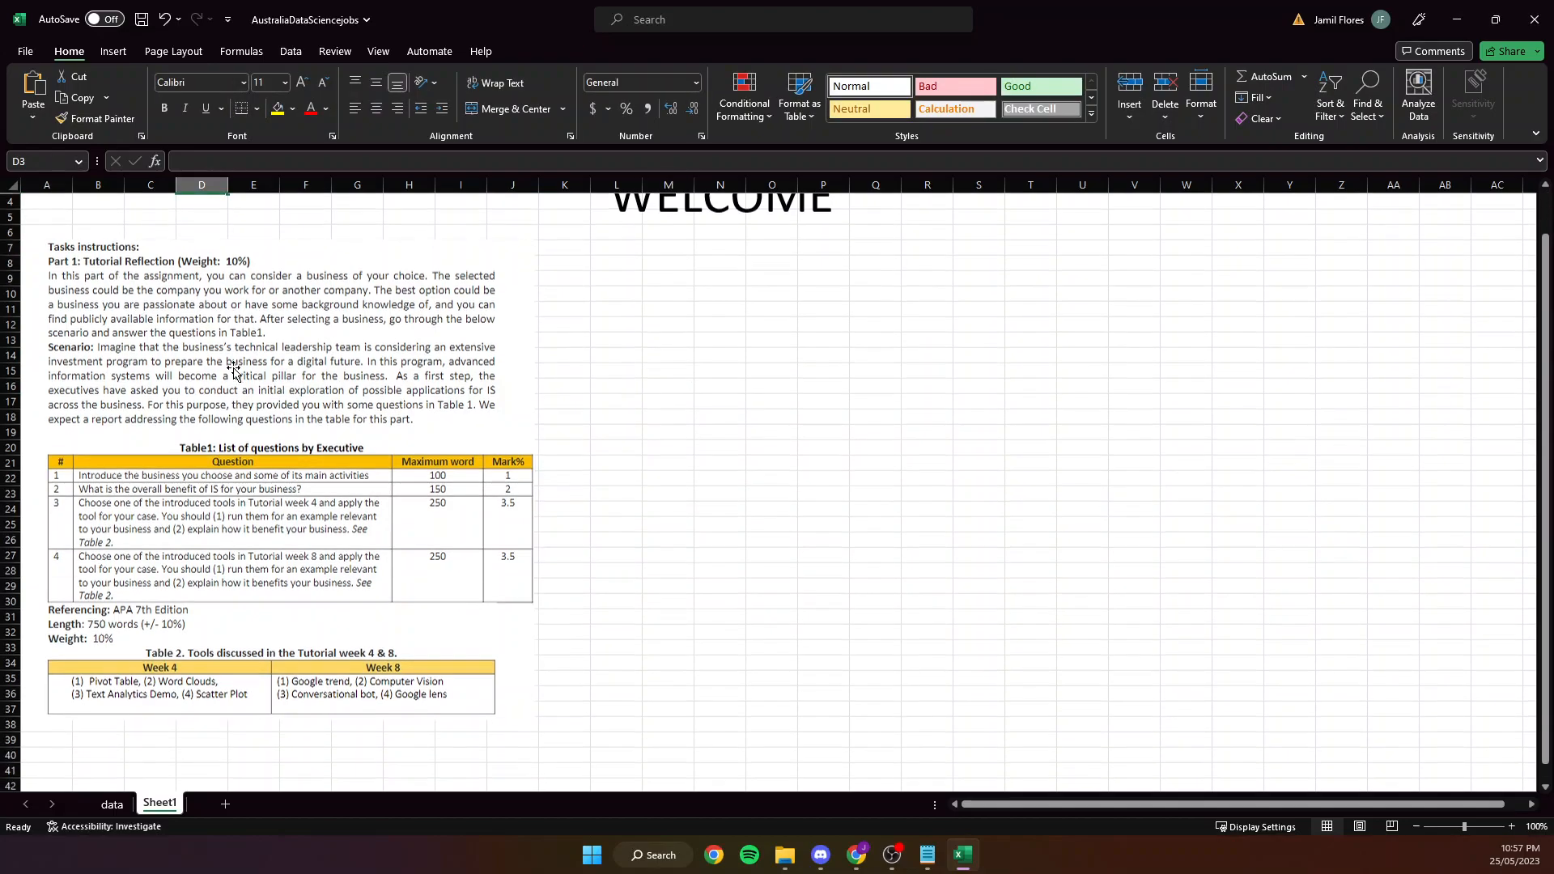
{"action": "left_click", "coordinate": [859, 449]}
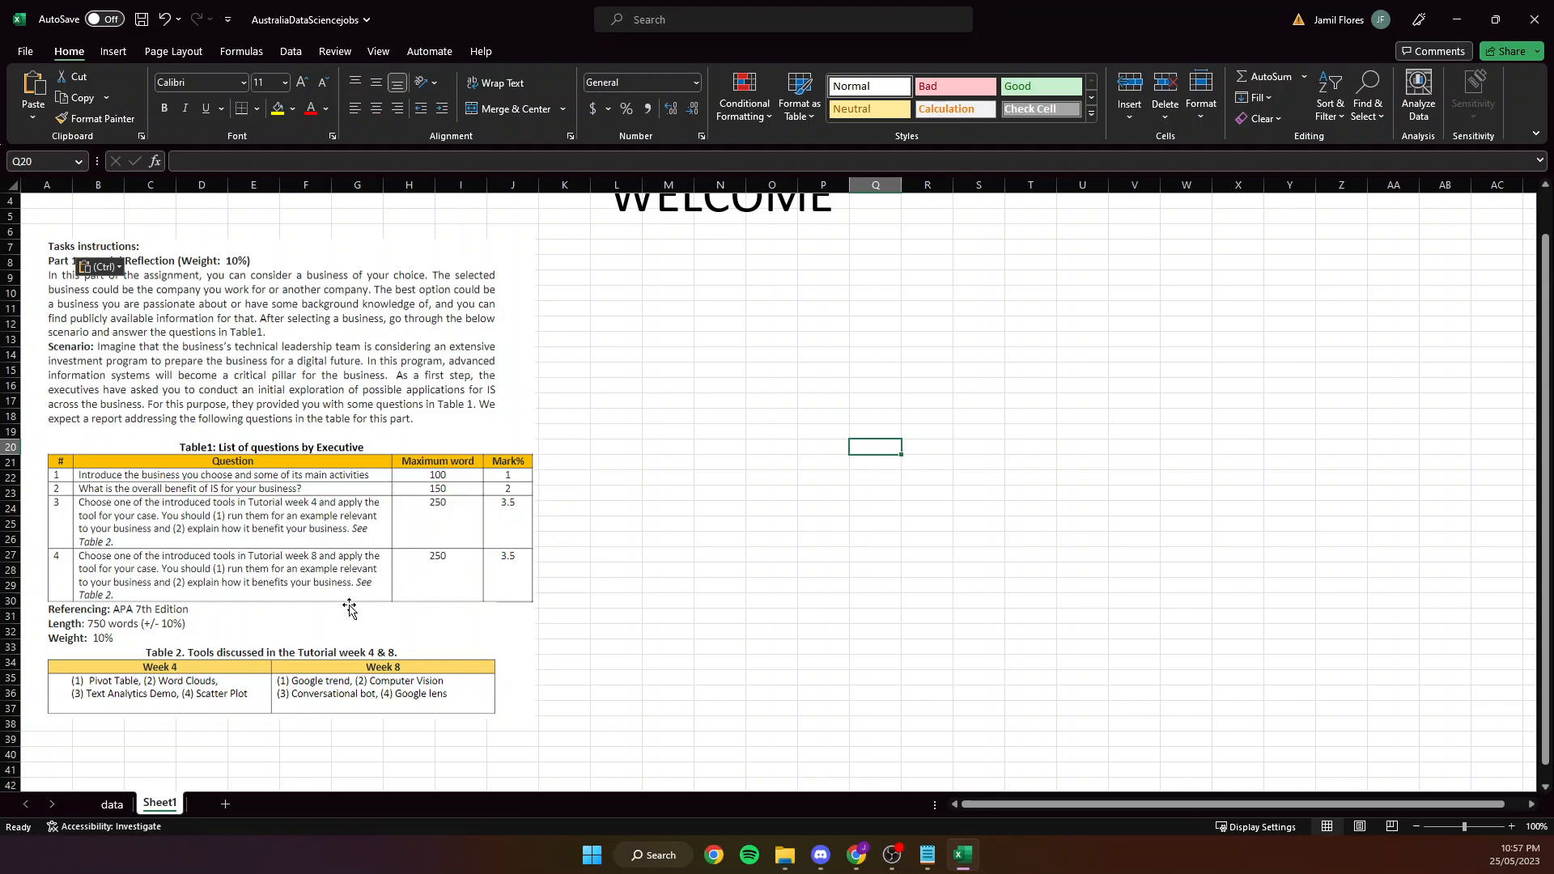
{"action": "left_click", "coordinate": [647, 416]}
{"action": "left_click", "coordinate": [197, 229]}
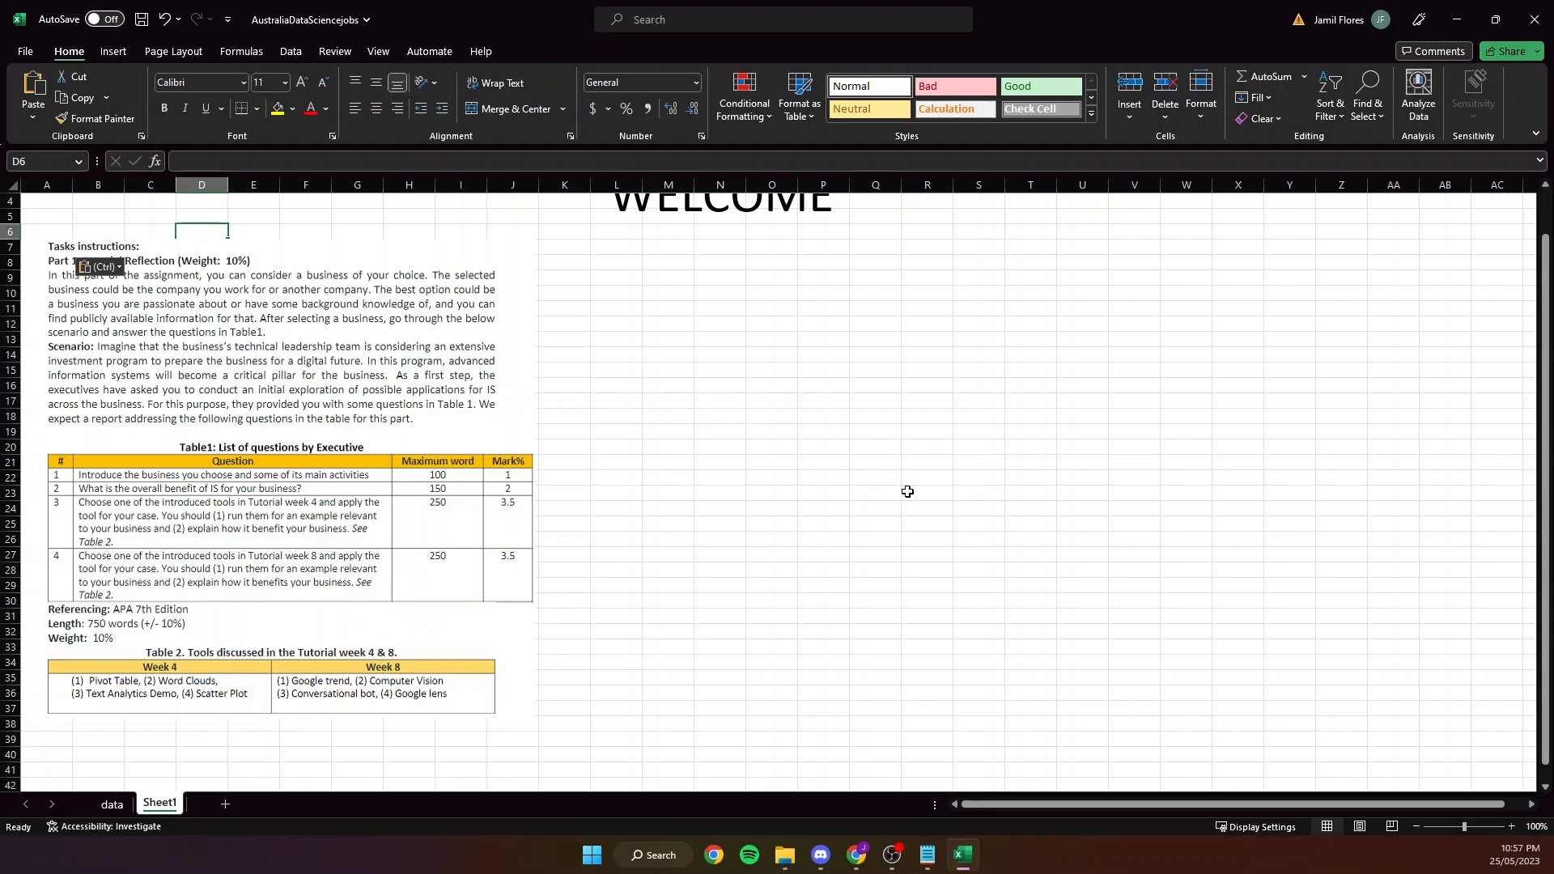
Copy the Part 2 pivot table instructions image from the other window and paste it into Sheet1 at cell M8.
{"action": "scroll", "coordinate": [905, 492], "scroll_direction": "up", "scroll_amount": 1}
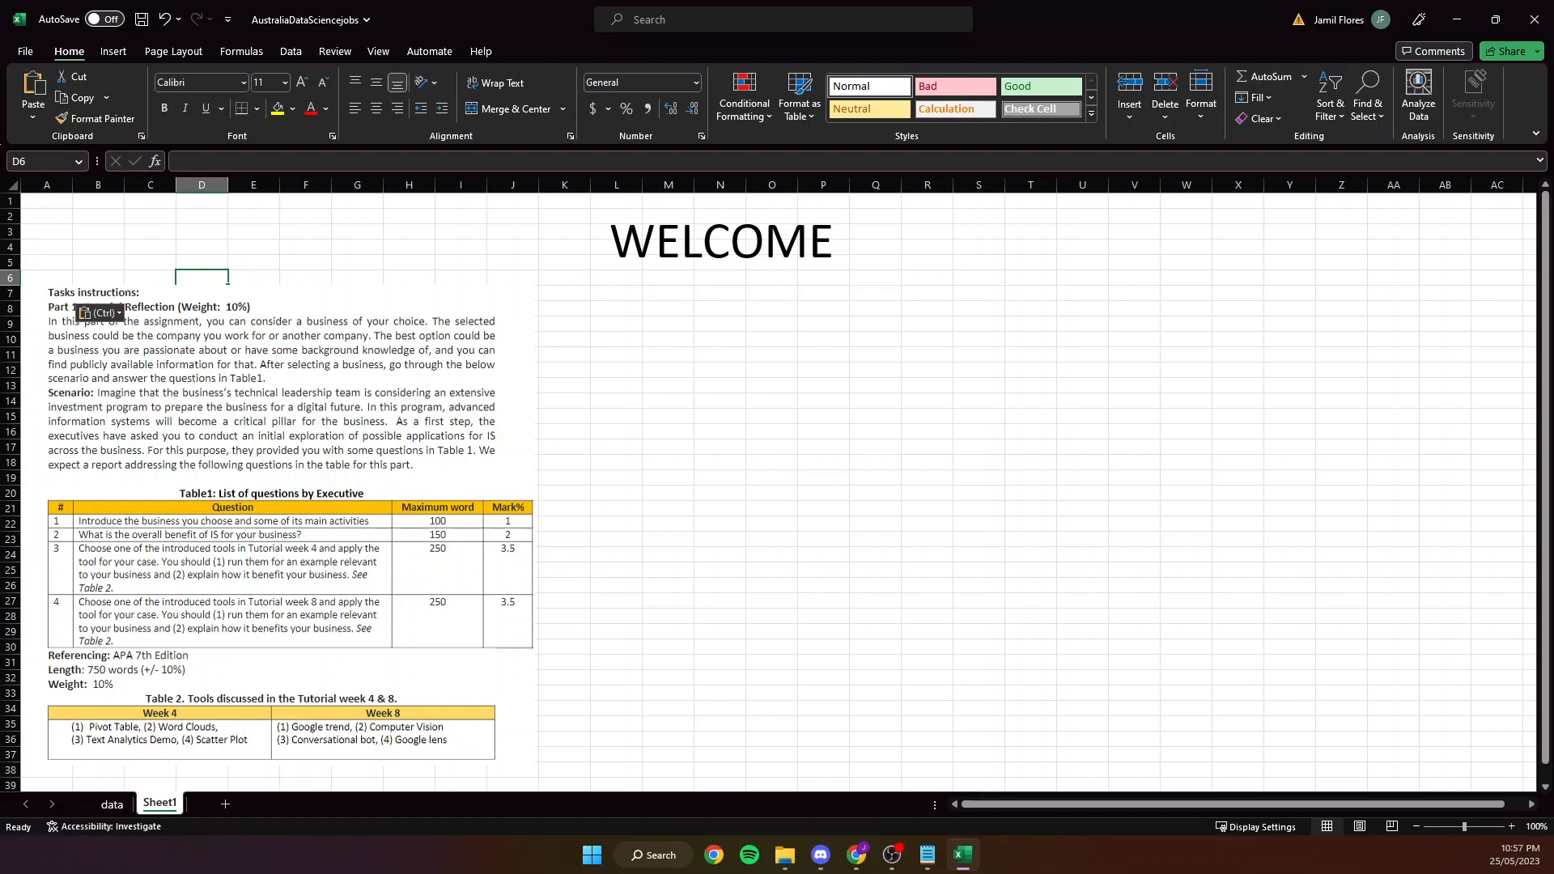
{"action": "key", "text": "alt+Tab"}
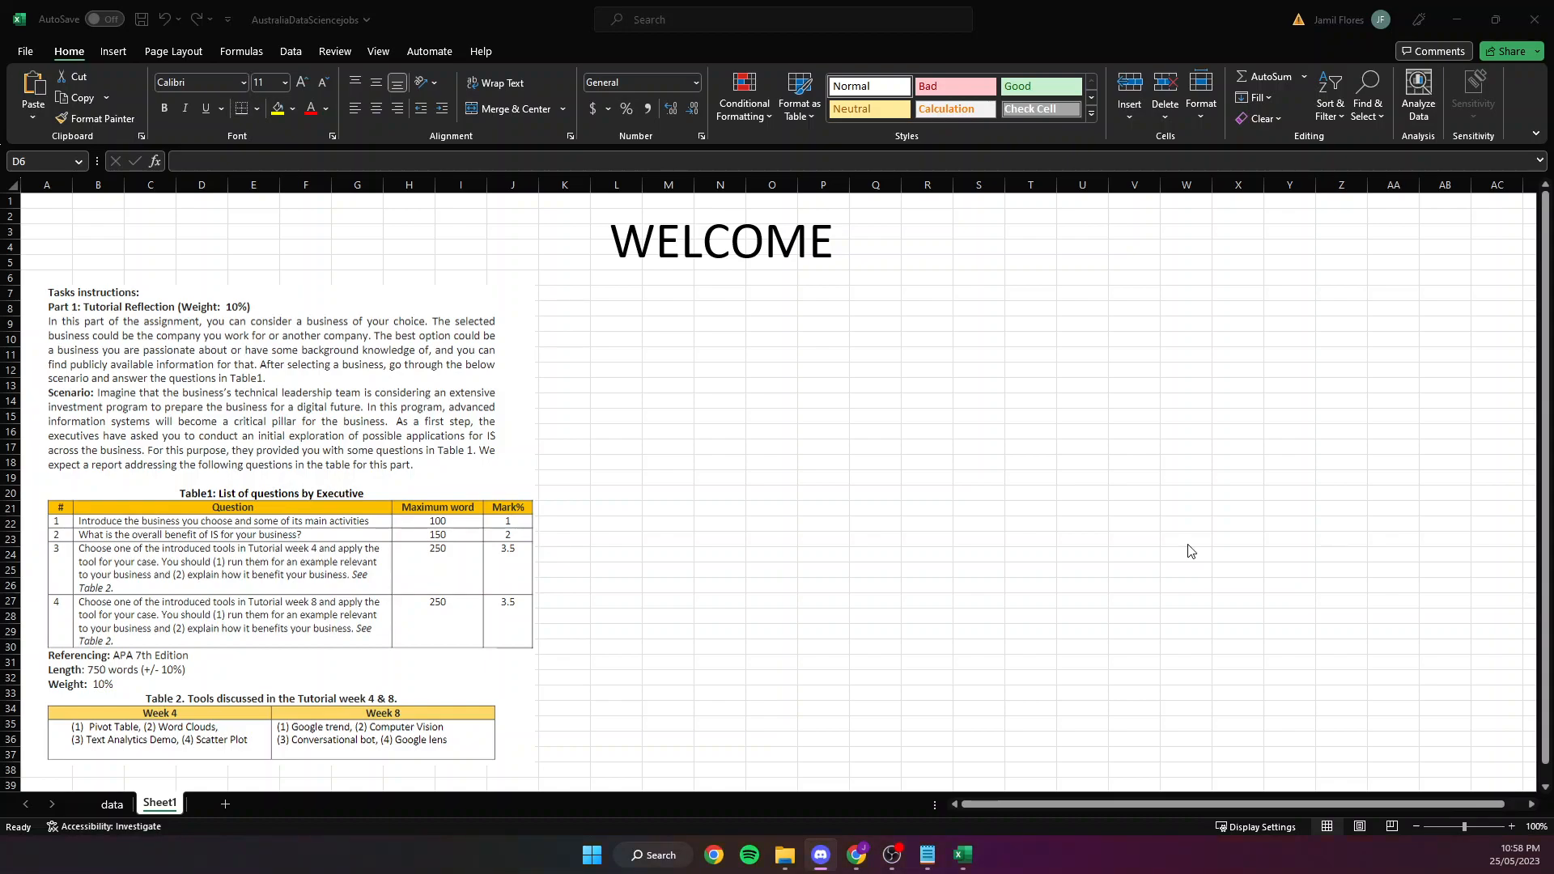
{"action": "key", "text": "alt+Tab"}
{"action": "left_click", "coordinate": [666, 307]}
{"action": "key", "text": "ctrl+v"}
{"action": "left_click", "coordinate": [1299, 431]}
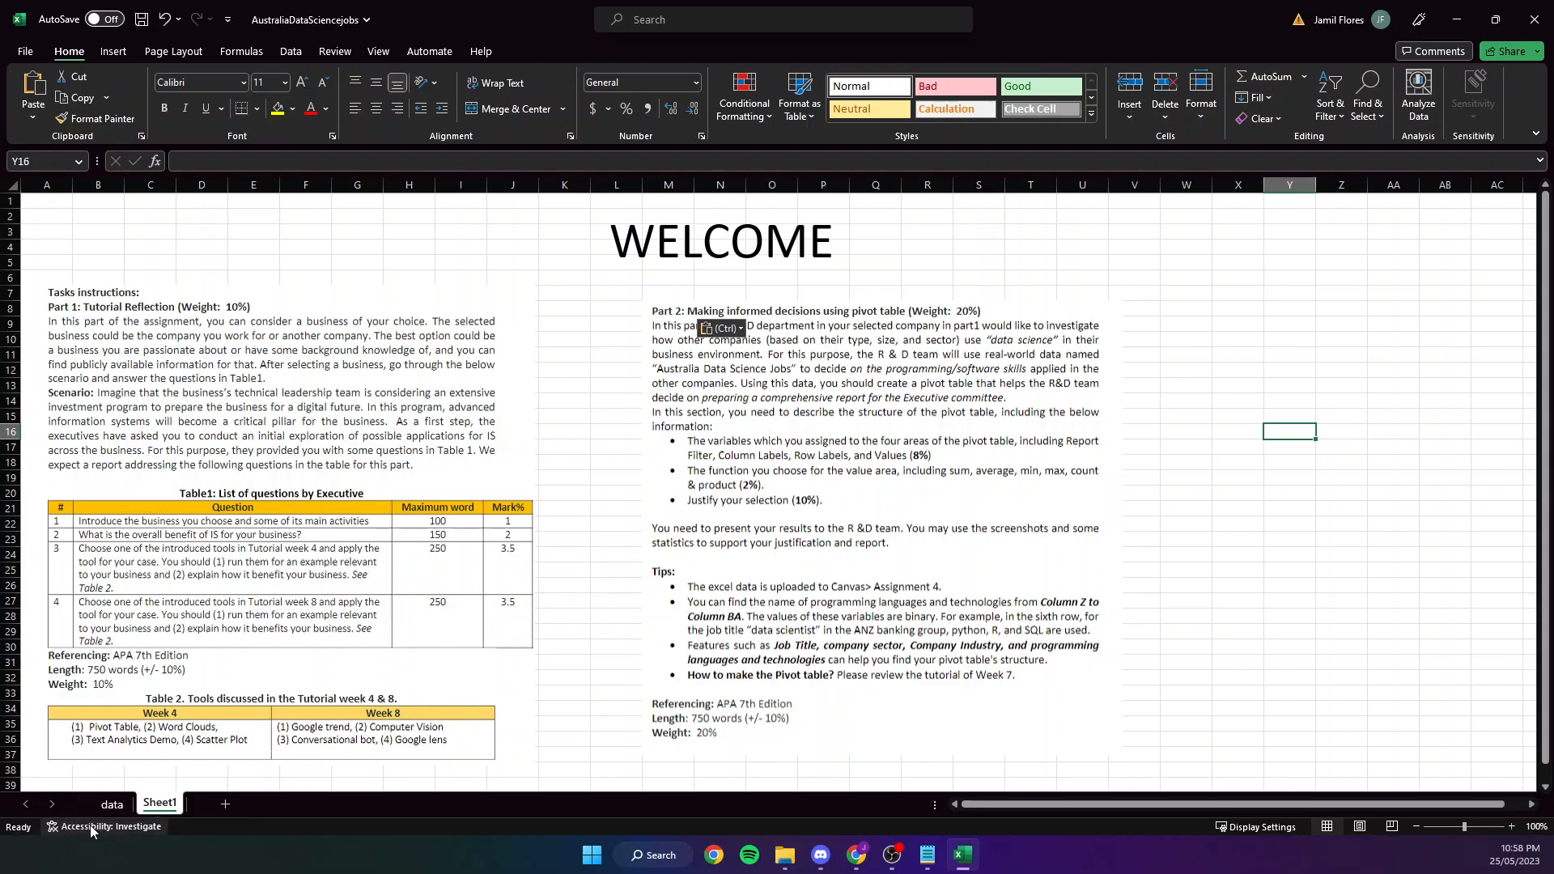
Create a PivotTable on a new worksheet from all the columns of the data sheet, range data!$A:$BA.
{"action": "left_click", "coordinate": [111, 804]}
{"action": "left_click", "coordinate": [348, 391]}
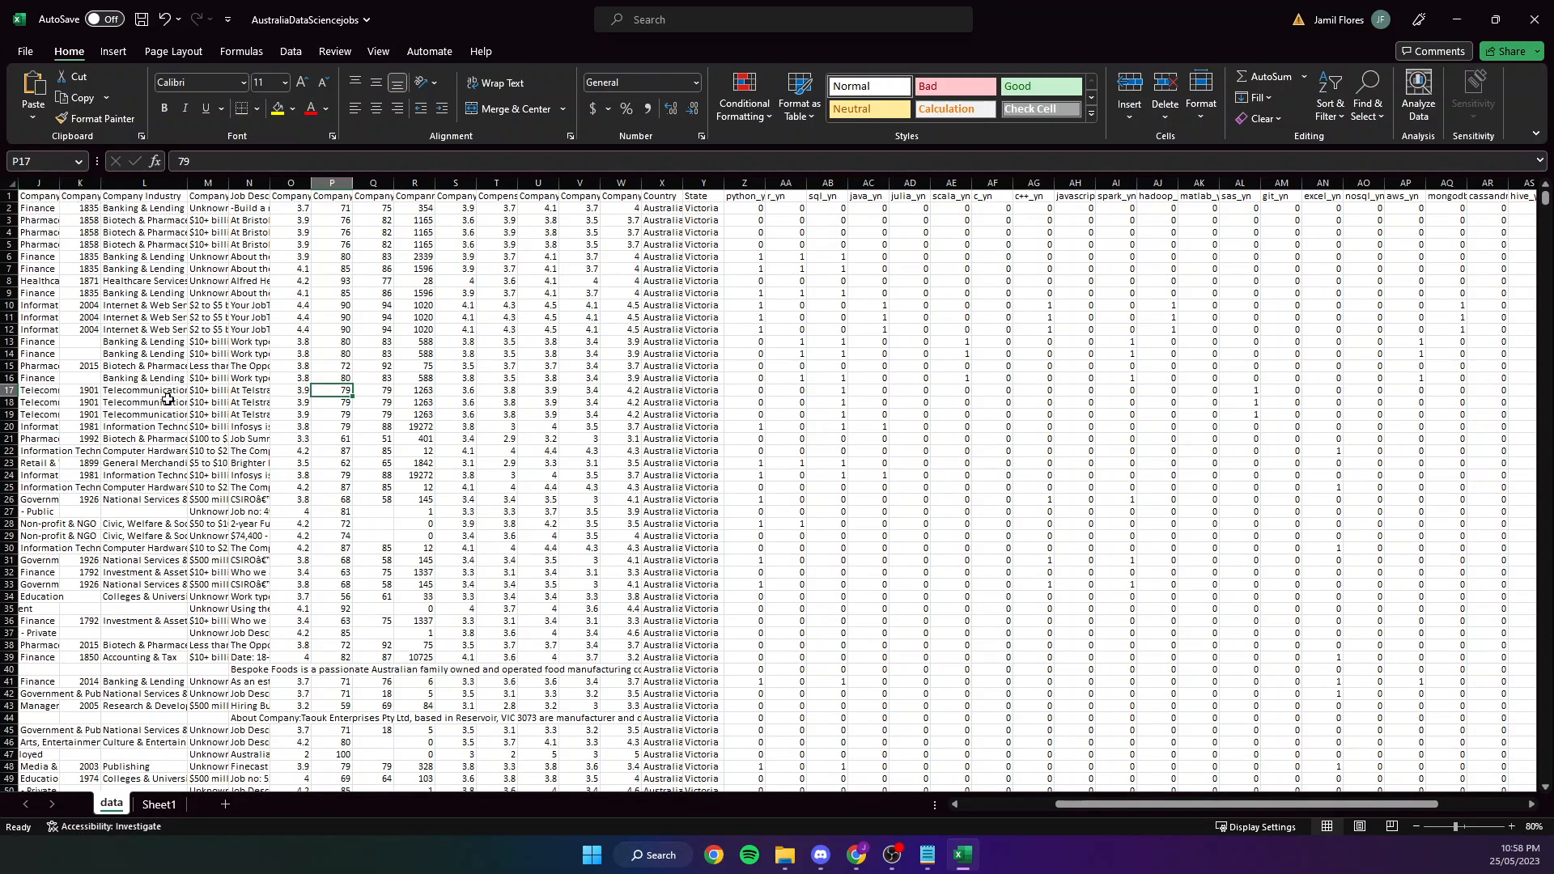
{"action": "scroll", "coordinate": [918, 806], "scroll_direction": "left", "scroll_amount": 5}
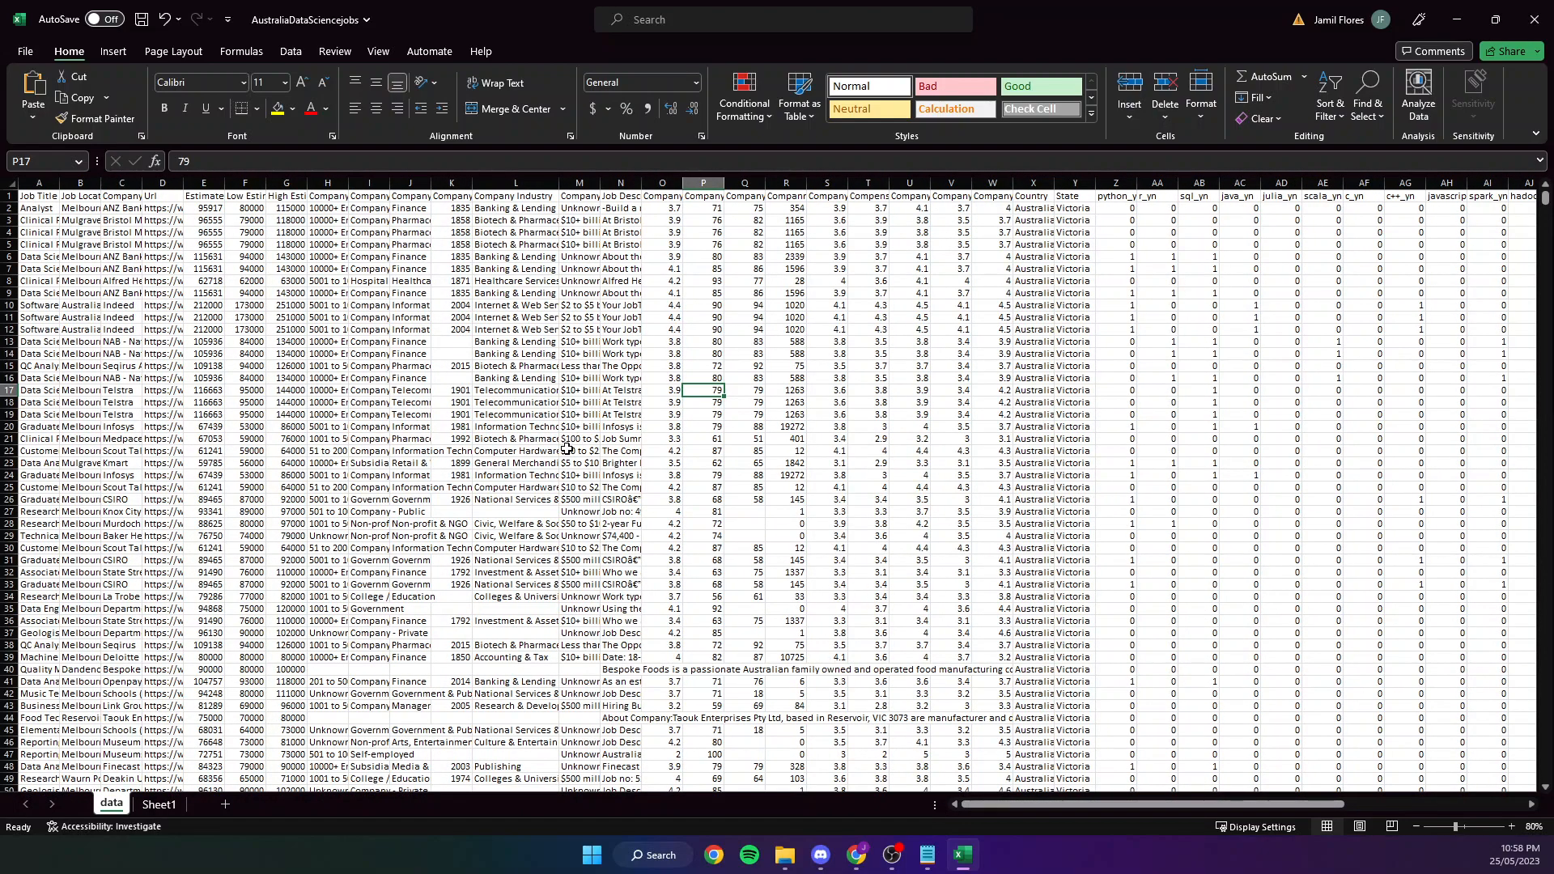
{"action": "left_click", "coordinate": [80, 183]}
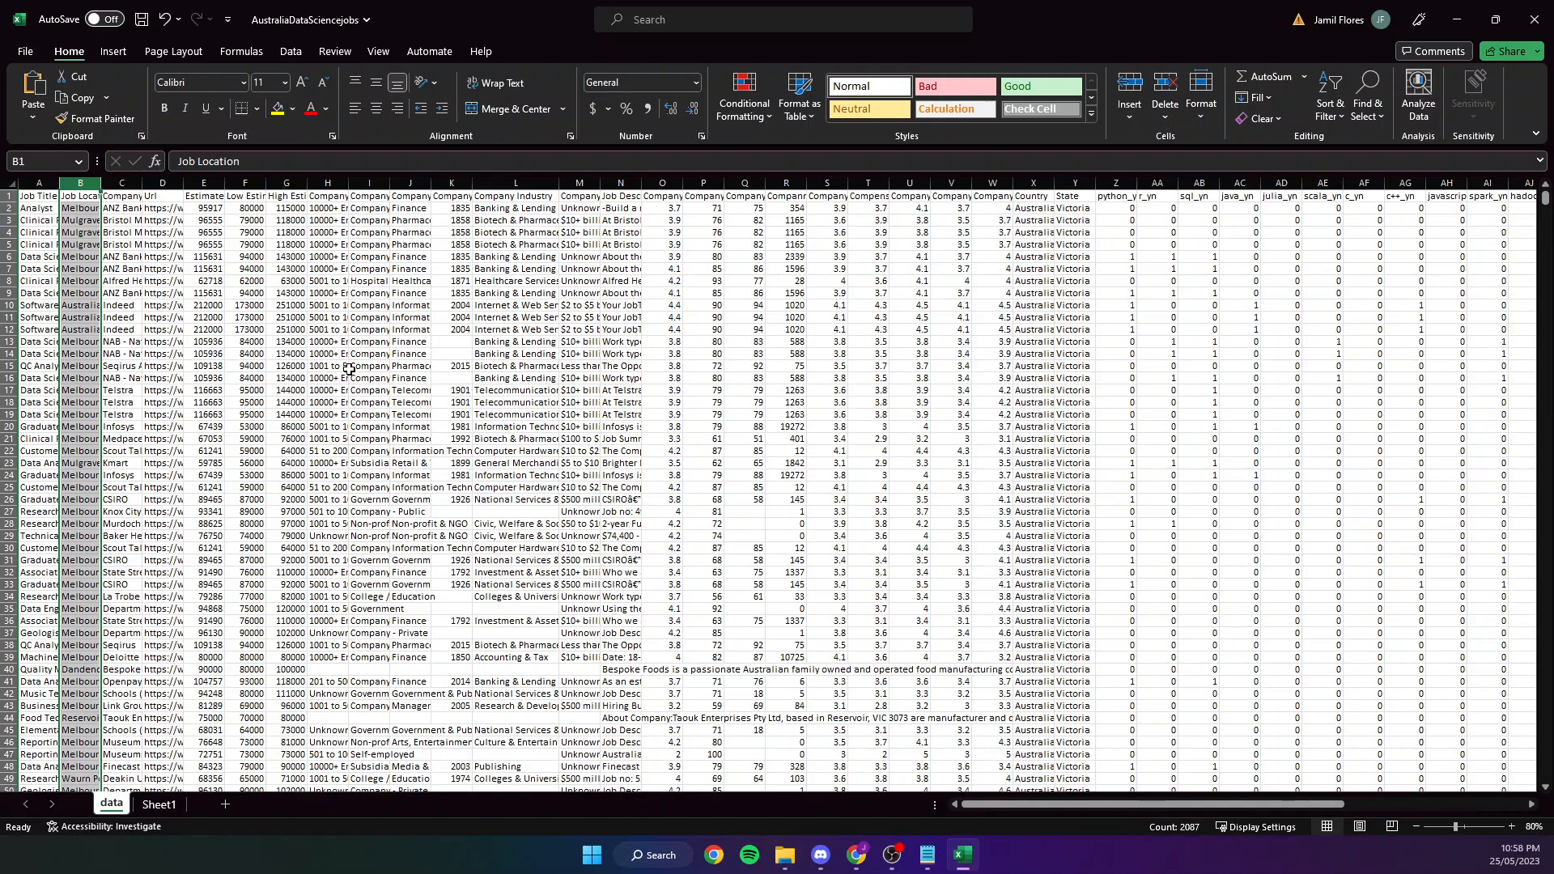
{"action": "left_click", "coordinate": [511, 368]}
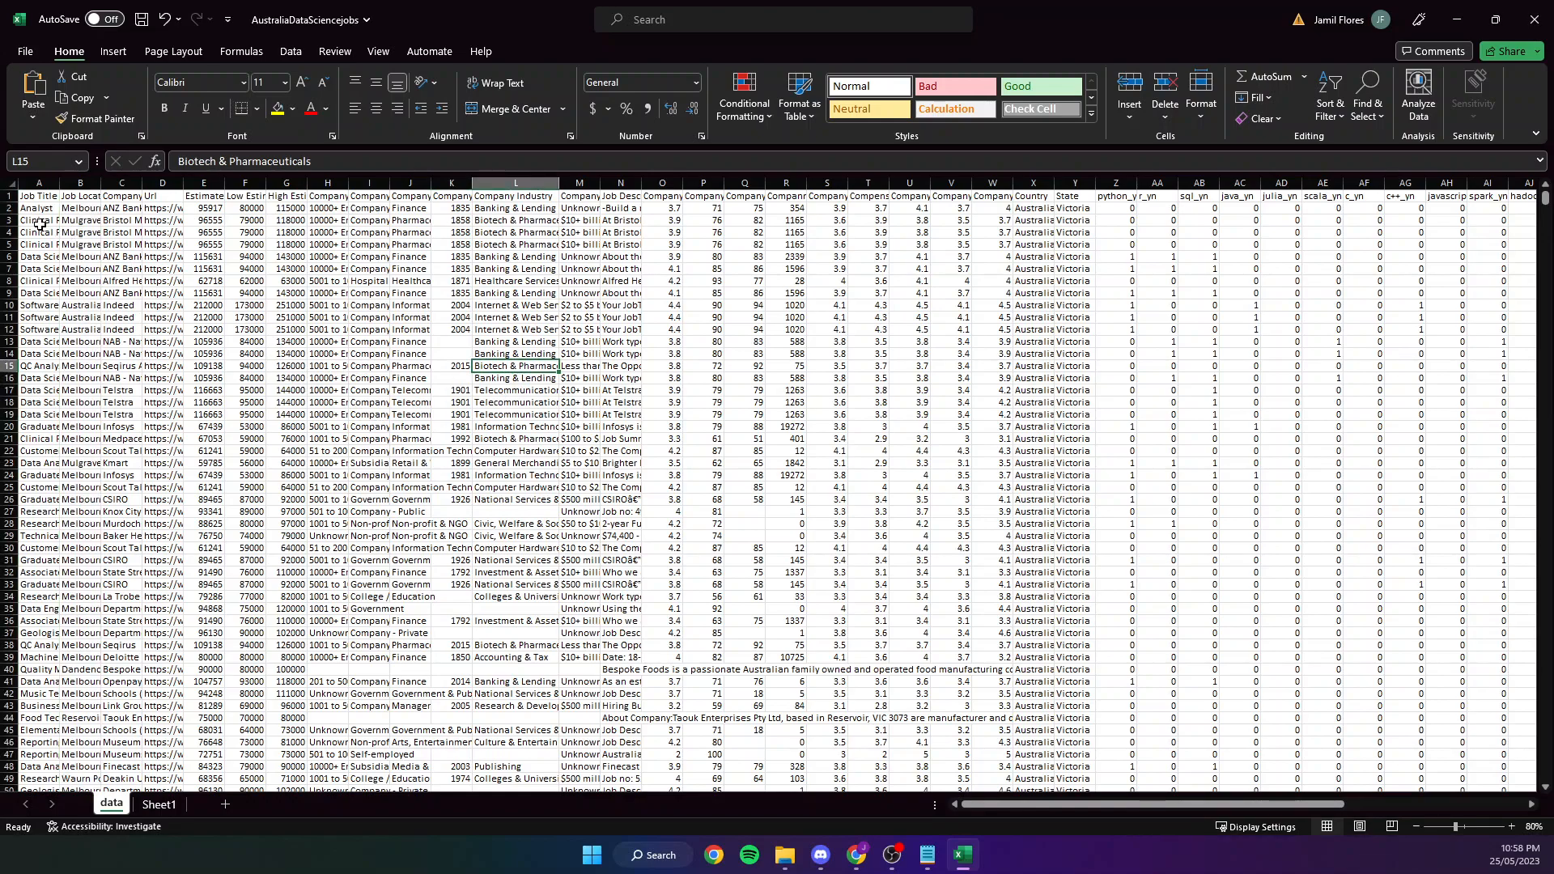
{"action": "left_click", "coordinate": [12, 184]}
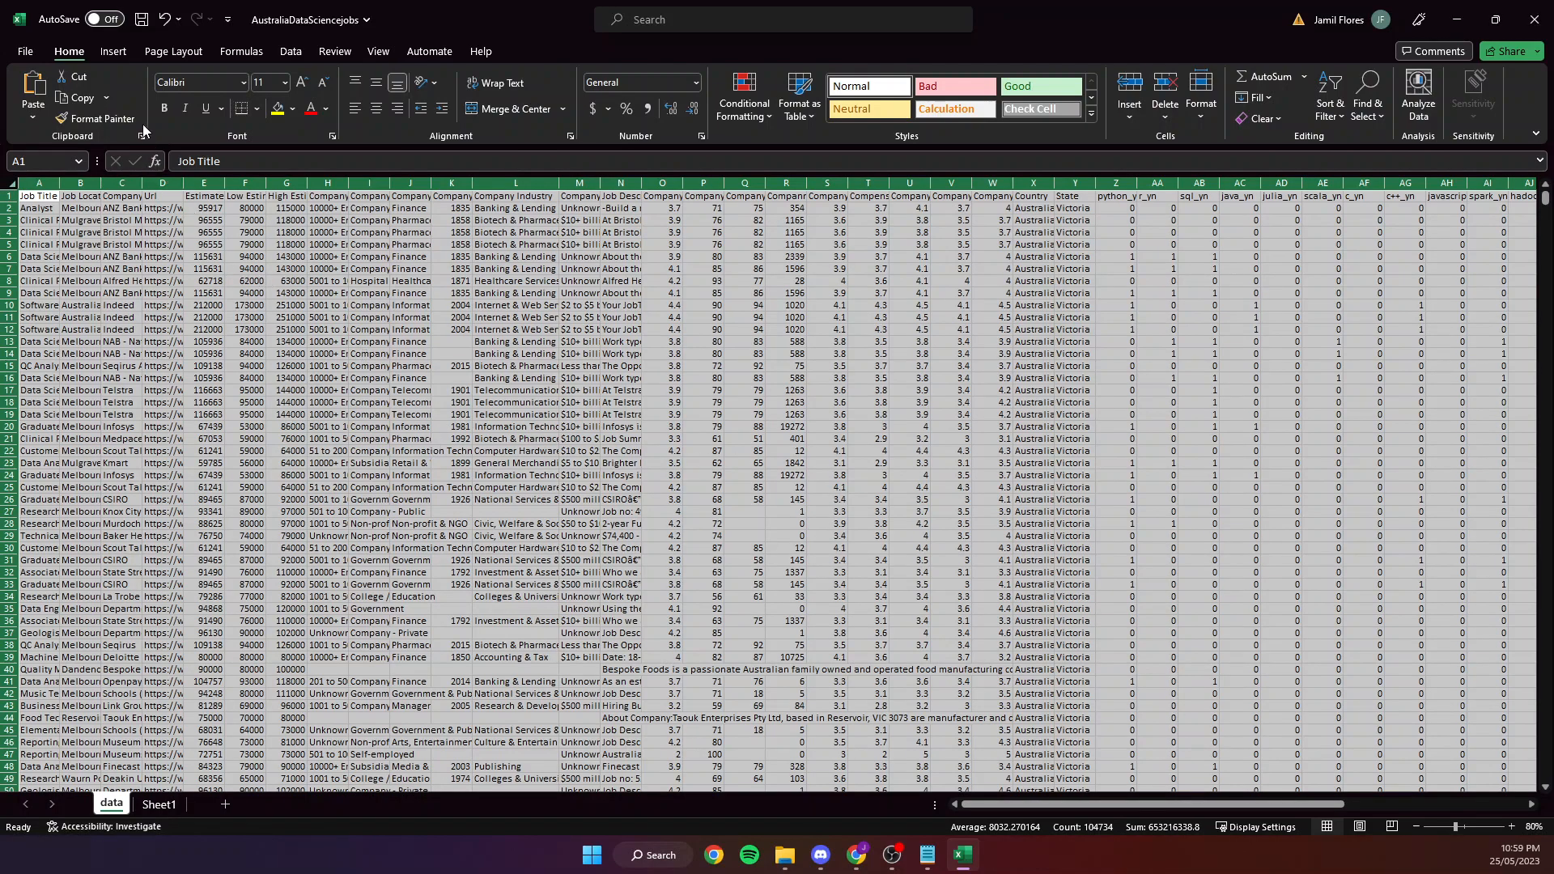
{"action": "left_click", "coordinate": [113, 52]}
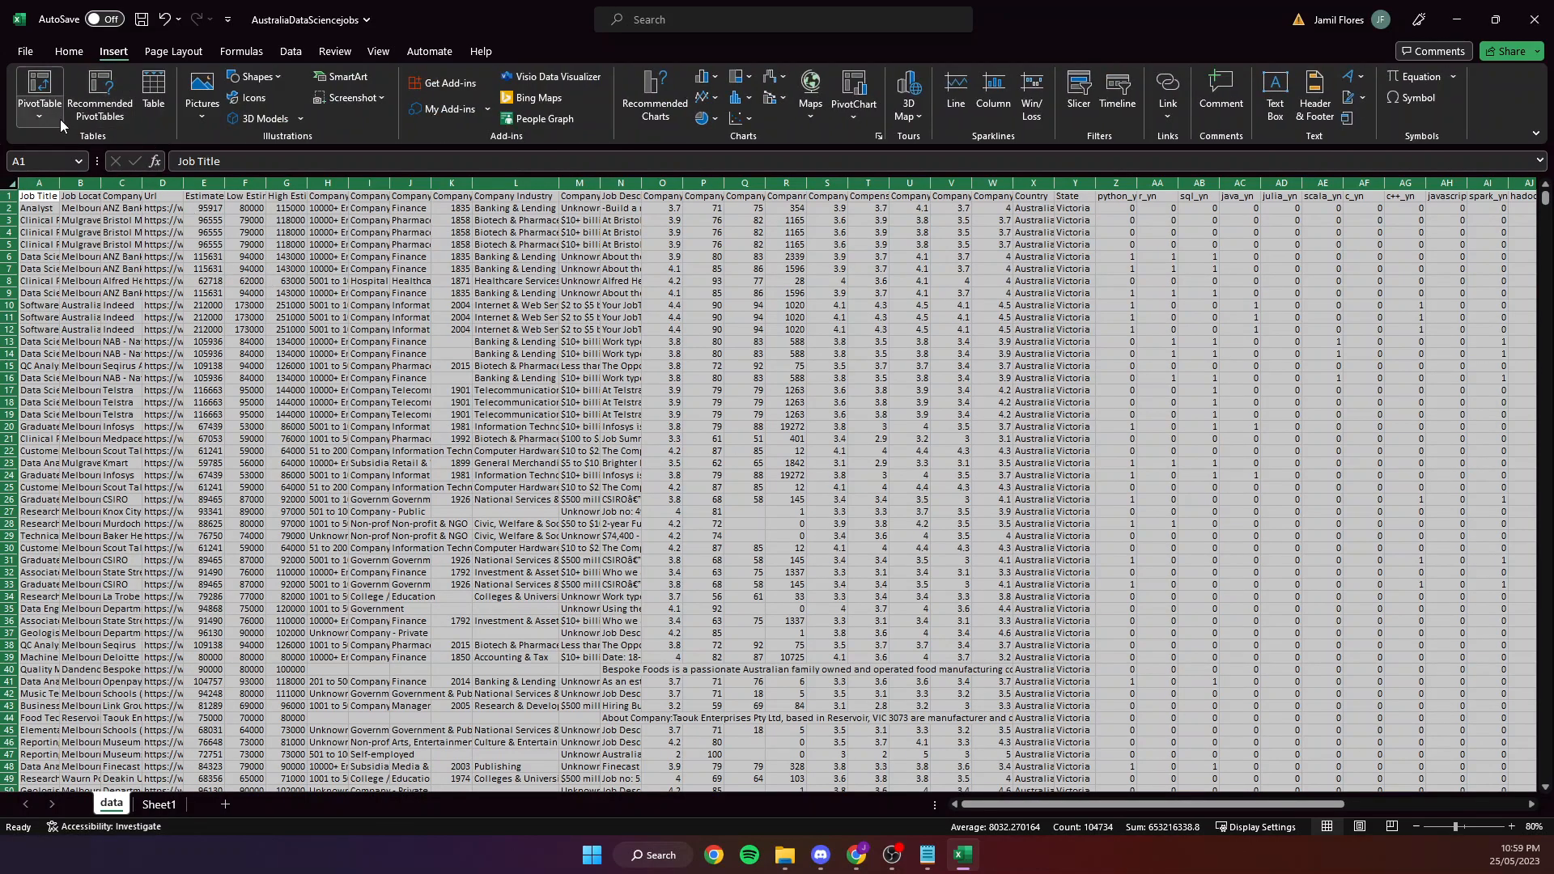
{"action": "left_click", "coordinate": [41, 116]}
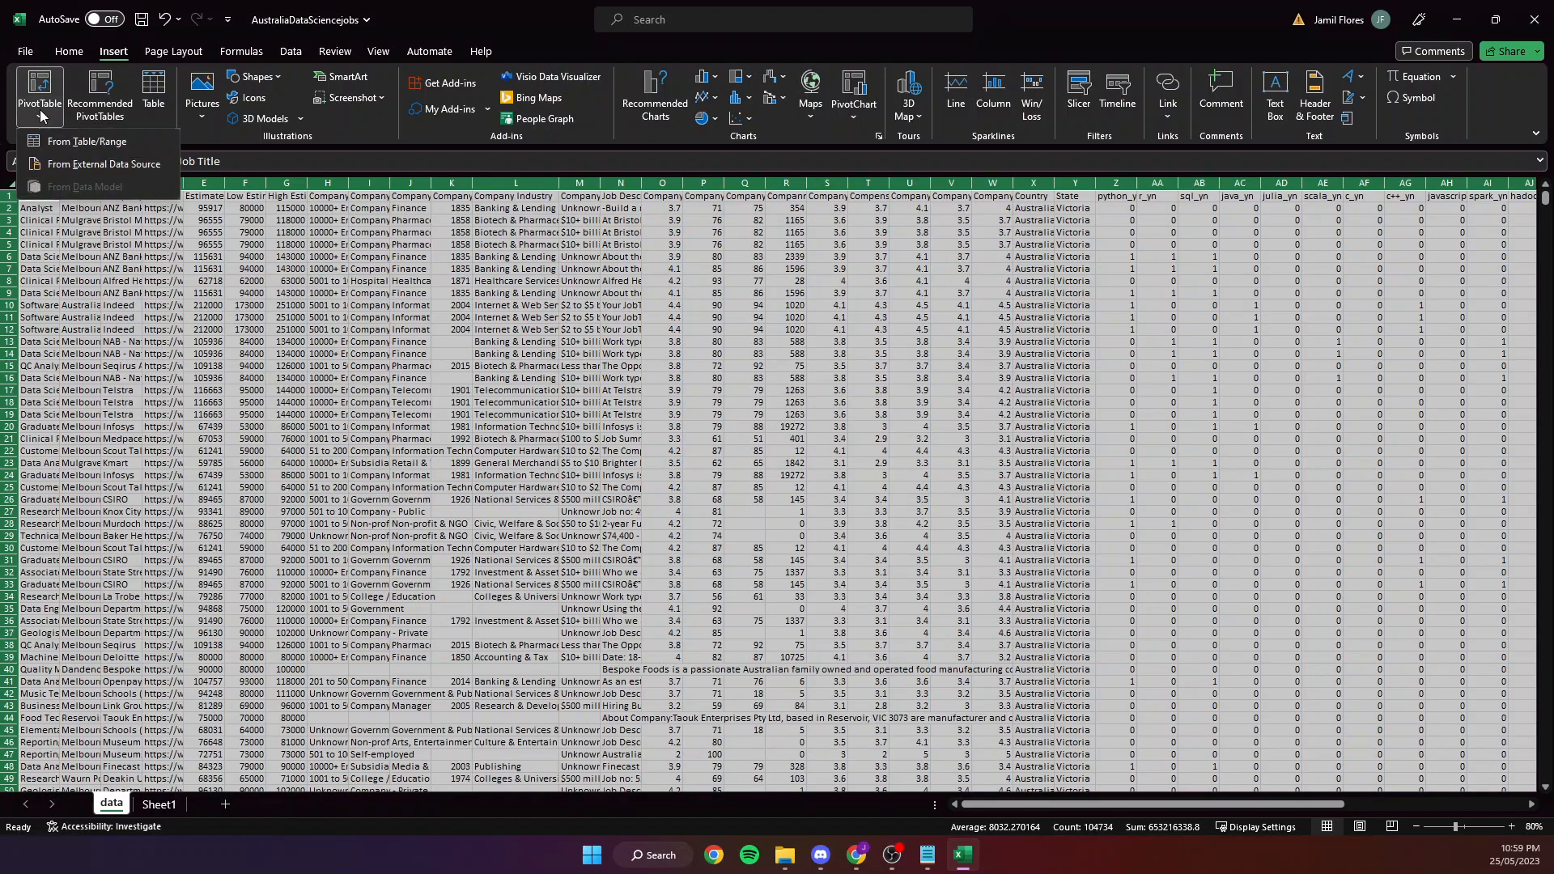
{"action": "left_click", "coordinate": [133, 144]}
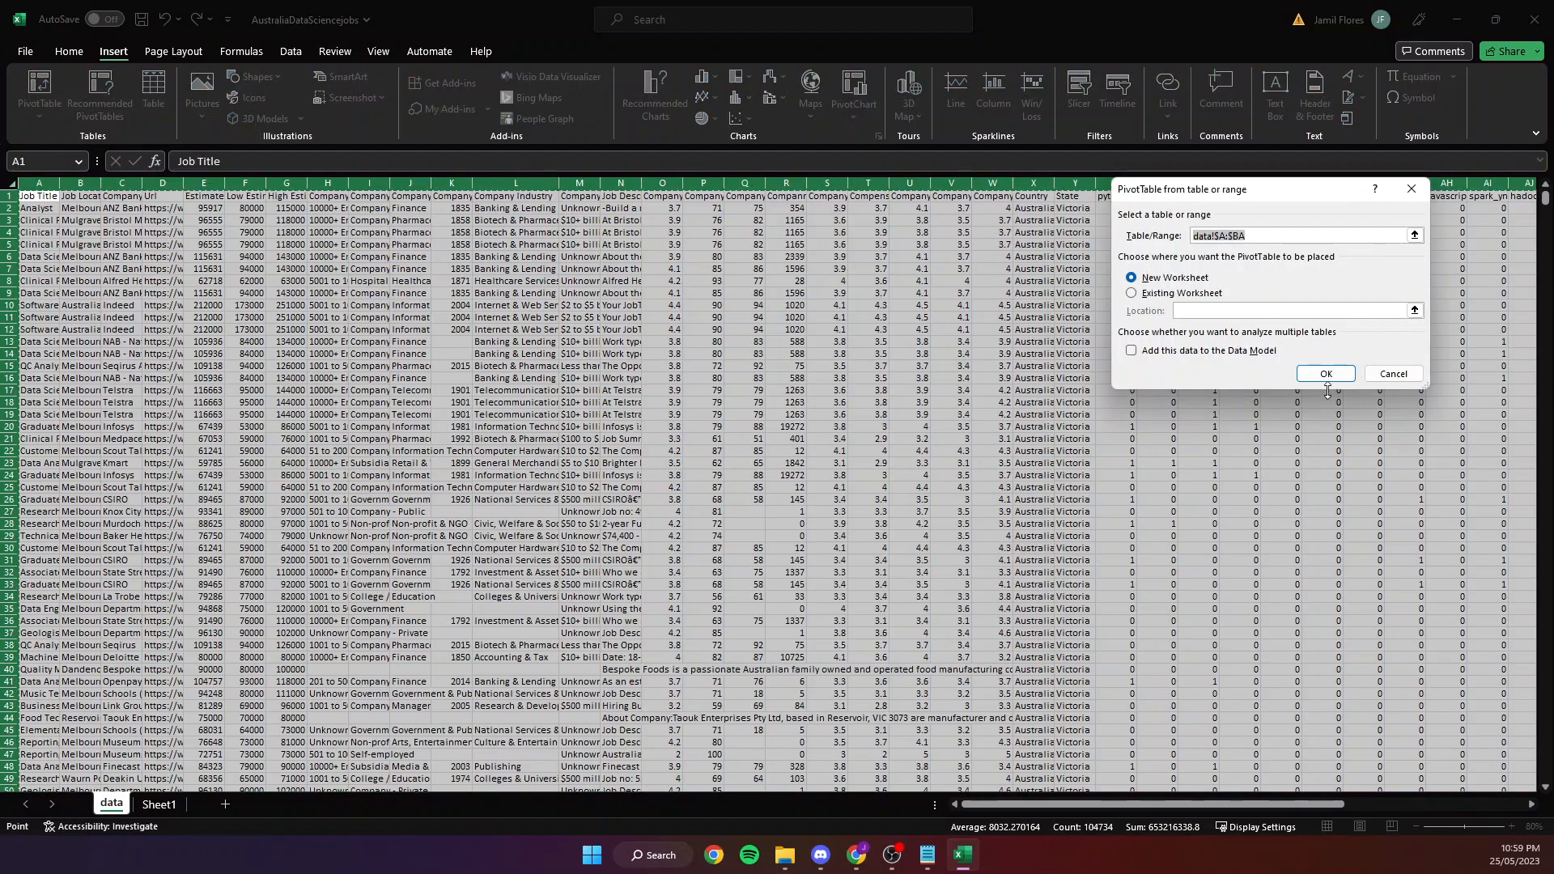
{"action": "left_click", "coordinate": [1305, 377]}
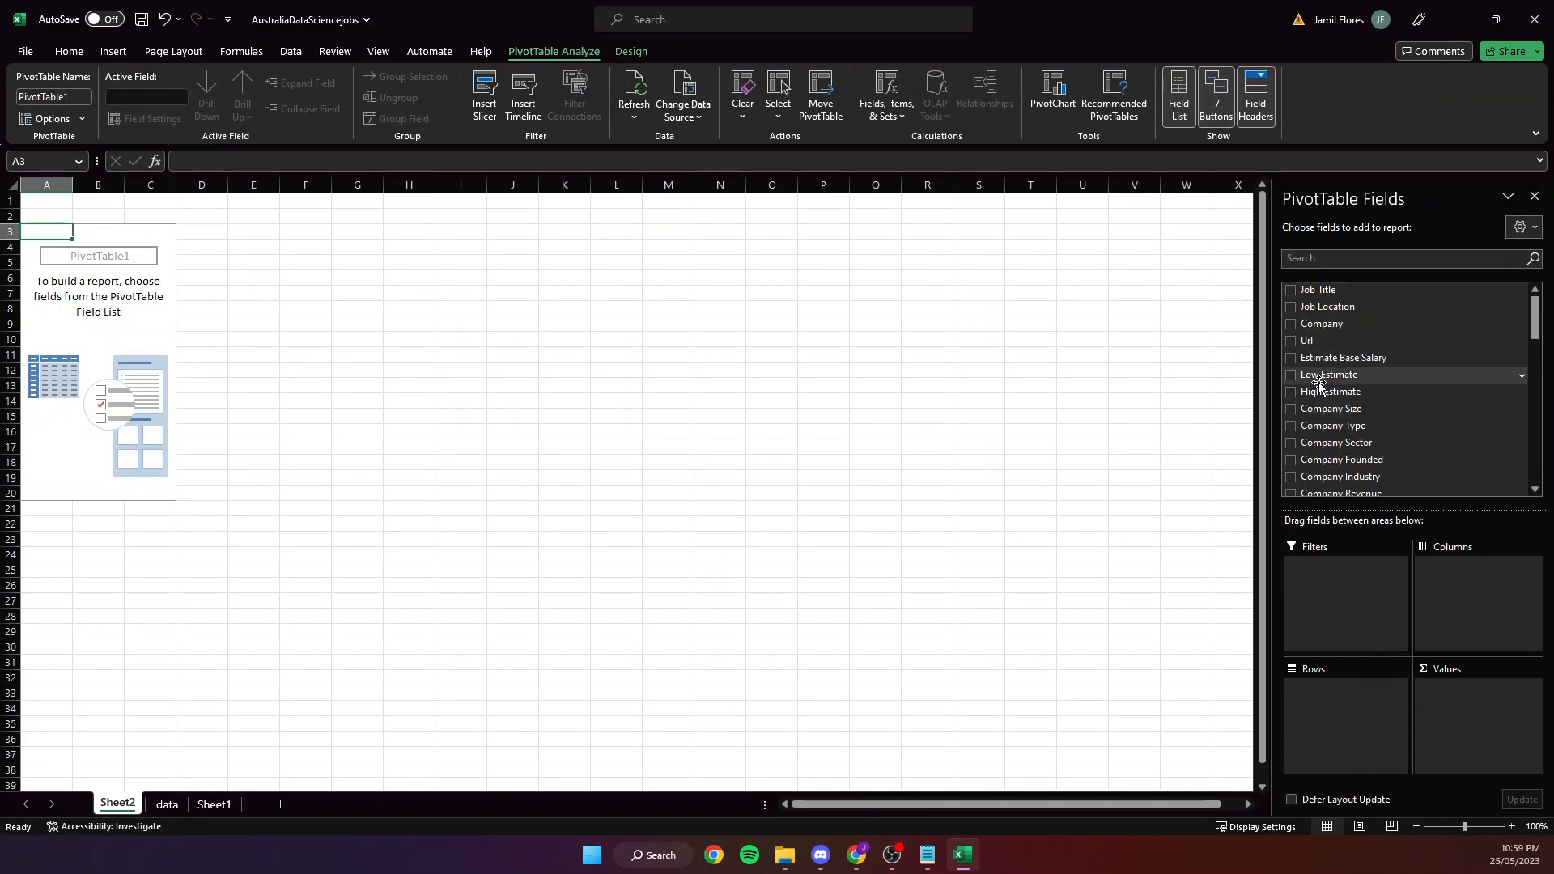
Review the available PivotTable fields against the Part 2 instructions on Sheet1.
{"action": "scroll", "coordinate": [1396, 354], "scroll_direction": "down", "scroll_amount": 2}
{"action": "scroll", "coordinate": [1404, 364], "scroll_direction": "down", "scroll_amount": 8}
{"action": "scroll", "coordinate": [1389, 429], "scroll_direction": "up", "scroll_amount": 3}
{"action": "scroll", "coordinate": [1386, 406], "scroll_direction": "up", "scroll_amount": 7}
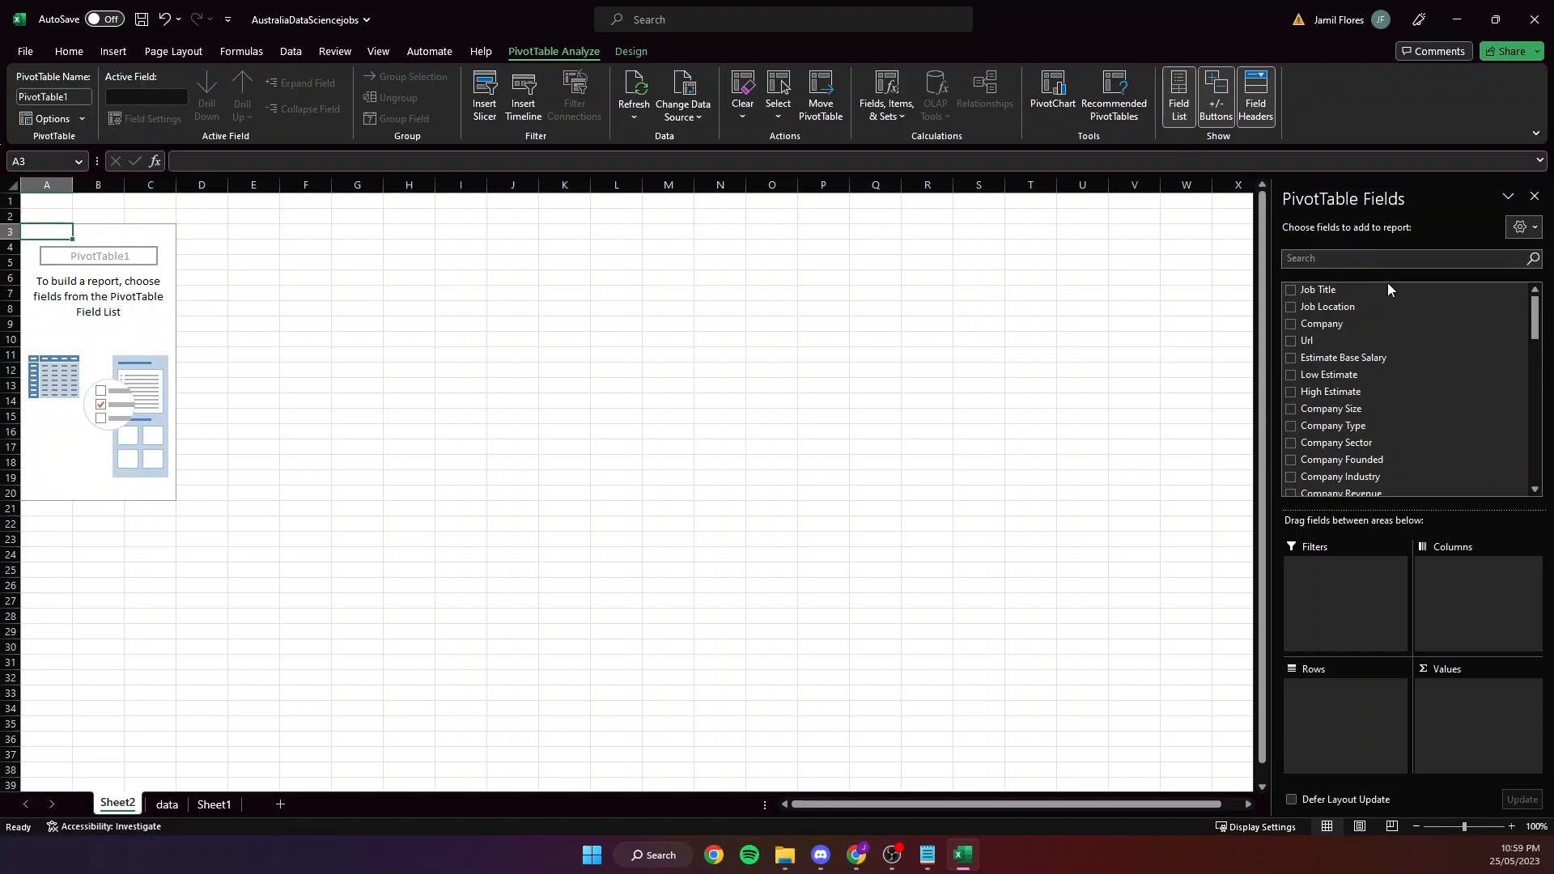
{"action": "left_click", "coordinate": [212, 804]}
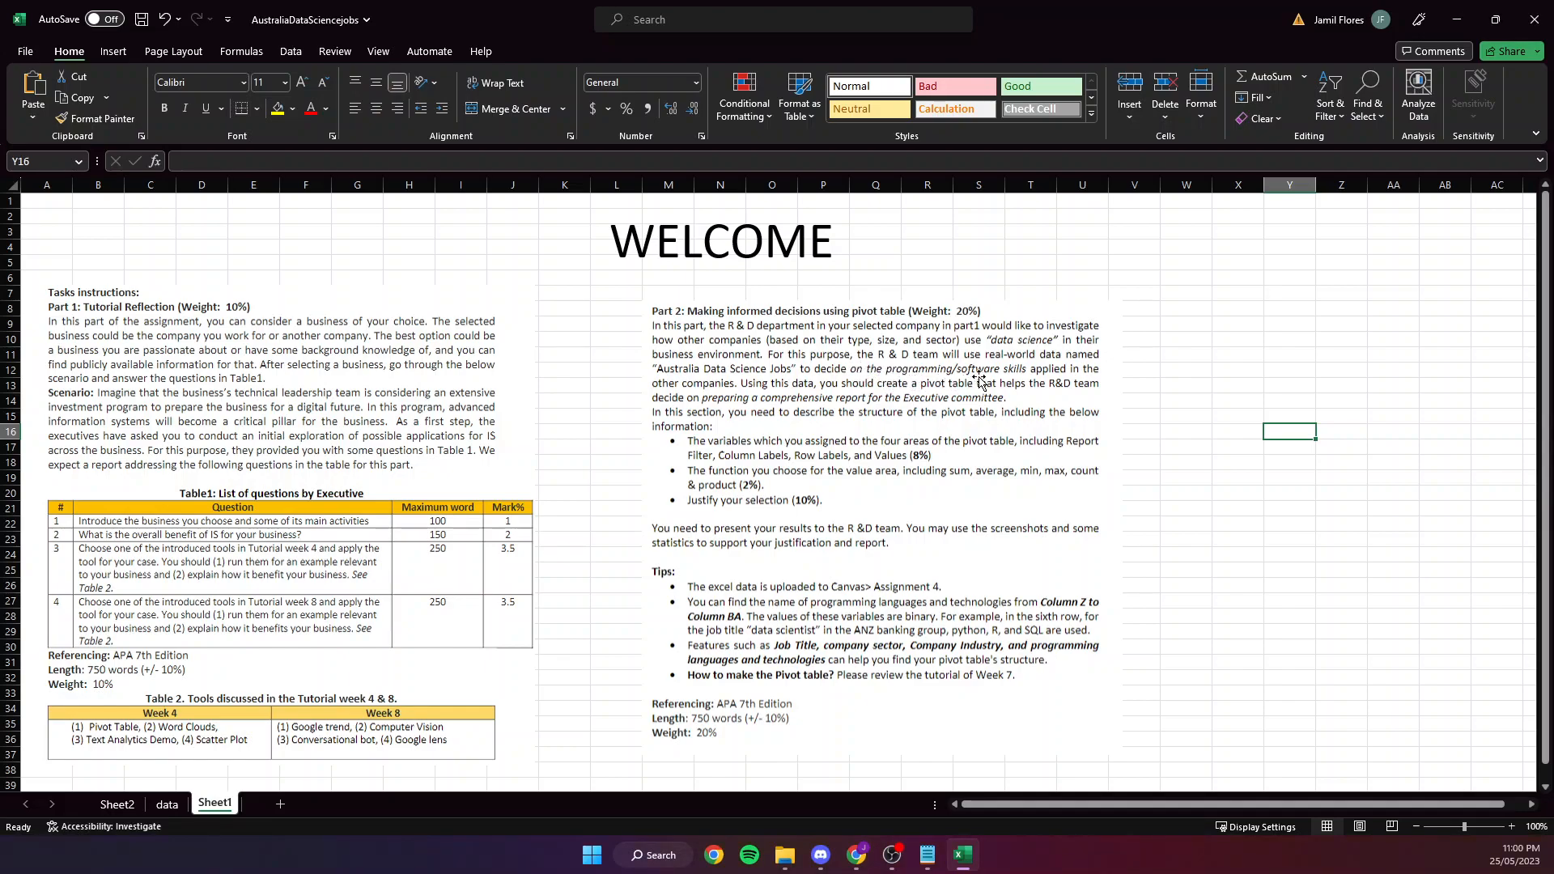
{"action": "left_click", "coordinate": [120, 805]}
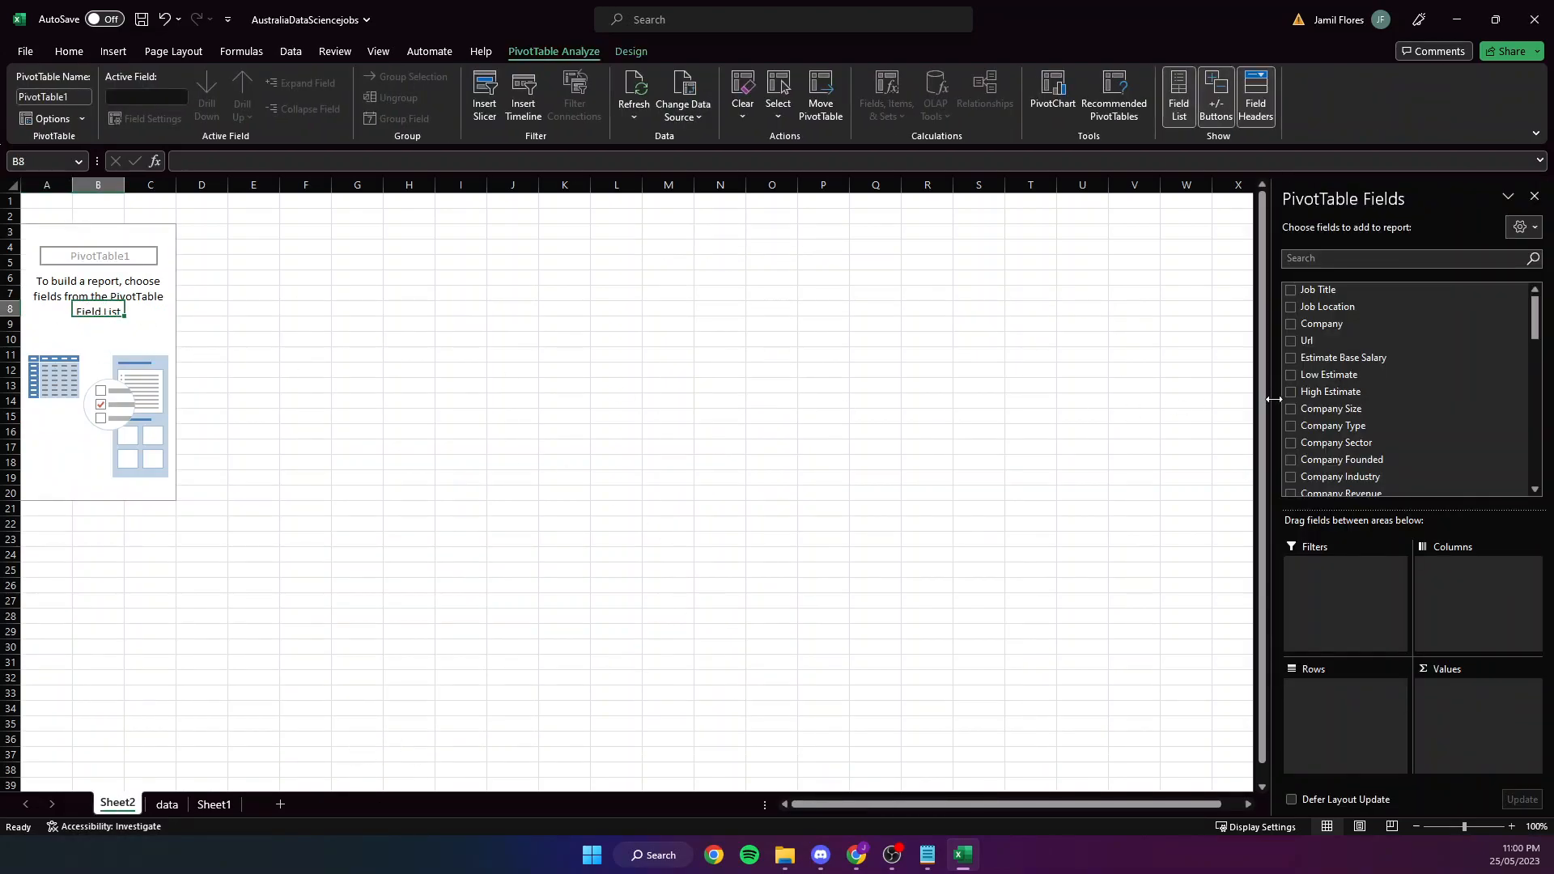
{"action": "scroll", "coordinate": [1405, 392], "scroll_direction": "down", "scroll_amount": 12}
{"action": "scroll", "coordinate": [1436, 405], "scroll_direction": "down", "scroll_amount": 1}
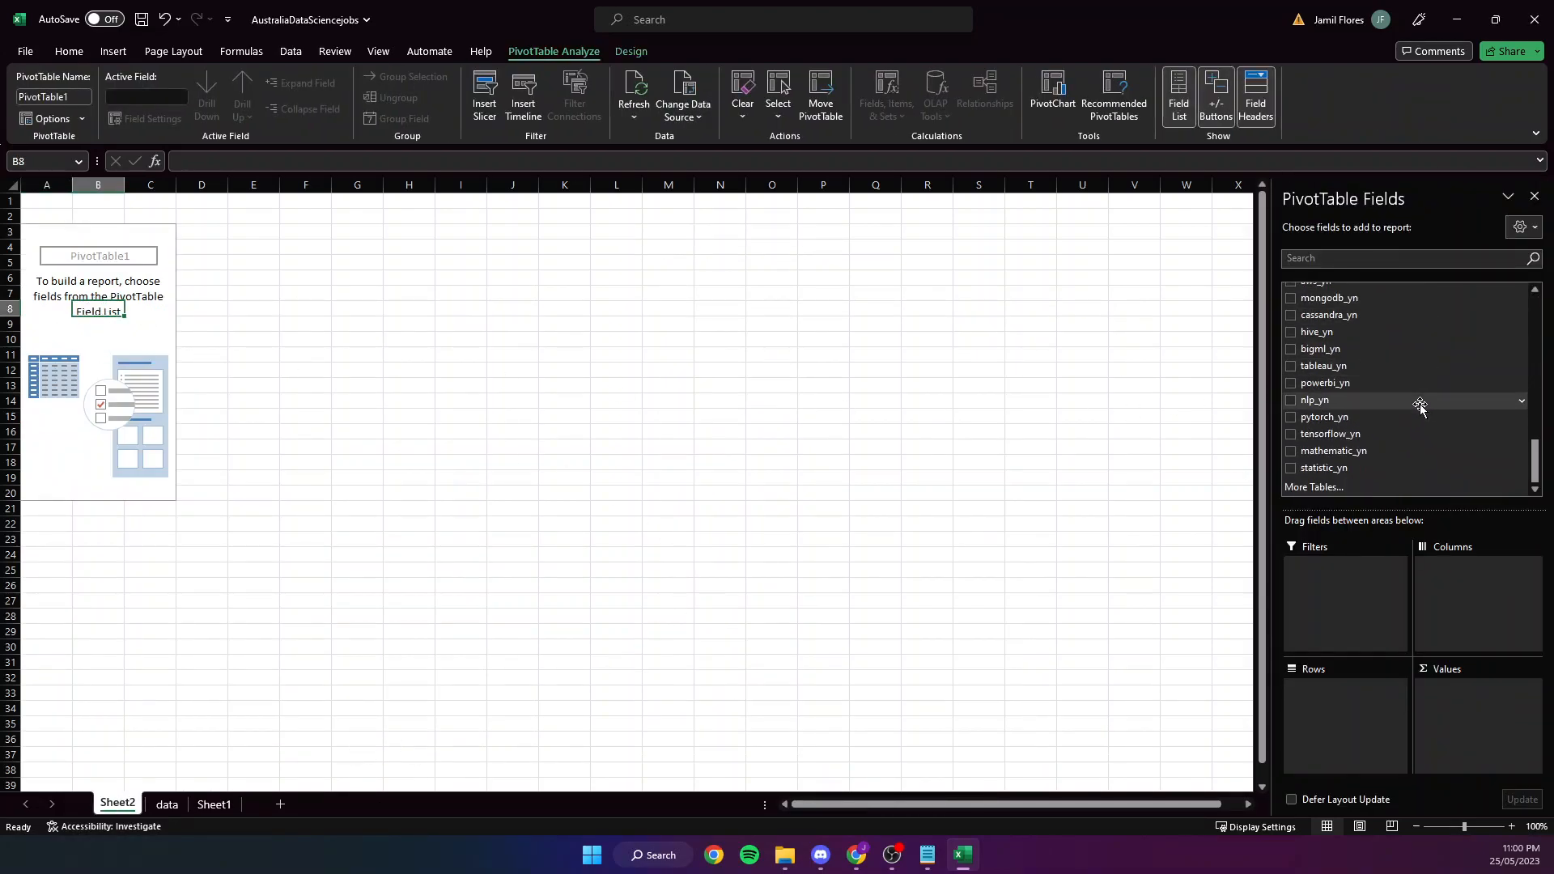
Add python_yn, r_yn, sql_yn, java_yn, julia_yn and scala_yn to the PivotTable as summed values.
{"action": "scroll", "coordinate": [1410, 382], "scroll_direction": "up", "scroll_amount": 10}
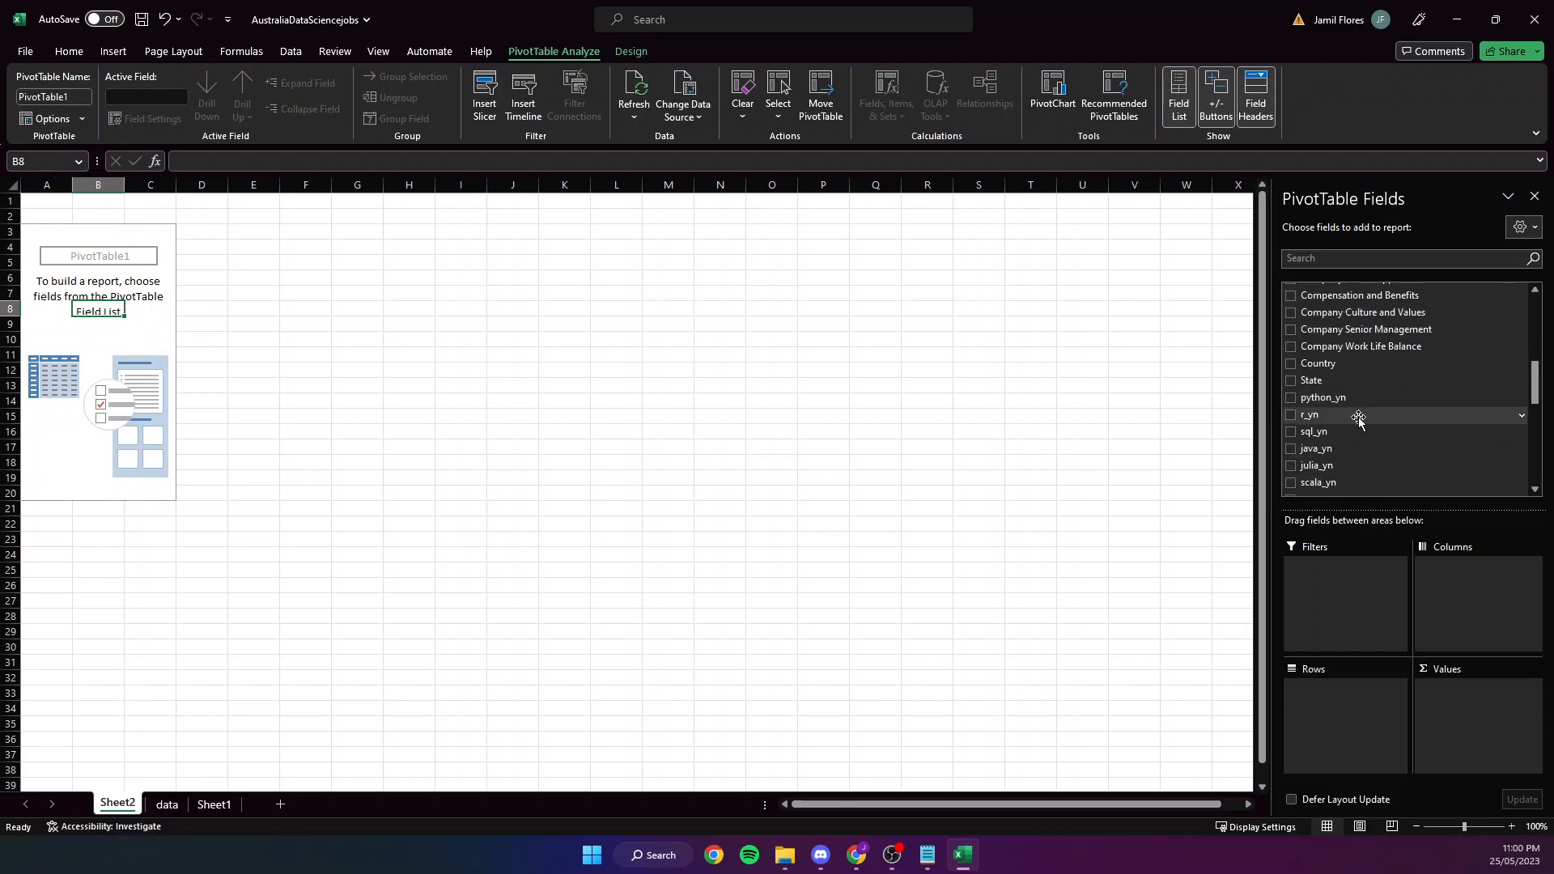
{"action": "left_click", "coordinate": [1292, 397]}
{"action": "left_click", "coordinate": [1291, 415]}
{"action": "left_click", "coordinate": [1291, 432]}
{"action": "left_click", "coordinate": [1291, 449]}
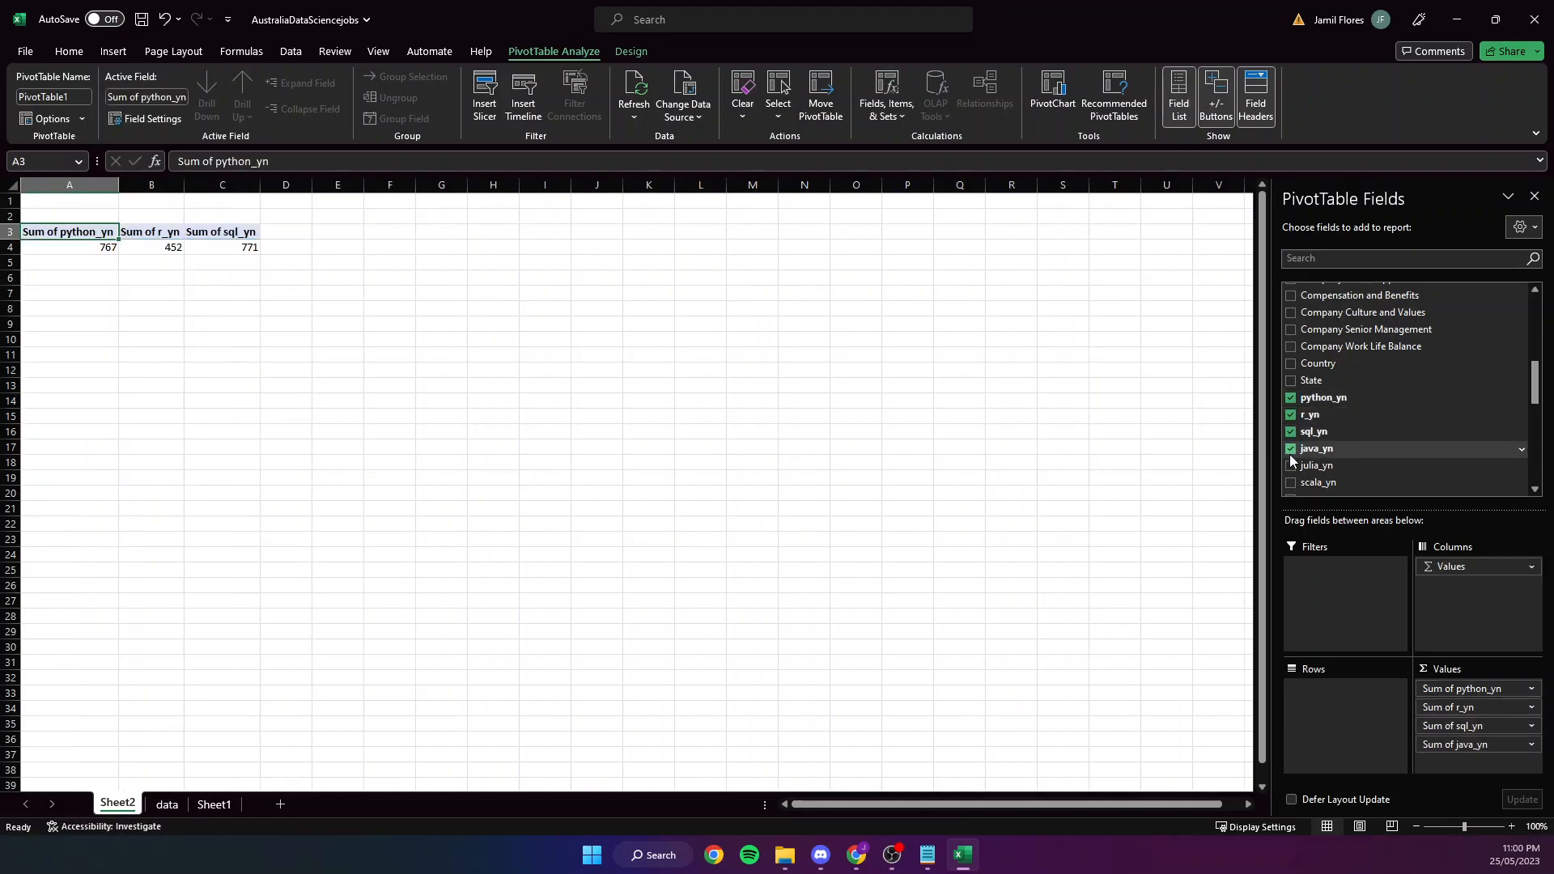
{"action": "left_click", "coordinate": [1291, 466]}
{"action": "scroll", "coordinate": [1295, 465], "scroll_direction": "down", "scroll_amount": 1}
{"action": "left_click", "coordinate": [1291, 444]}
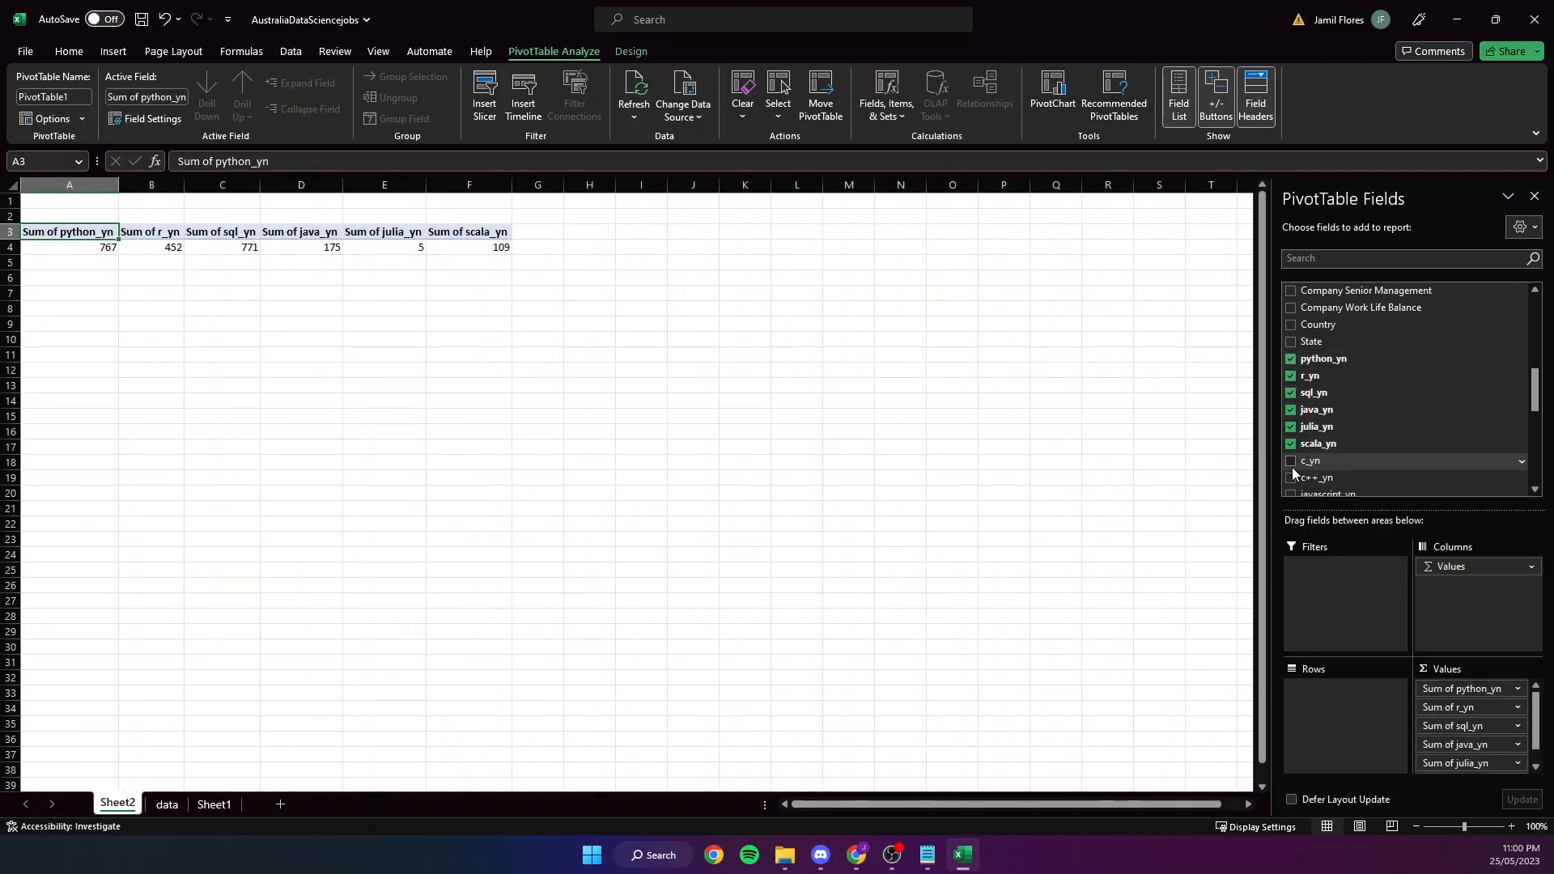
Add c_yn, c++_yn, javascript_yn, spark_yn, hadoop_yn, matlab_yn and sas_yn to the PivotTable's summed values.
{"action": "left_click", "coordinate": [1291, 461]}
{"action": "scroll", "coordinate": [1293, 466], "scroll_direction": "down", "scroll_amount": 2}
{"action": "left_click", "coordinate": [1291, 400]}
{"action": "left_click", "coordinate": [1291, 417]}
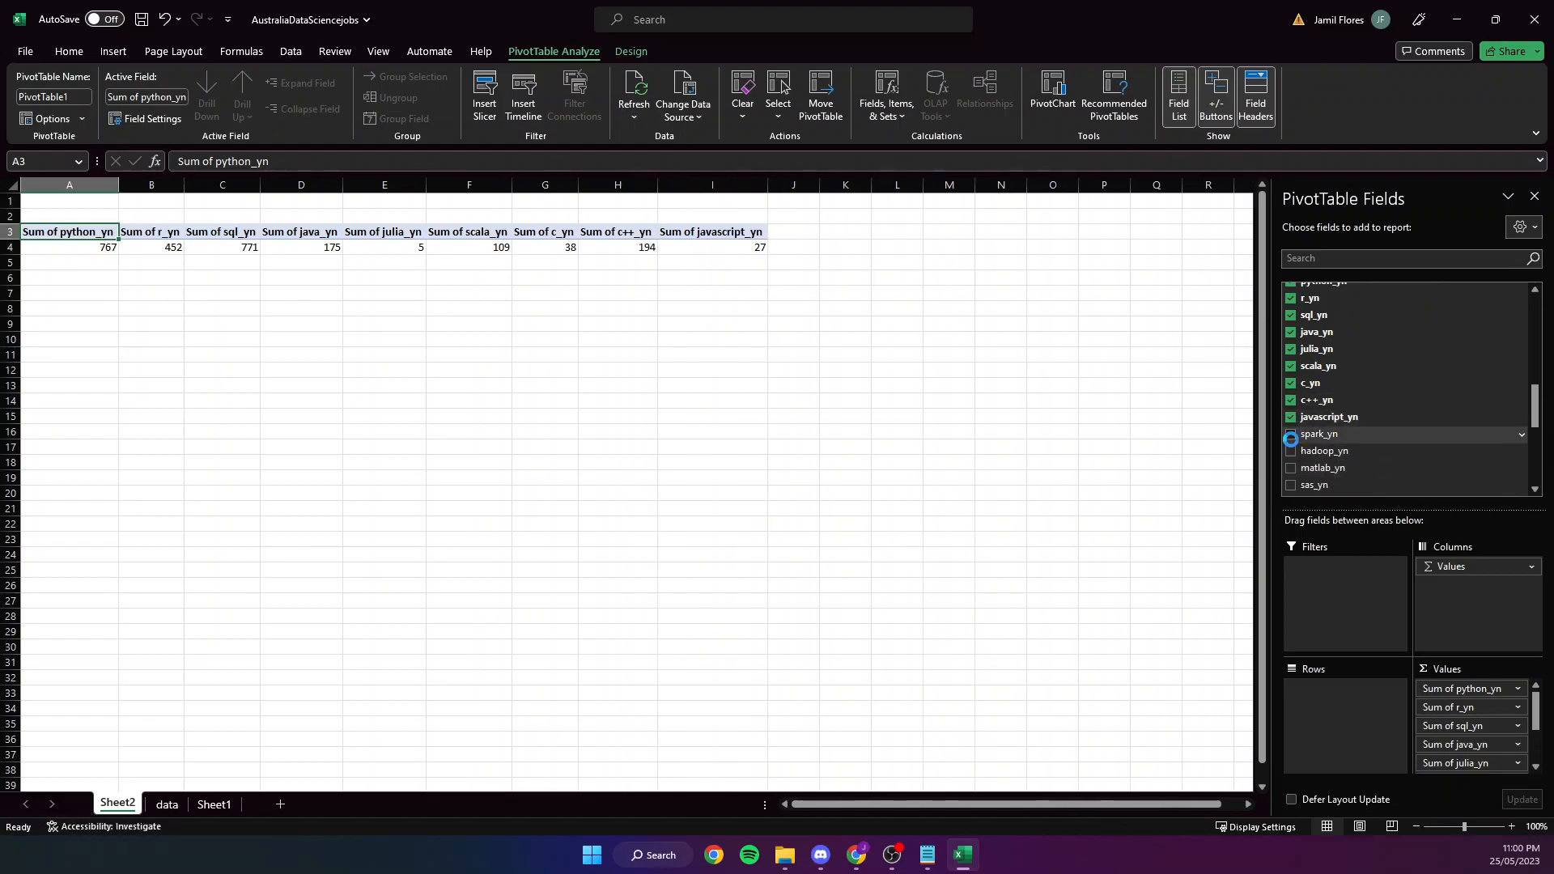
{"action": "left_click", "coordinate": [1291, 434]}
{"action": "left_click", "coordinate": [1291, 451]}
{"action": "left_click", "coordinate": [1291, 468]}
{"action": "left_click", "coordinate": [1291, 485]}
Add git_yn, excel_yn, nosql_yn, aws_yn, mongodb_yn, cassandra_yn, hive_yn, bigml_yn and tableau_yn to the PivotTable's summed values.
{"action": "scroll", "coordinate": [1295, 477], "scroll_direction": "down", "scroll_amount": 3}
{"action": "left_click", "coordinate": [1291, 347]}
{"action": "left_click", "coordinate": [1291, 363]}
{"action": "left_click", "coordinate": [1291, 381]}
{"action": "left_click", "coordinate": [1291, 398]}
{"action": "left_click", "coordinate": [1291, 414]}
{"action": "left_click", "coordinate": [1291, 432]}
{"action": "left_click", "coordinate": [1290, 448]}
{"action": "left_click", "coordinate": [1291, 465]}
{"action": "left_click", "coordinate": [1291, 483]}
Add nlp_yn, pytorch_yn, powerbi_yn, tensorflow_yn, mathematic_yn and statistic_yn to the PivotTable's summed values.
{"action": "scroll", "coordinate": [1327, 462], "scroll_direction": "down", "scroll_amount": 3}
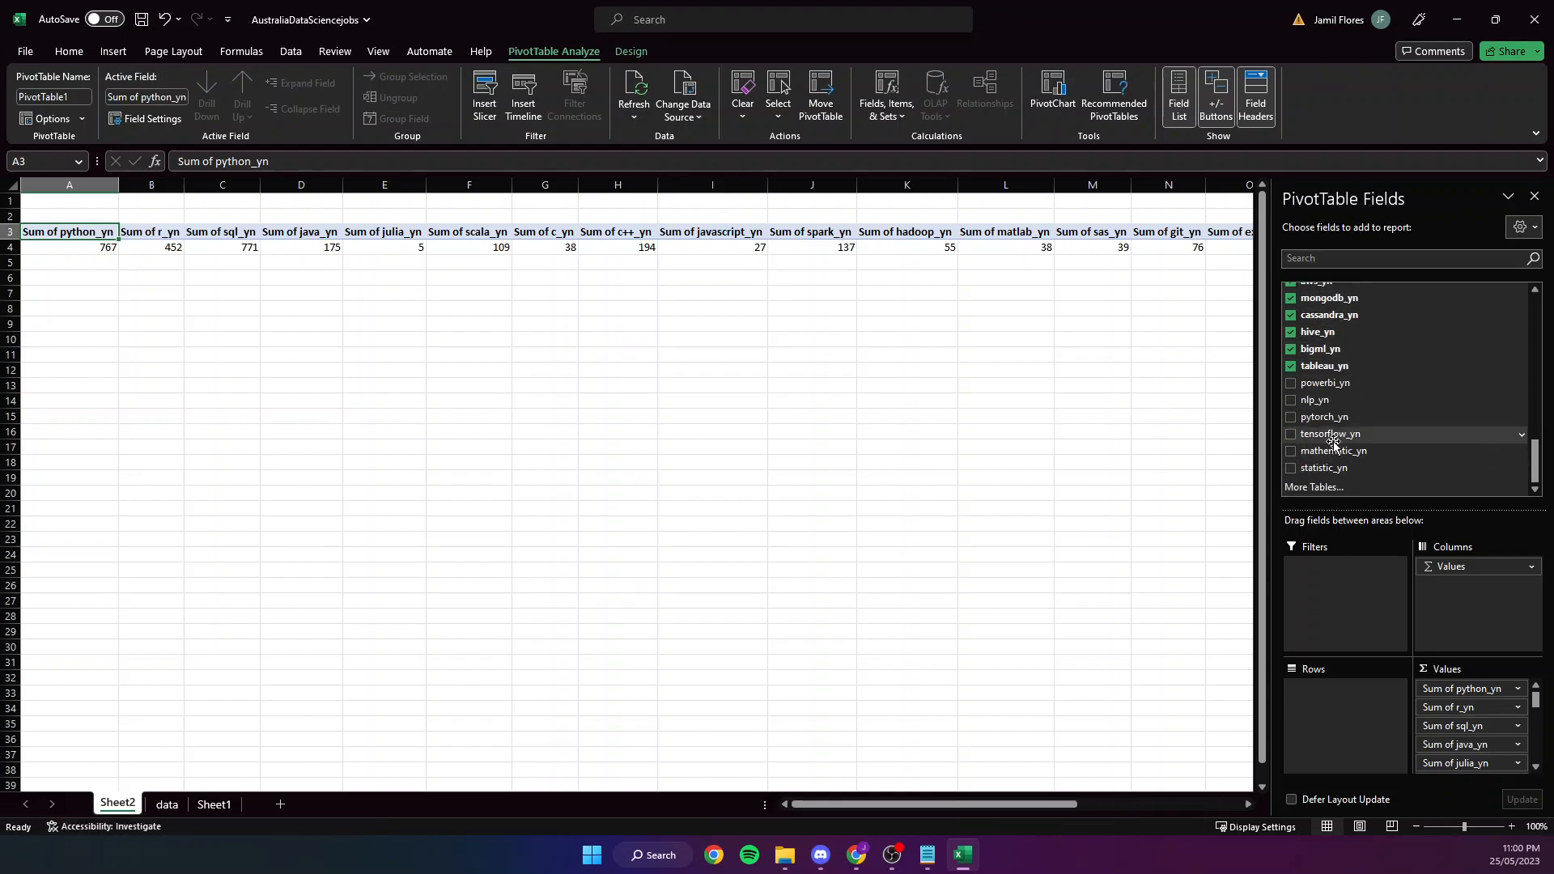
{"action": "left_click", "coordinate": [1291, 400]}
{"action": "left_click", "coordinate": [1291, 416]}
{"action": "left_click", "coordinate": [1291, 383]}
{"action": "left_click", "coordinate": [1291, 434]}
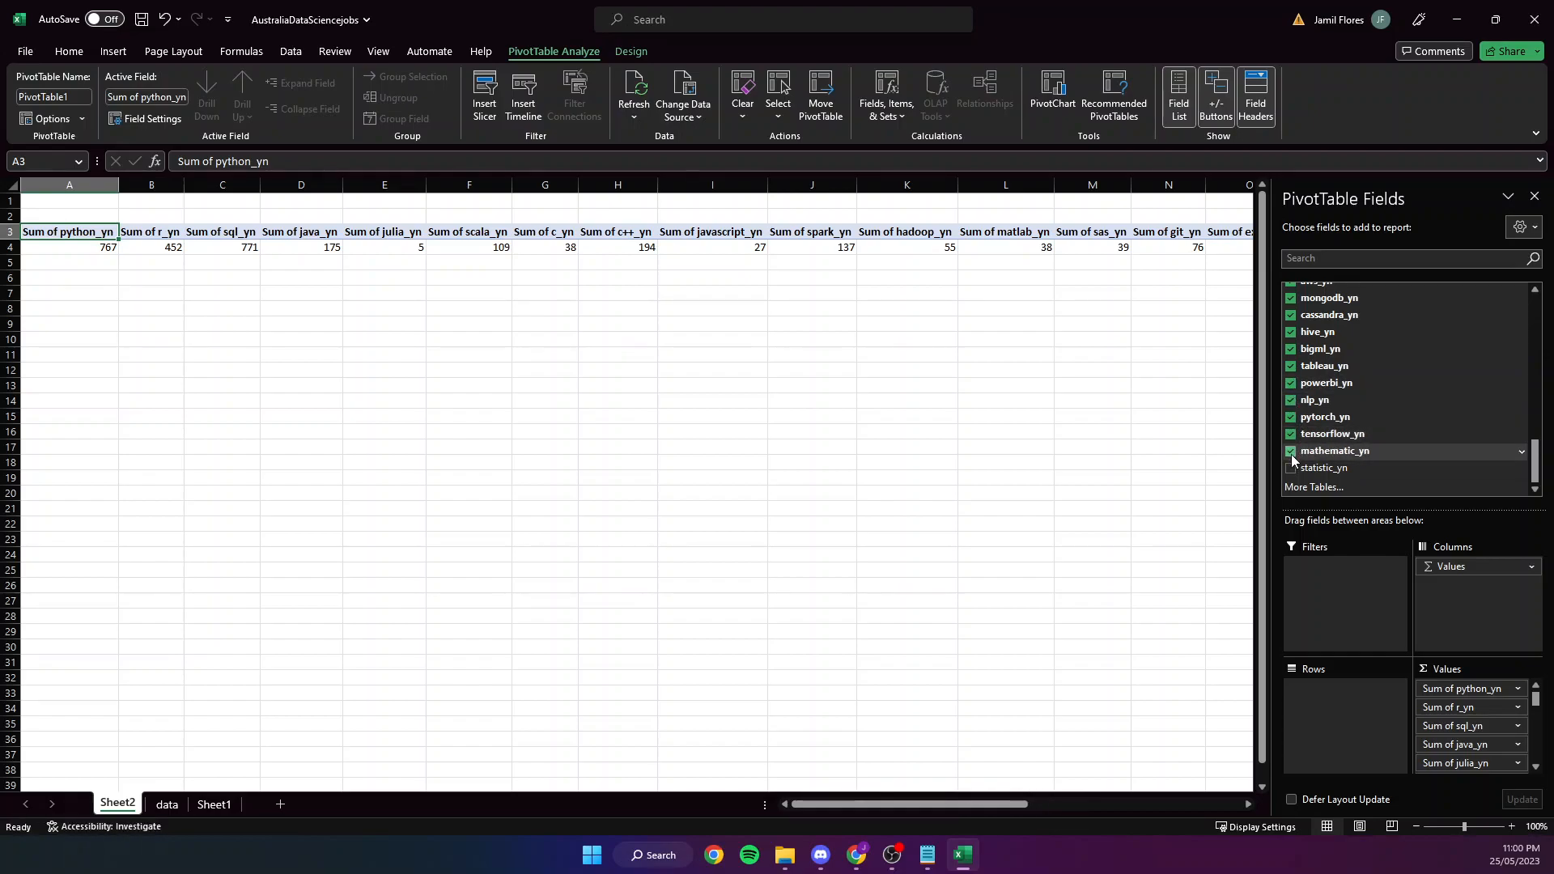
Move the PivotTable's Values field from Columns to Rows so that each skill sum is listed on its own row.
{"action": "scroll", "coordinate": [1368, 426], "scroll_direction": "up", "scroll_amount": 3}
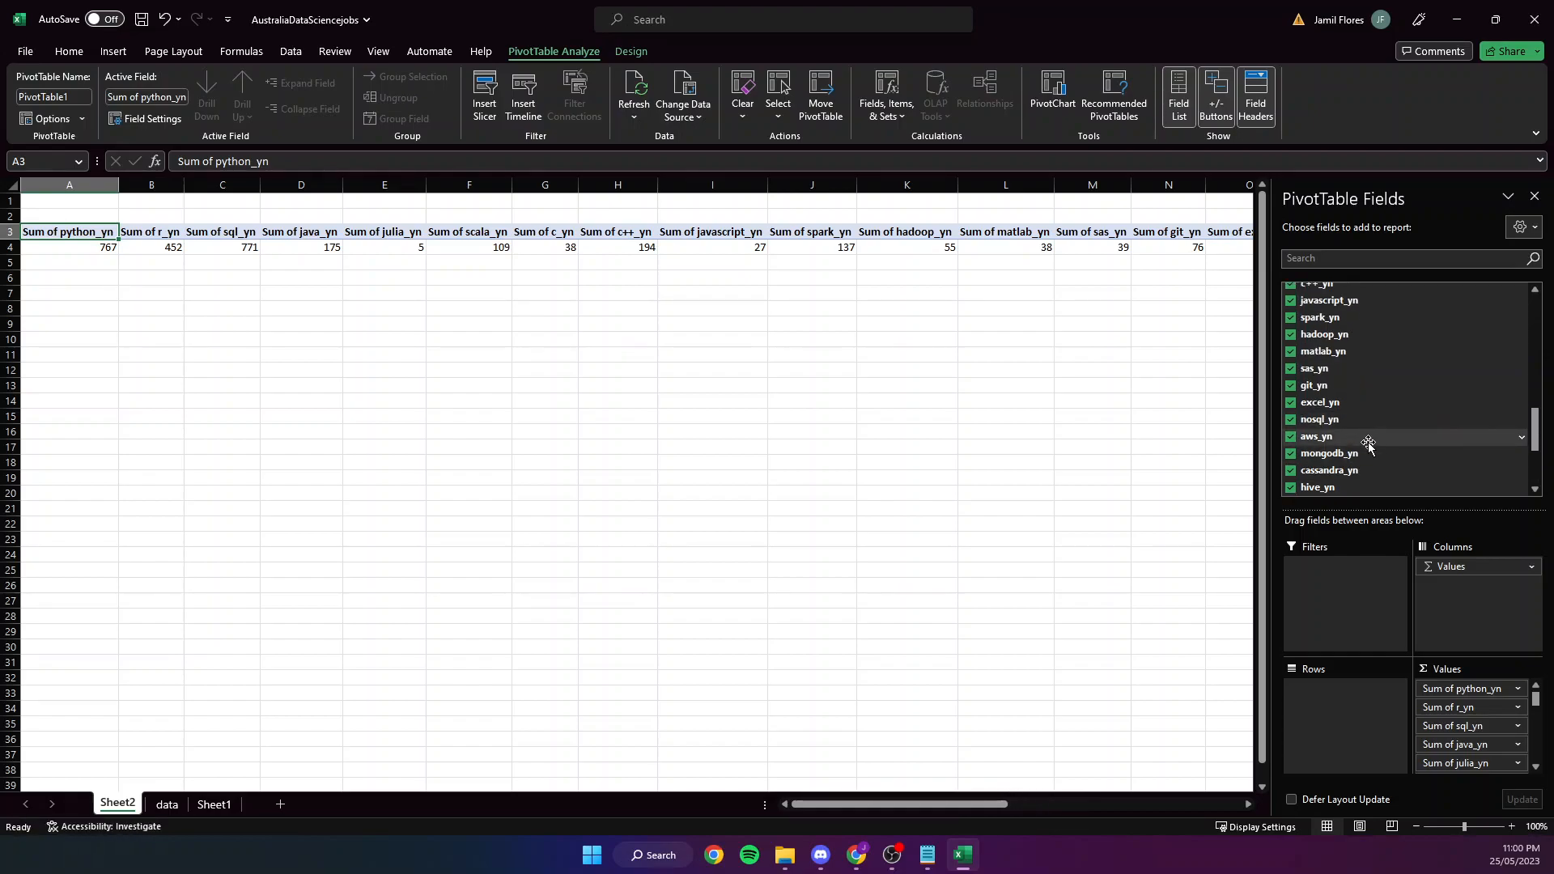
{"action": "left_click_drag", "start_coordinate": [920, 805], "coordinate": [1264, 806]}
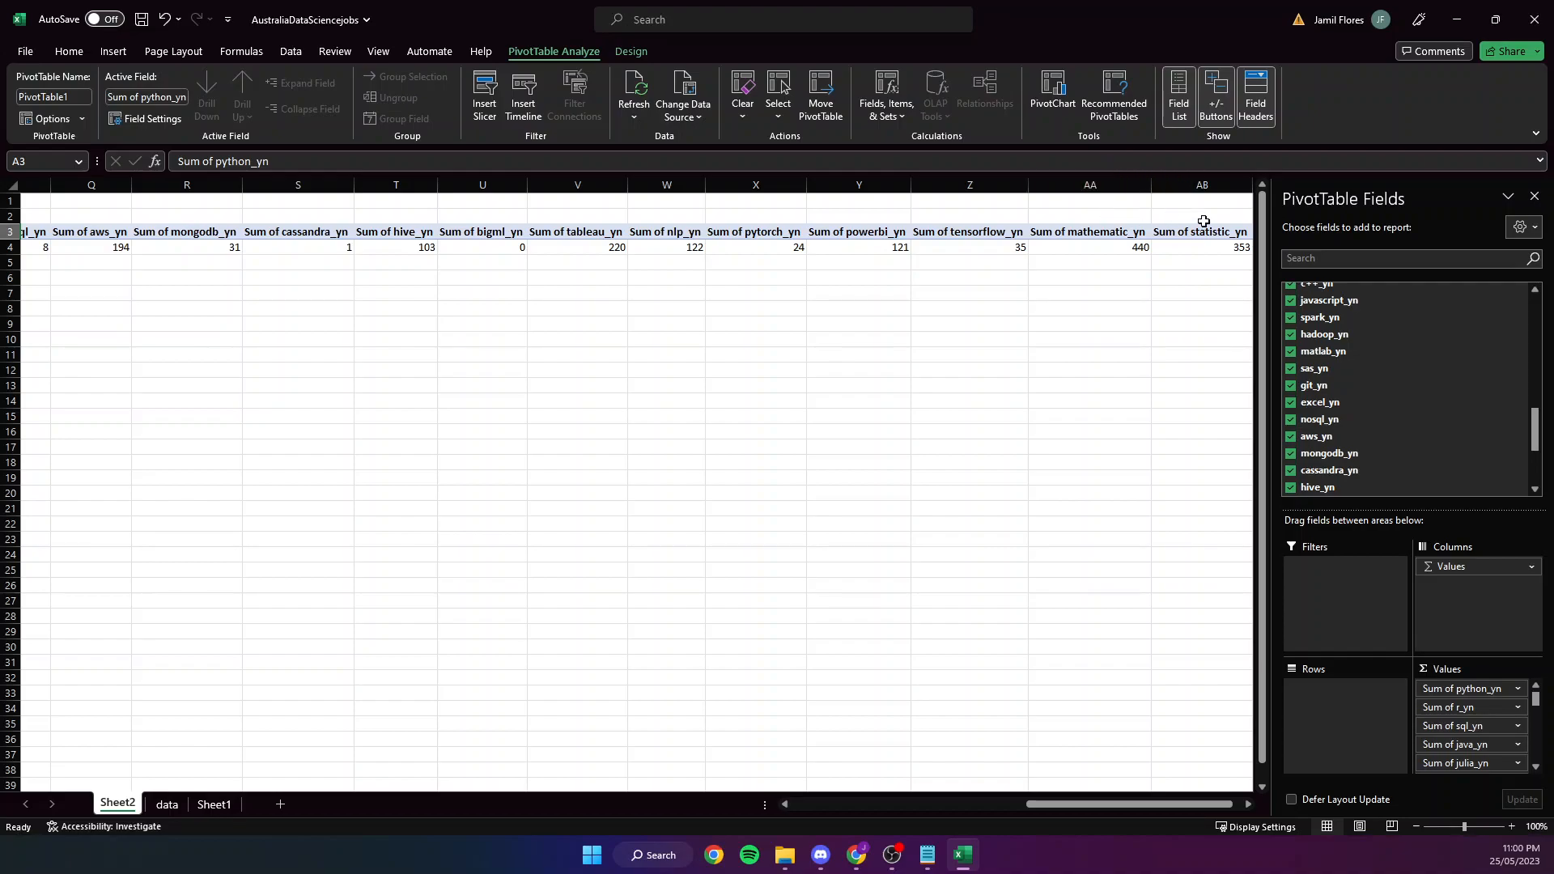
{"action": "left_click_drag", "start_coordinate": [1094, 804], "coordinate": [660, 754]}
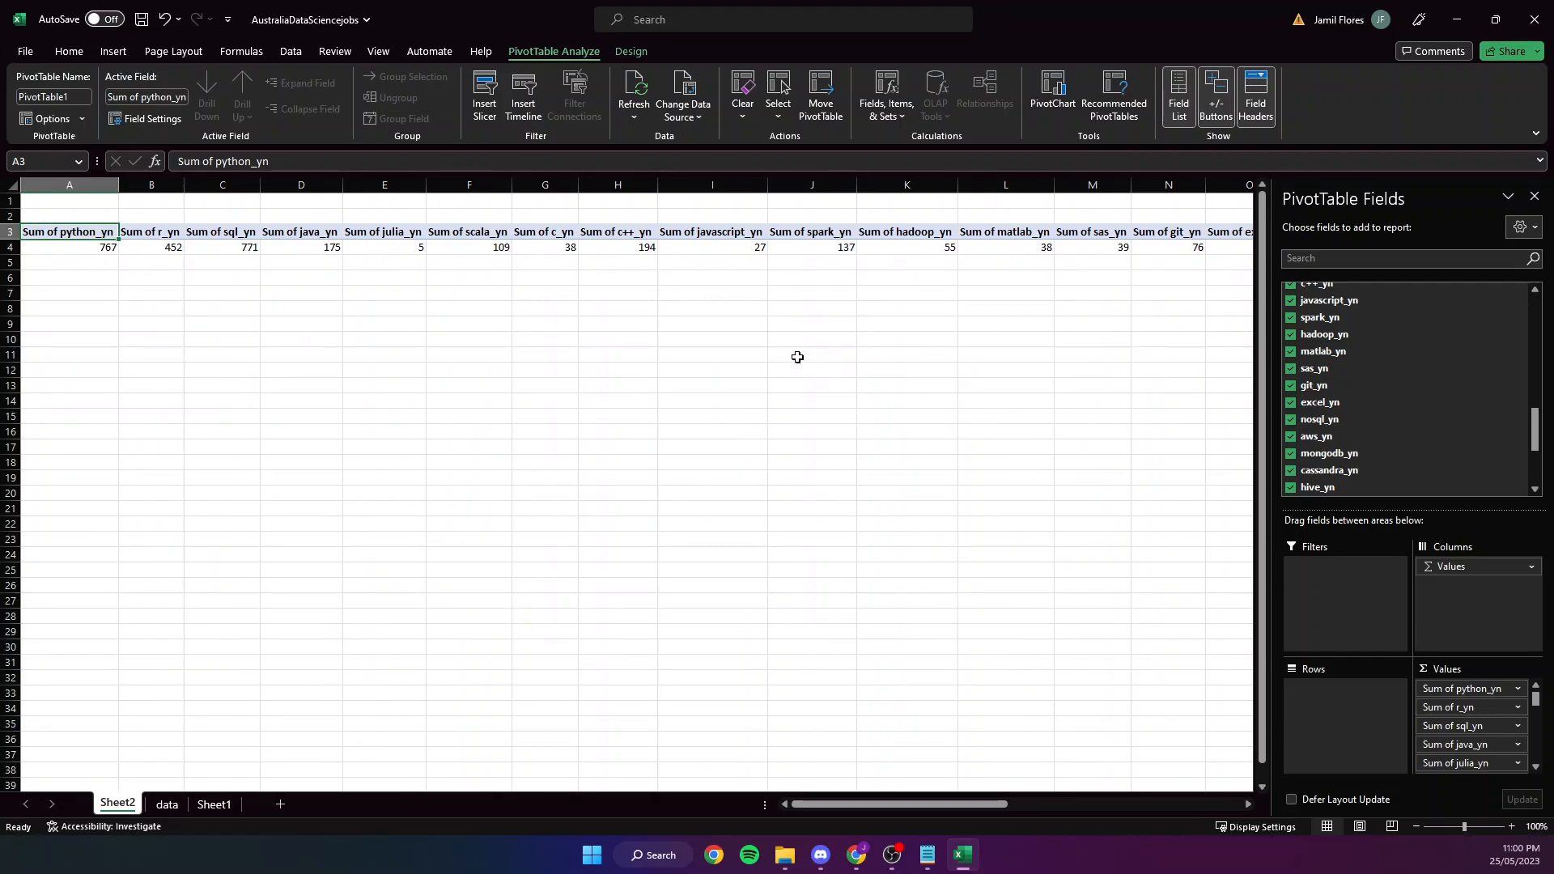
{"action": "left_click_drag", "start_coordinate": [892, 801], "coordinate": [762, 750]}
{"action": "left_click_drag", "start_coordinate": [1453, 567], "coordinate": [1339, 694]}
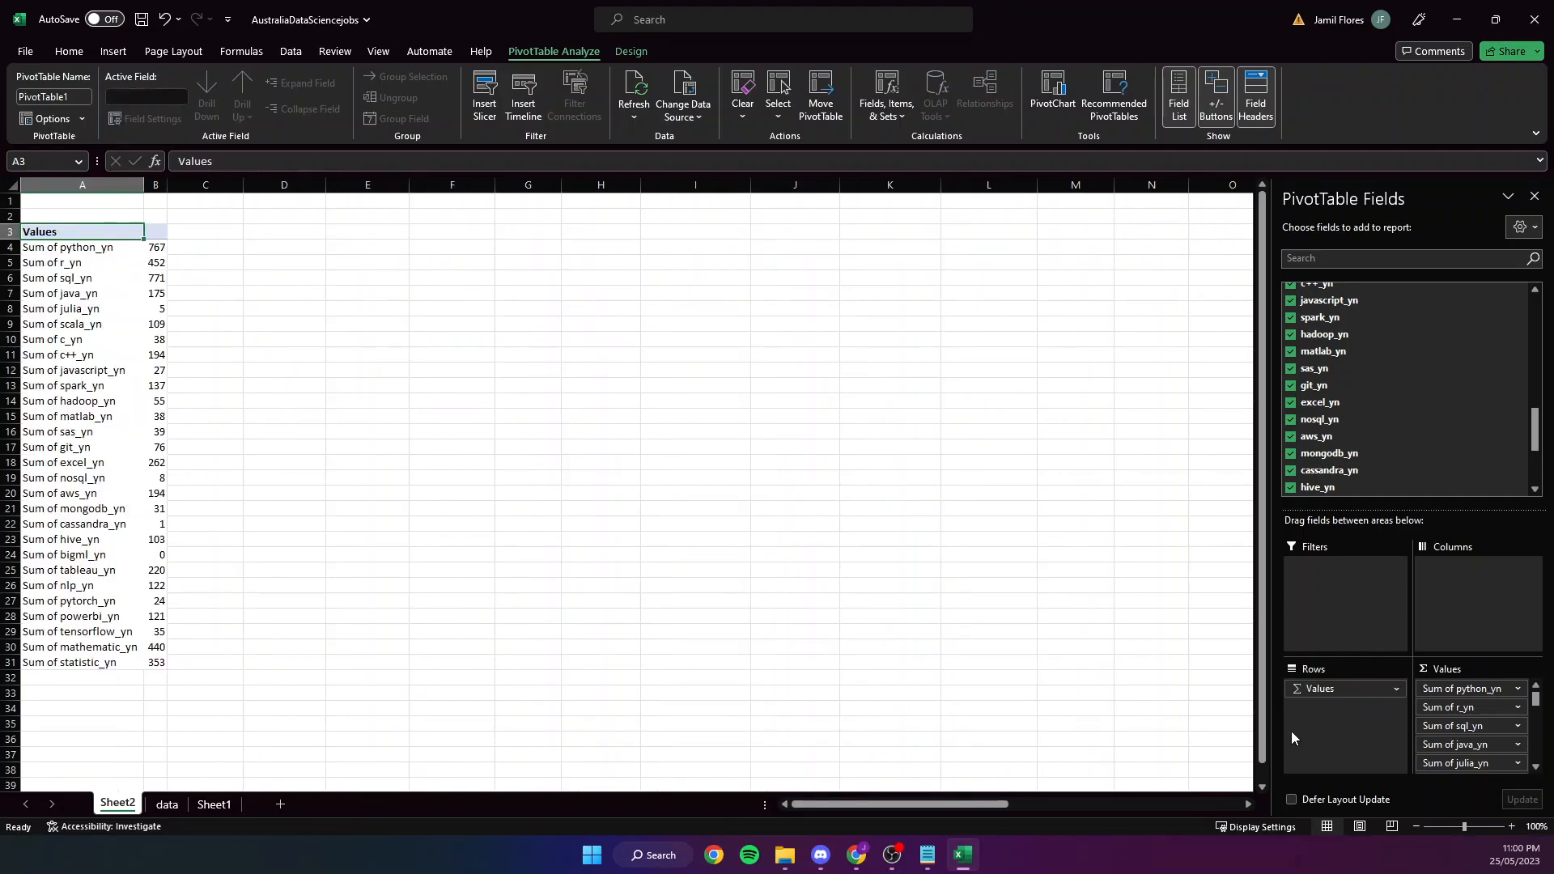
Review the summed skill rows on Sheet2 against the Part 2 assignment instructions on Sheet1.
{"action": "left_click", "coordinate": [374, 357]}
{"action": "left_click", "coordinate": [157, 183]}
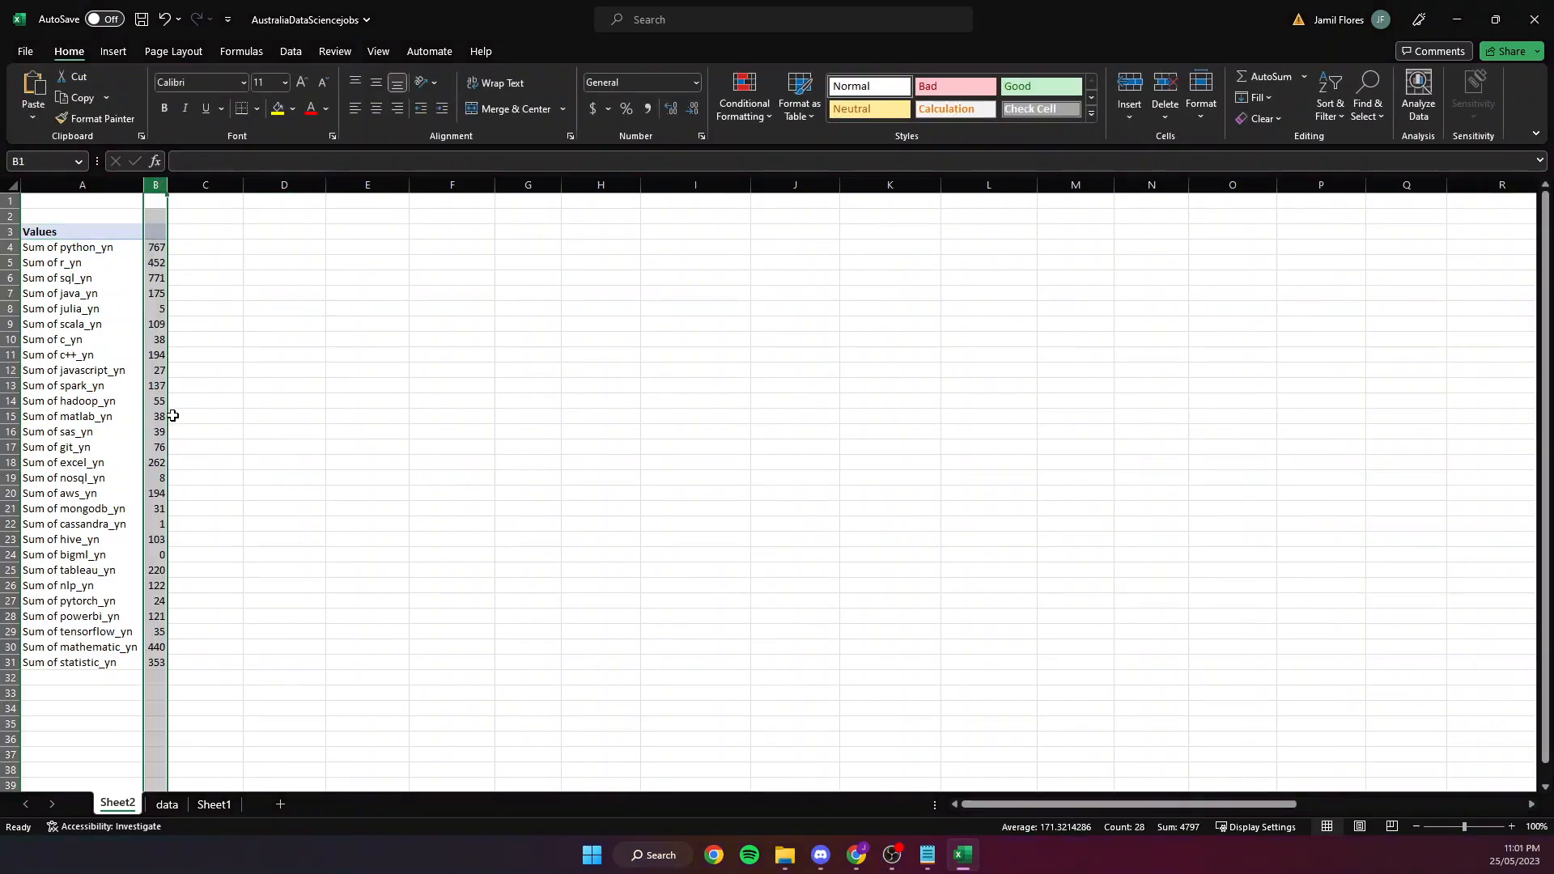
{"action": "left_click_drag", "start_coordinate": [62, 232], "coordinate": [161, 665]}
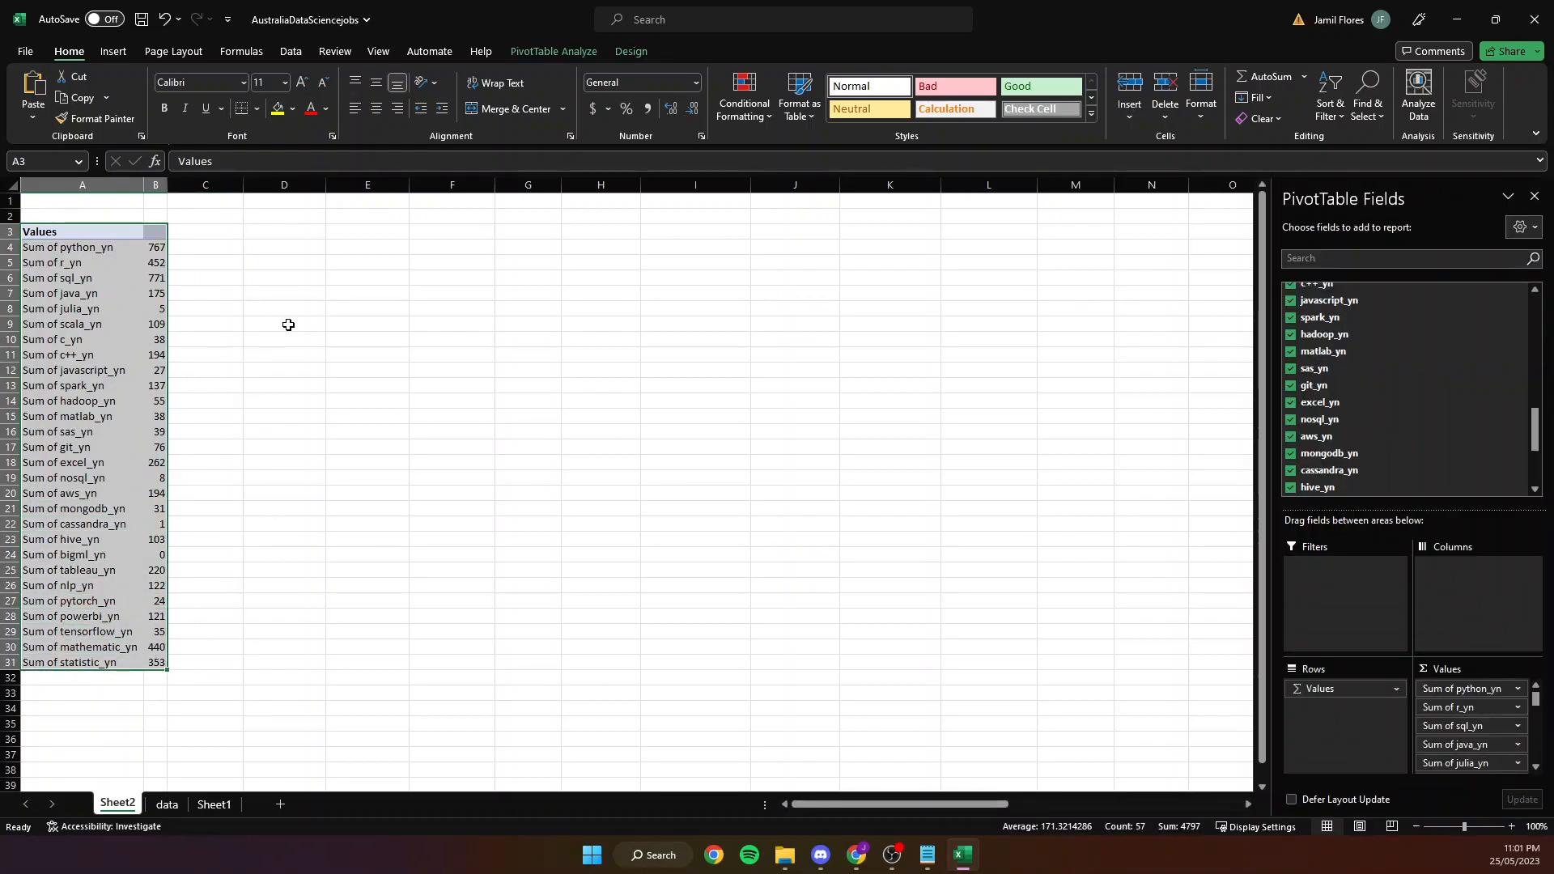
{"action": "left_click_drag", "start_coordinate": [824, 804], "coordinate": [753, 712]}
{"action": "left_click", "coordinate": [212, 806]}
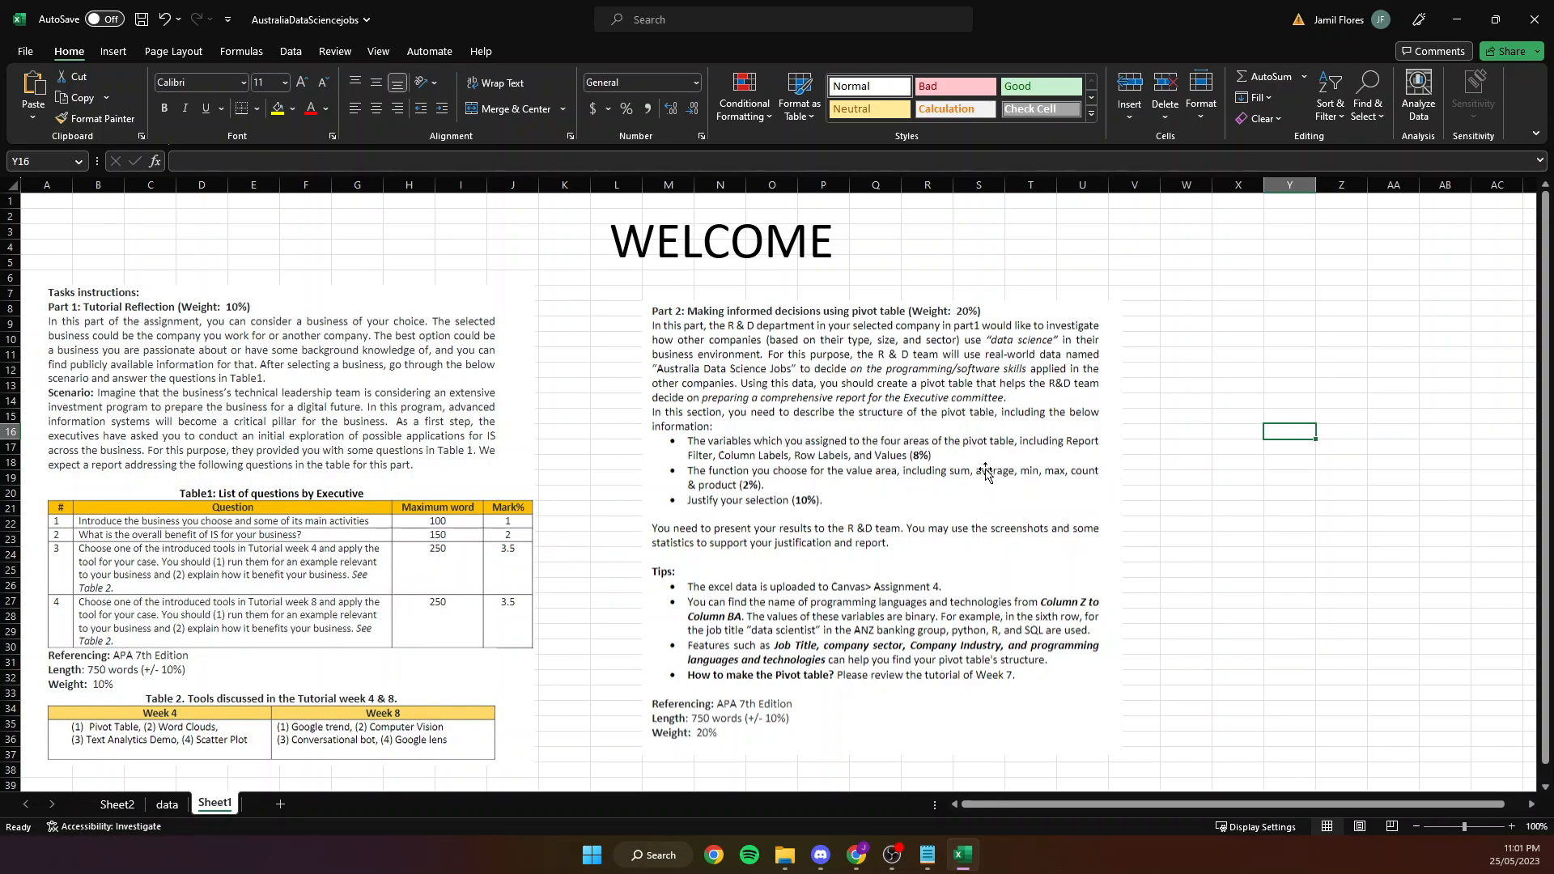
{"action": "left_click", "coordinate": [117, 804]}
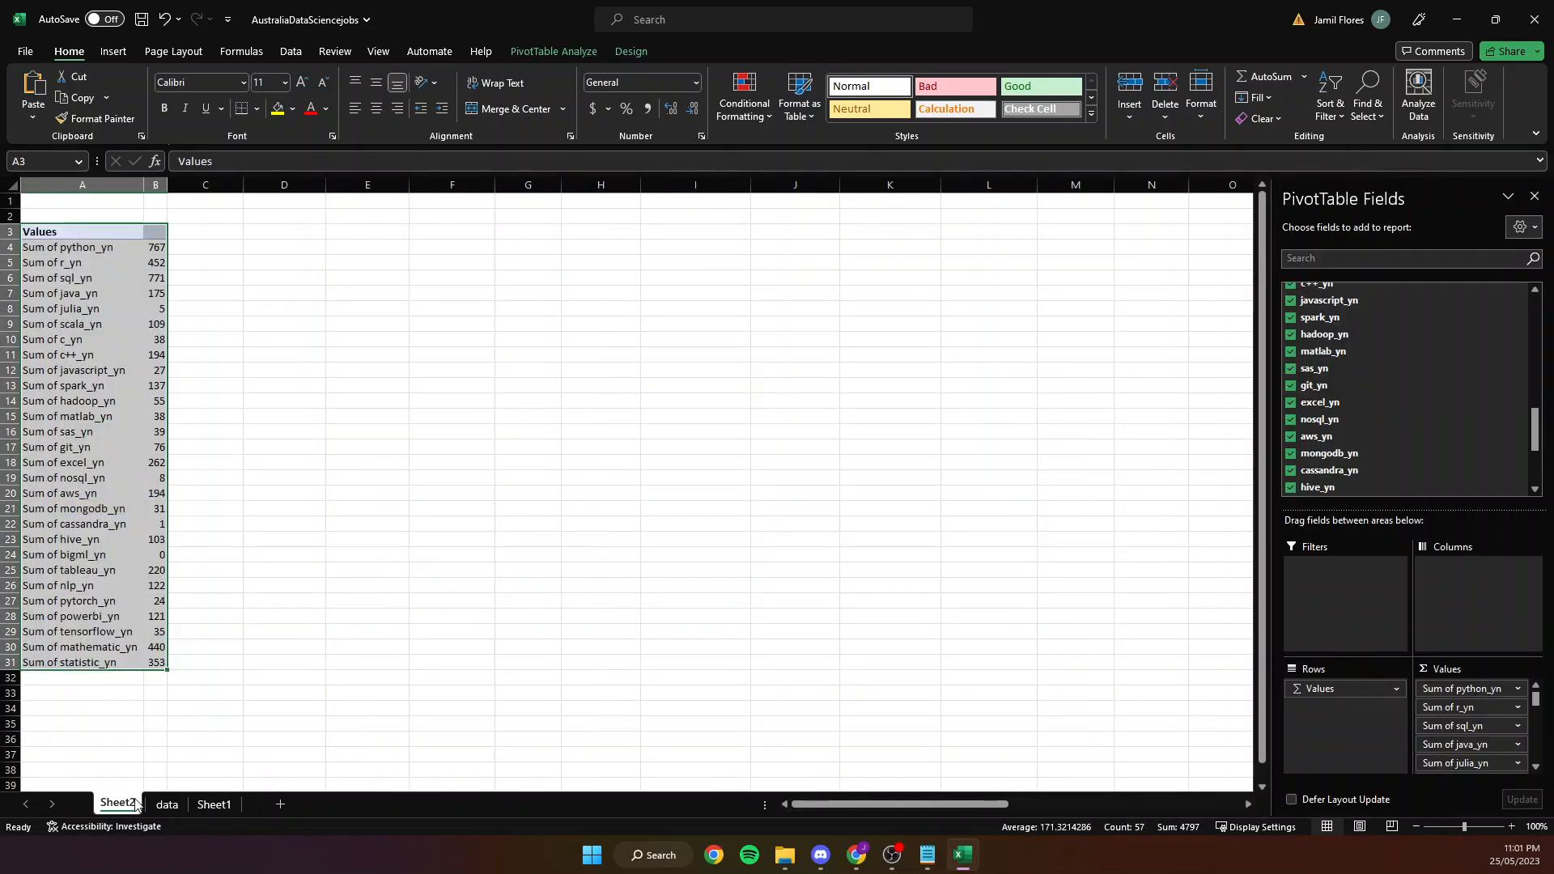
{"action": "left_click", "coordinate": [106, 402]}
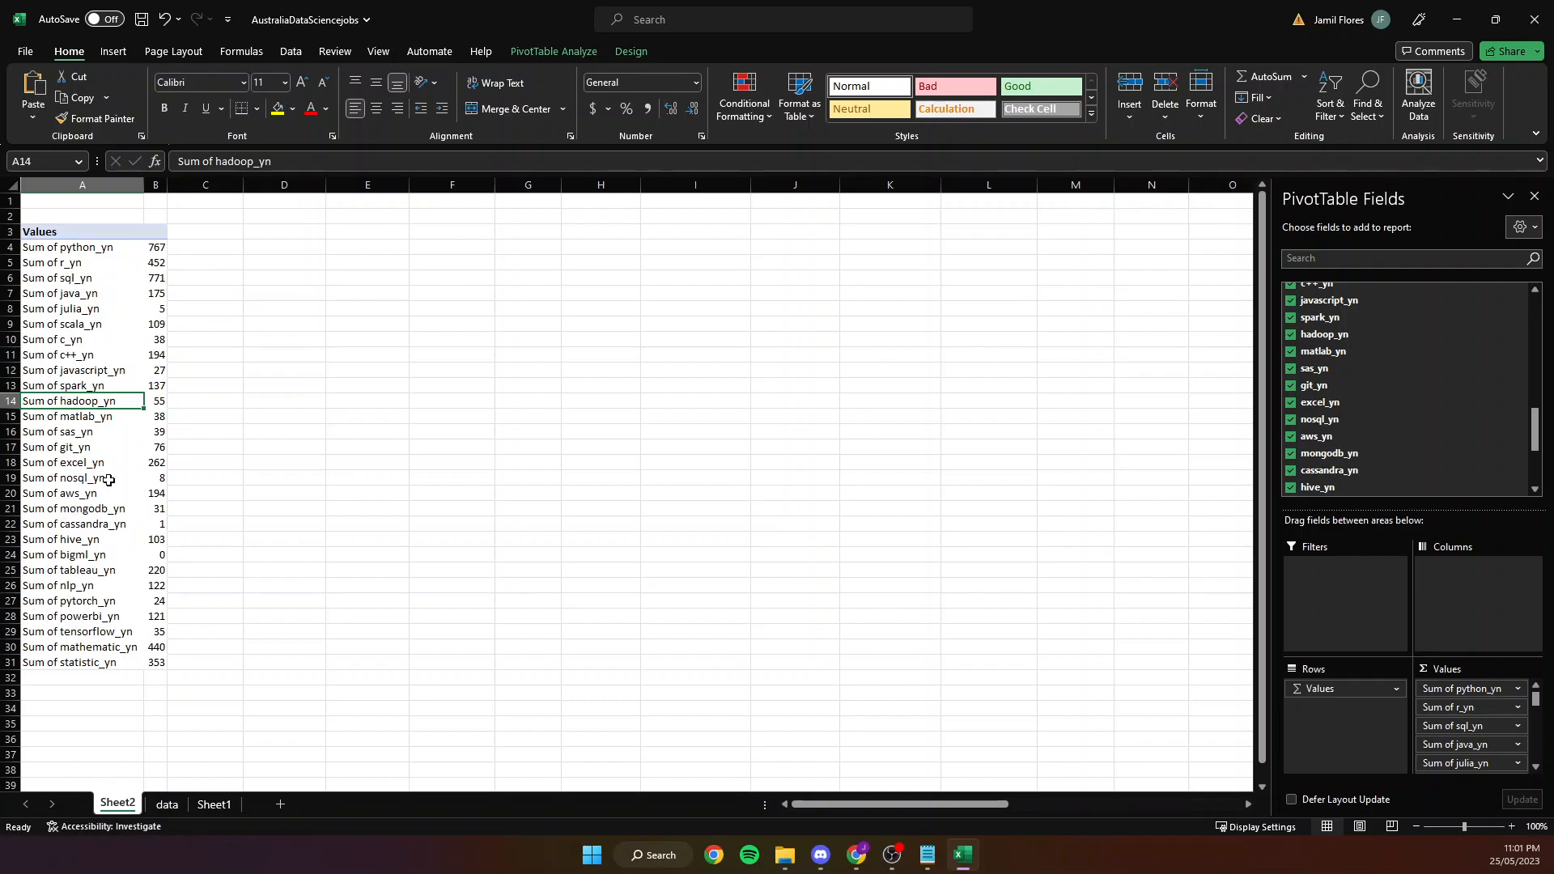
{"action": "left_click", "coordinate": [83, 467]}
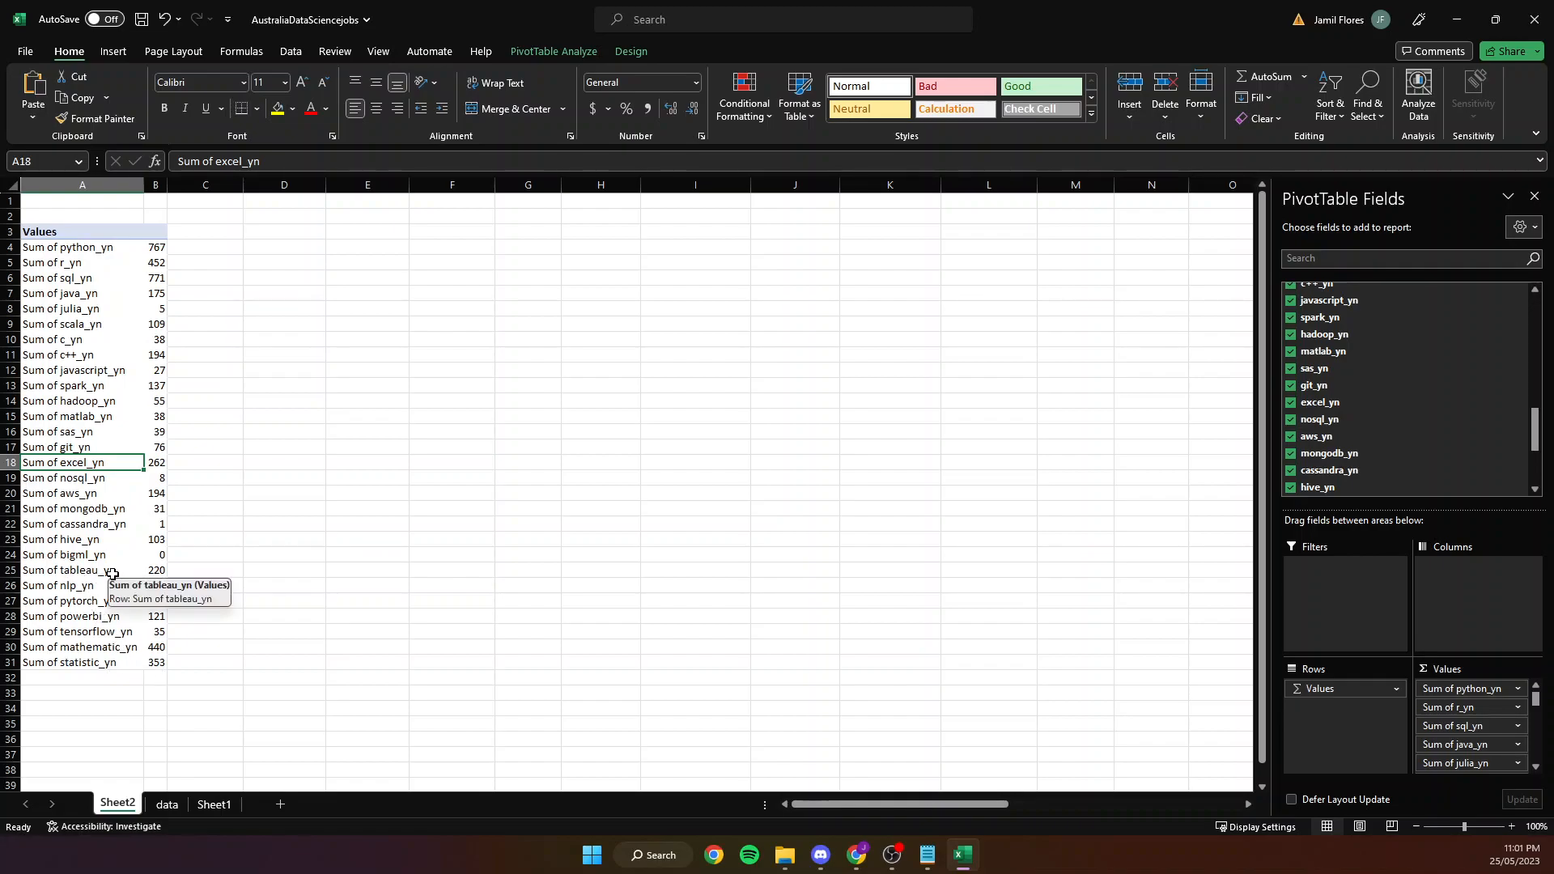
{"action": "scroll", "coordinate": [1374, 423], "scroll_direction": "up", "scroll_amount": 4}
{"action": "scroll", "coordinate": [1380, 427], "scroll_direction": "down", "scroll_amount": 7}
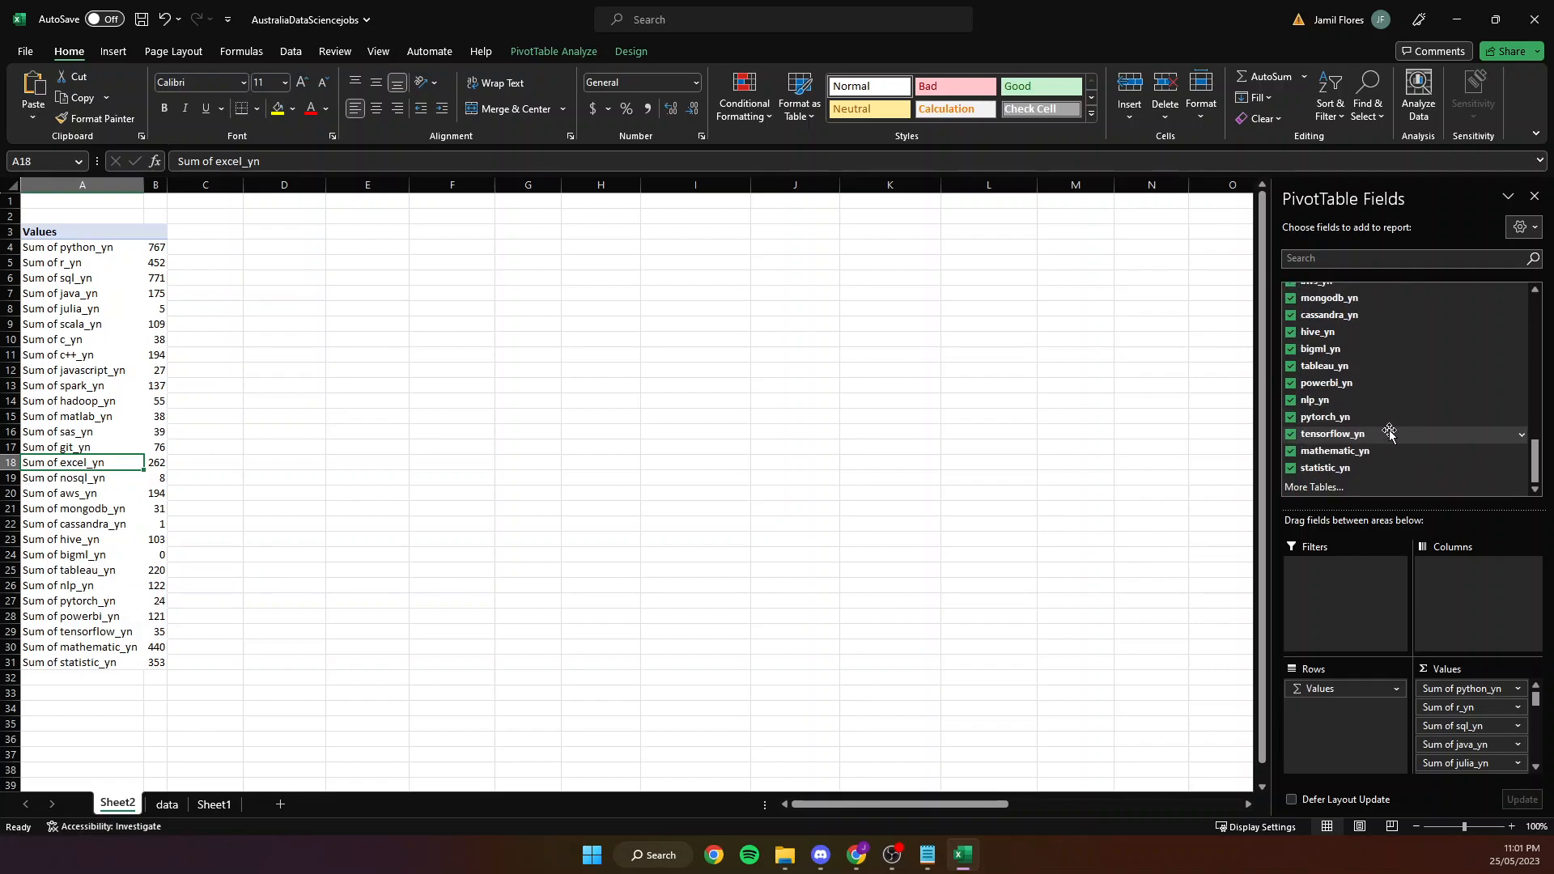
{"action": "left_click", "coordinate": [256, 334]}
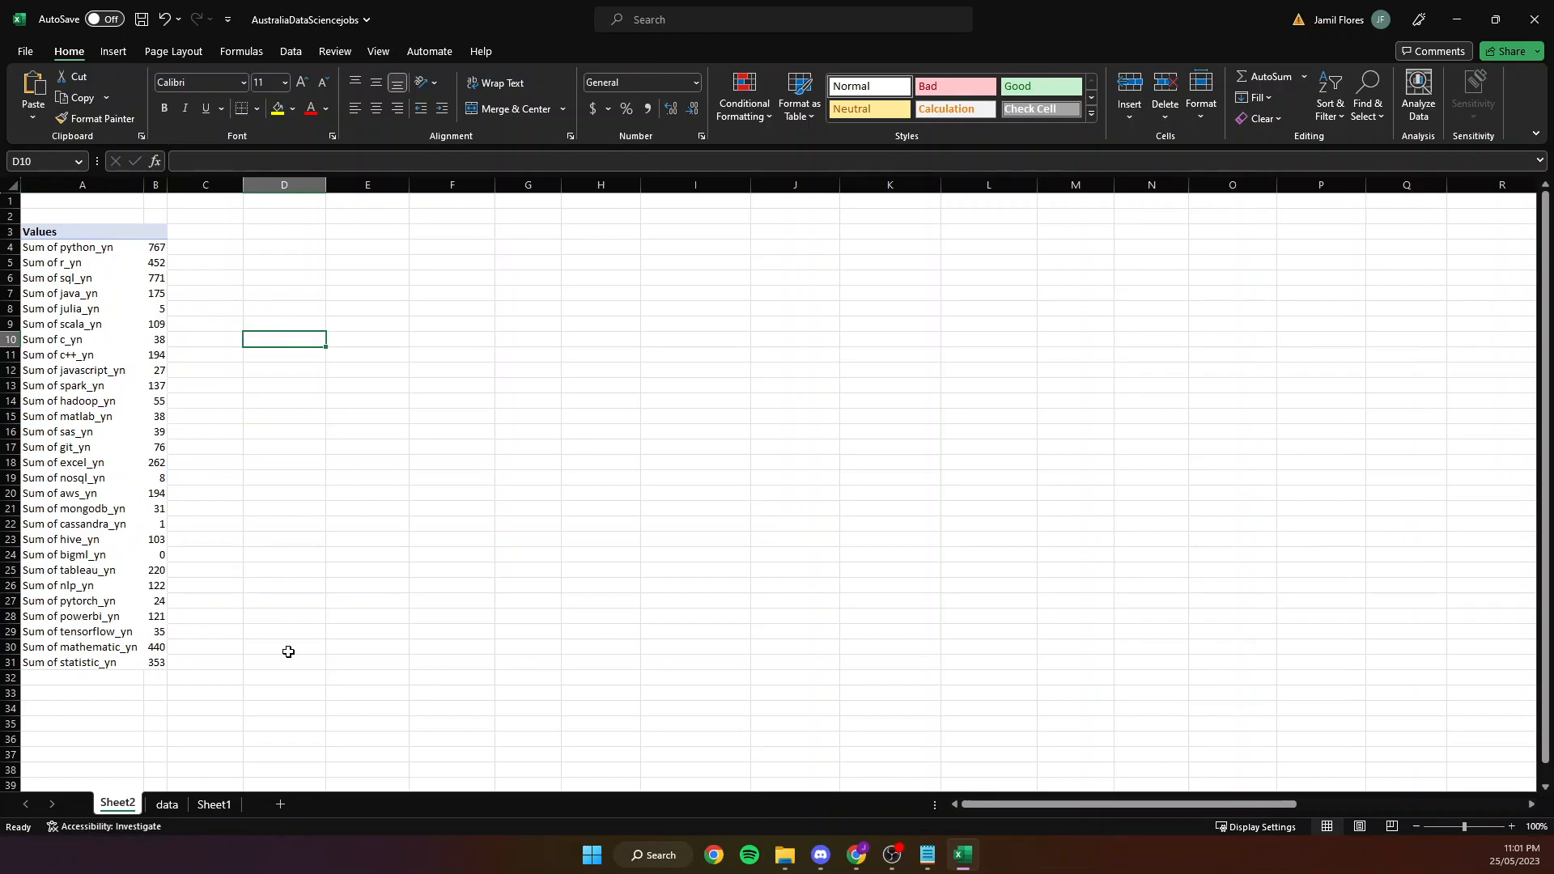
{"action": "left_click", "coordinate": [217, 805]}
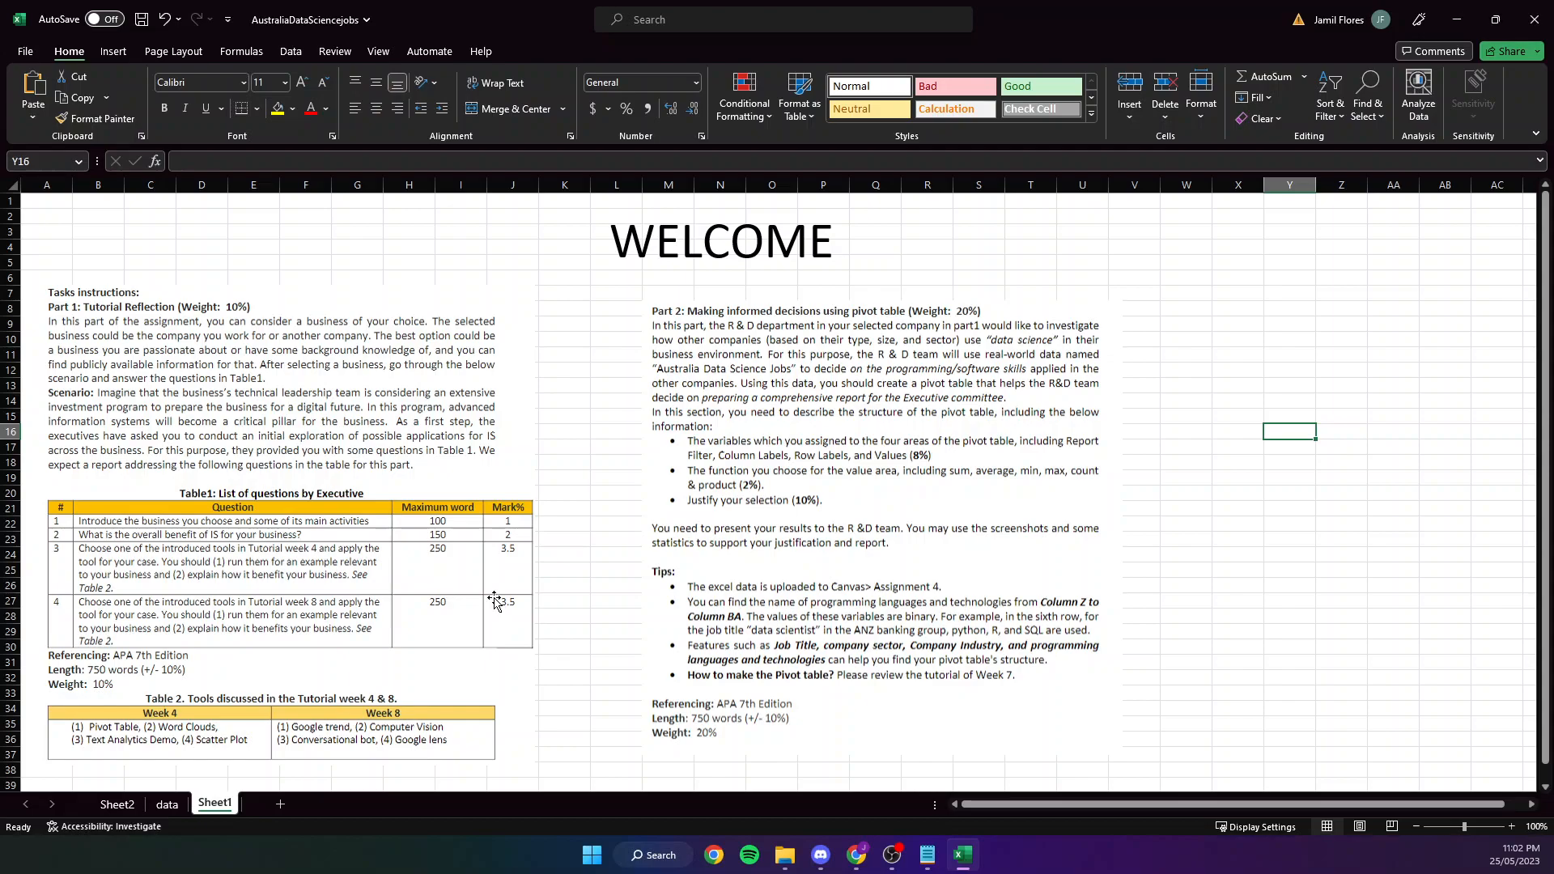
{"action": "left_click", "coordinate": [177, 805]}
{"action": "left_click", "coordinate": [129, 806]}
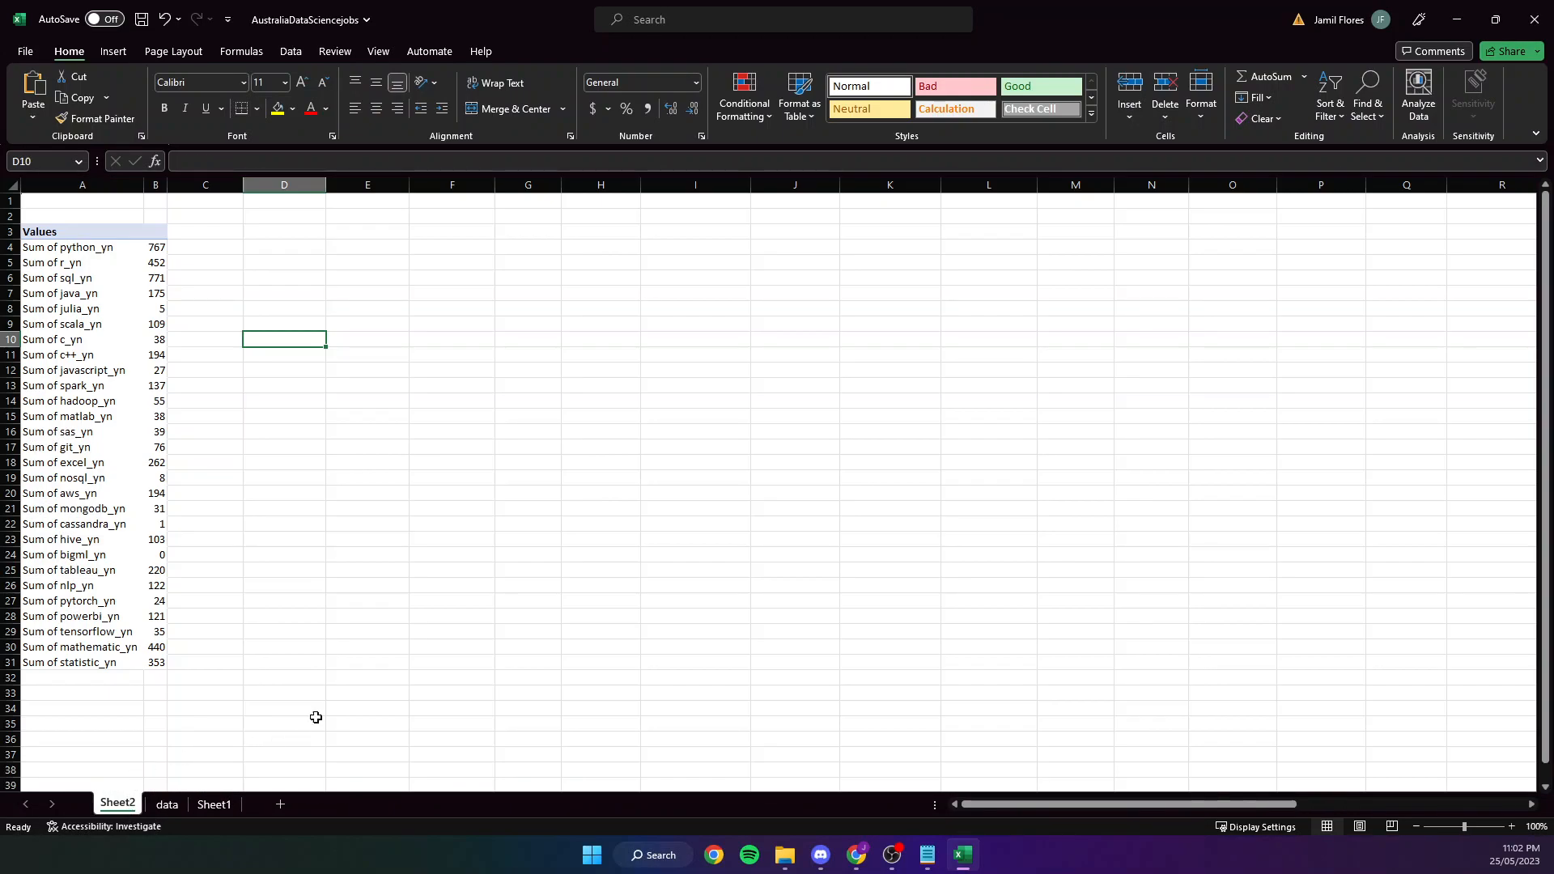
Add Company Sector as the PivotTable's report filter and Company Industry as its column labels.
{"action": "left_click", "coordinate": [85, 233]}
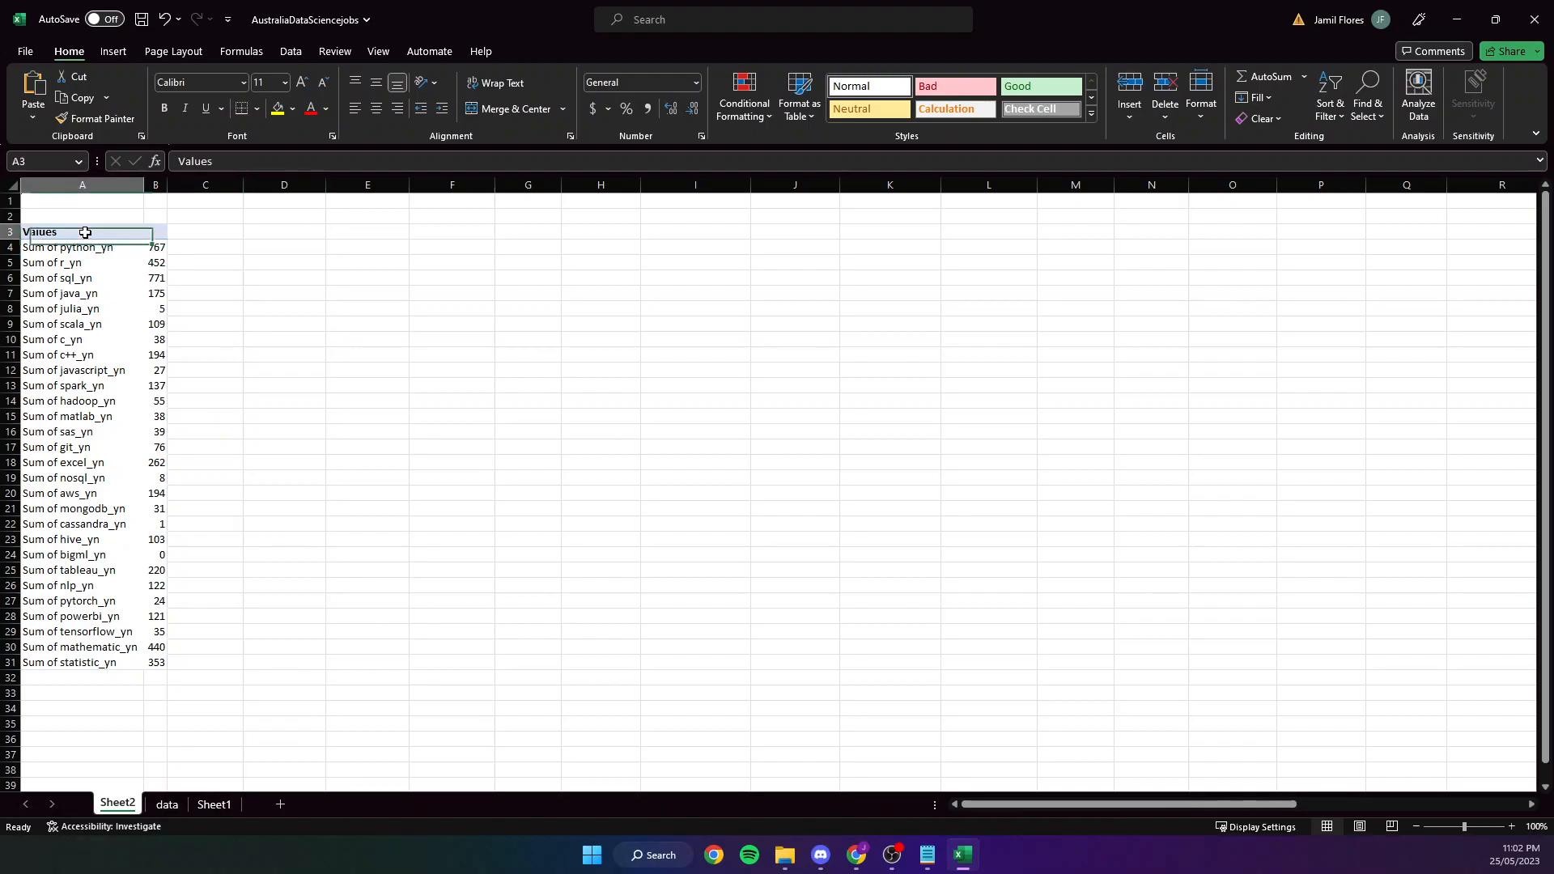
{"action": "scroll", "coordinate": [1401, 401], "scroll_direction": "up", "scroll_amount": 15}
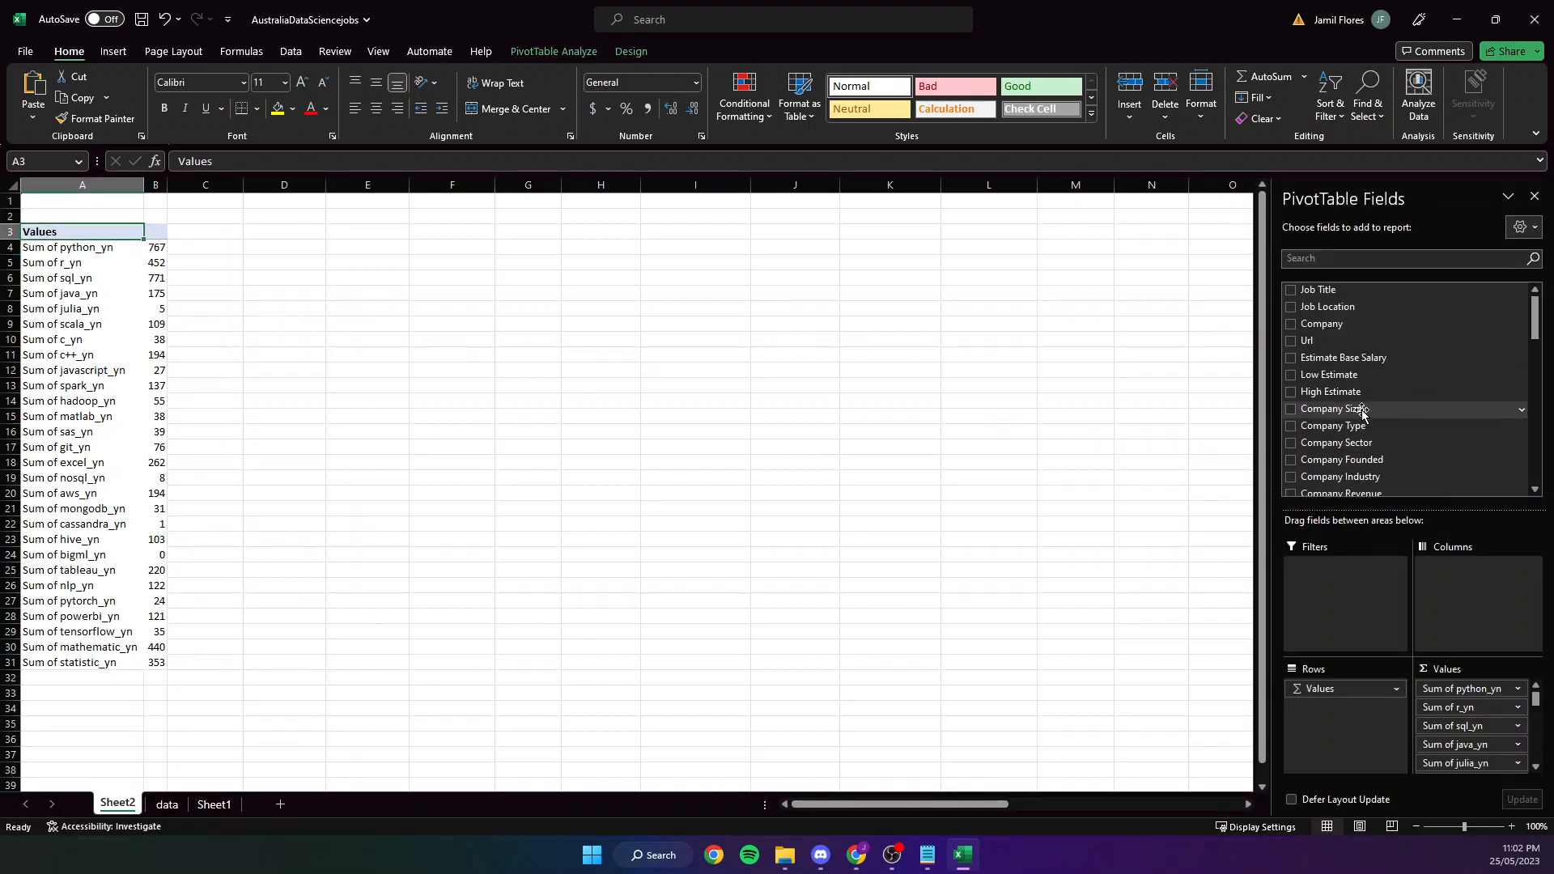
{"action": "scroll", "coordinate": [1412, 372], "scroll_direction": "down", "scroll_amount": 3}
{"action": "scroll", "coordinate": [1418, 336], "scroll_direction": "up", "scroll_amount": 1}
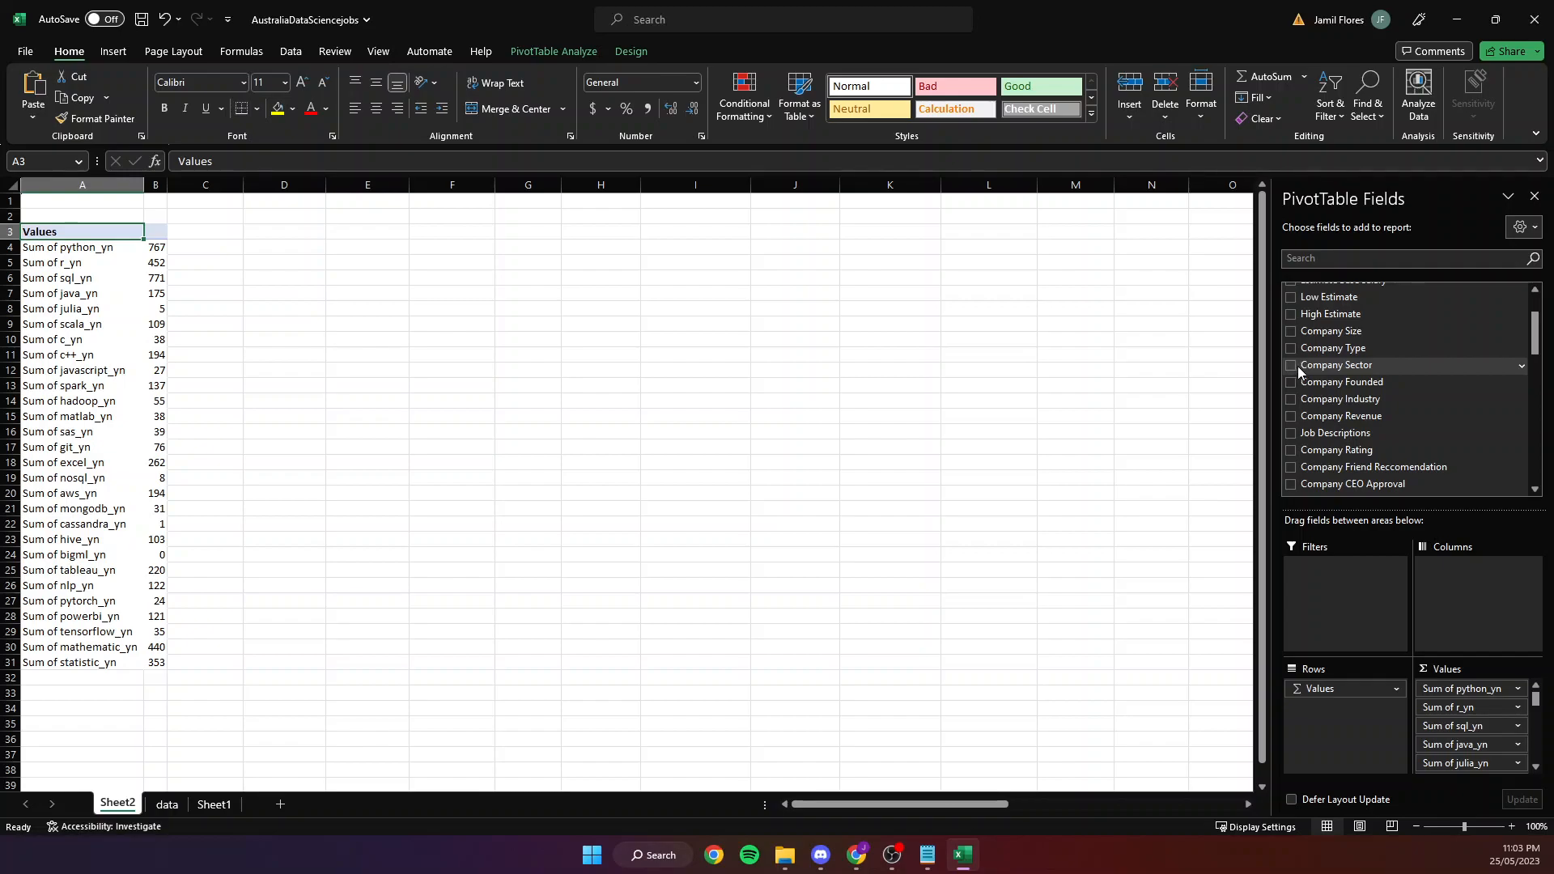
{"action": "left_click_drag", "start_coordinate": [1307, 372], "coordinate": [1320, 587]}
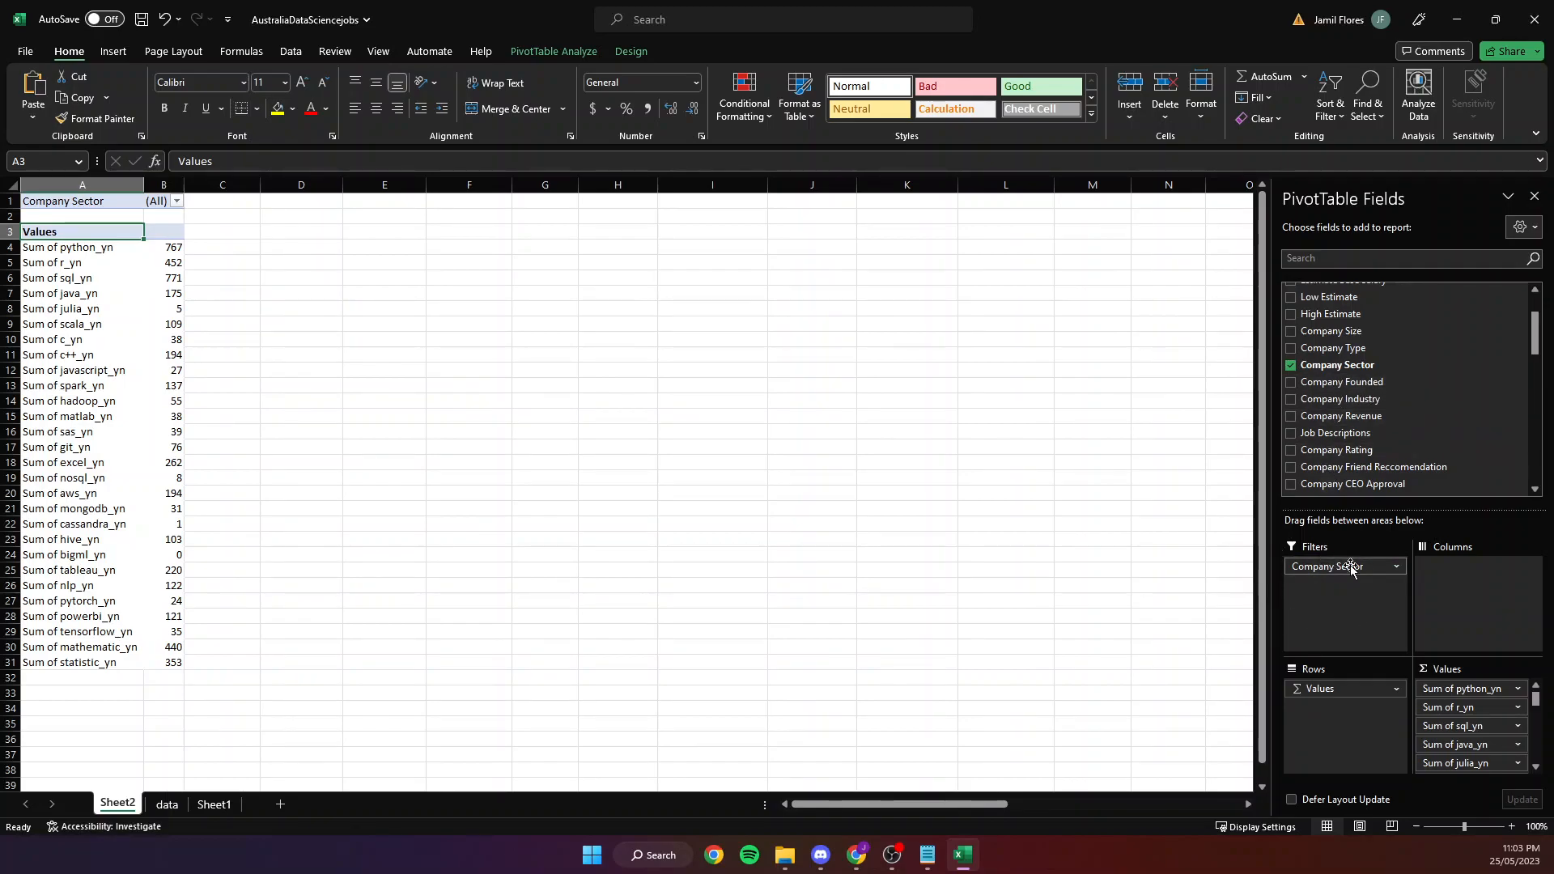
{"action": "left_click_drag", "start_coordinate": [1371, 399], "coordinate": [1482, 581]}
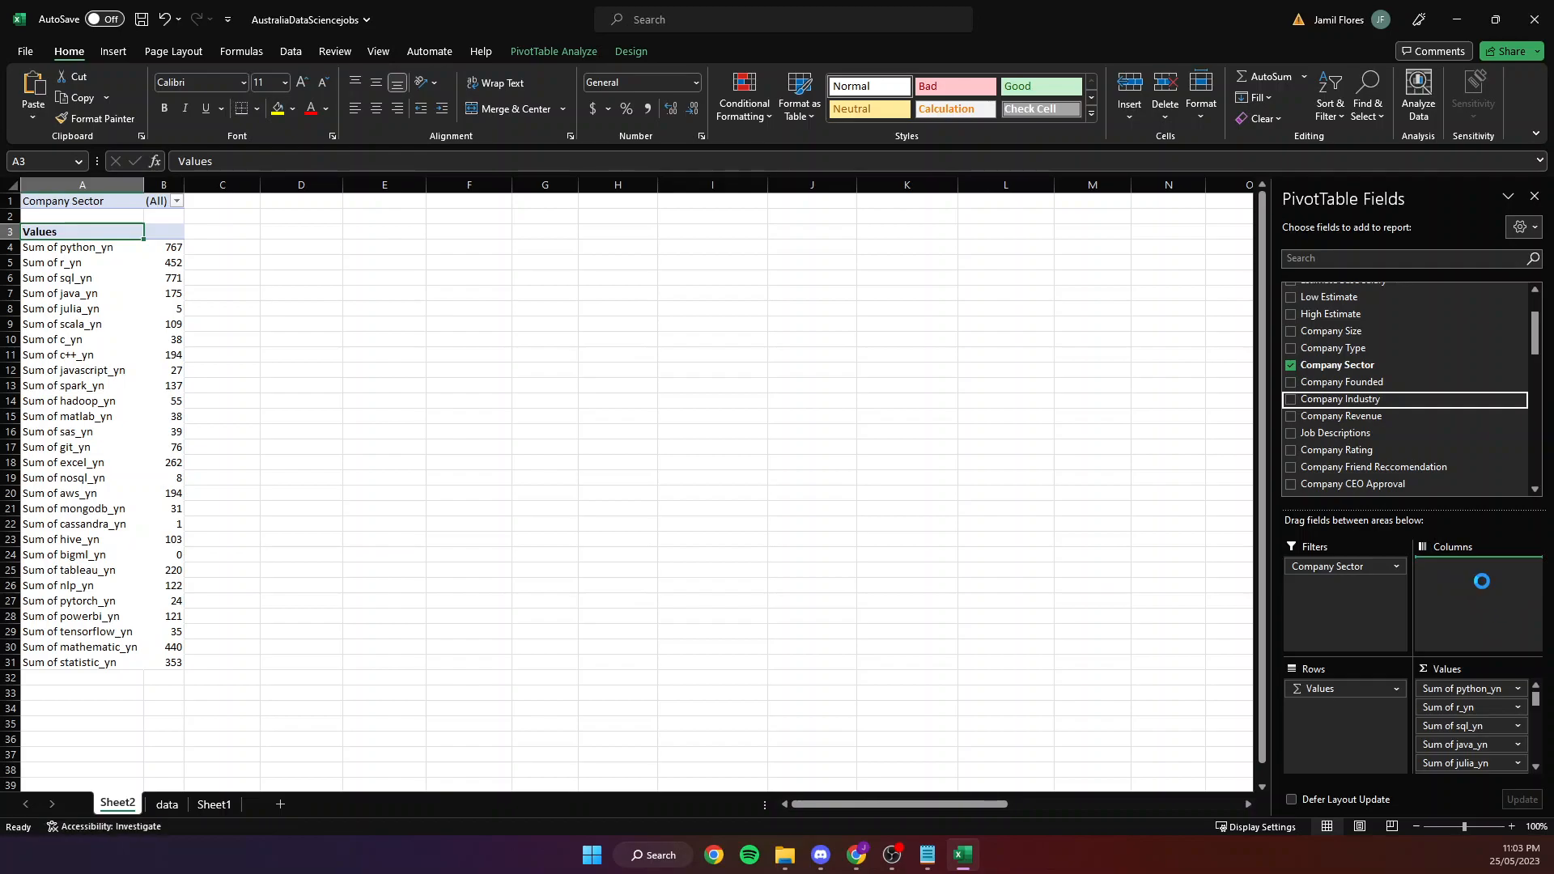
{"action": "left_click_drag", "start_coordinate": [827, 808], "coordinate": [560, 715]}
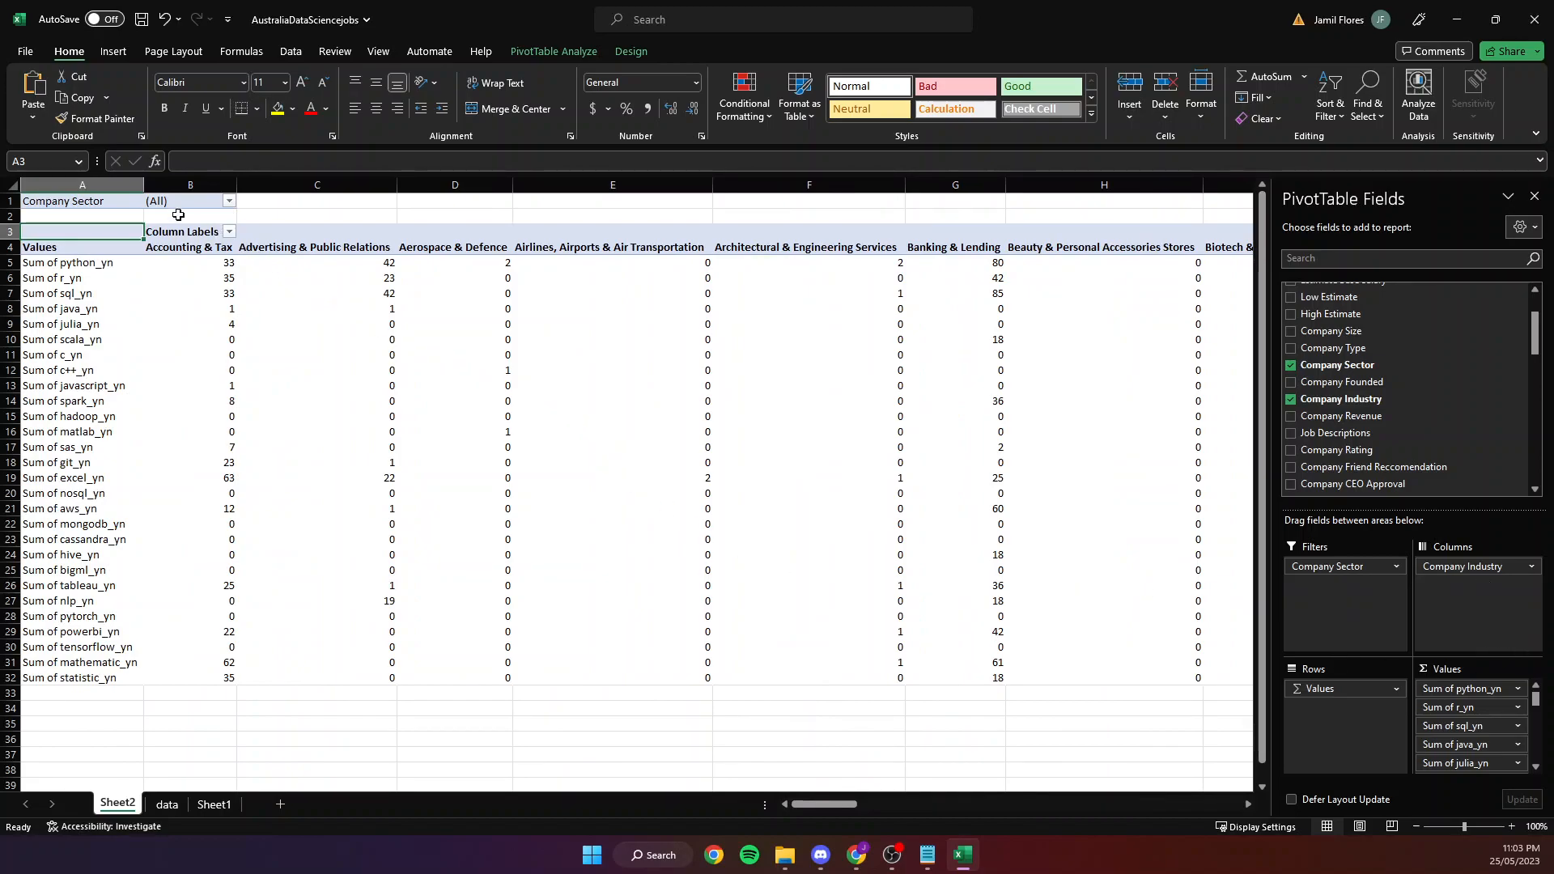
Filter the PivotTable's Company Sector to Finance only, without multiple item selection.
{"action": "left_click", "coordinate": [229, 200]}
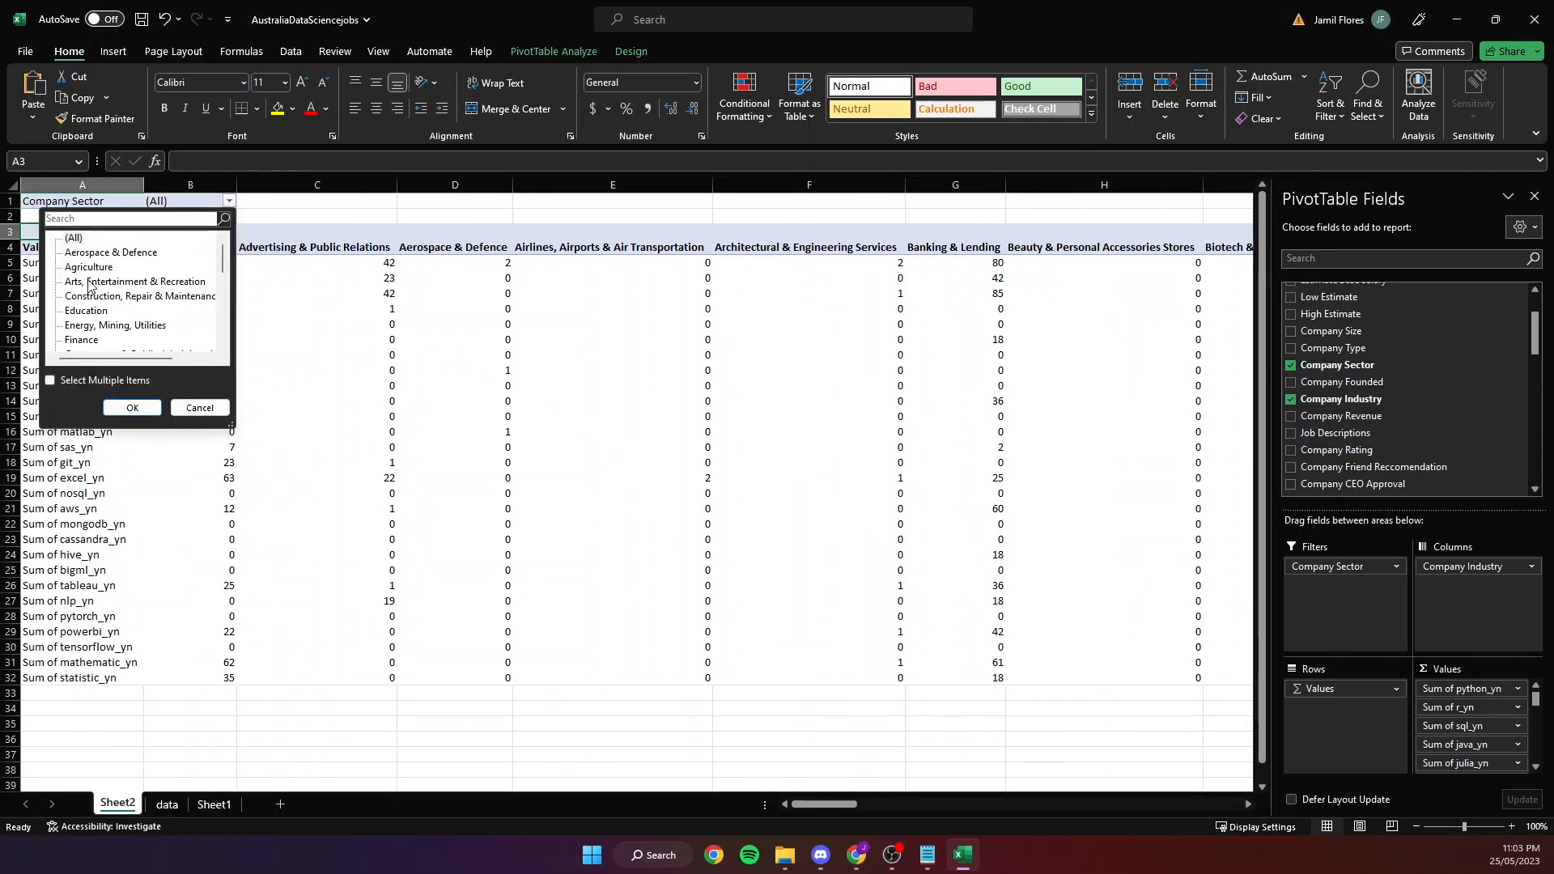
{"action": "scroll", "coordinate": [96, 338], "scroll_direction": "down", "scroll_amount": 1}
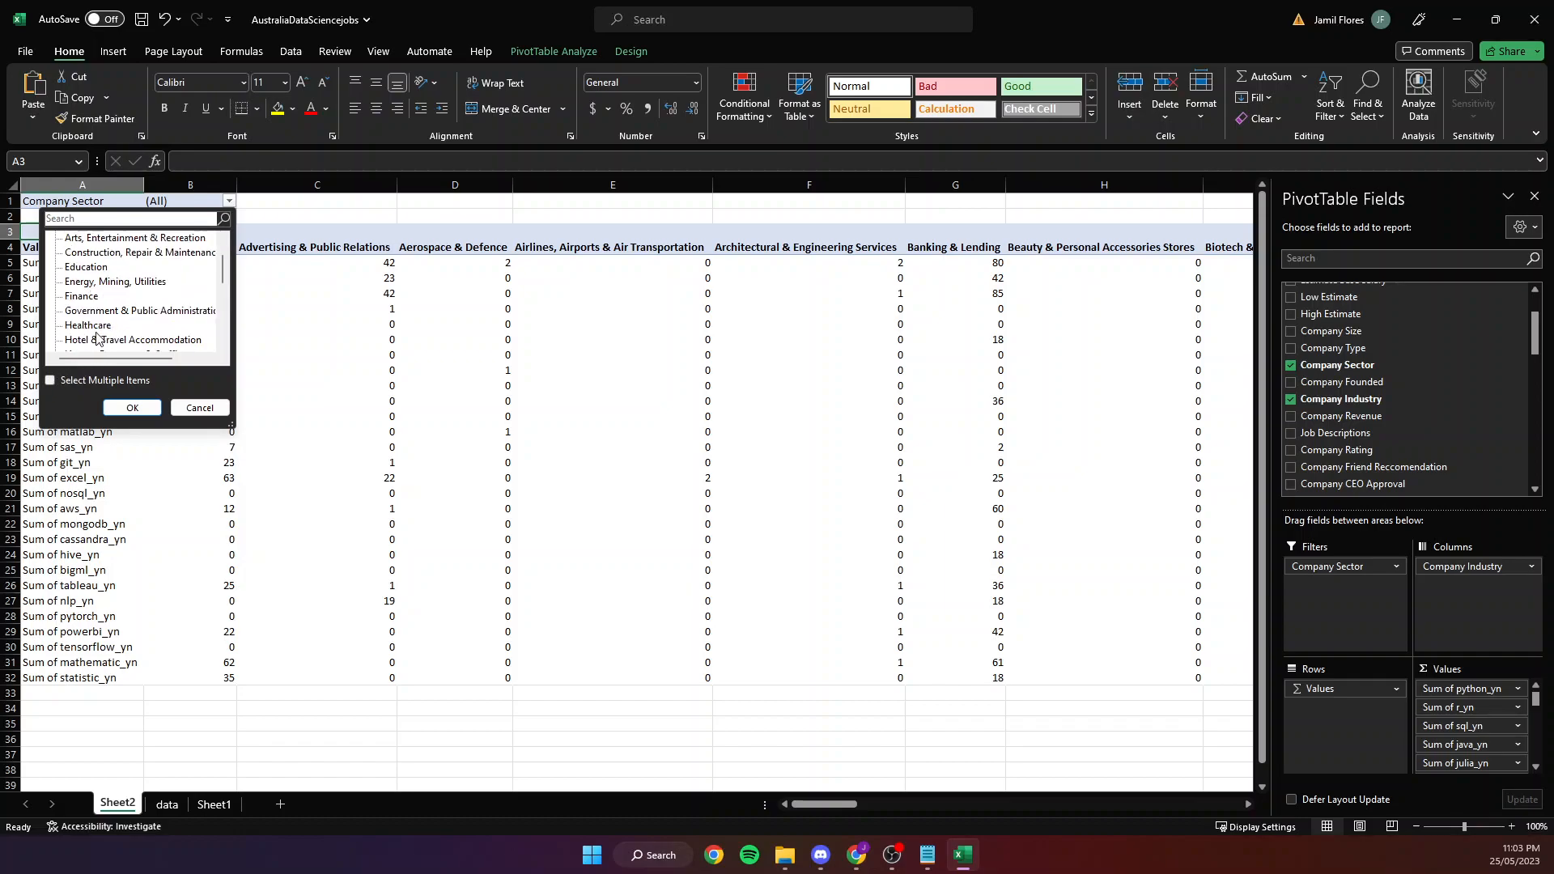
{"action": "left_click", "coordinate": [51, 381]}
{"action": "scroll", "coordinate": [103, 328], "scroll_direction": "up", "scroll_amount": 1}
{"action": "scroll", "coordinate": [86, 340], "scroll_direction": "down", "scroll_amount": 6}
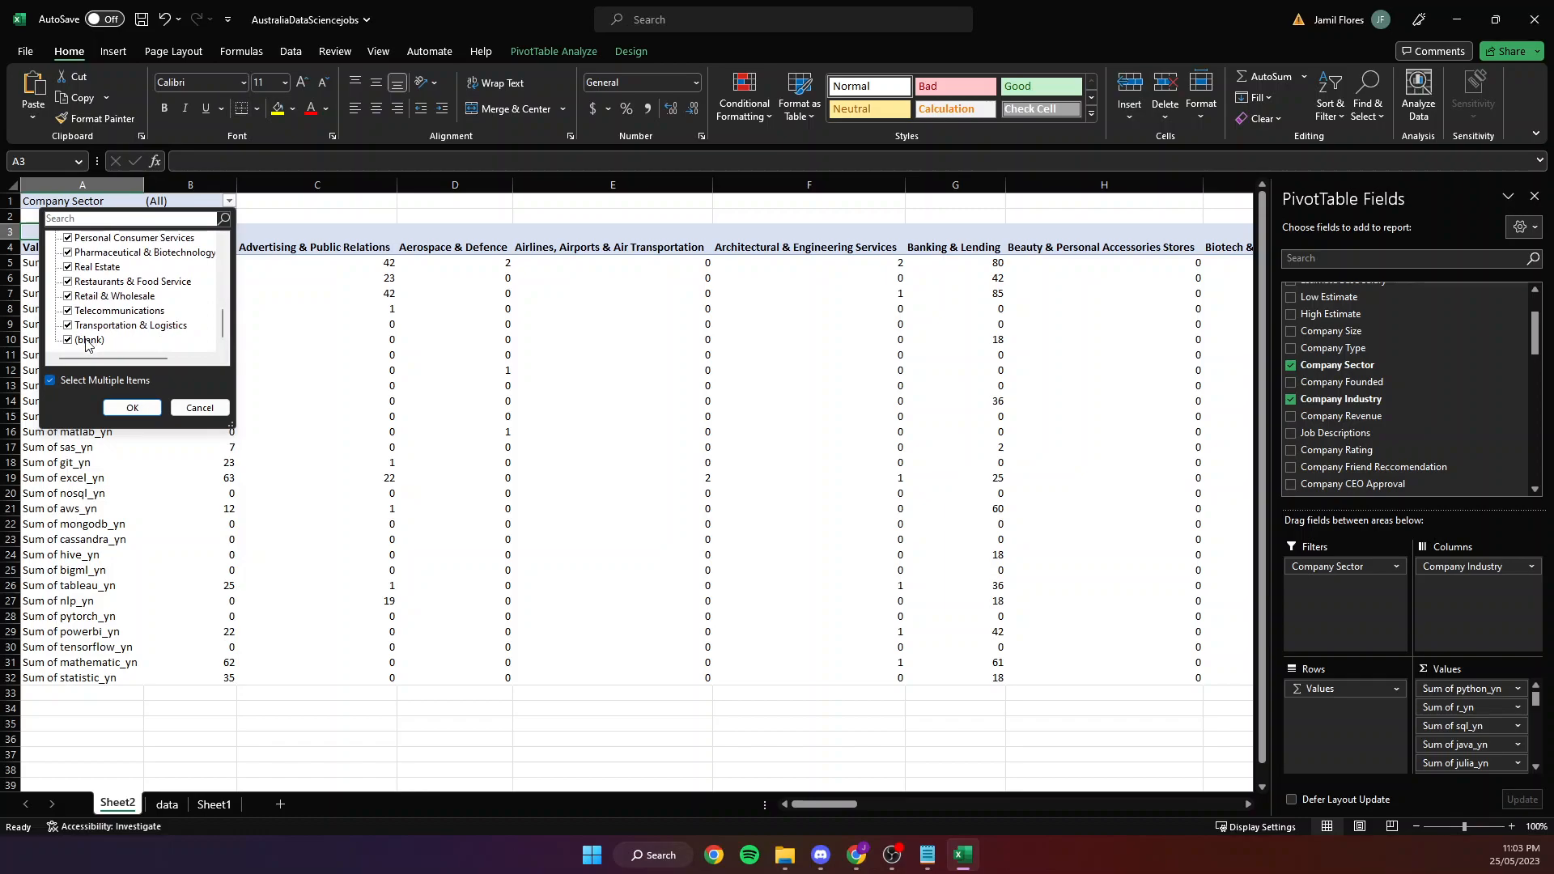
{"action": "scroll", "coordinate": [86, 340], "scroll_direction": "up", "scroll_amount": 6}
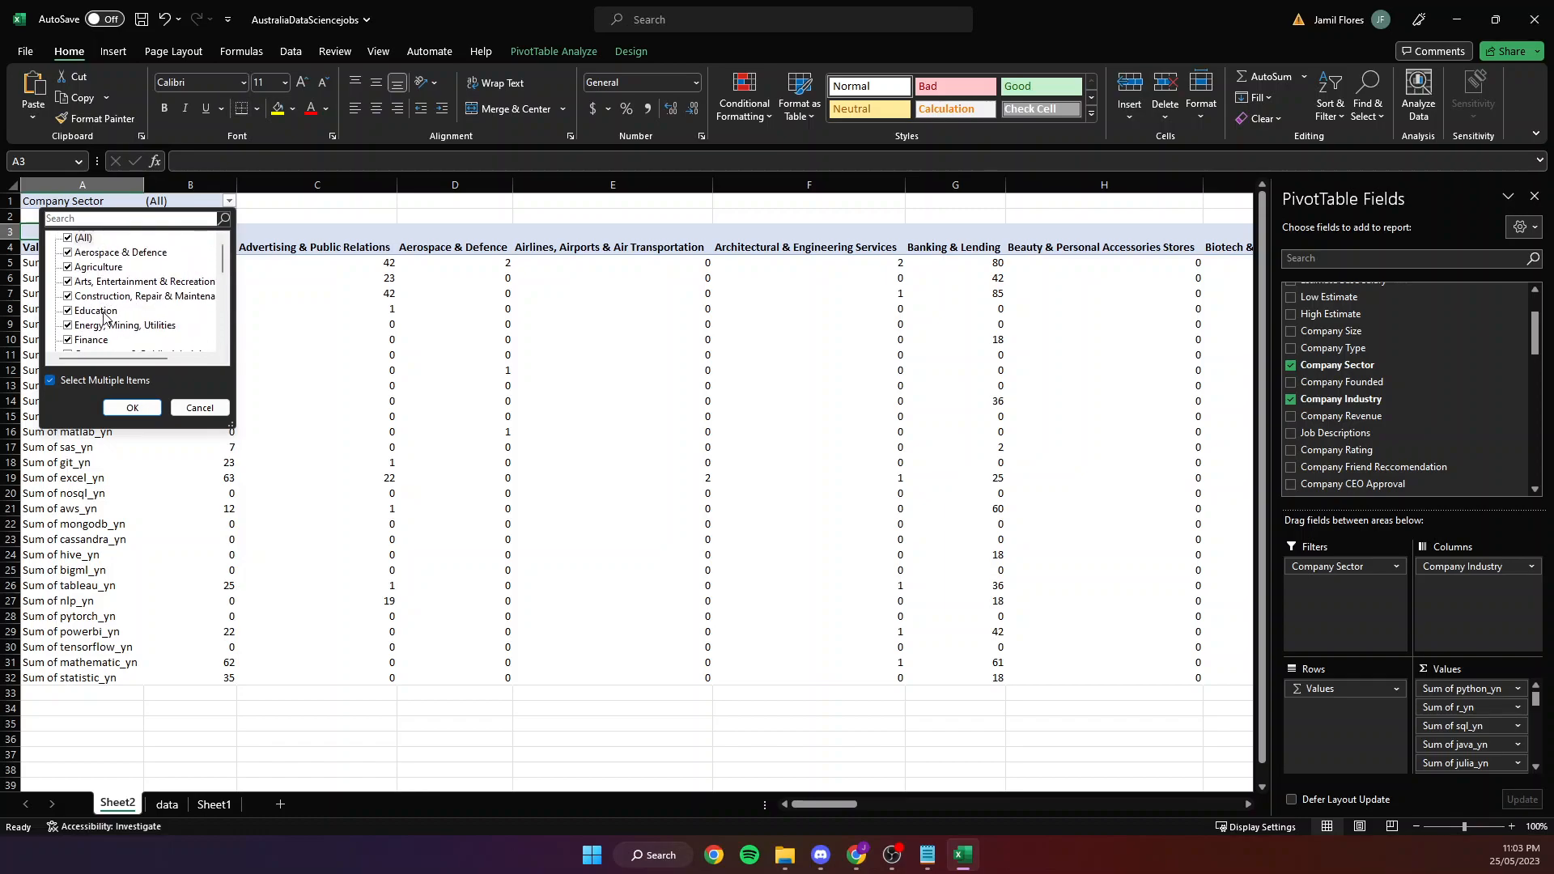
{"action": "left_click", "coordinate": [50, 384]}
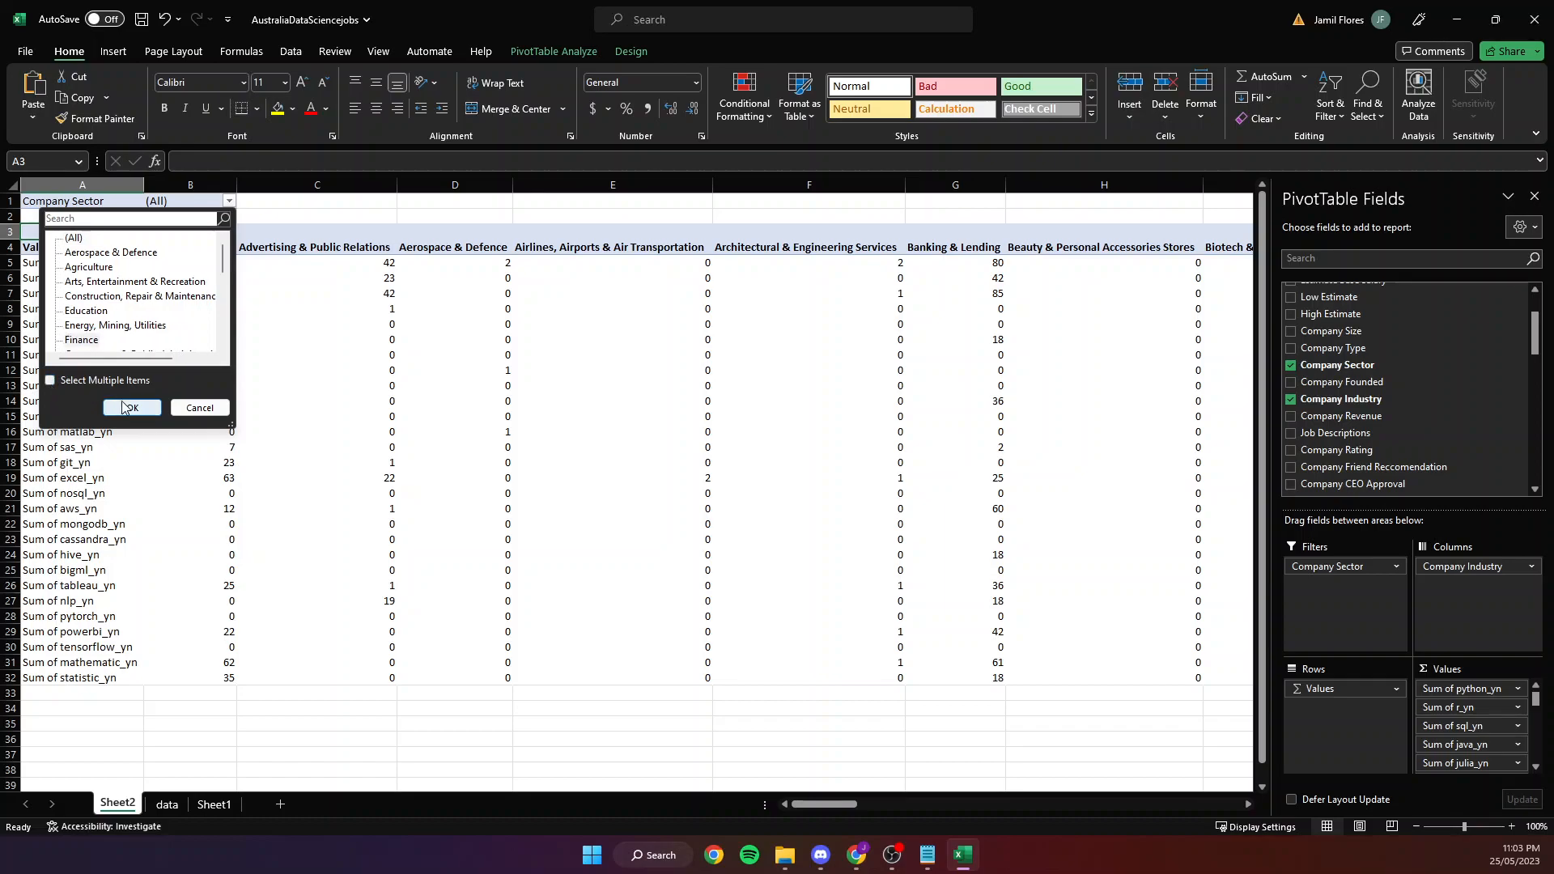
{"action": "left_click", "coordinate": [80, 340]}
{"action": "left_click", "coordinate": [135, 407]}
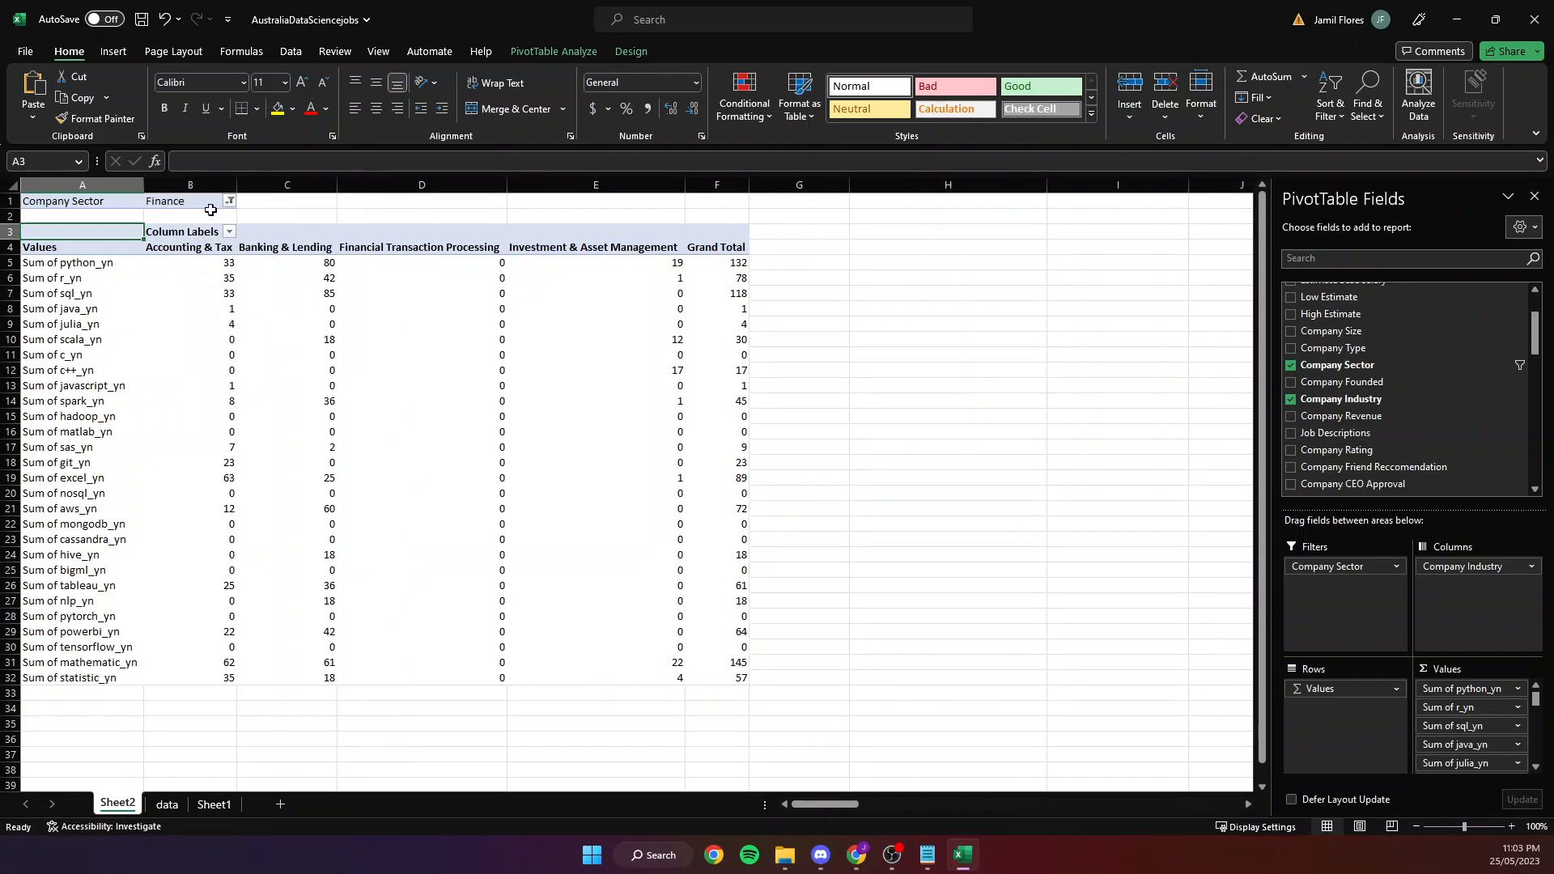
Examine the Finance sector's industry column headings and the Grand Total column in the PivotTable.
{"action": "left_click", "coordinate": [195, 249]}
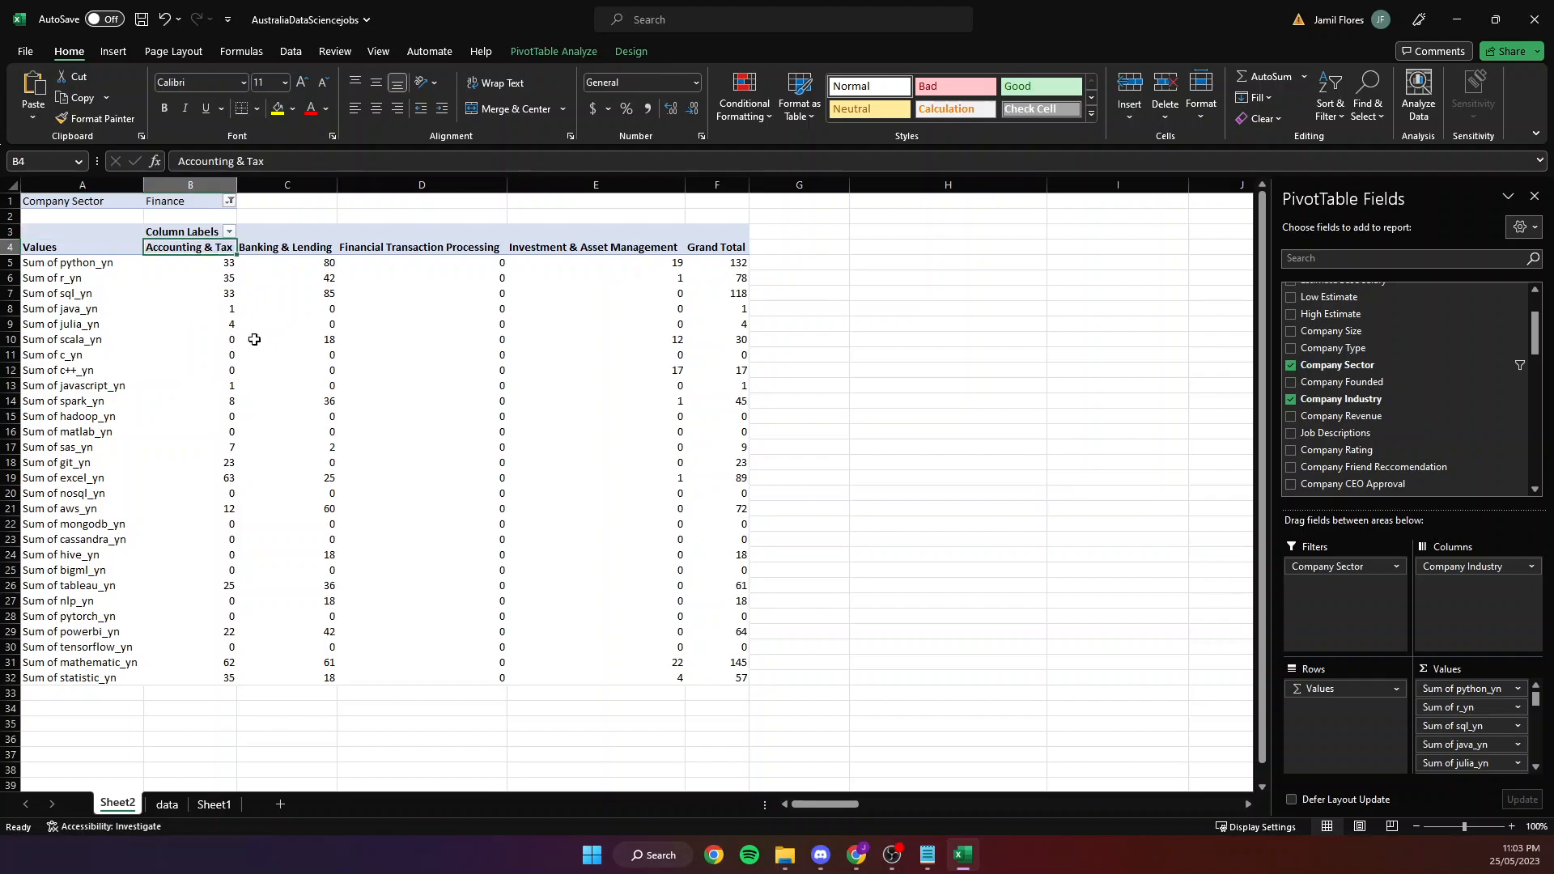
{"action": "mouse_move", "coordinate": [251, 417]}
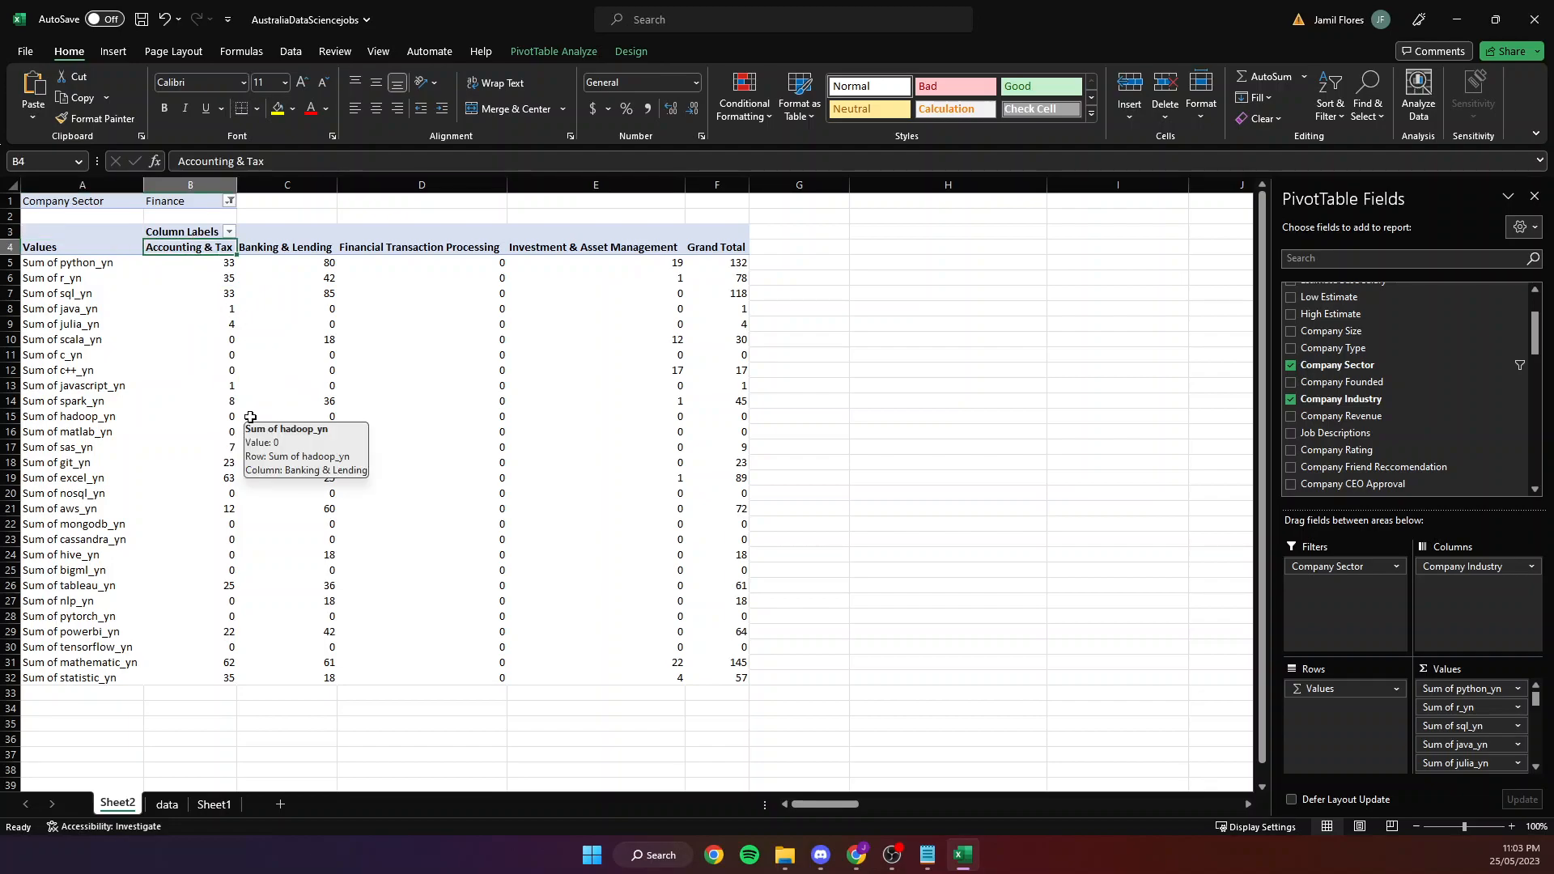
{"action": "key", "text": "Right"}
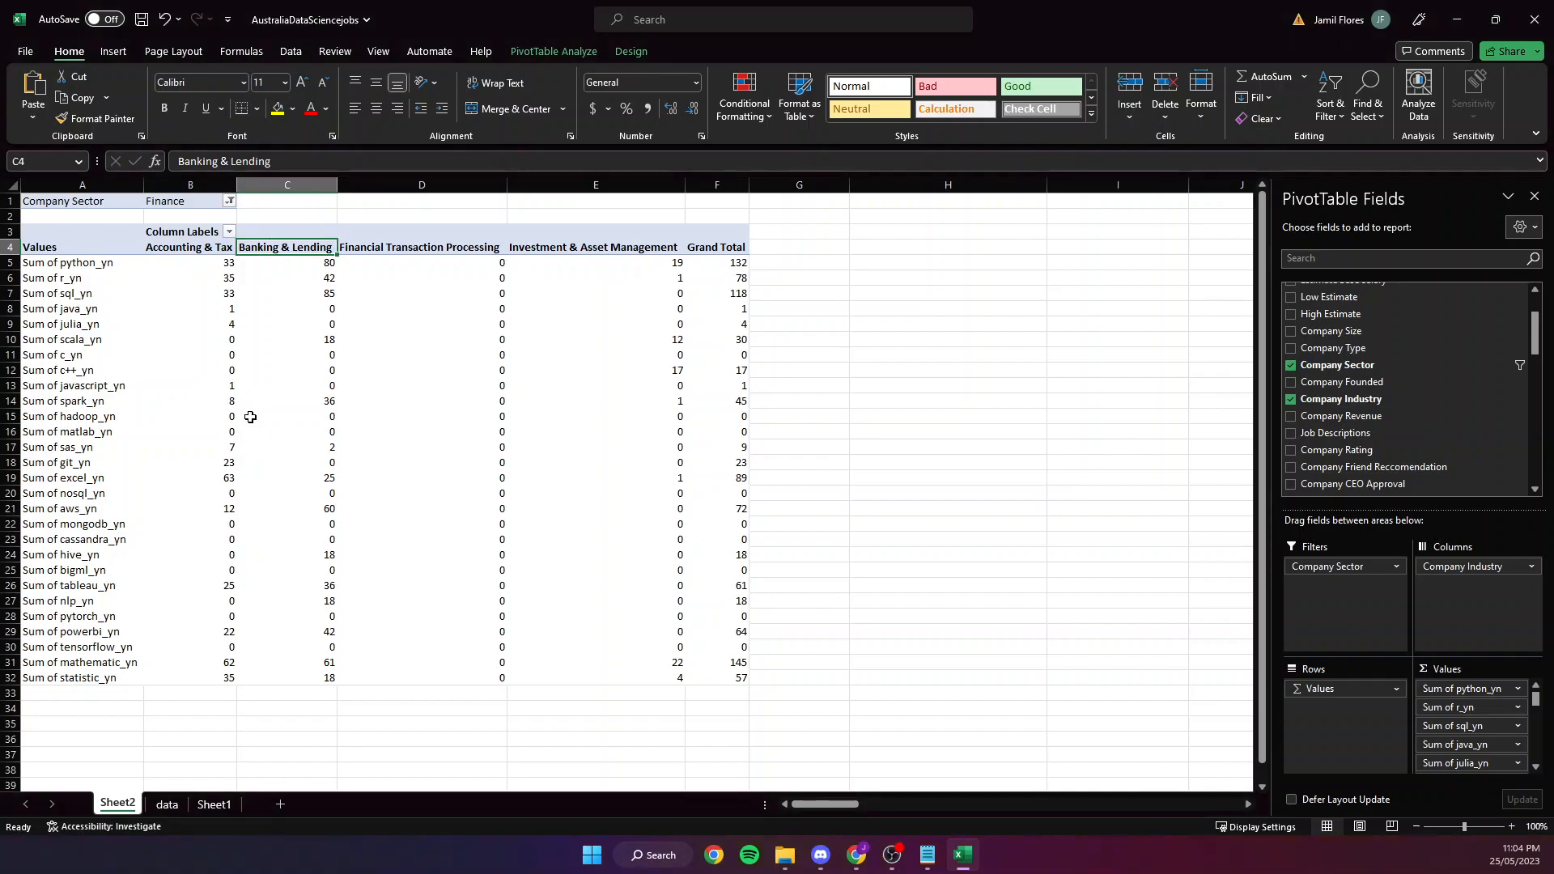
{"action": "key", "text": "Right"}
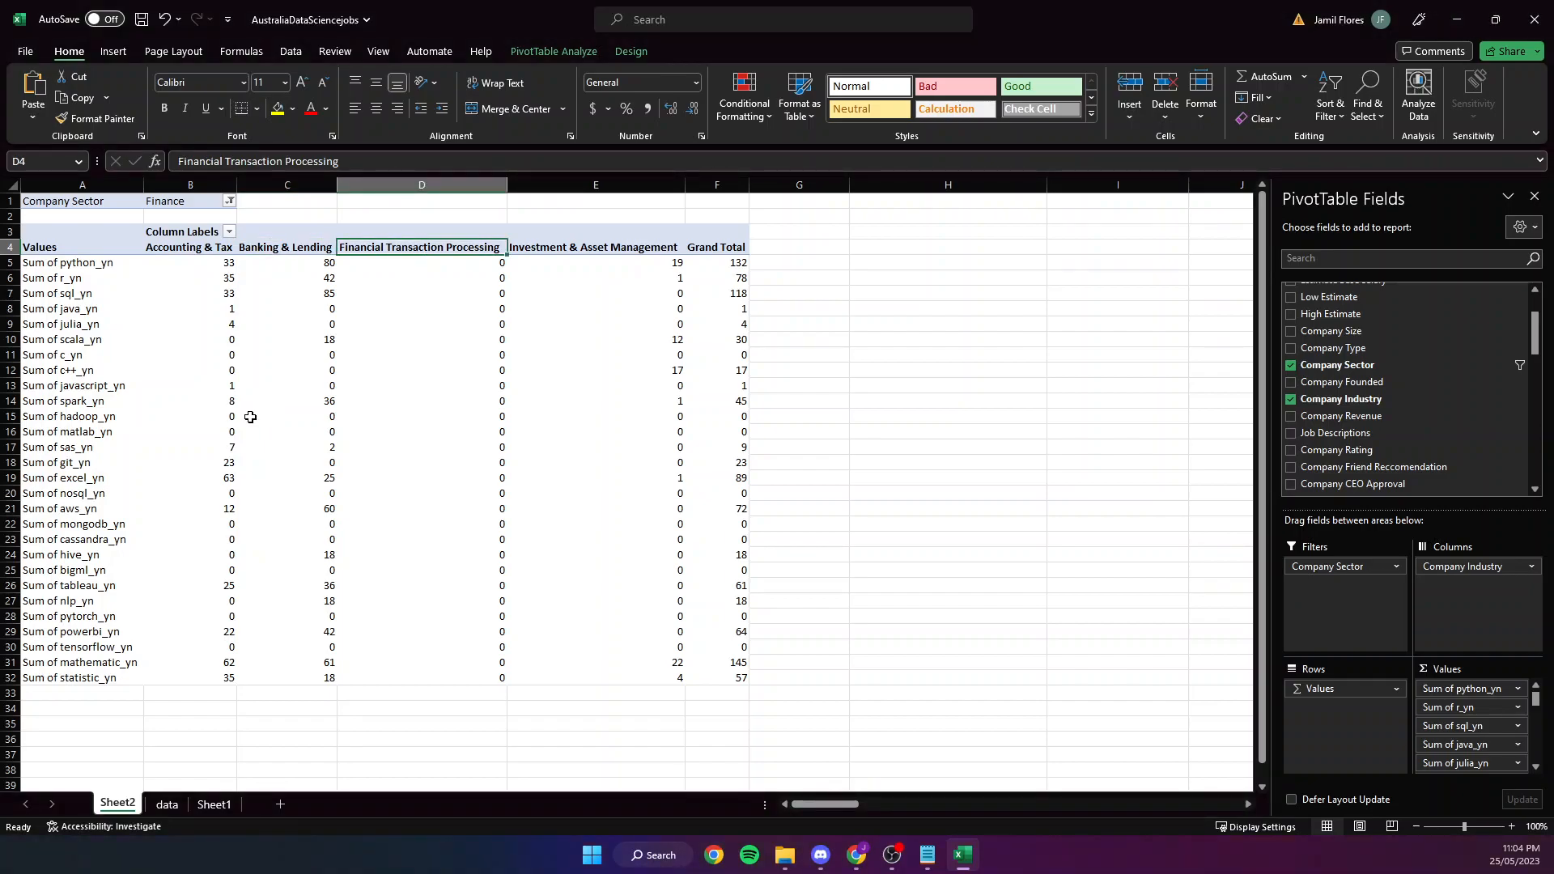
{"action": "key", "text": "Right"}
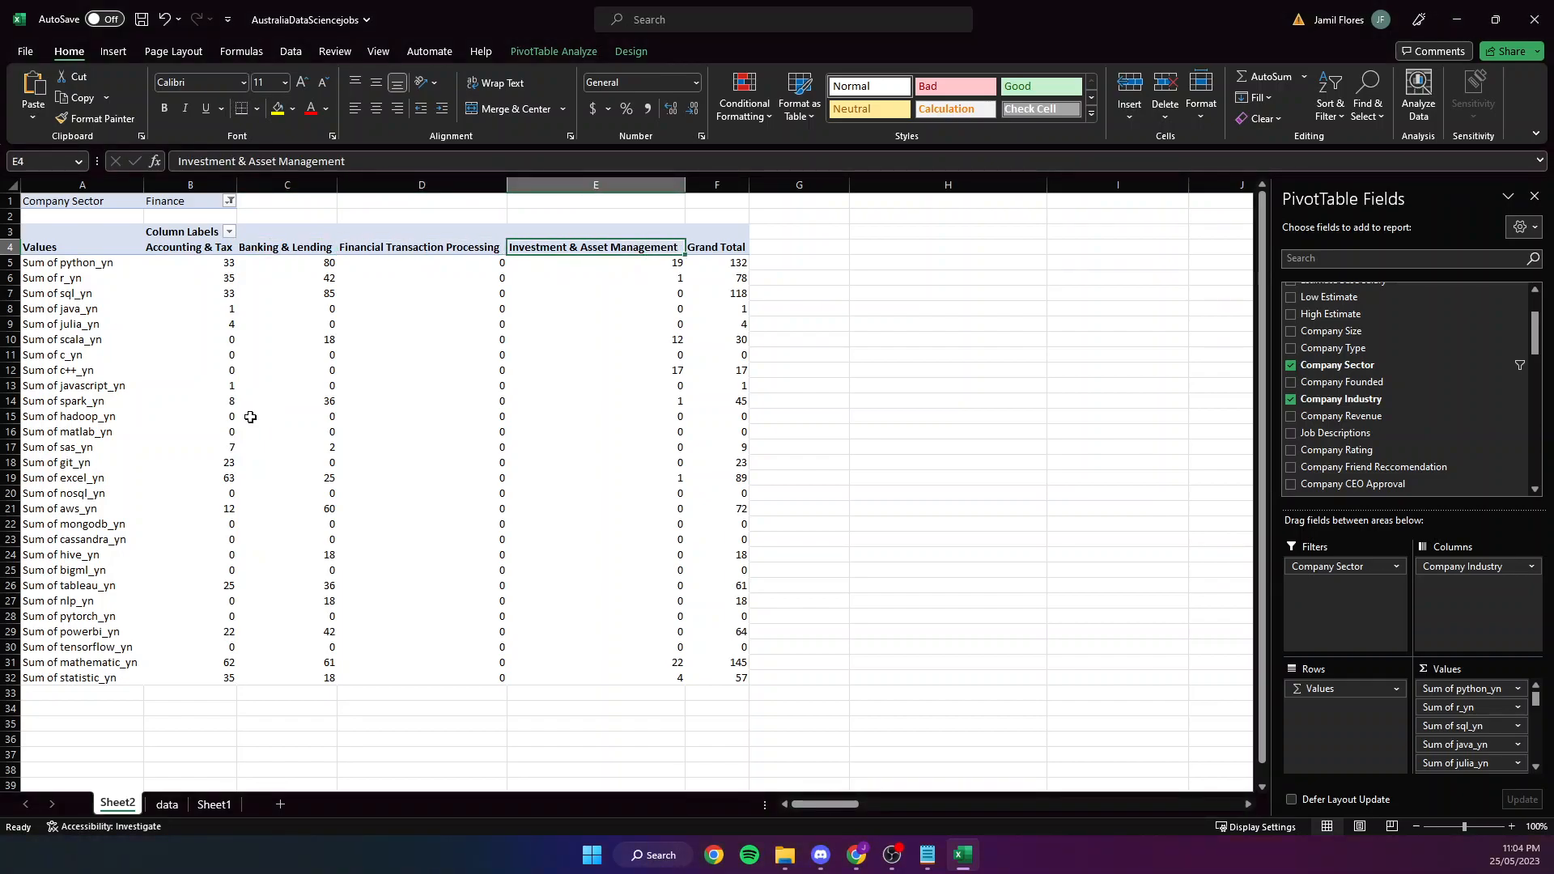
{"action": "key", "text": "Right"}
{"action": "key", "text": "Down"}
{"action": "key", "text": "Down"}
{"action": "key", "text": "Up"}
{"action": "key", "text": "Up"}
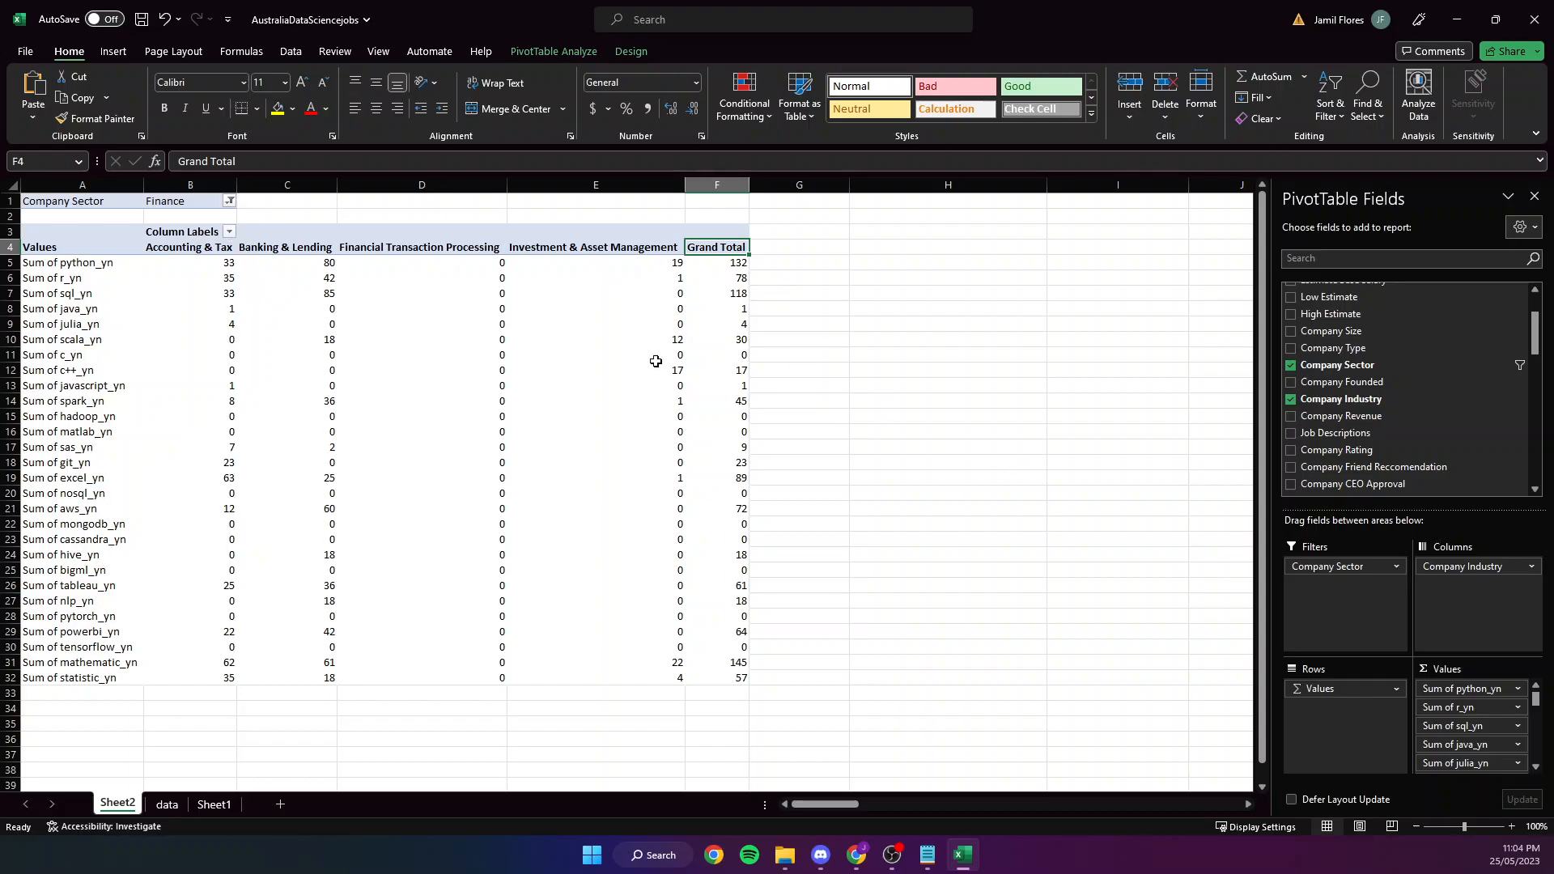
Reset the PivotTable's Company Sector filter to (All).
{"action": "left_click", "coordinate": [230, 201]}
{"action": "left_click", "coordinate": [74, 238]}
{"action": "left_click", "coordinate": [134, 408]}
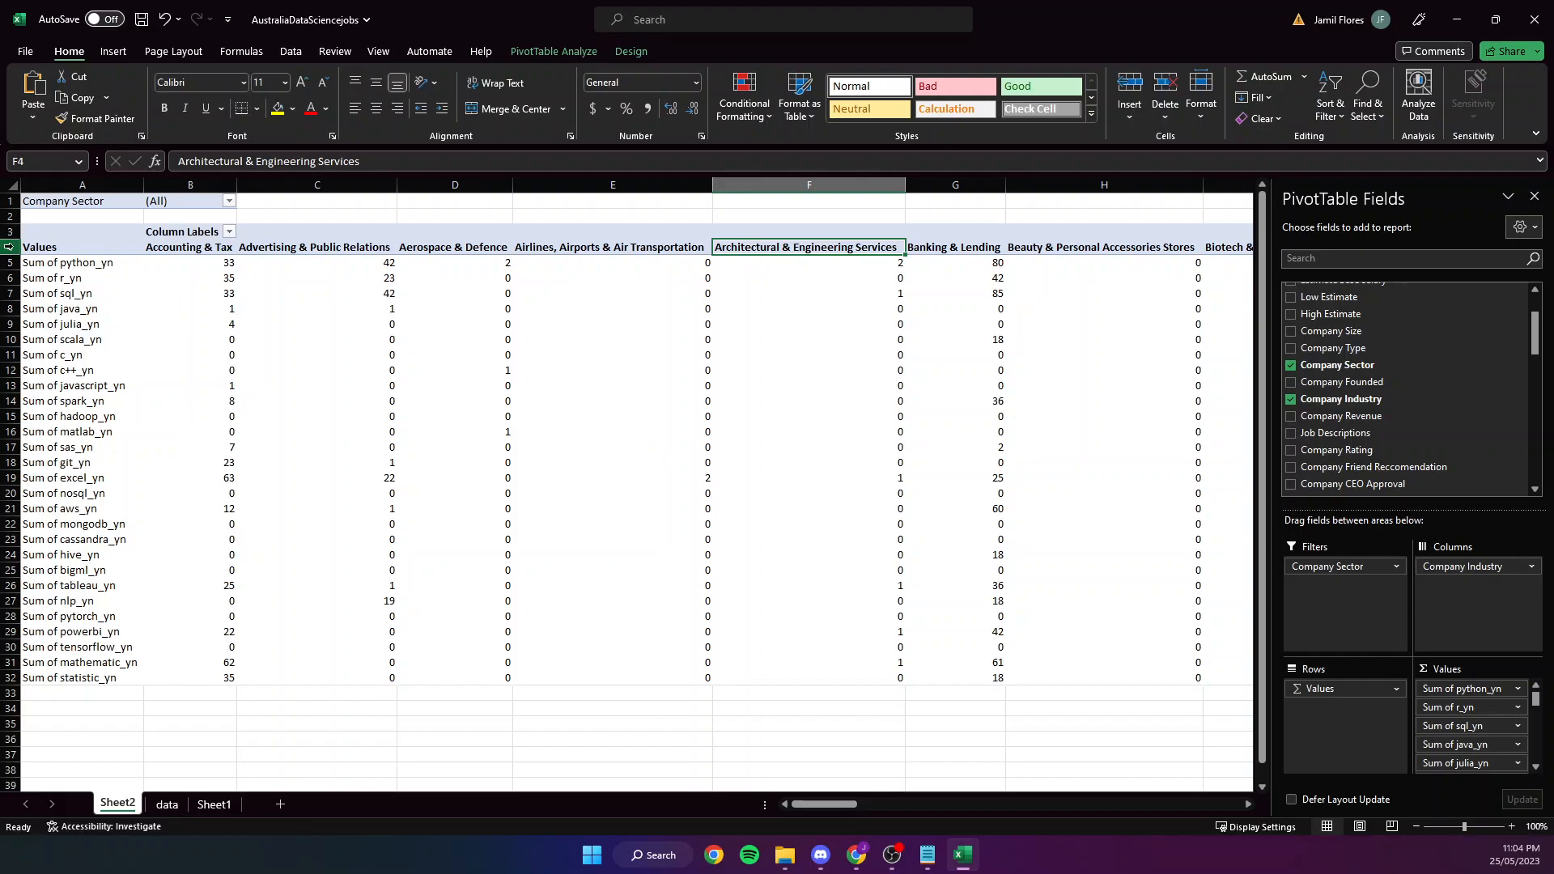
Swap the PivotTable's layout so Company Industry is in Rows and the skill sums' Values field is in Columns.
{"action": "left_click", "coordinate": [12, 247]}
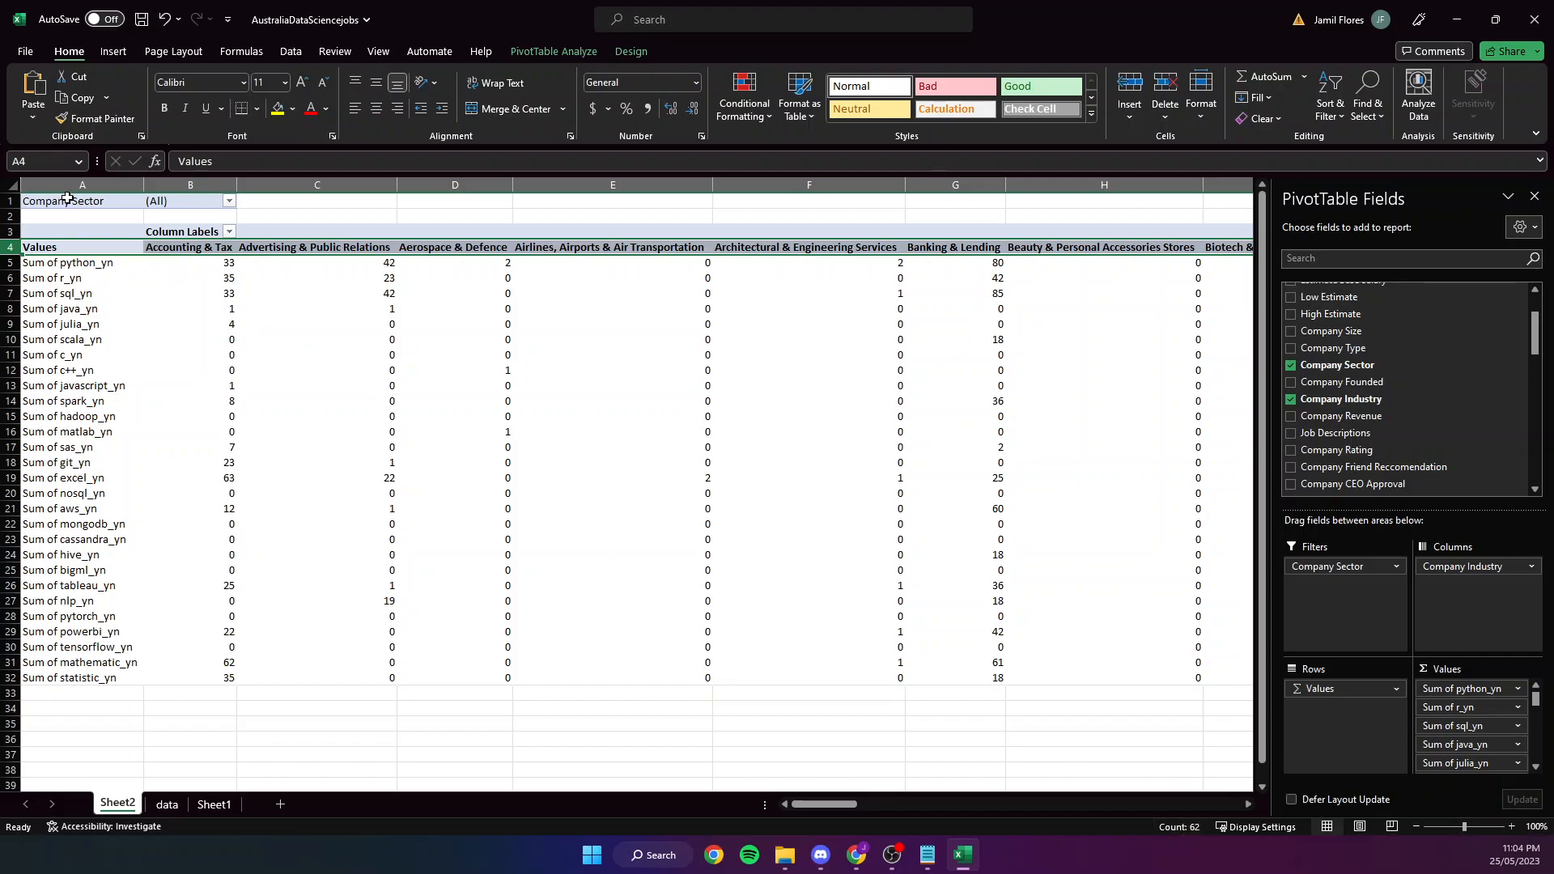
{"action": "left_click", "coordinate": [71, 342]}
{"action": "left_click_drag", "start_coordinate": [70, 265], "coordinate": [97, 677]}
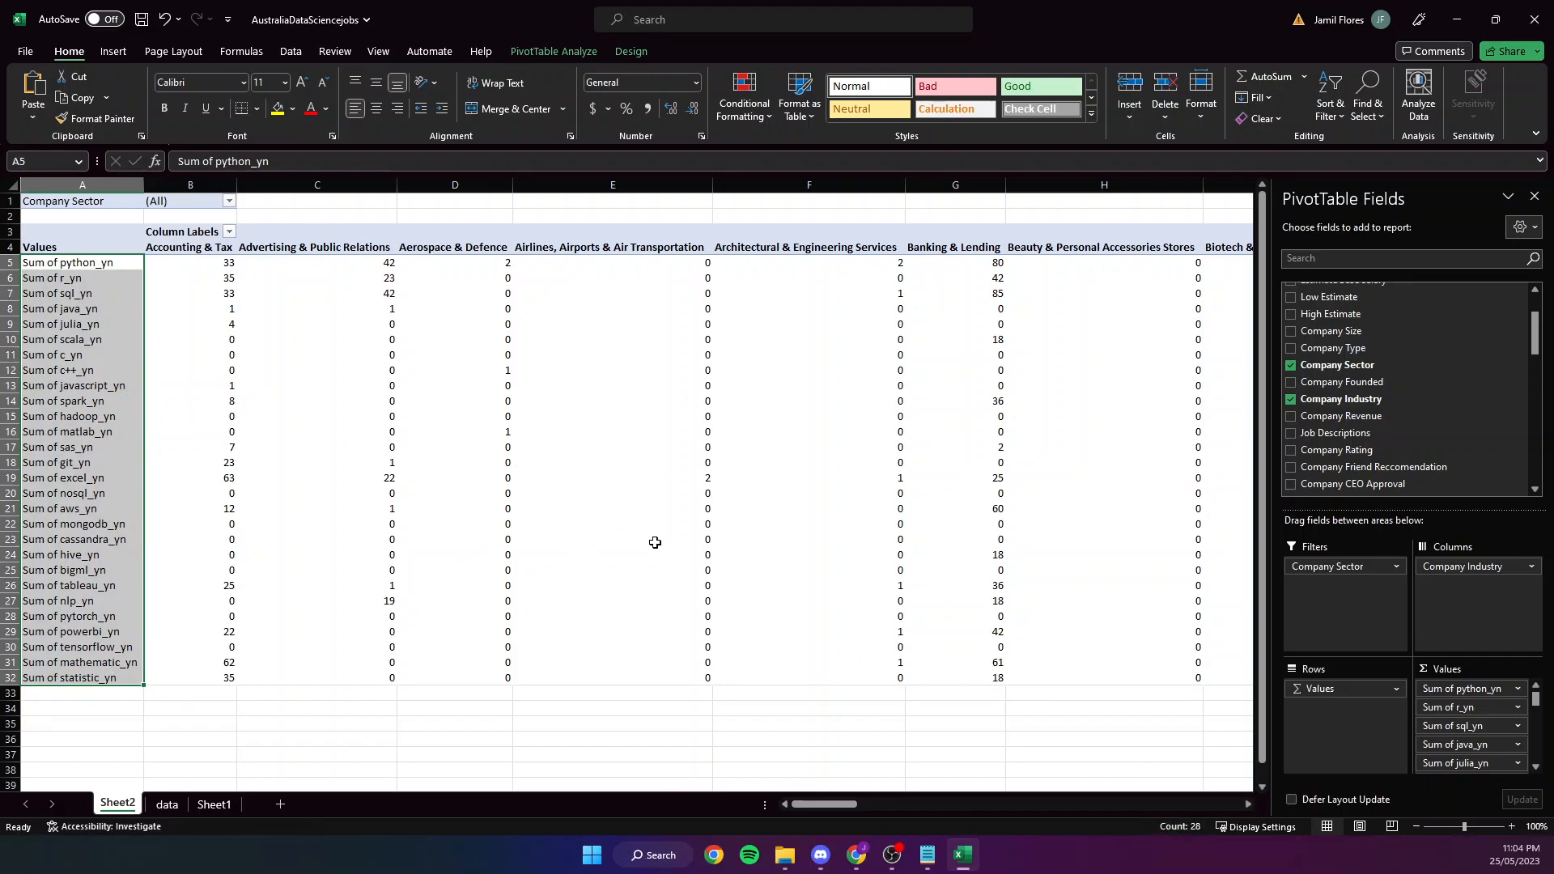
{"action": "left_click_drag", "start_coordinate": [1468, 557], "coordinate": [1326, 692]}
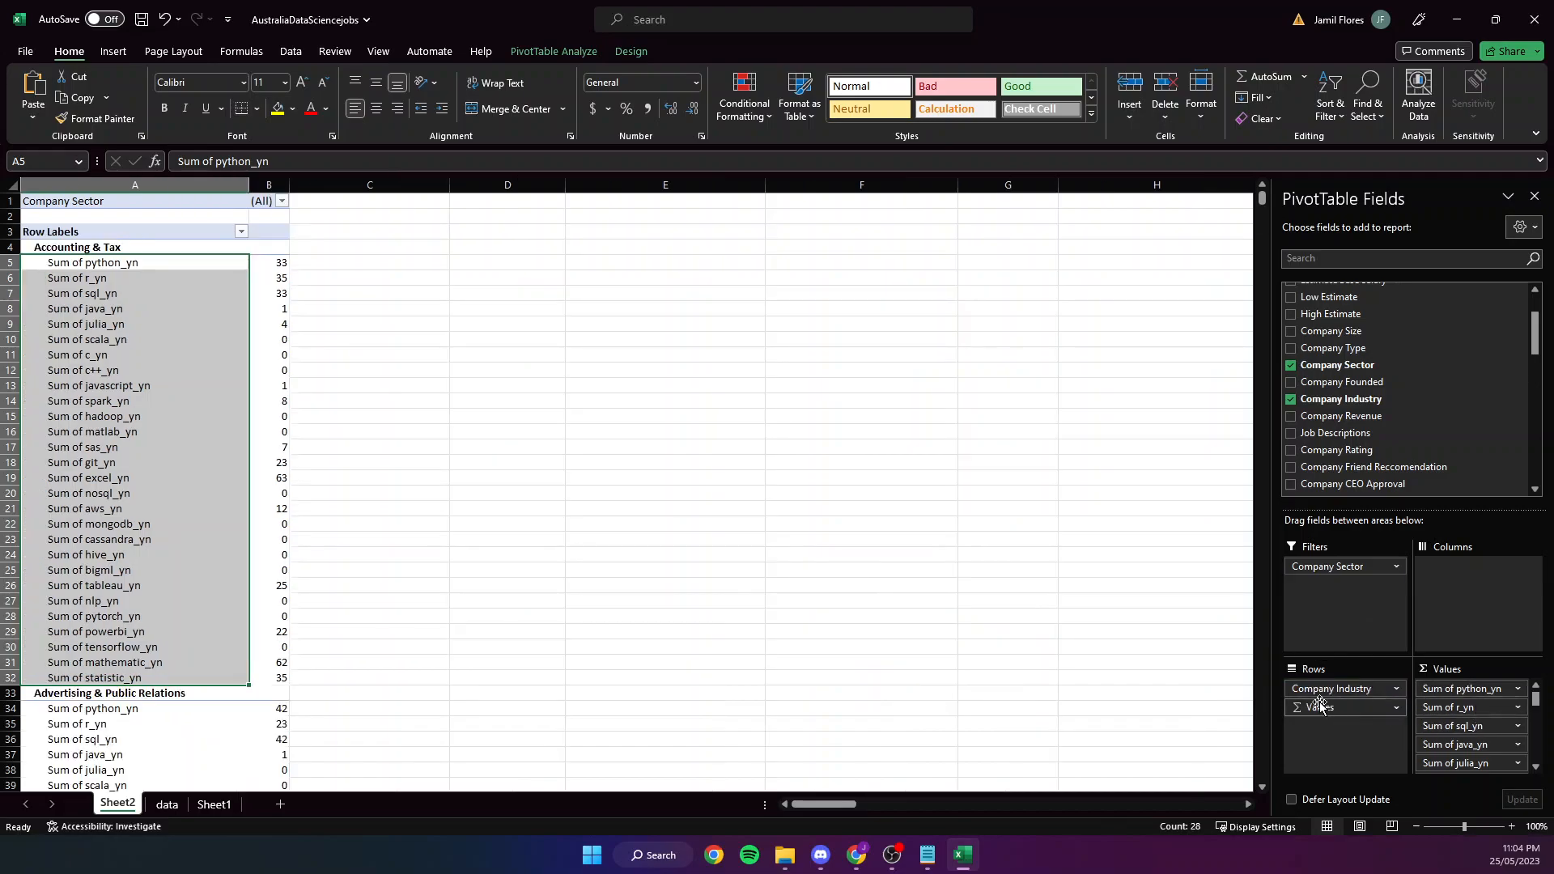
{"action": "left_click_drag", "start_coordinate": [1474, 652], "coordinate": [1489, 584]}
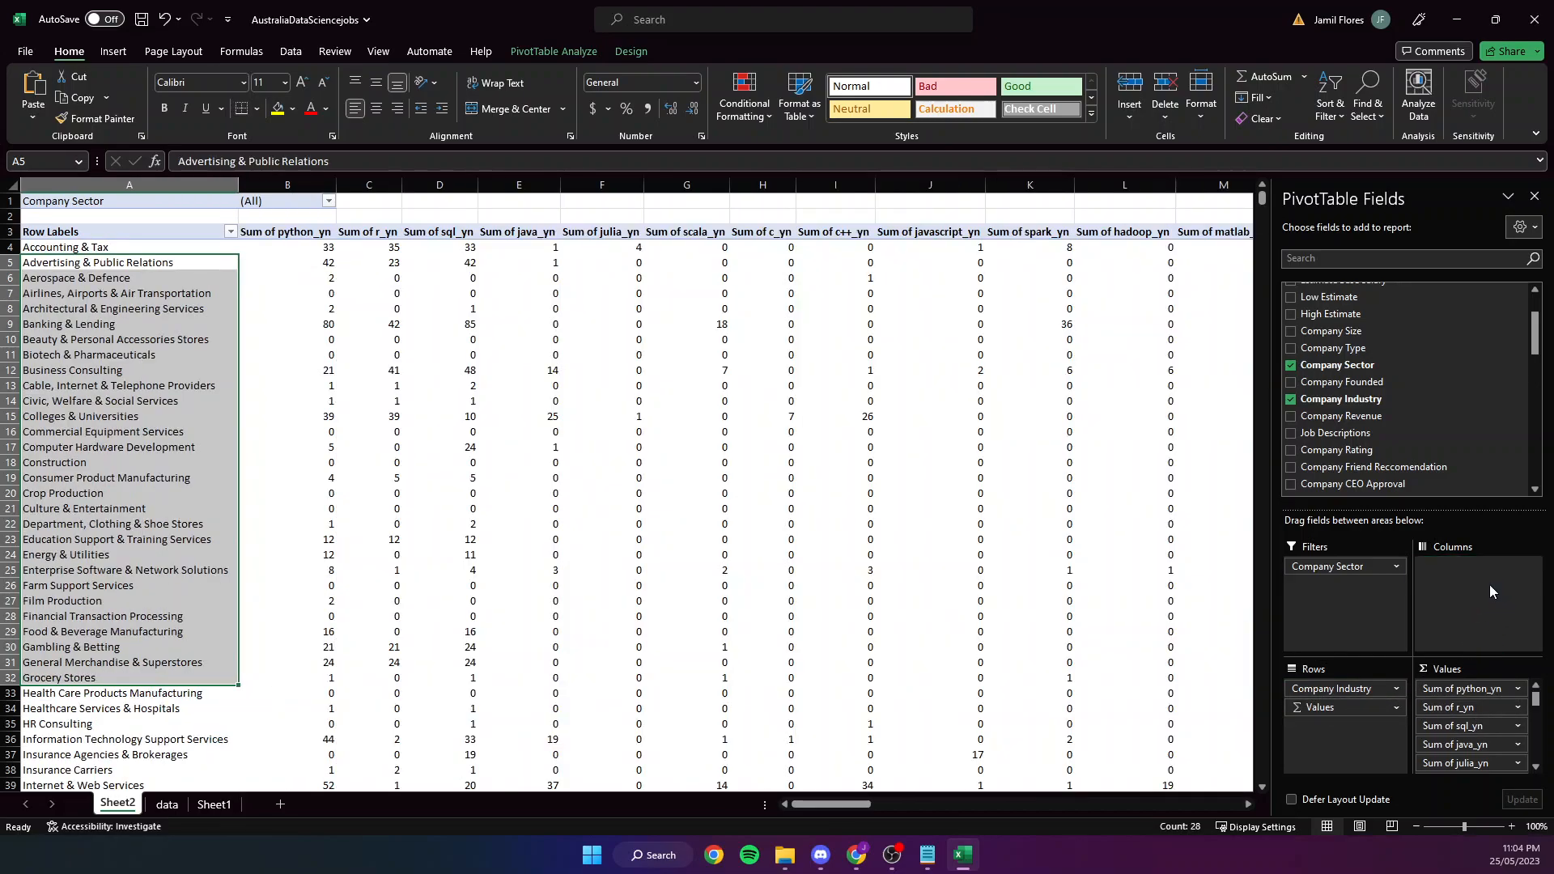
{"action": "left_click", "coordinate": [638, 461]}
{"action": "scroll", "coordinate": [639, 461], "scroll_direction": "down", "scroll_amount": 7}
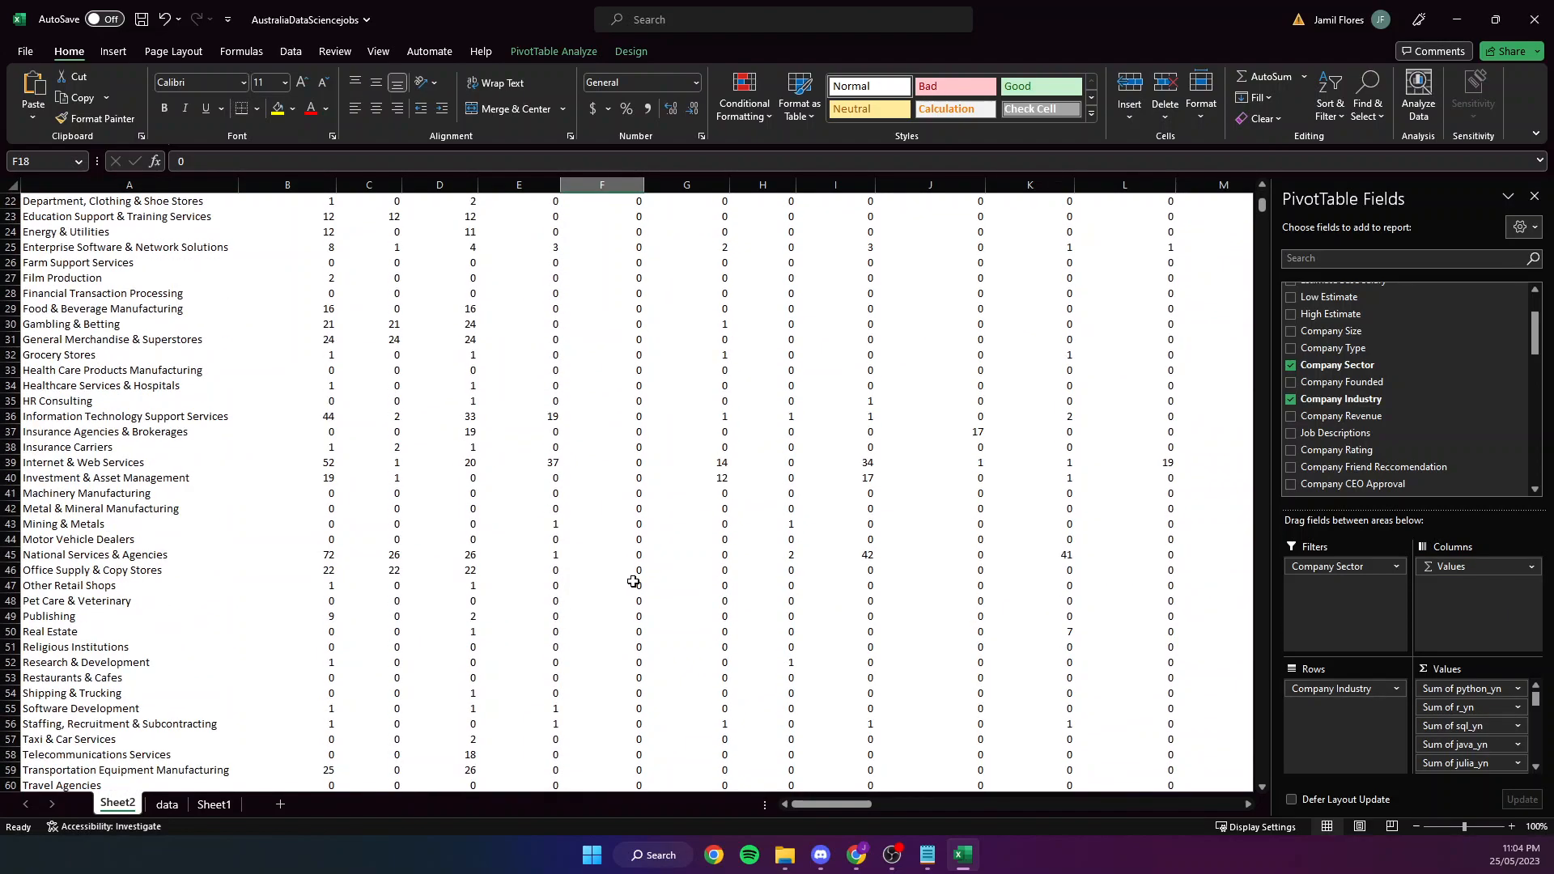
{"action": "scroll", "coordinate": [726, 639], "scroll_direction": "up", "scroll_amount": 7}
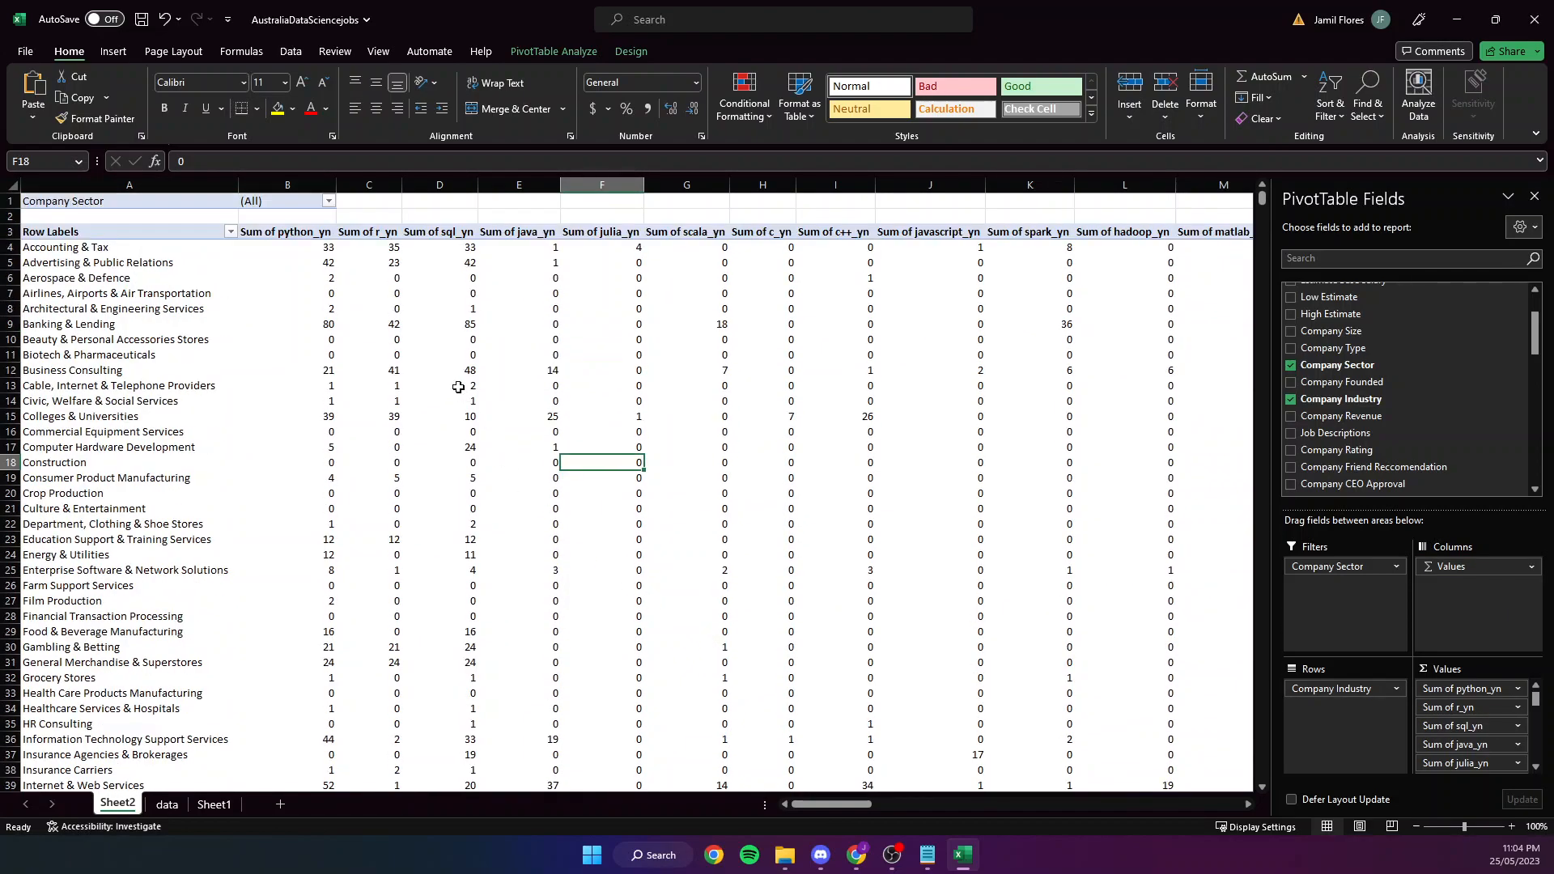
Review the company industry rows in the PivotTable and the Part 2 task instructions on Sheet1.
{"action": "scroll", "coordinate": [466, 395], "scroll_direction": "down", "scroll_amount": 12}
{"action": "scroll", "coordinate": [570, 571], "scroll_direction": "up", "scroll_amount": 5}
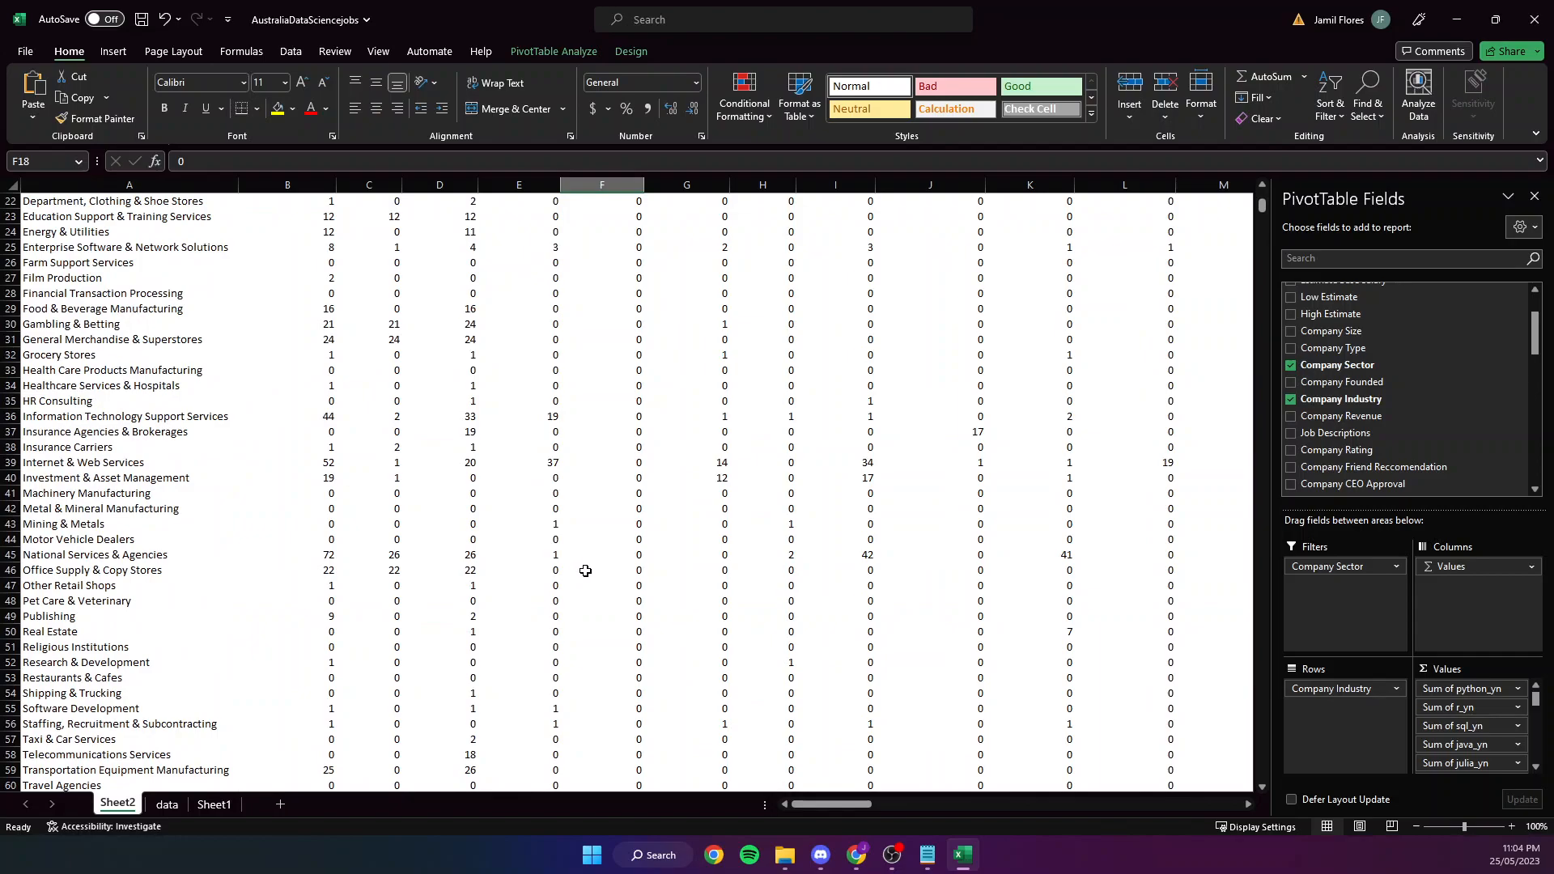
{"action": "scroll", "coordinate": [585, 571], "scroll_direction": "up", "scroll_amount": 7}
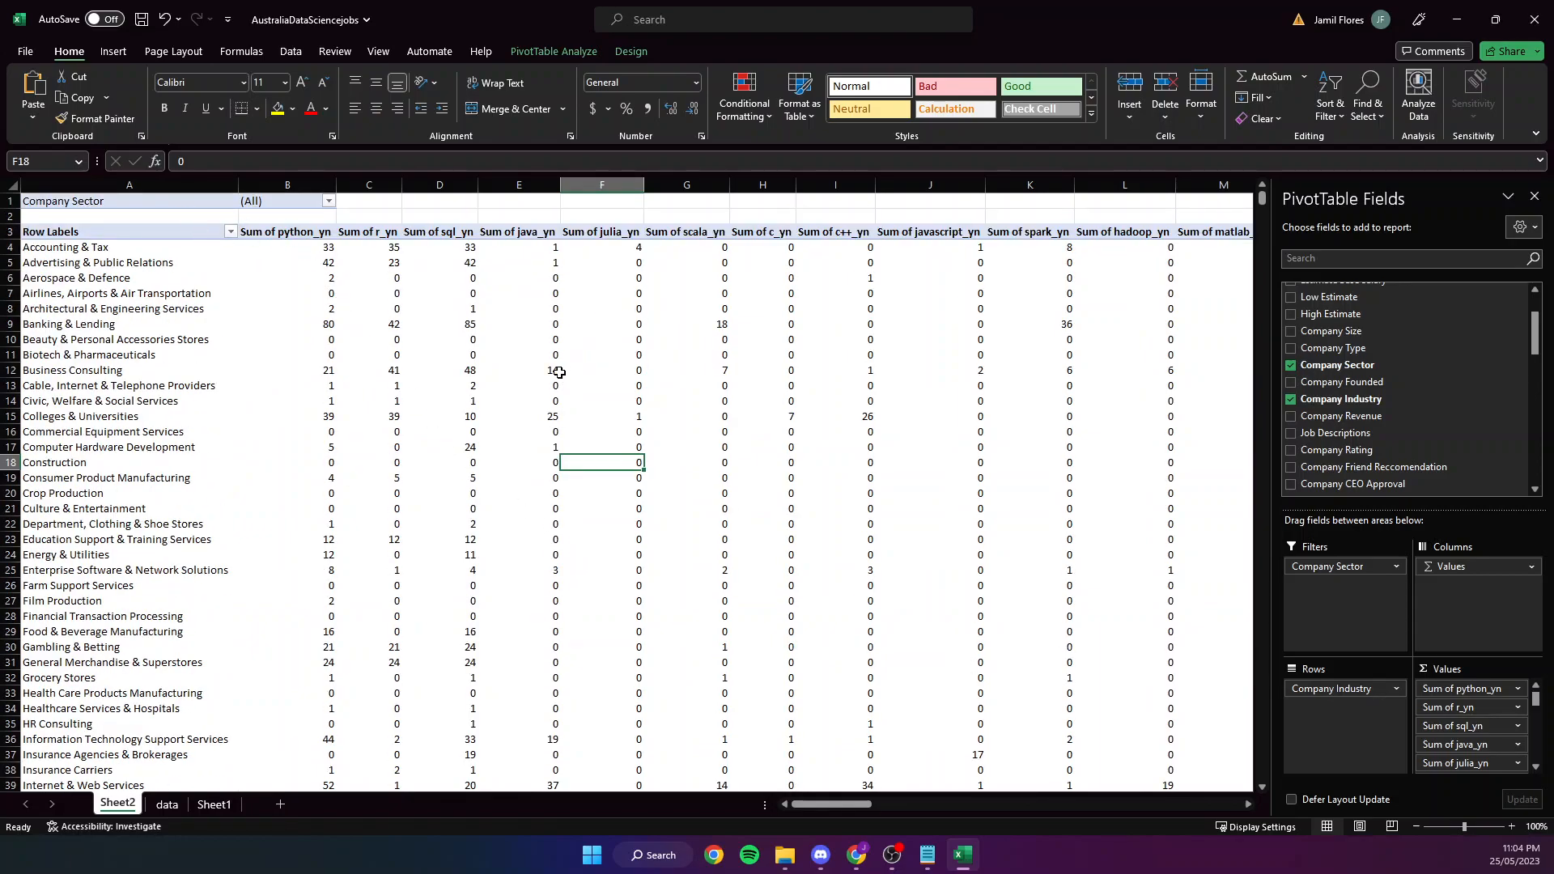
{"action": "left_click", "coordinate": [225, 804]}
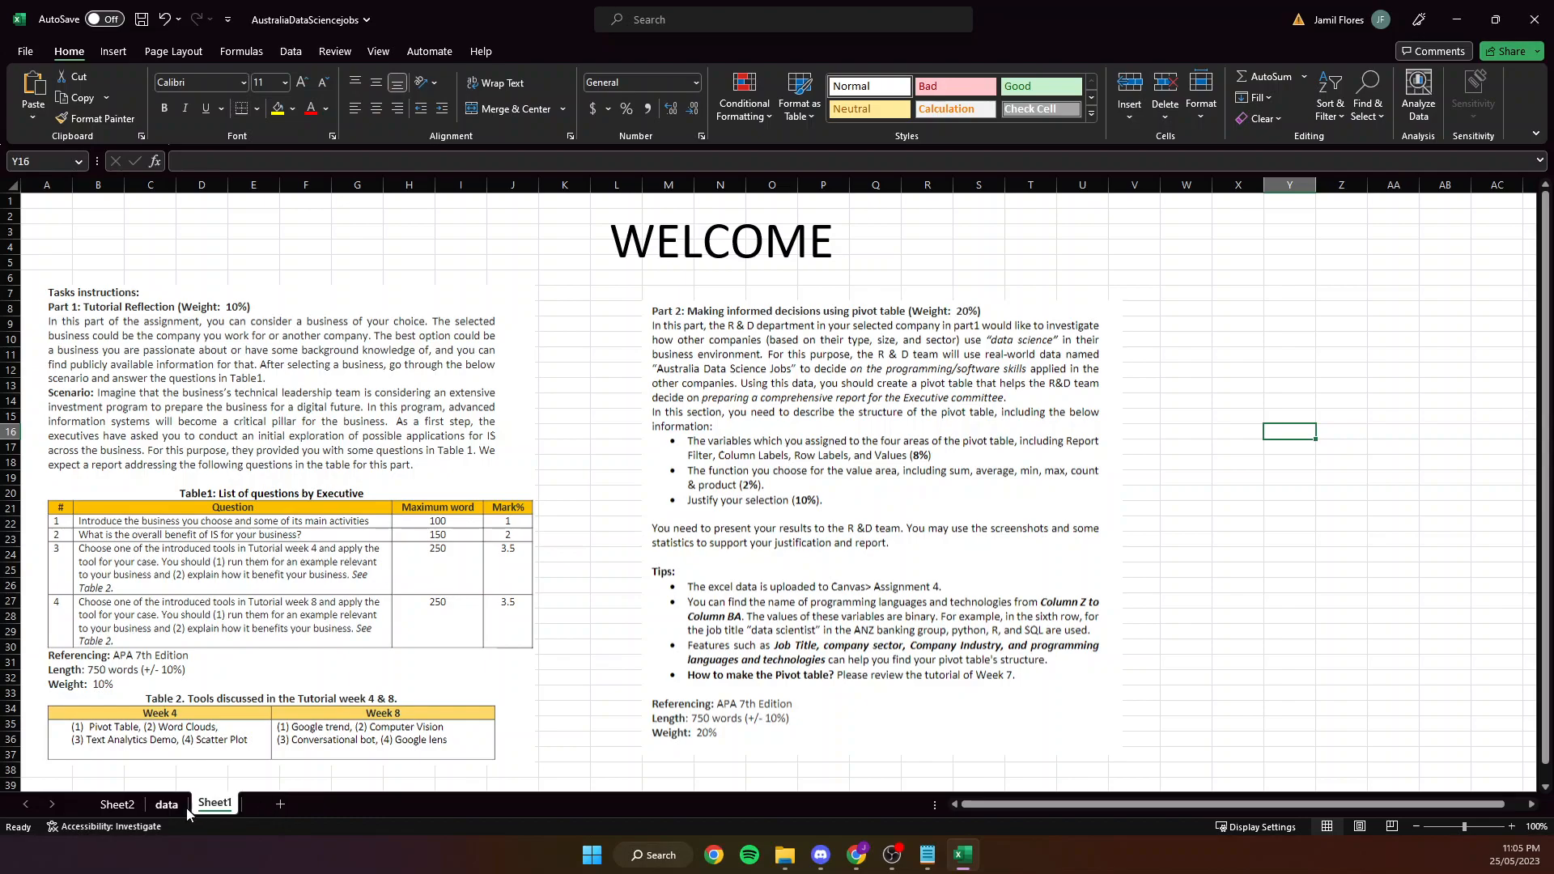
On the data sheet, check the record count of the Job Location column and the sum of the python_yn column.
{"action": "left_click", "coordinate": [162, 806]}
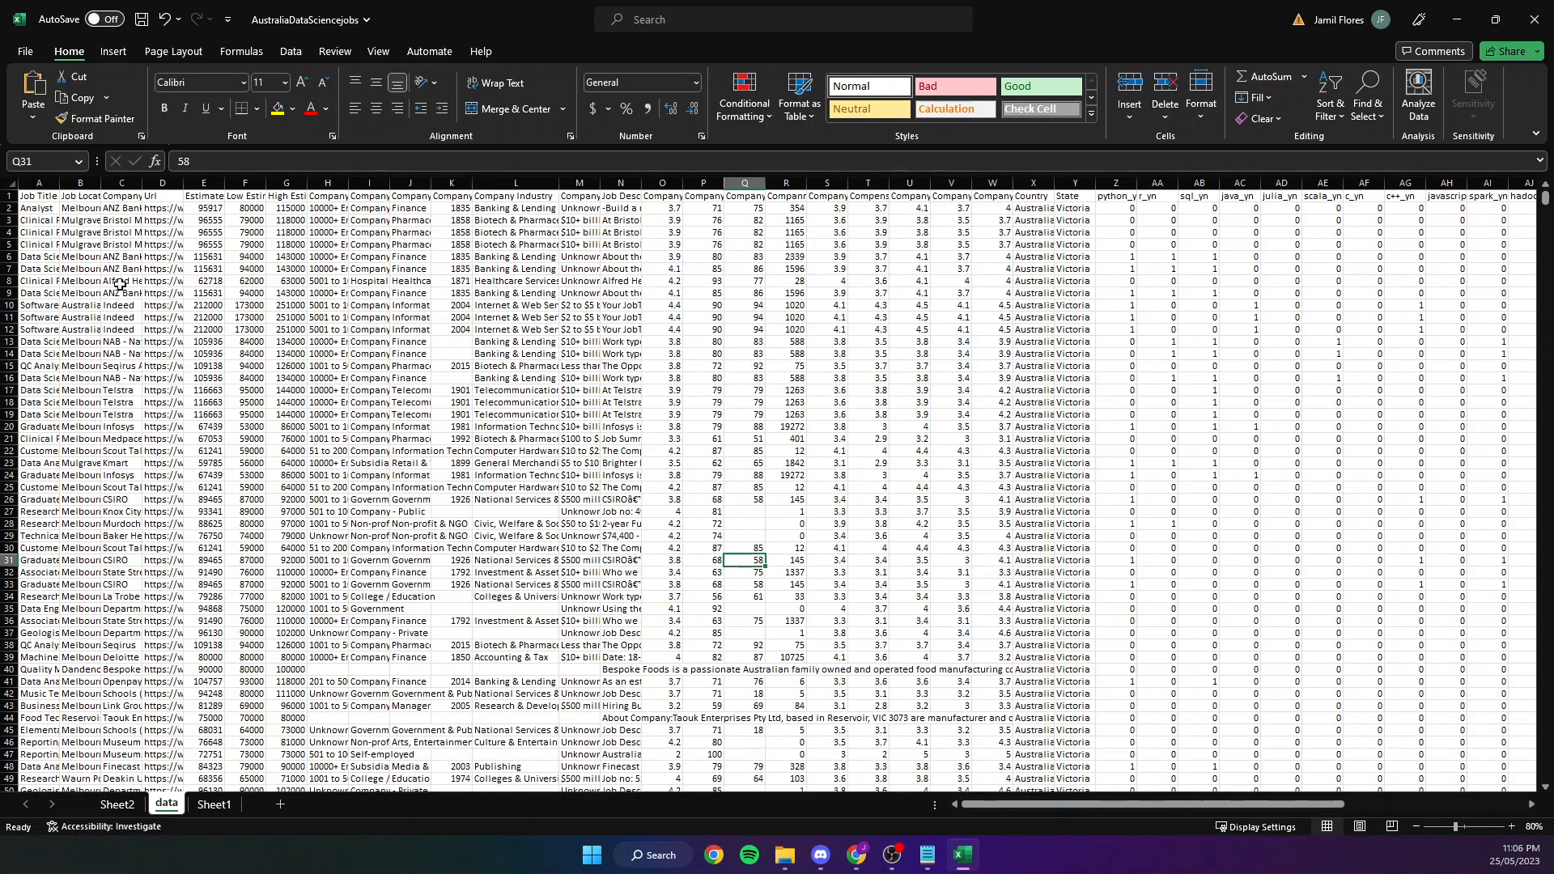
{"action": "left_click", "coordinate": [80, 183]}
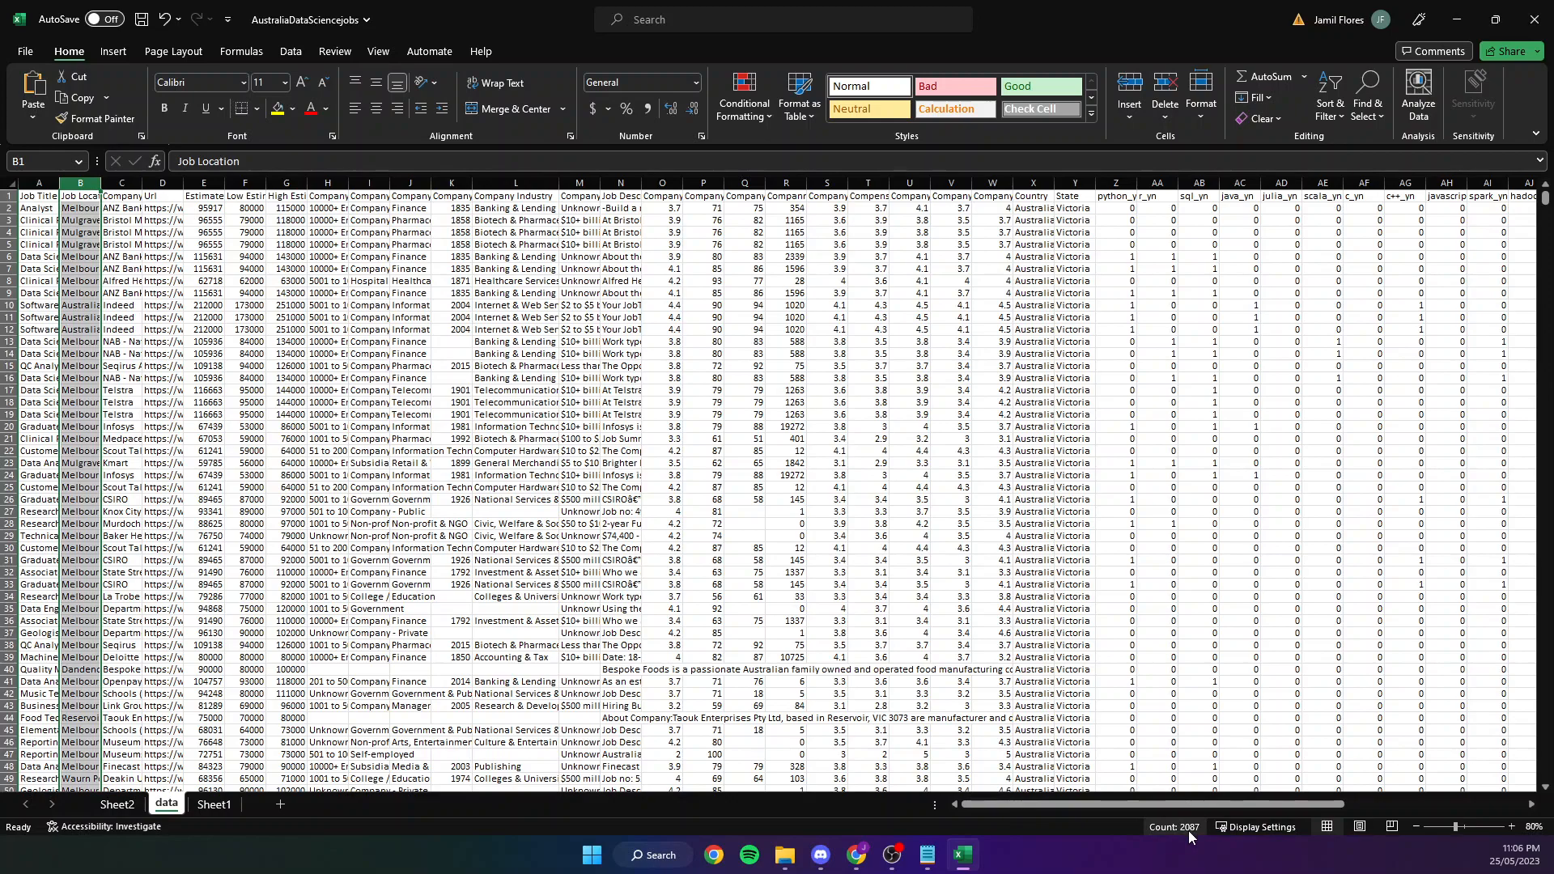
{"action": "left_click", "coordinate": [1163, 264]}
{"action": "left_click", "coordinate": [1116, 184]}
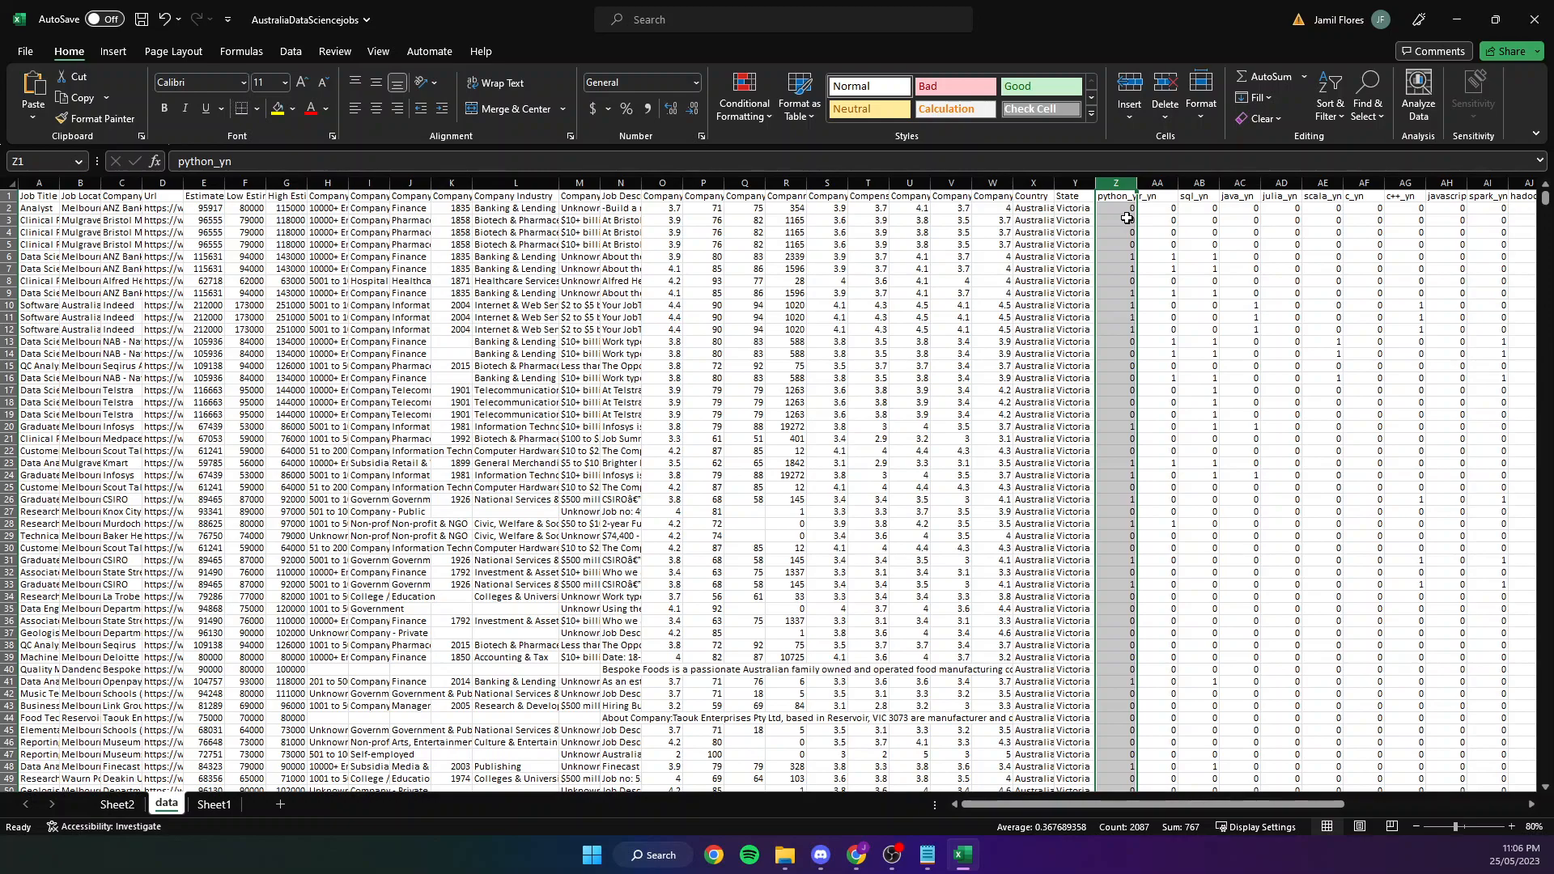
{"action": "left_click_drag", "start_coordinate": [1140, 795], "coordinate": [1317, 800]}
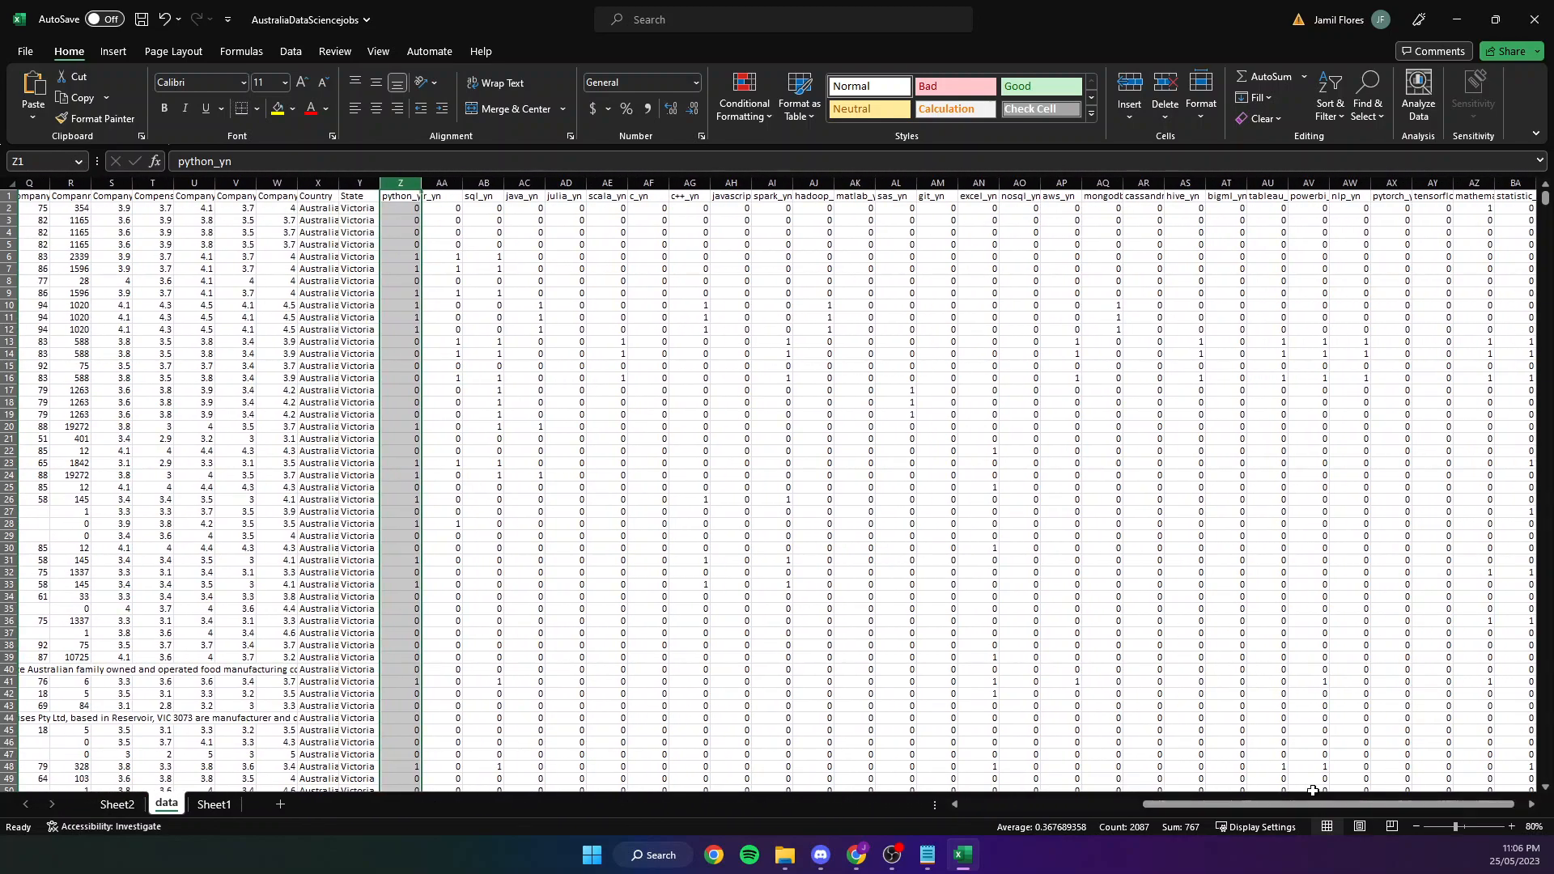
Compare the column sums of r_yn, sql_yn, tableau_yn and python_yn on the data sheet.
{"action": "left_click", "coordinate": [441, 183]}
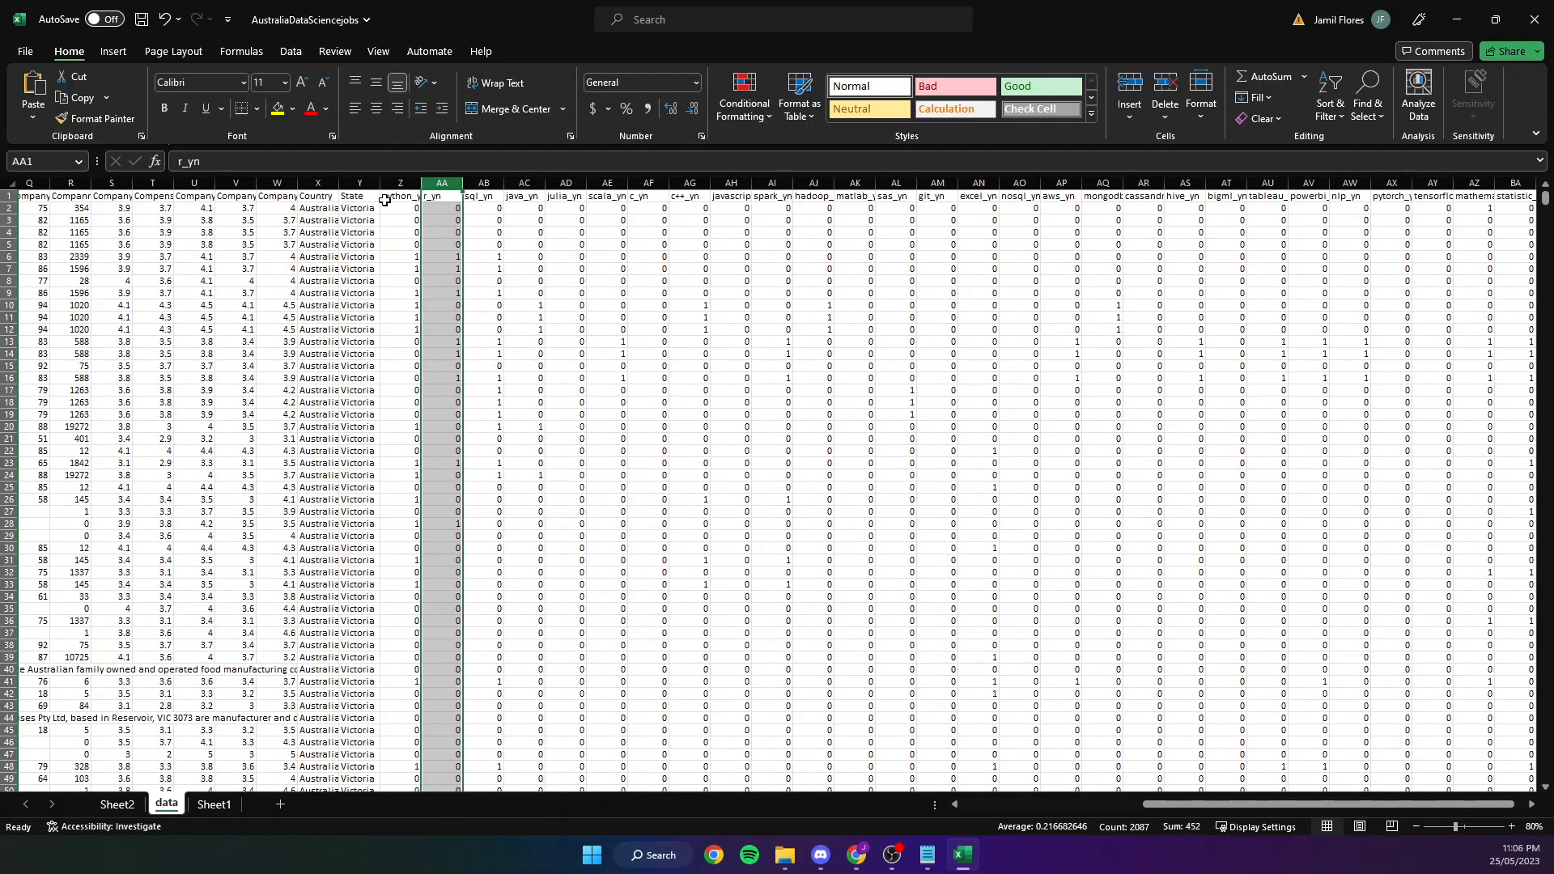
{"action": "left_click", "coordinate": [441, 196]}
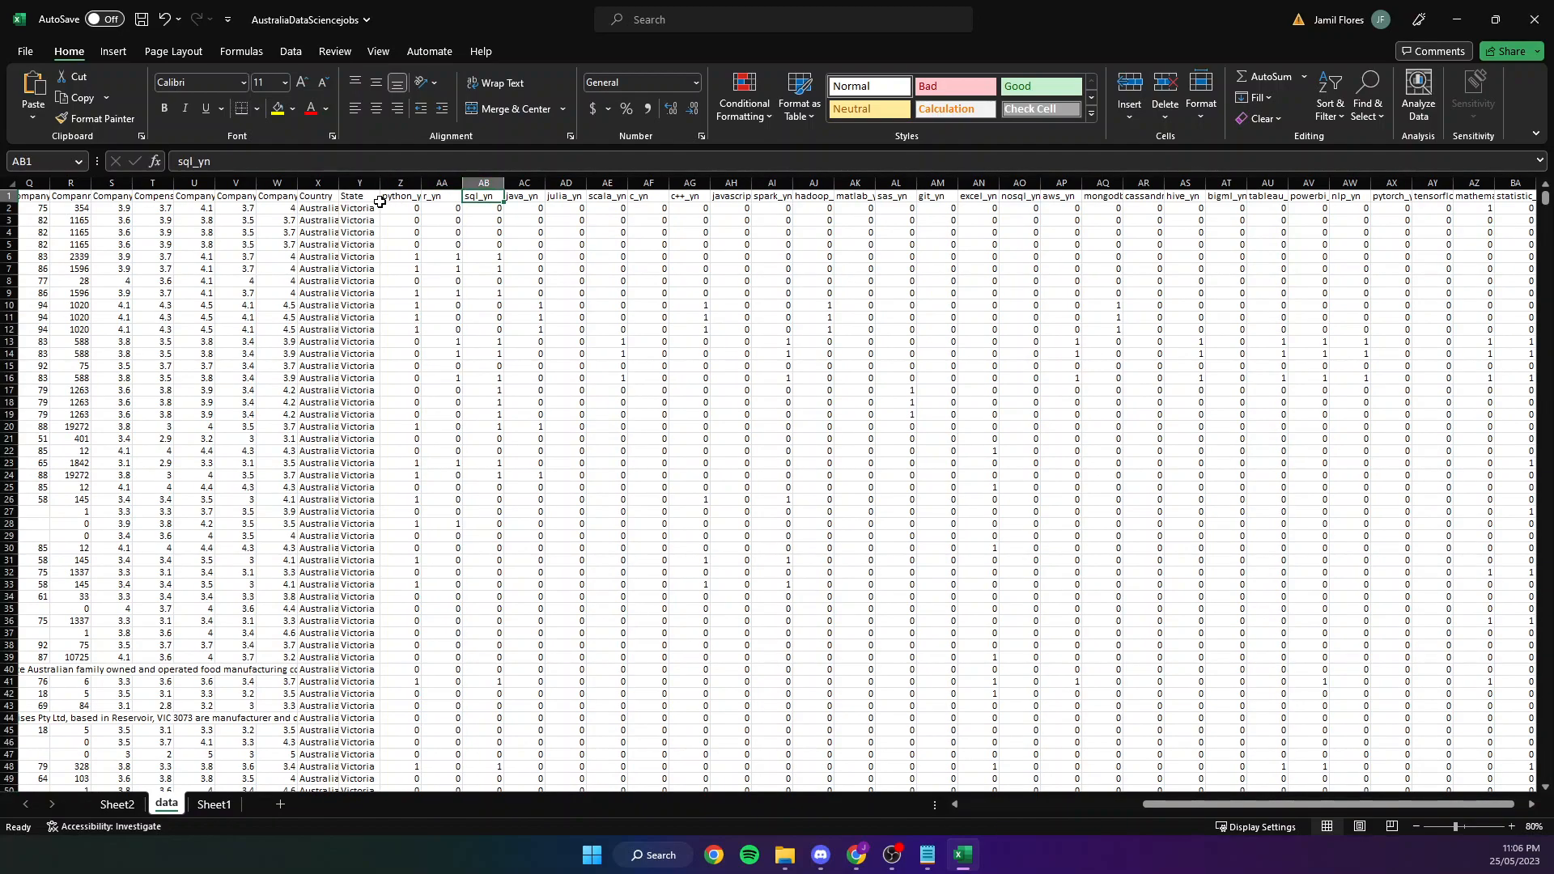
{"action": "left_click", "coordinate": [441, 182]}
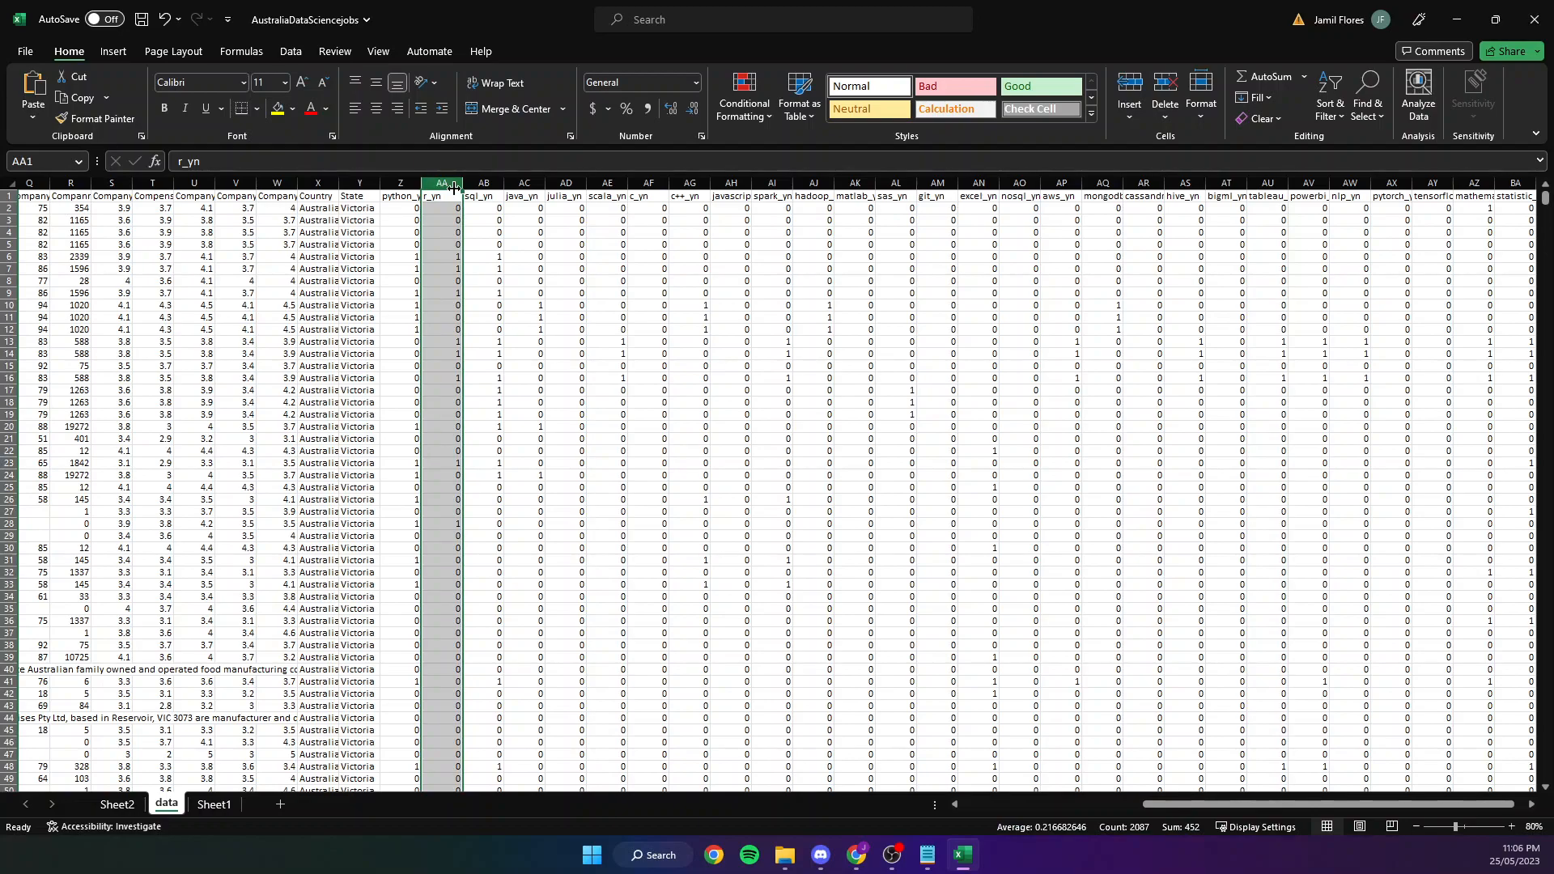
{"action": "left_click", "coordinate": [490, 184]}
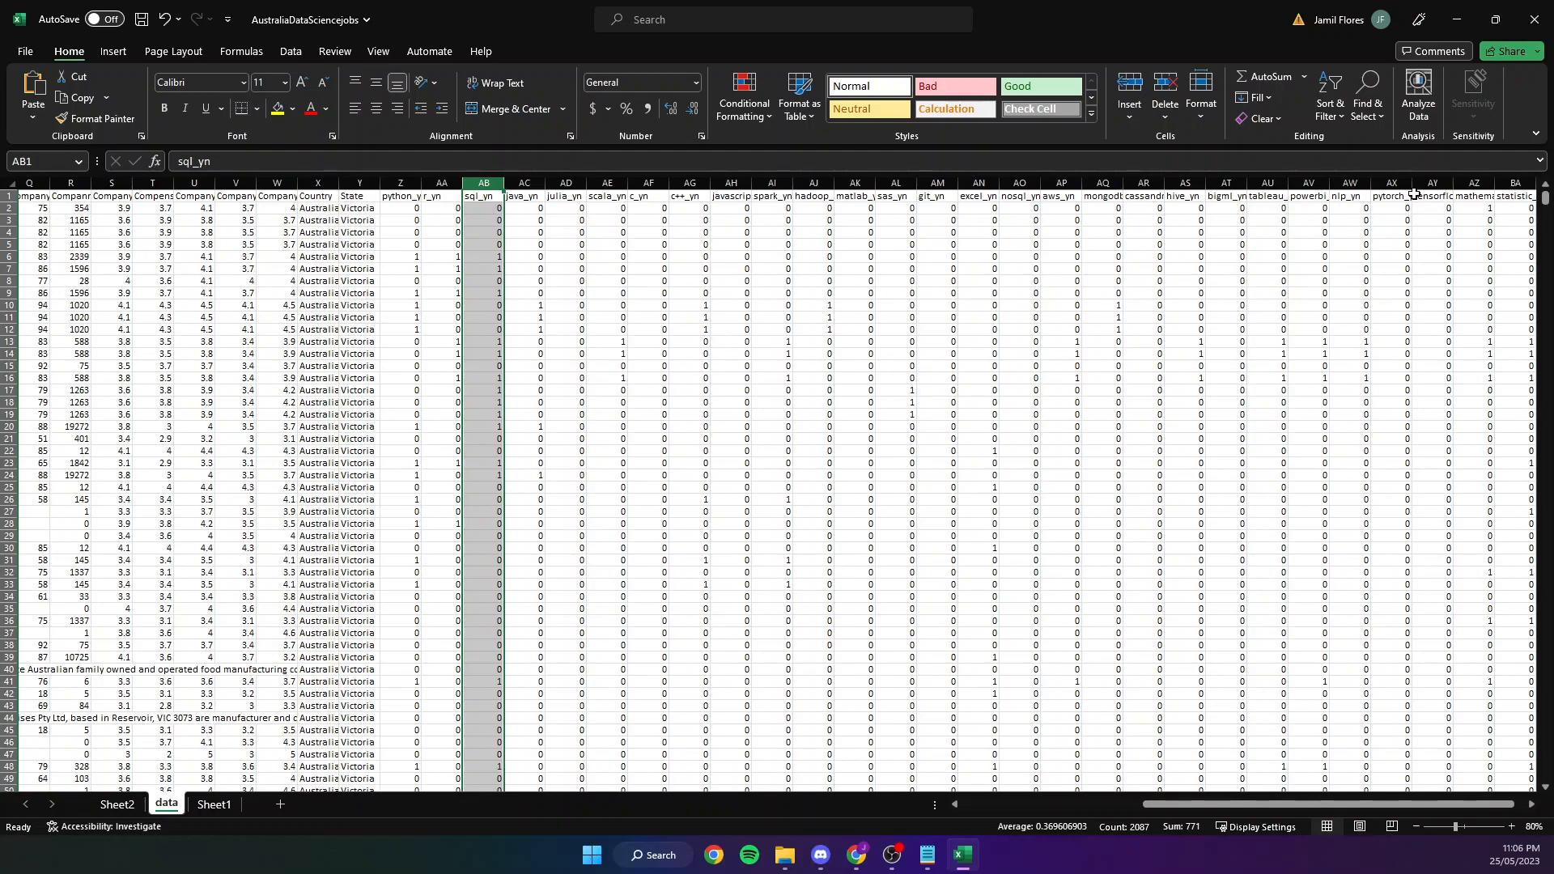
{"action": "left_click", "coordinate": [1268, 184]}
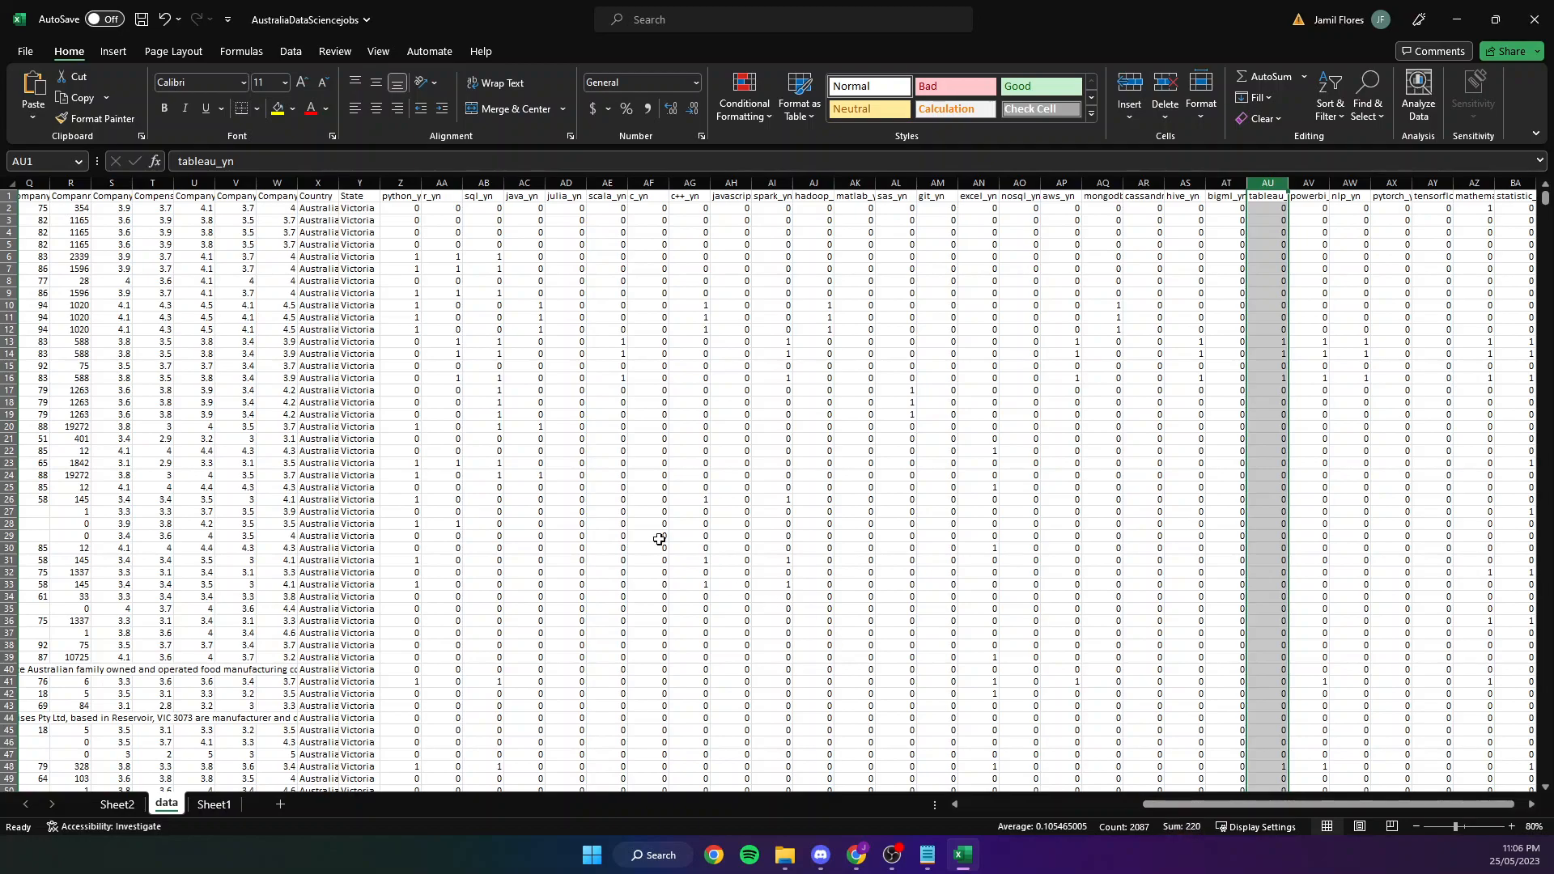
{"action": "left_click", "coordinate": [566, 462]}
{"action": "left_click", "coordinate": [400, 184]}
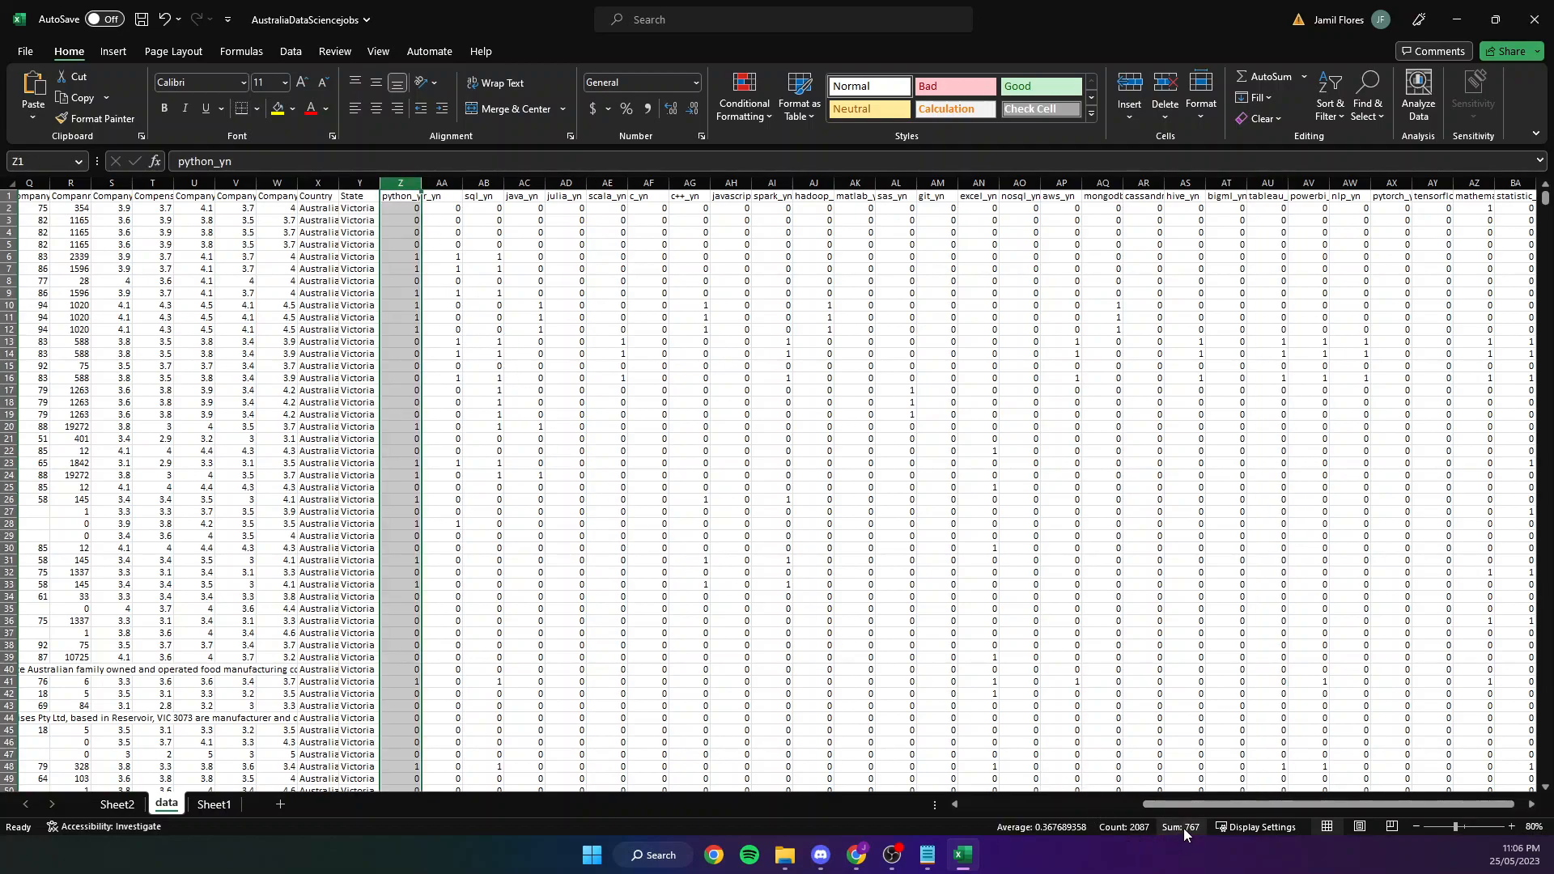
{"action": "left_click_drag", "start_coordinate": [1187, 807], "coordinate": [1096, 809]}
{"action": "left_click", "coordinate": [910, 403]}
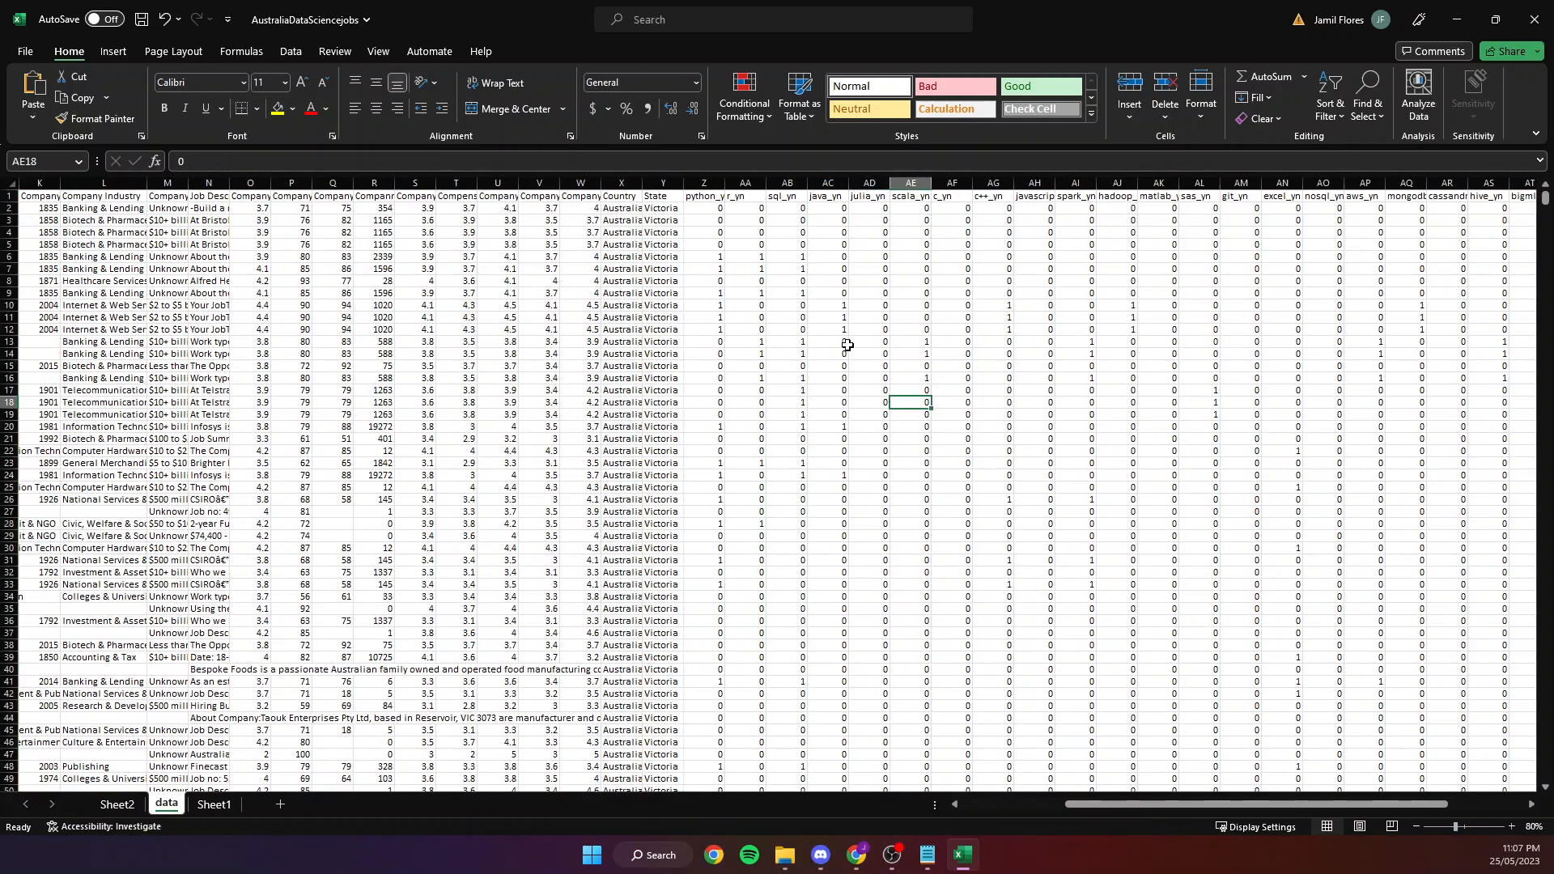
Replace every 0 with No in the skill columns Z to BA of the data sheet.
{"action": "left_click_drag", "start_coordinate": [720, 211], "coordinate": [1198, 572]}
{"action": "left_click", "coordinate": [890, 404]}
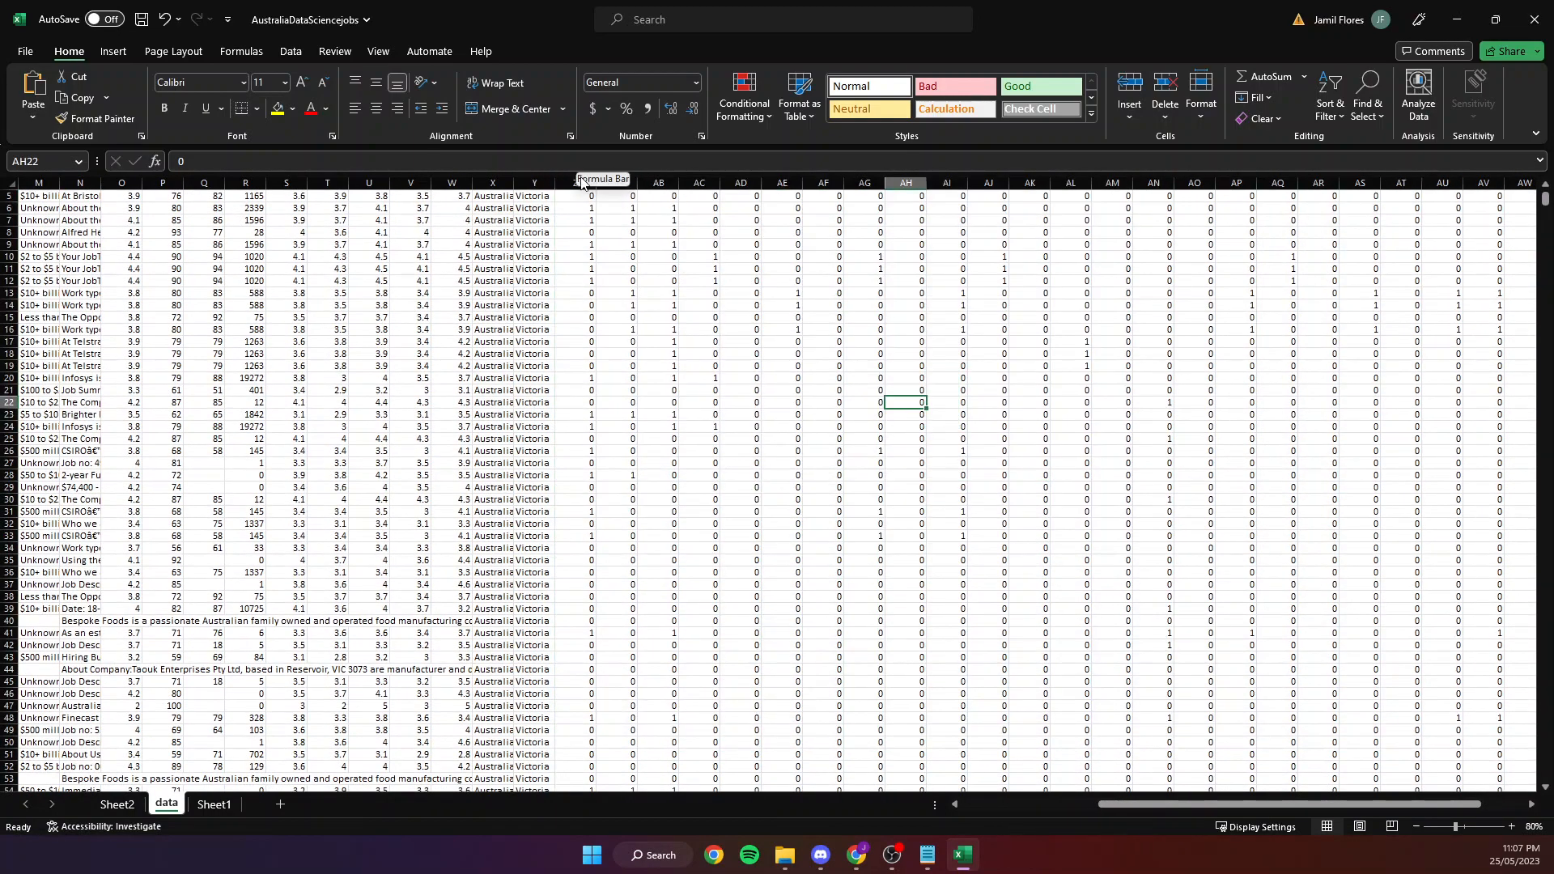
{"action": "scroll", "coordinate": [658, 393], "scroll_direction": "up", "scroll_amount": 2}
{"action": "left_click_drag", "start_coordinate": [576, 183], "coordinate": [1418, 316]}
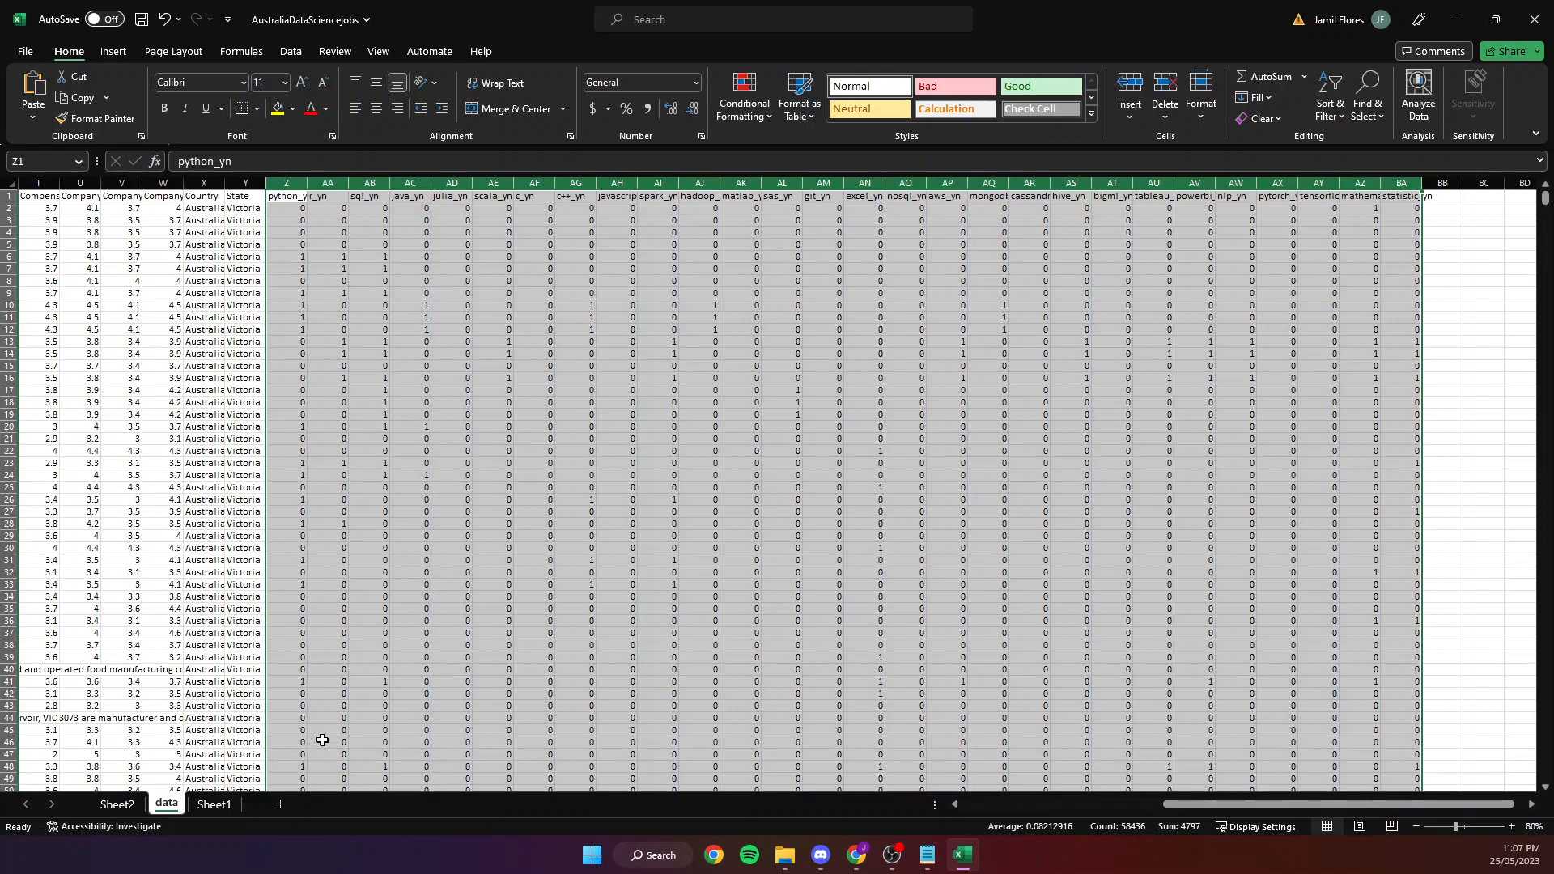
{"action": "key", "text": "ctrl+h"}
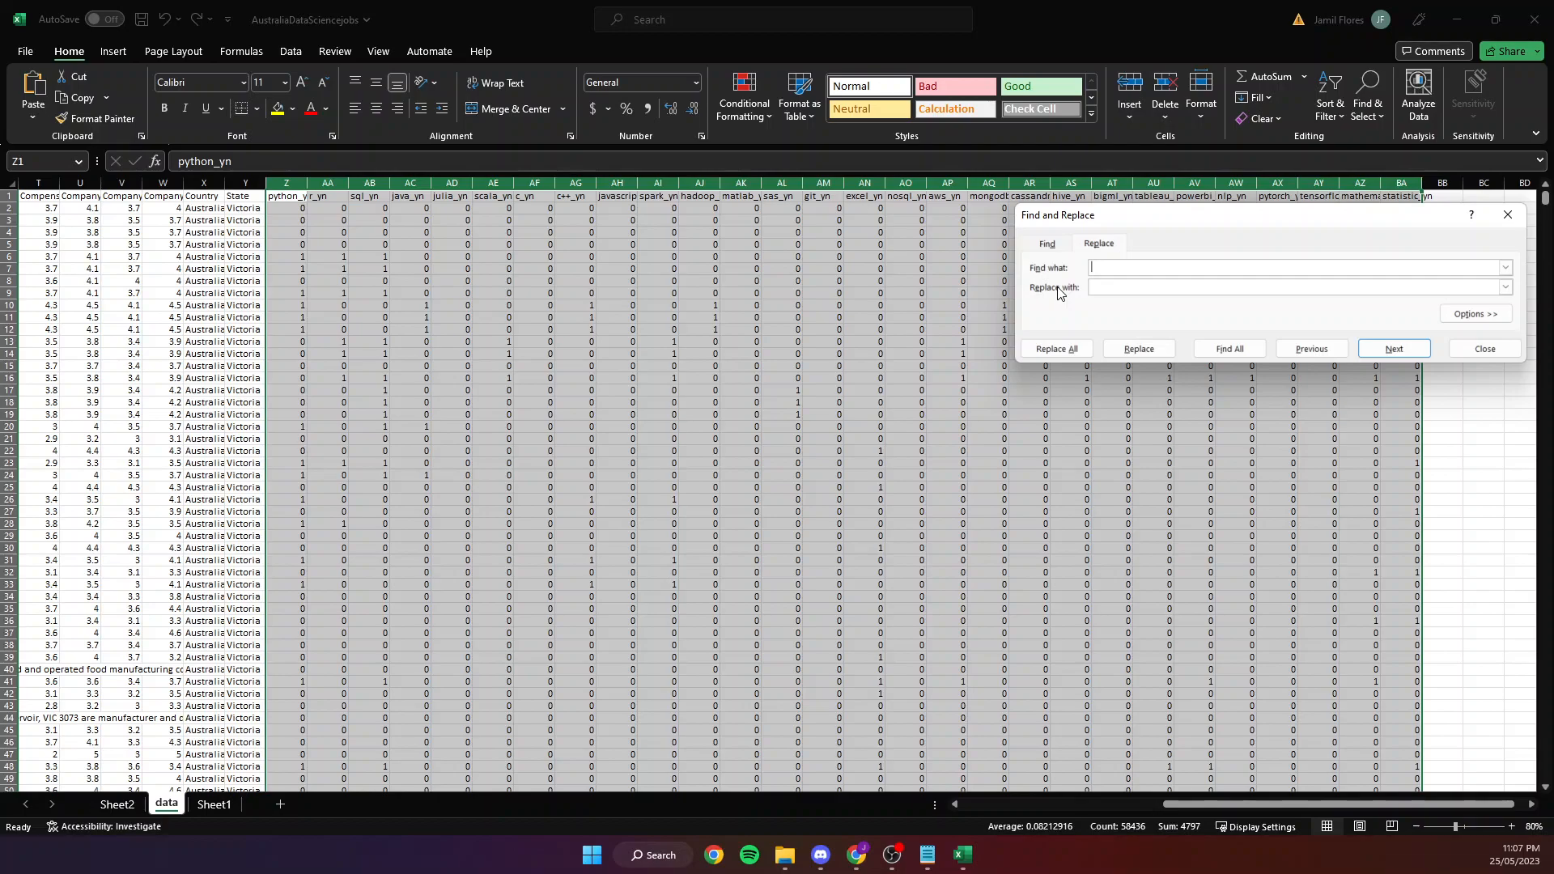
{"action": "key", "text": "Tab"}
{"action": "left_click", "coordinate": [1057, 348]}
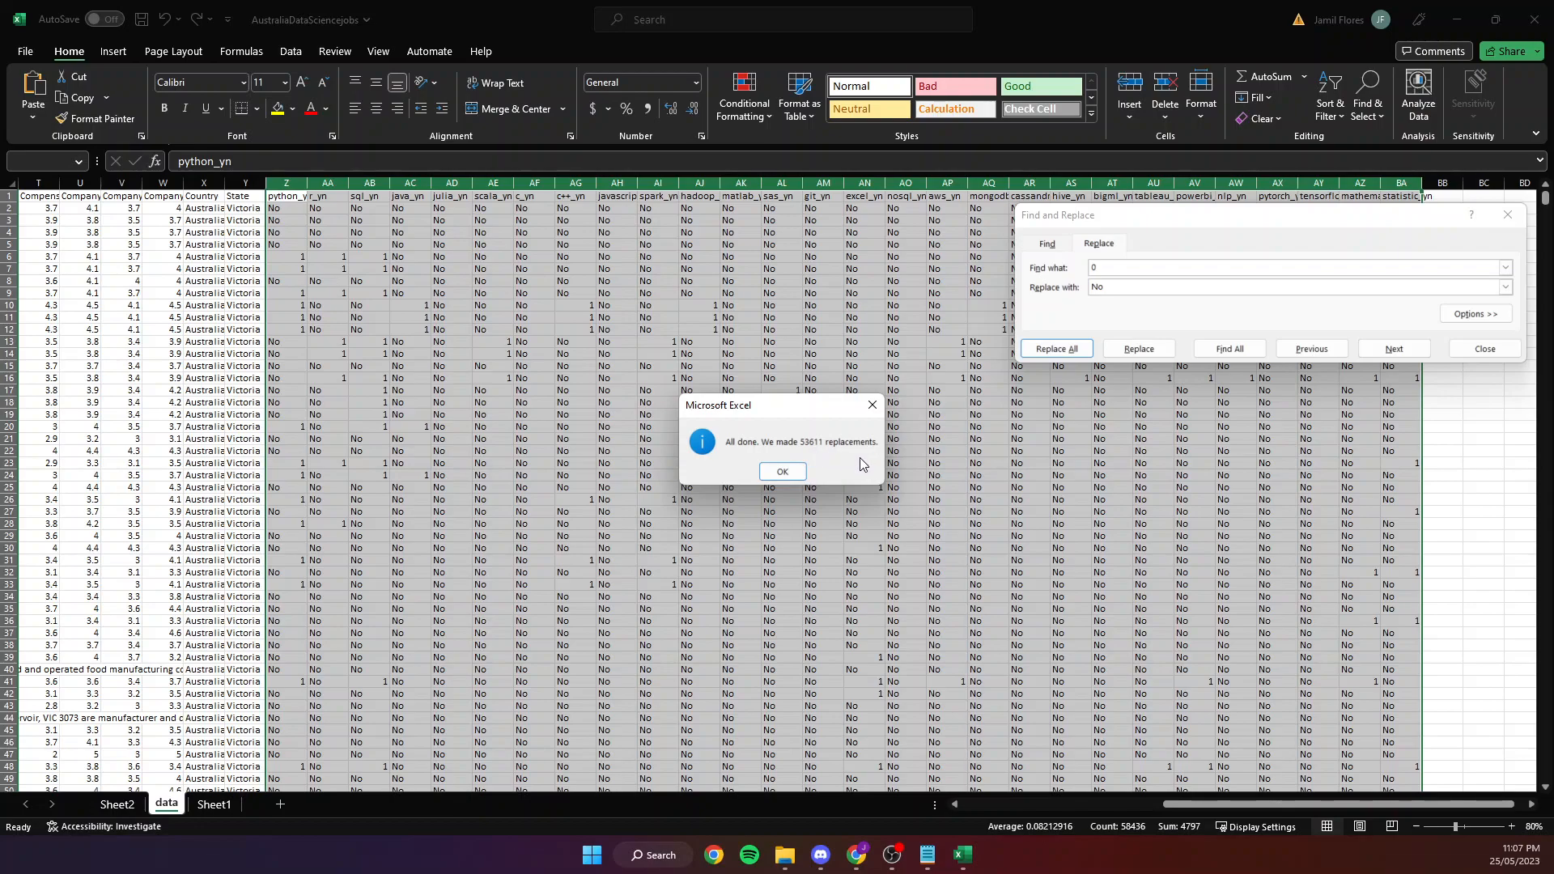
{"action": "left_click", "coordinate": [782, 472]}
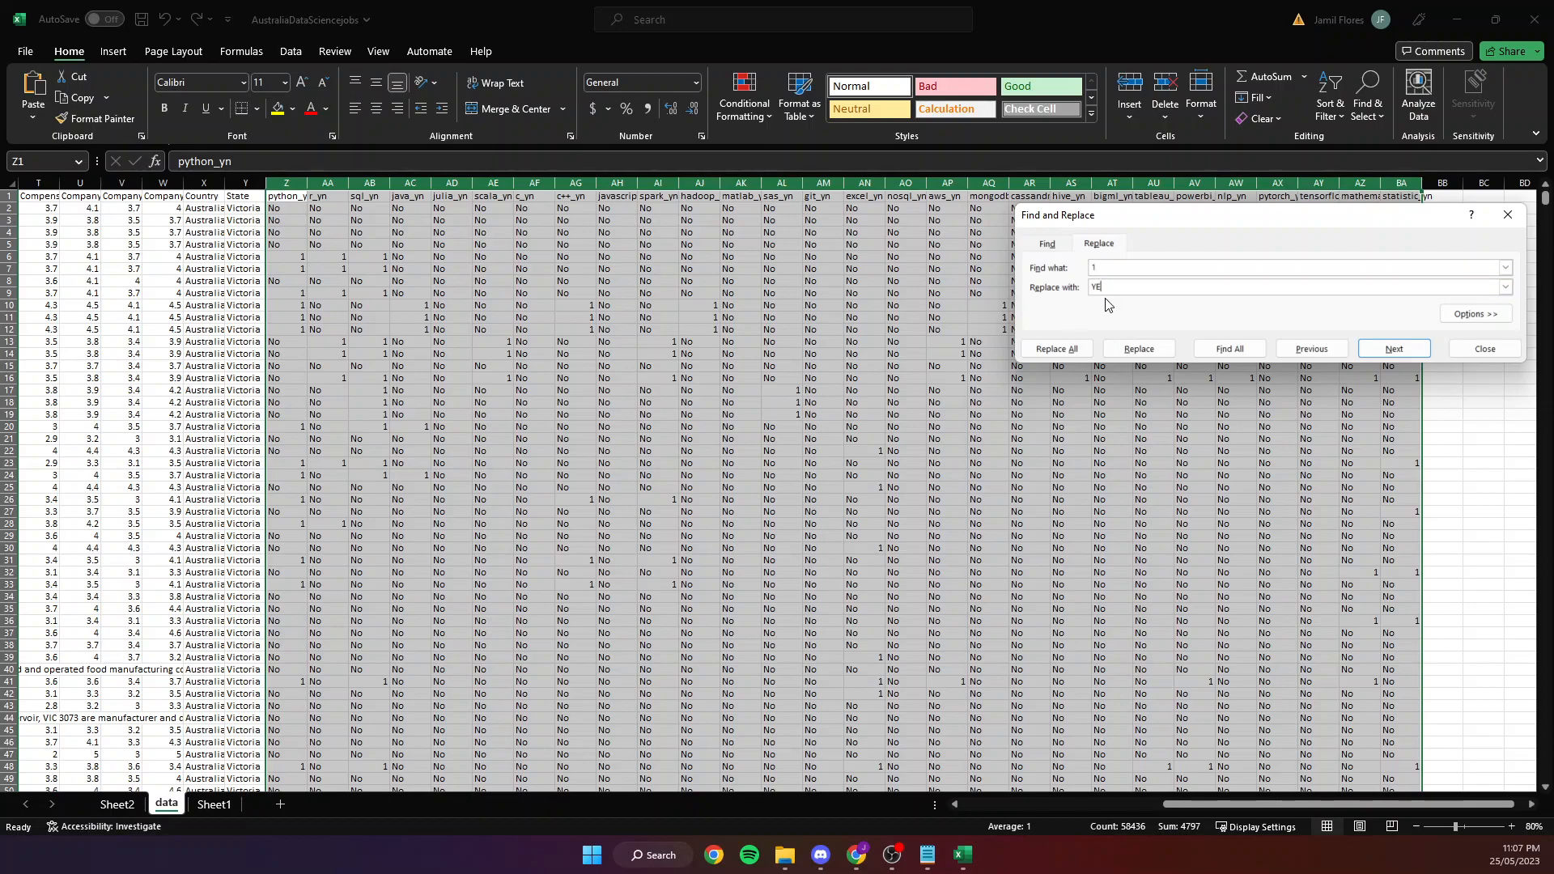
Replace every 1 with Yes in the selected skill columns and close Find and Replace.
{"action": "left_click", "coordinate": [1071, 350]}
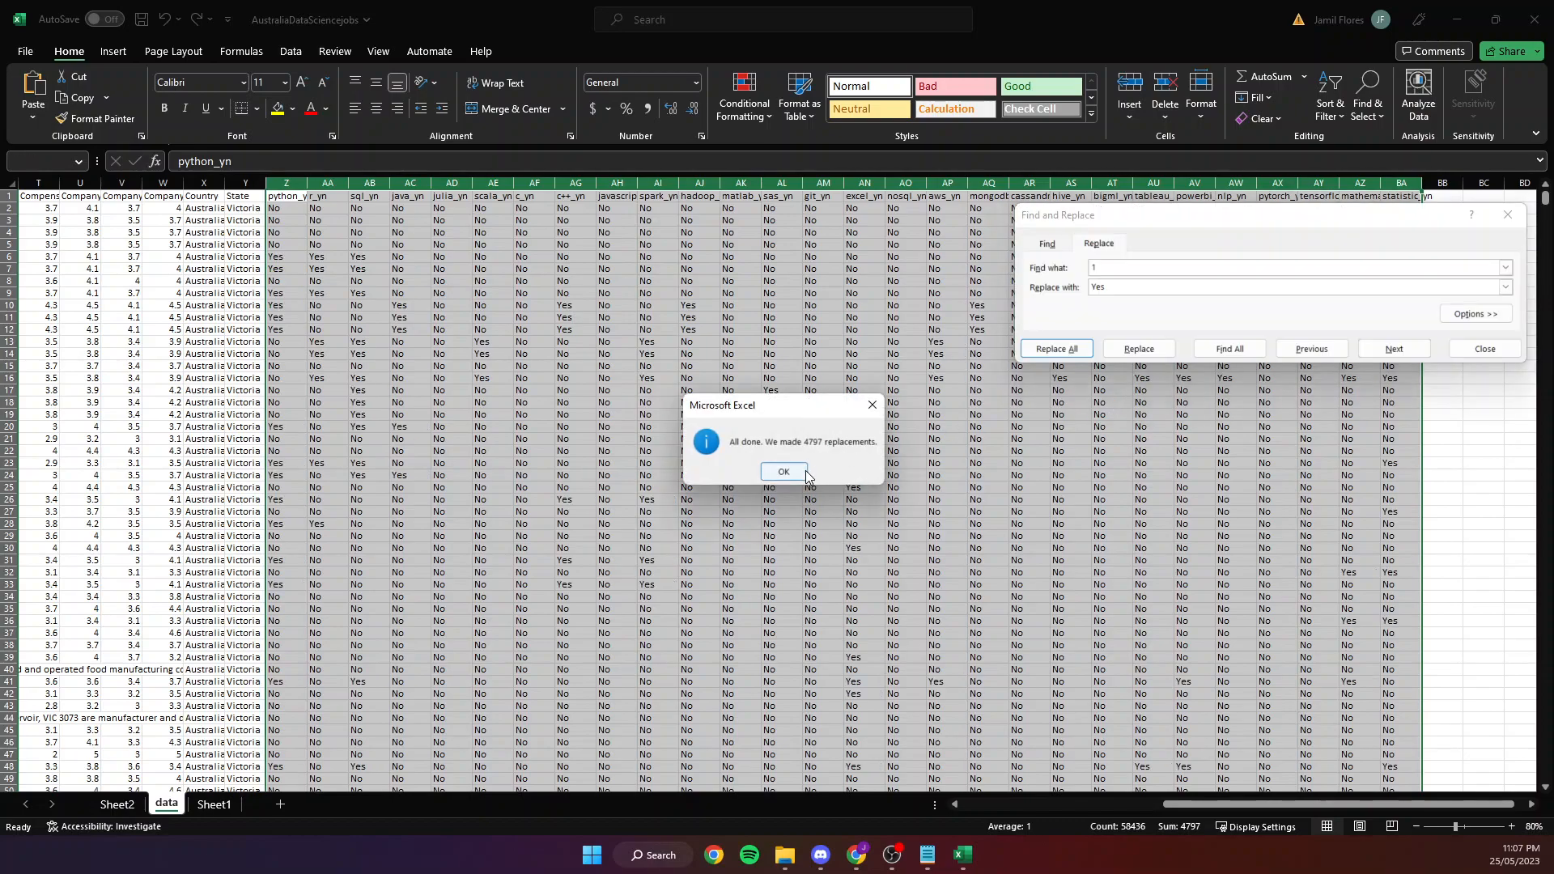
{"action": "left_click", "coordinate": [804, 474]}
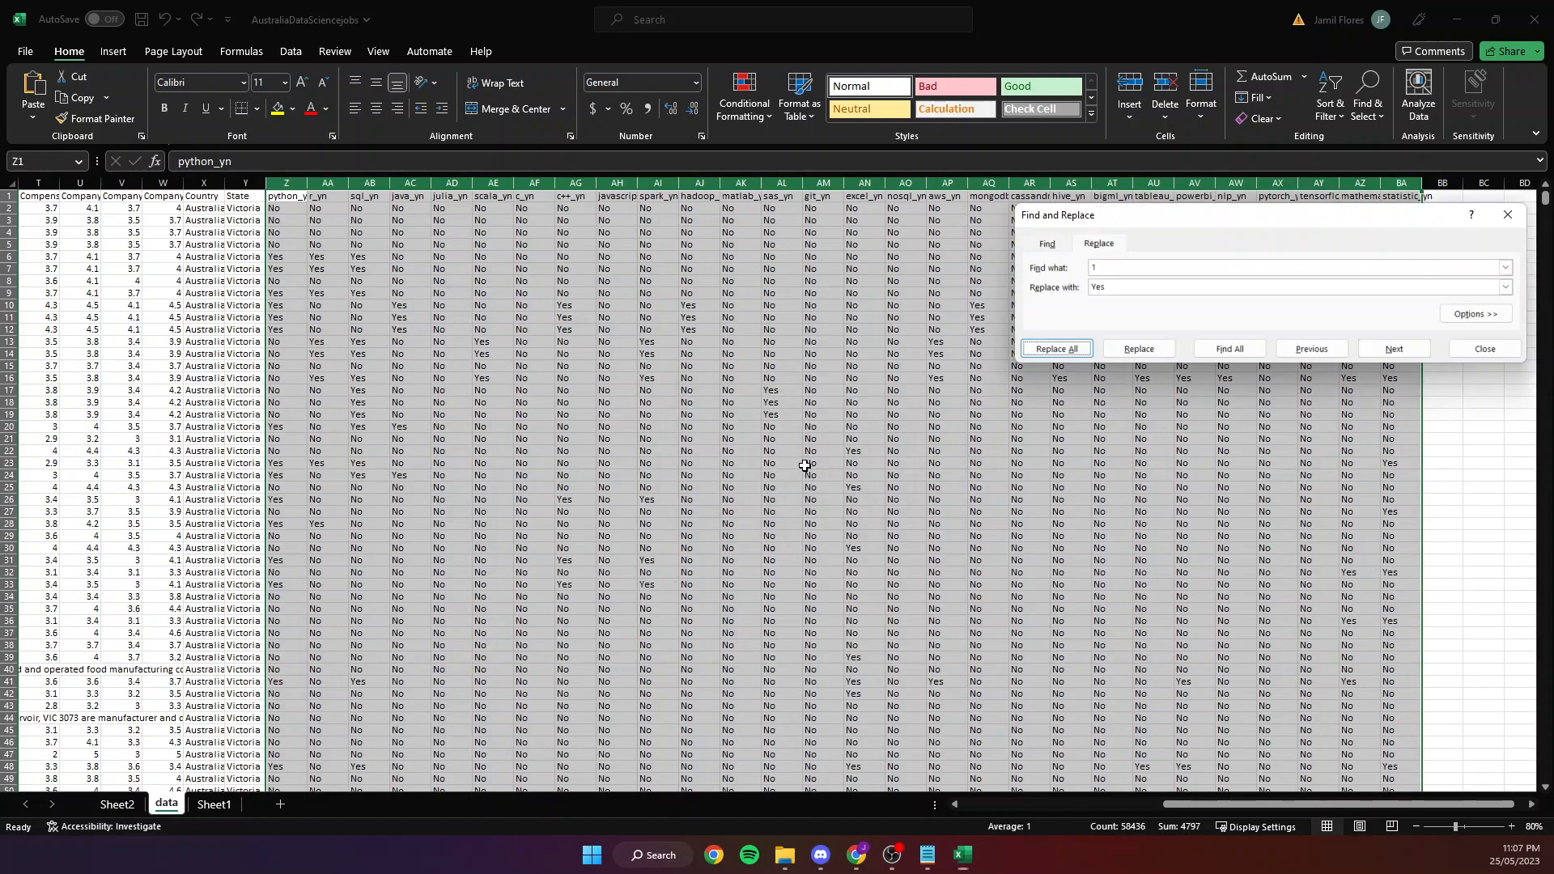
{"action": "left_click", "coordinate": [1507, 215]}
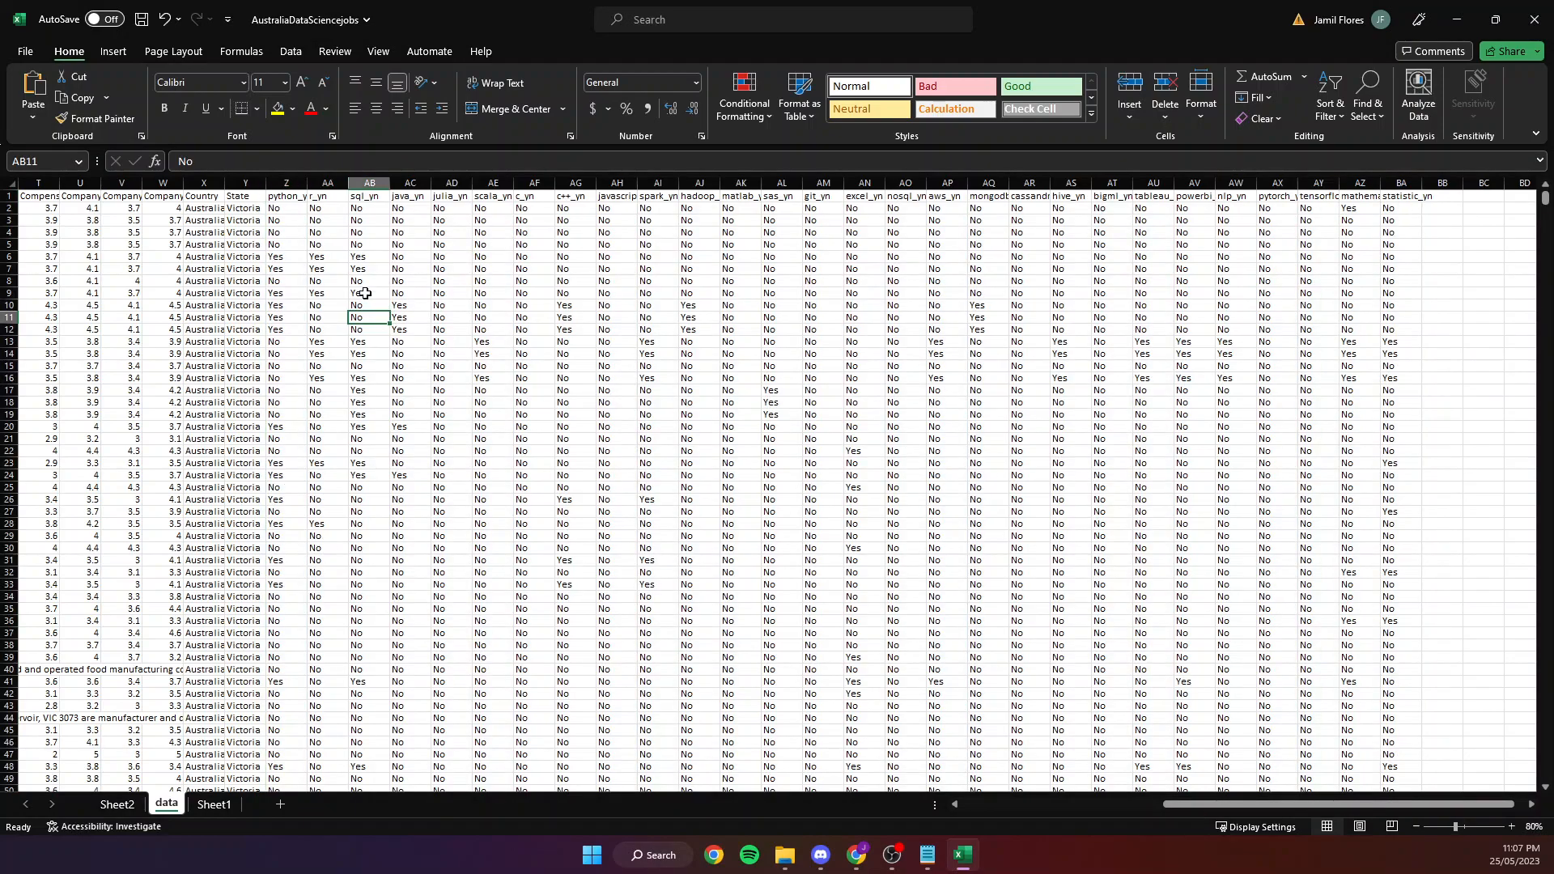
Inspect the Yes and No entries in the skill columns, including python_yn and the mathematics column in row 2.
{"action": "left_click", "coordinate": [389, 316]}
{"action": "left_click", "coordinate": [286, 183]}
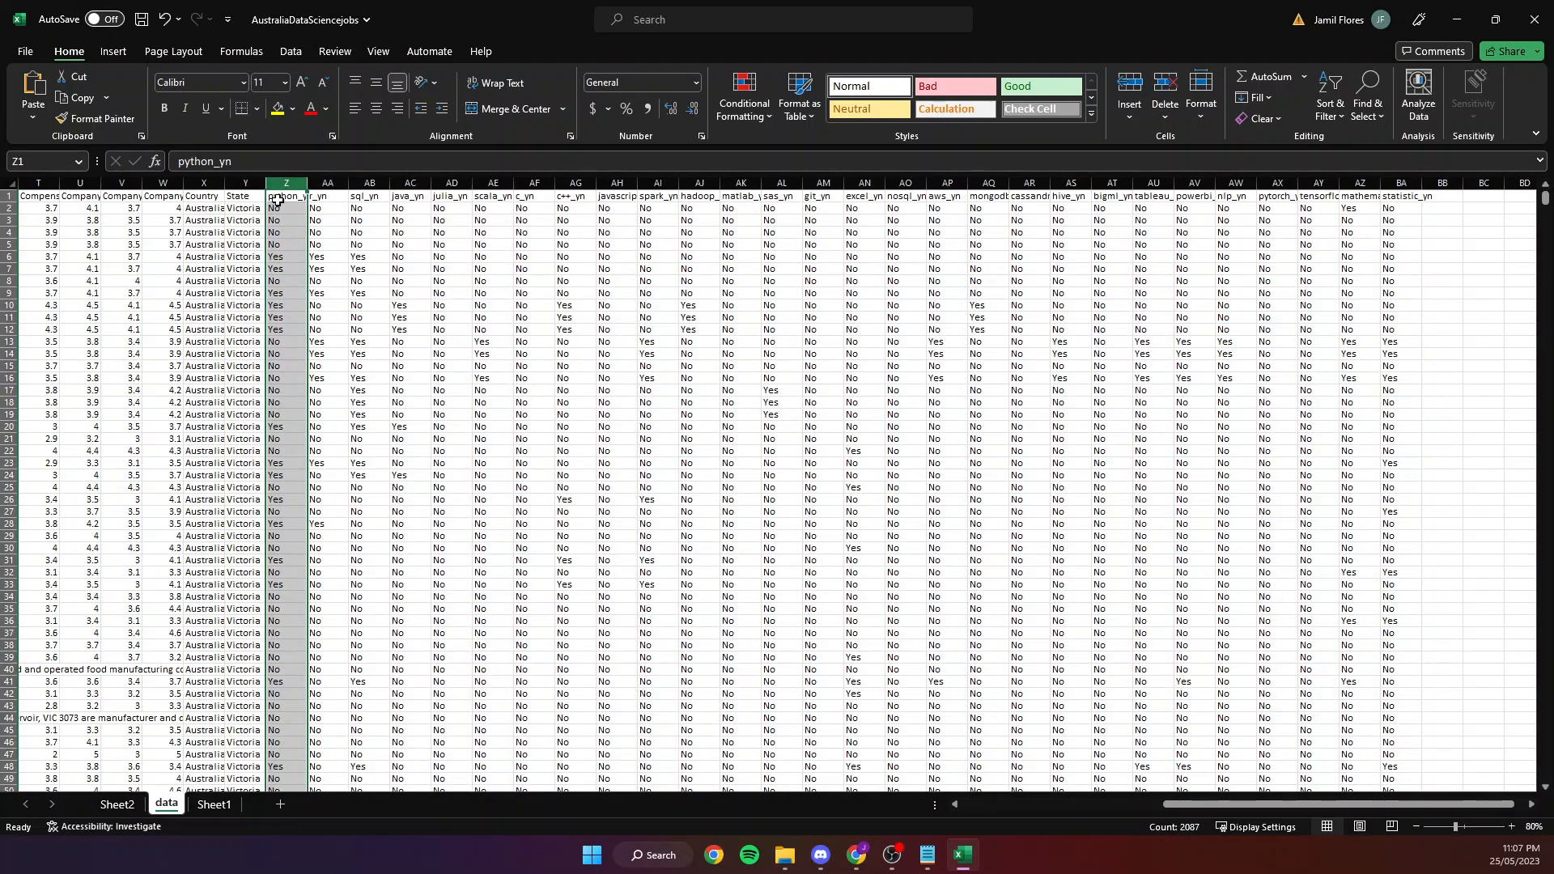
{"action": "left_click", "coordinate": [405, 293]}
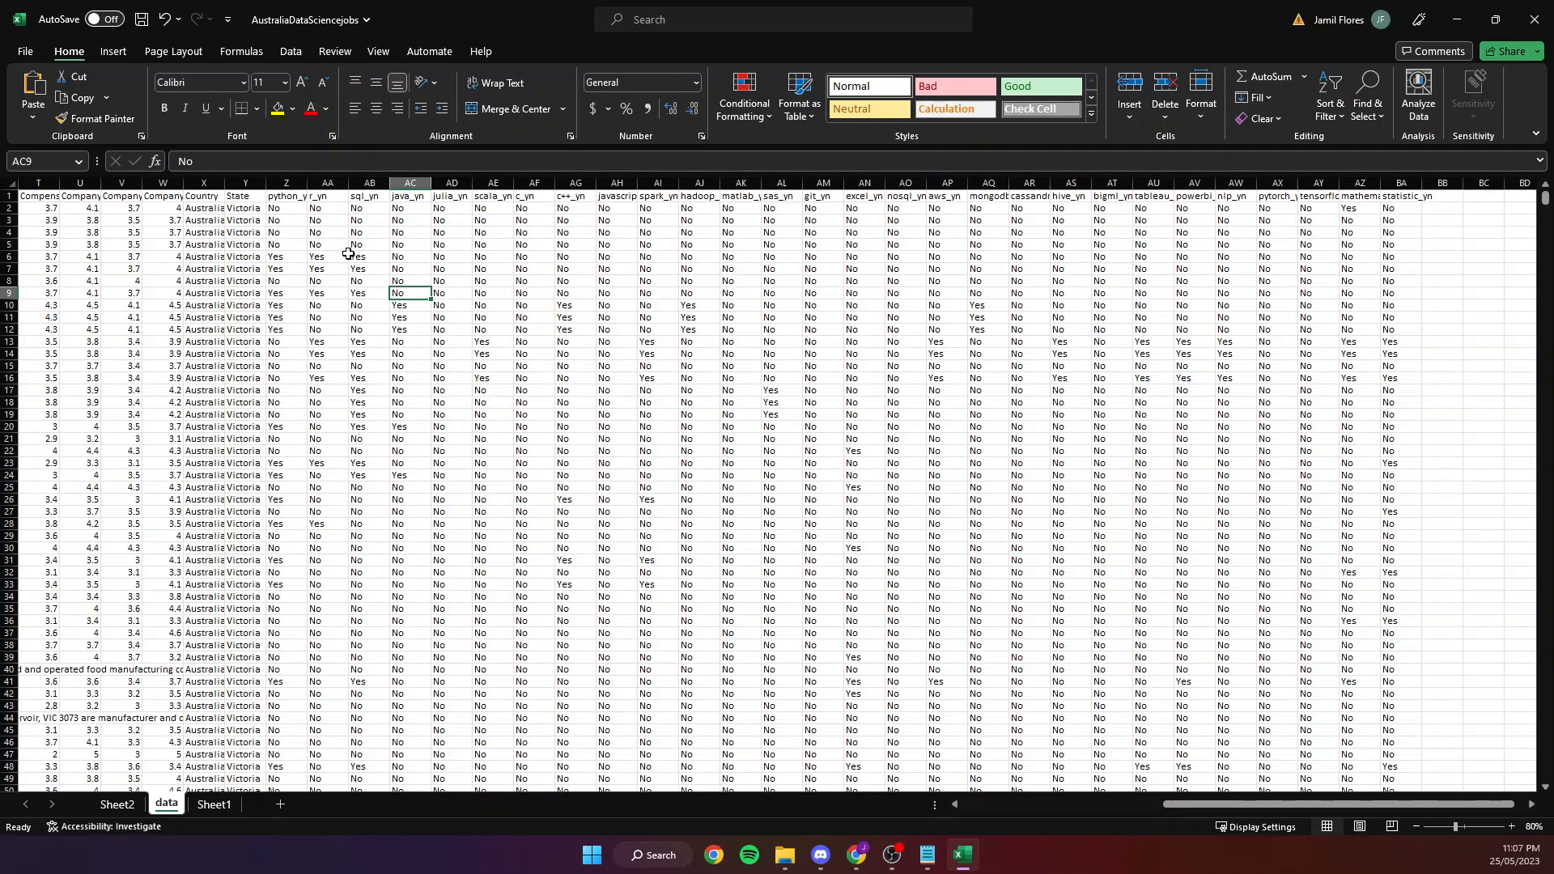
{"action": "left_click", "coordinate": [285, 183]}
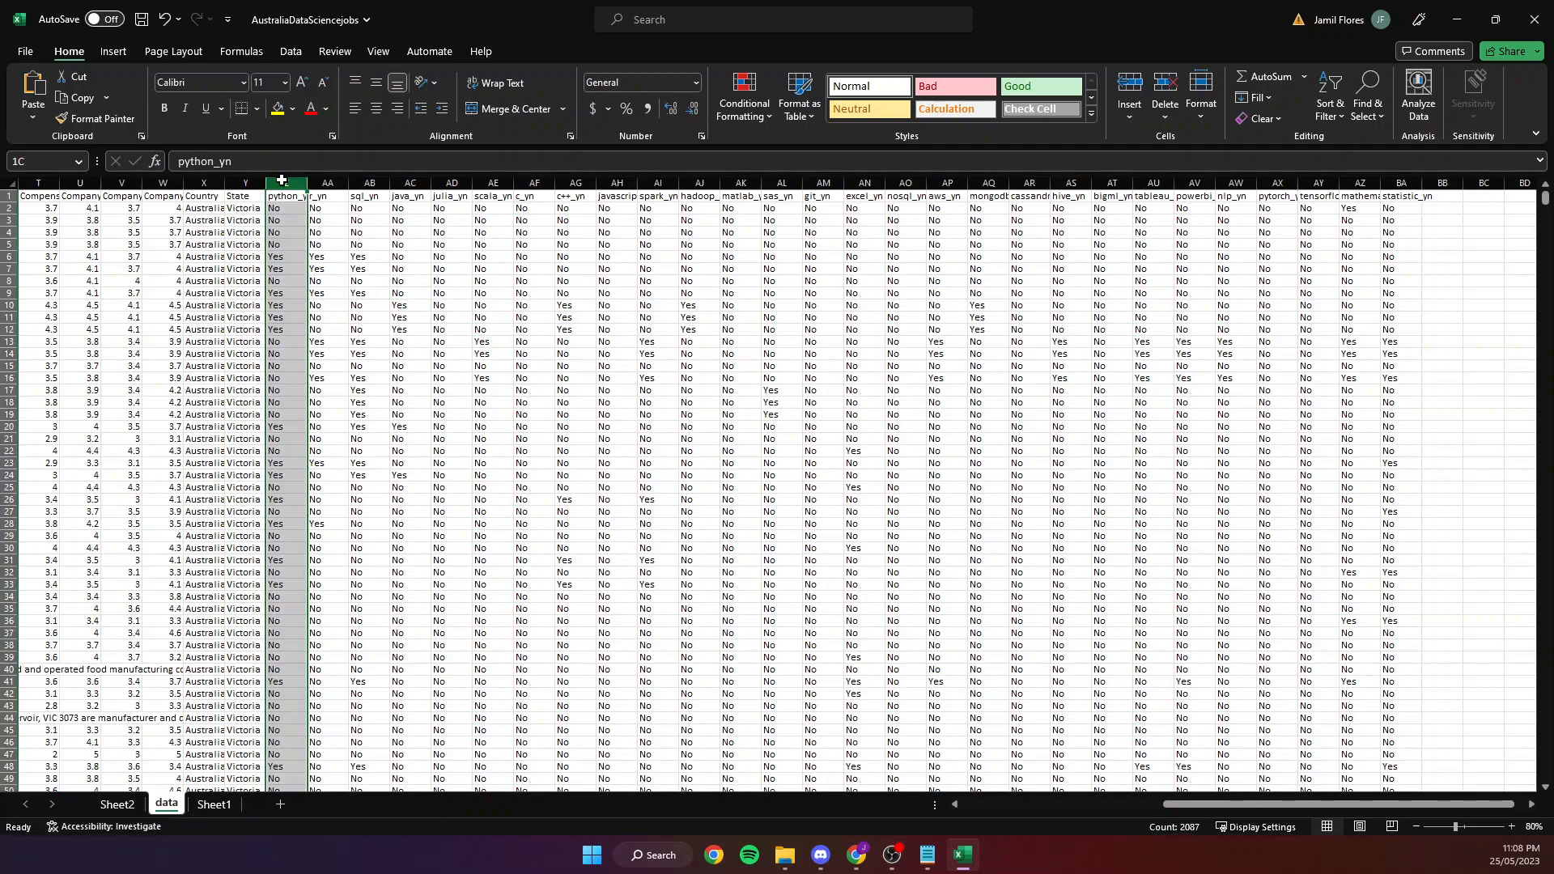
{"action": "left_click", "coordinate": [327, 244]}
{"action": "left_click", "coordinate": [284, 207]}
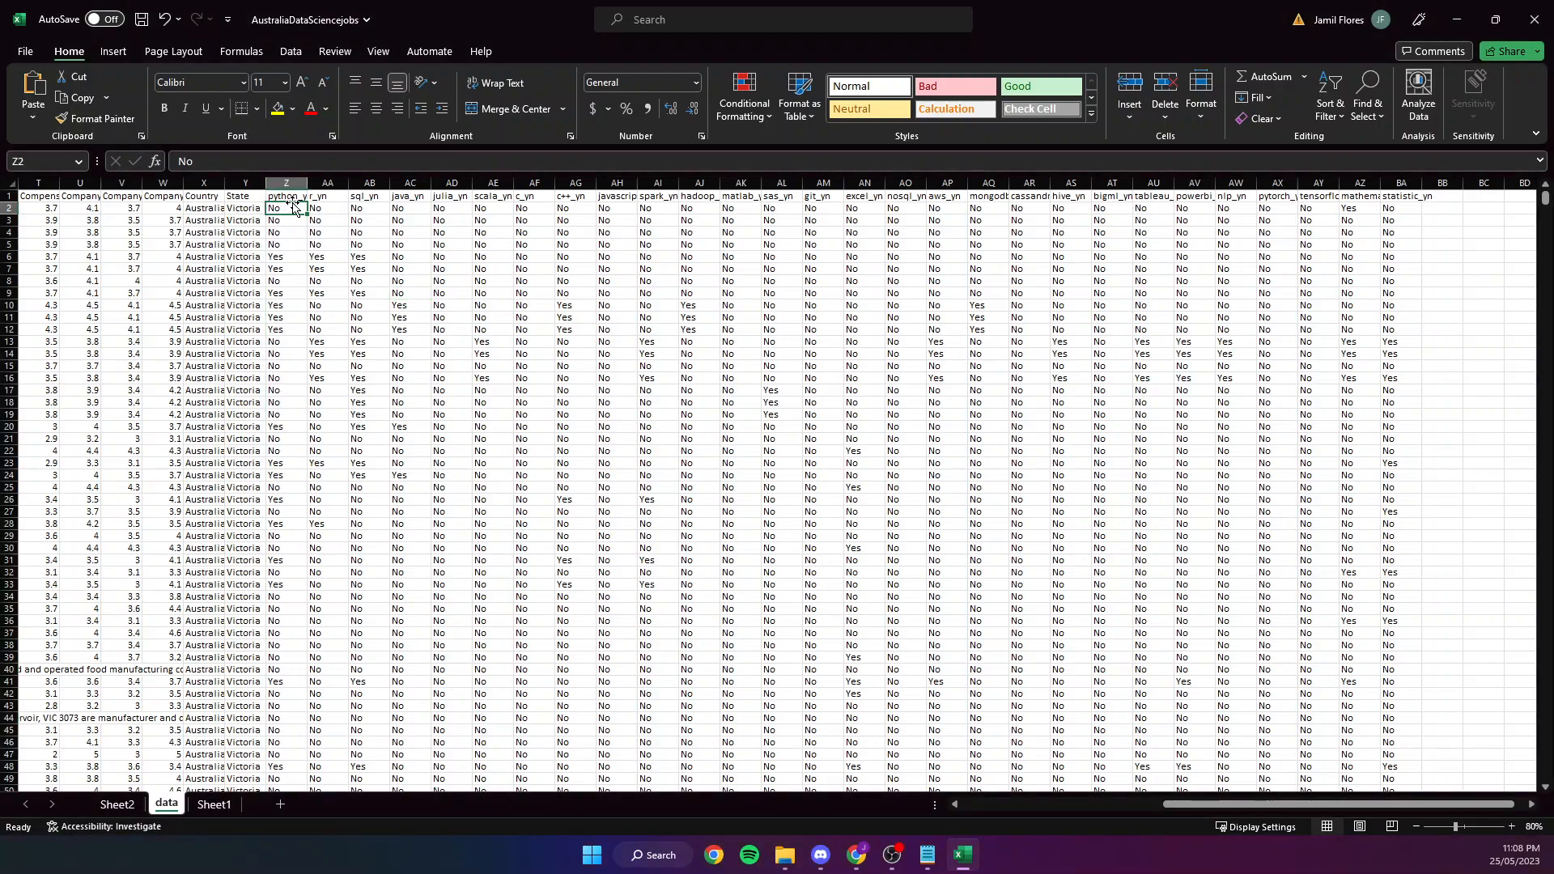
{"action": "left_click", "coordinate": [1357, 209]}
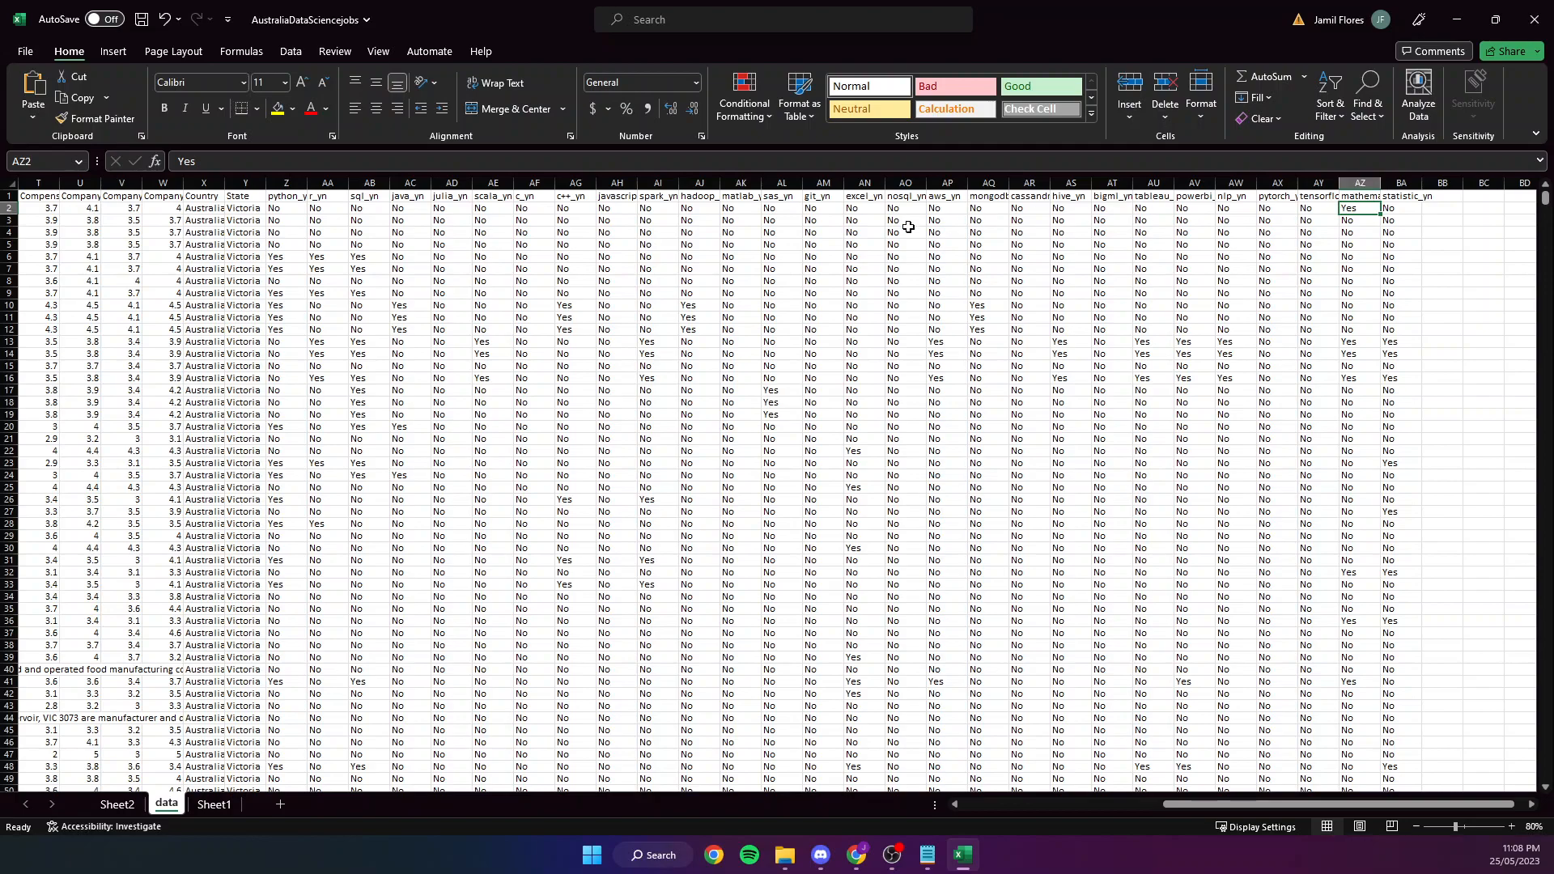
{"action": "left_click_drag", "start_coordinate": [286, 183], "coordinate": [1245, 301]}
{"action": "left_click", "coordinate": [917, 405]}
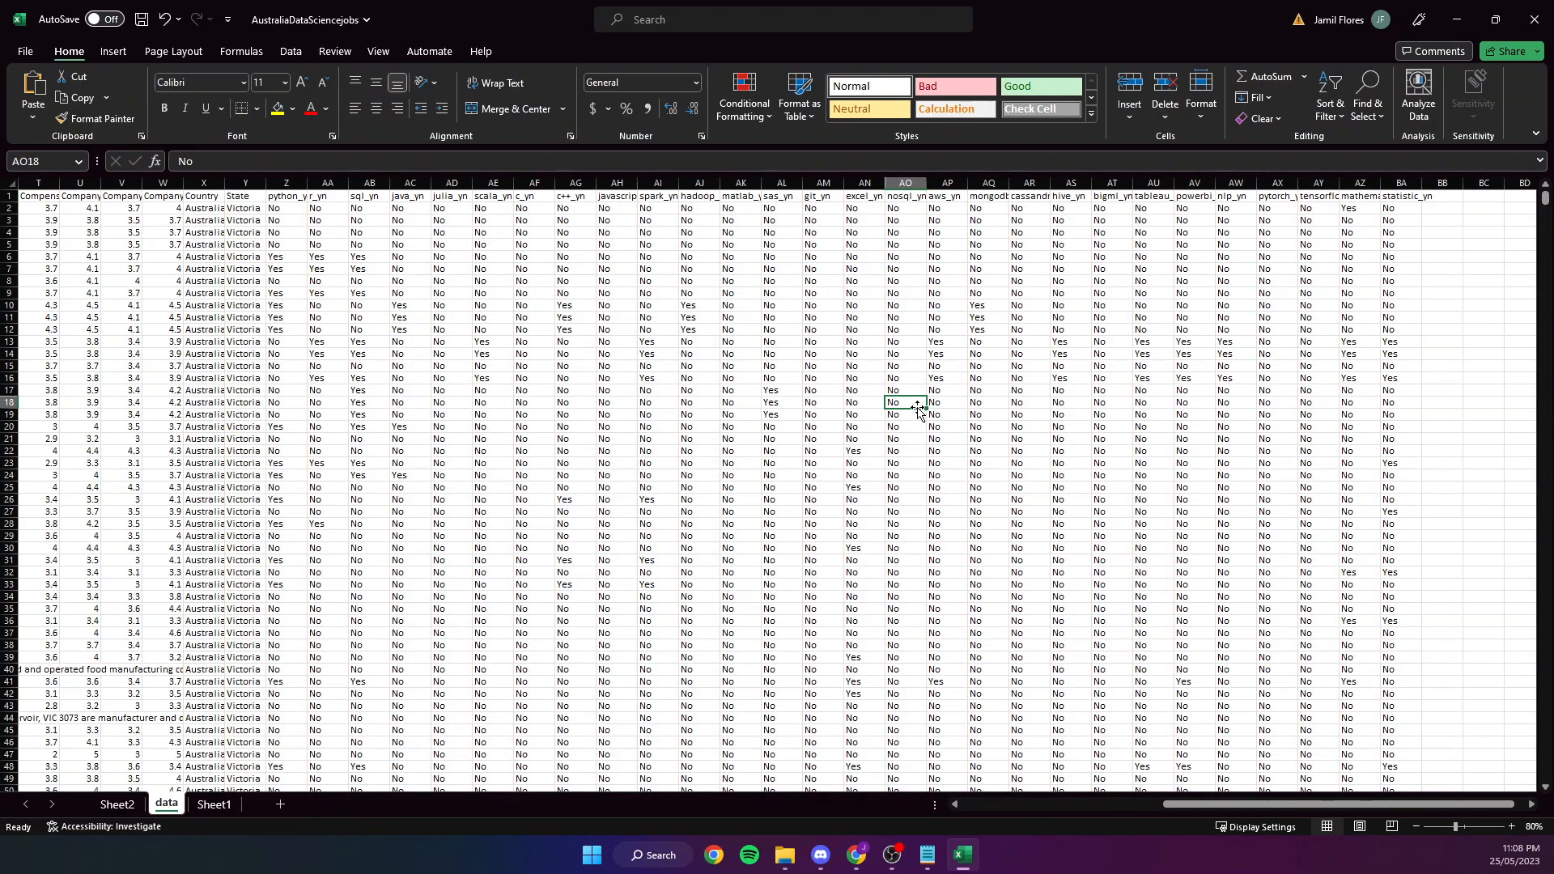
Undo both the Yes and the No replacements in the skill columns.
{"action": "key", "text": "ctrl+z"}
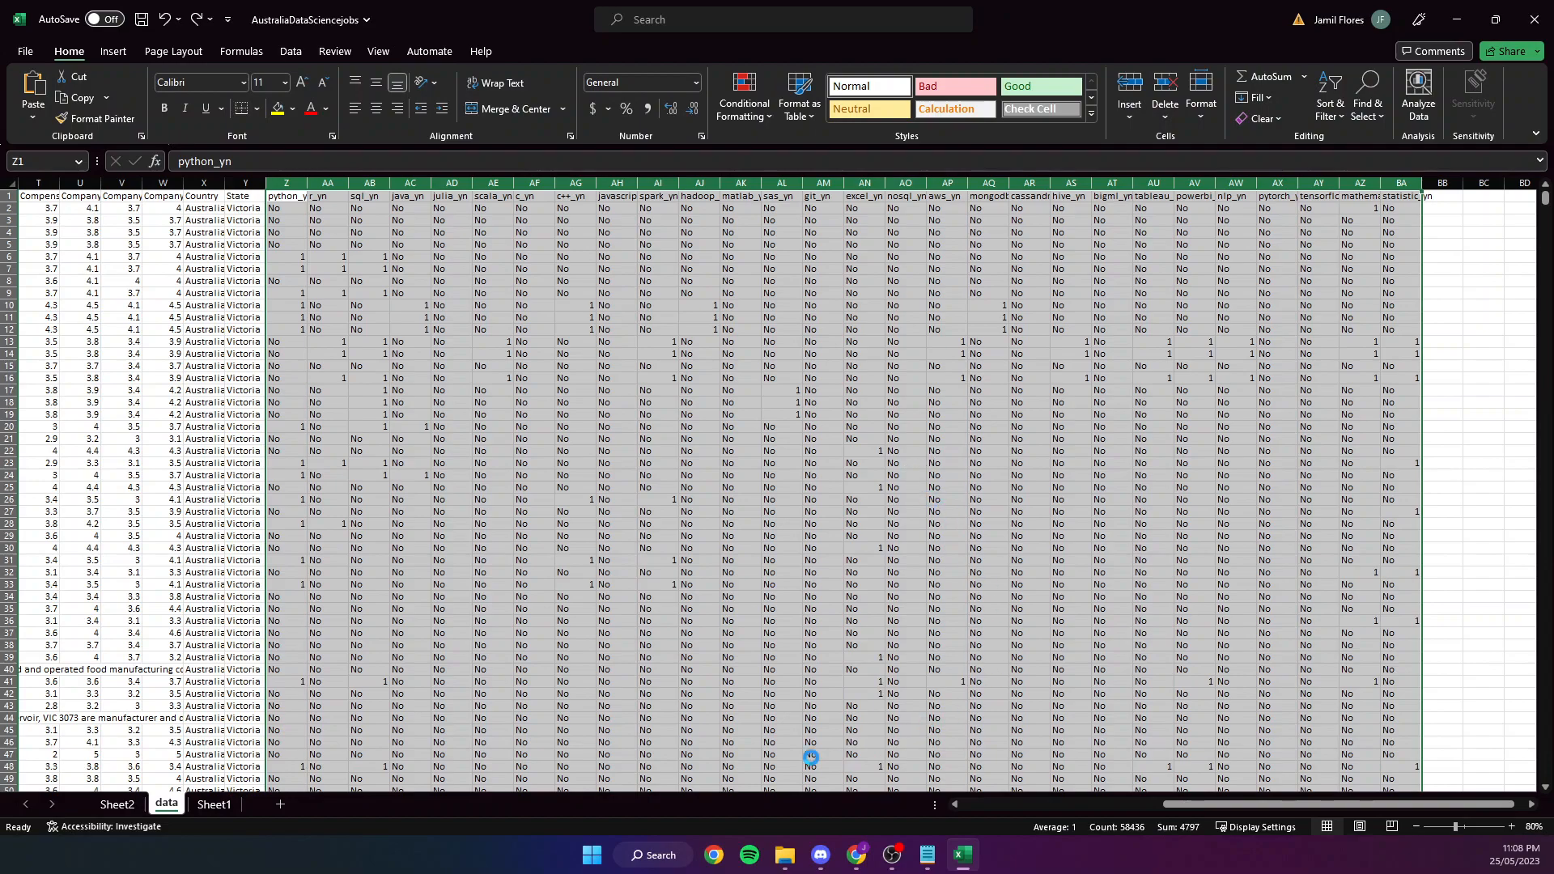
{"action": "left_click", "coordinate": [1182, 571]}
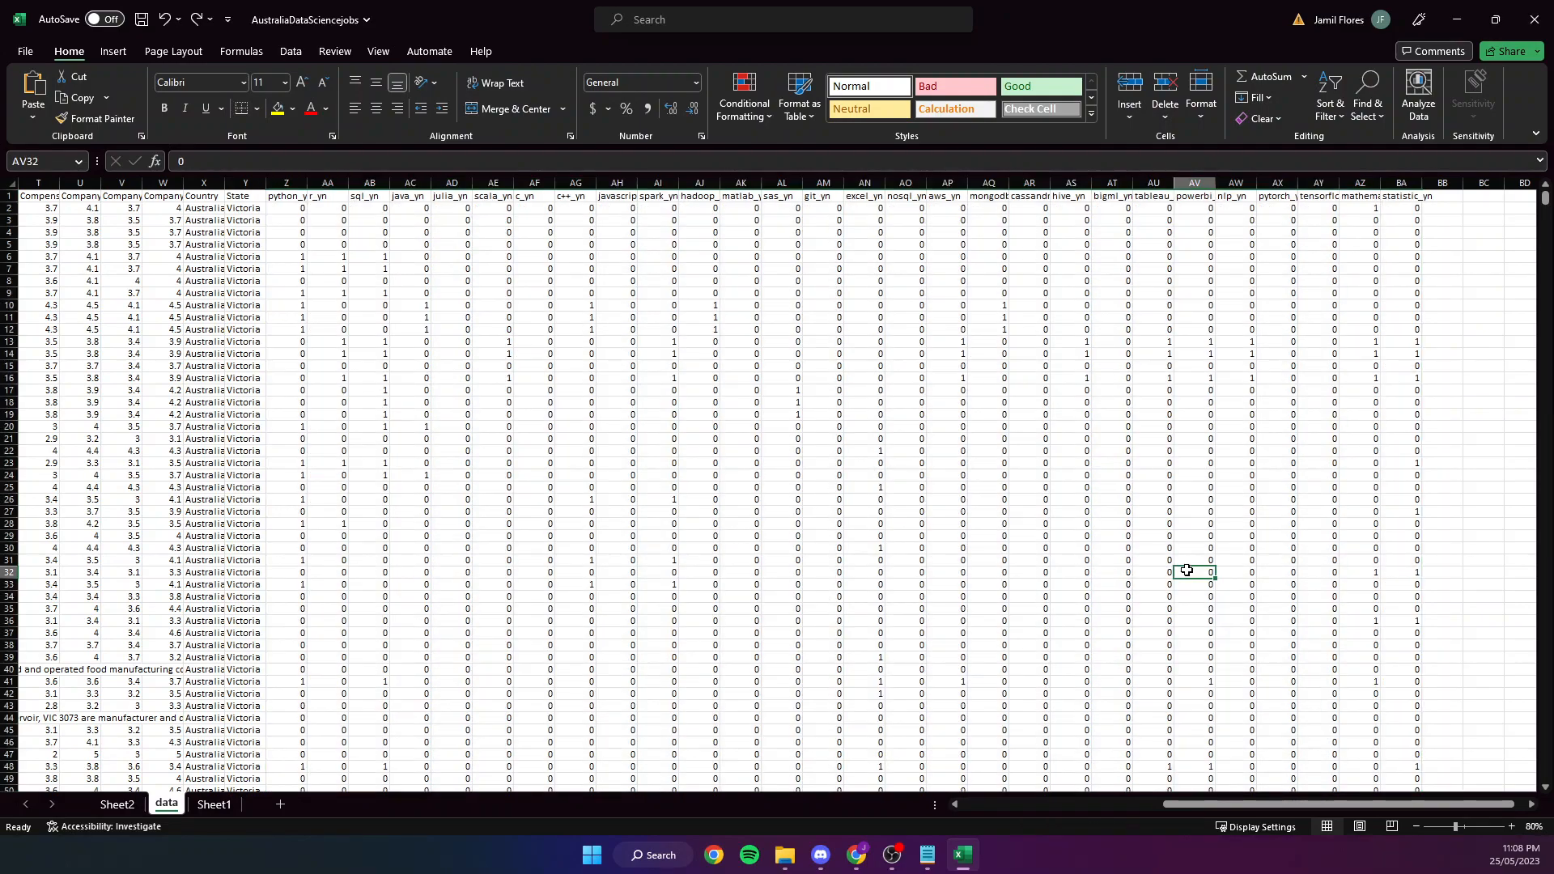
Add a new worksheet after Sheet1 and enter "Which of the programming languages or technologies do you use?" in cell A1.
{"action": "left_click", "coordinate": [281, 804]}
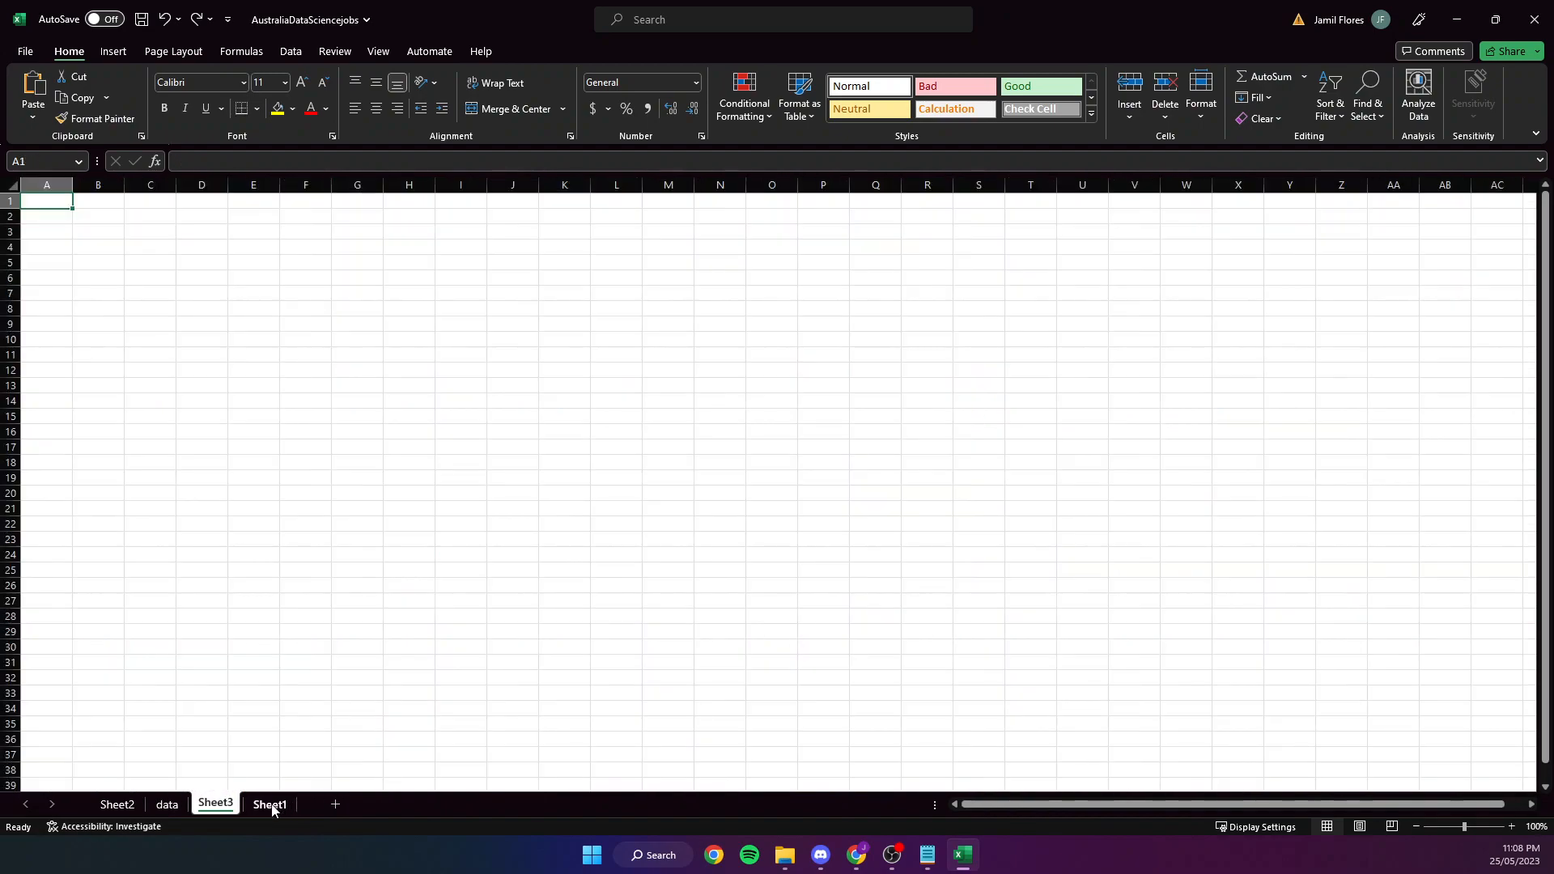
{"action": "left_click_drag", "start_coordinate": [297, 804], "coordinate": [298, 803]}
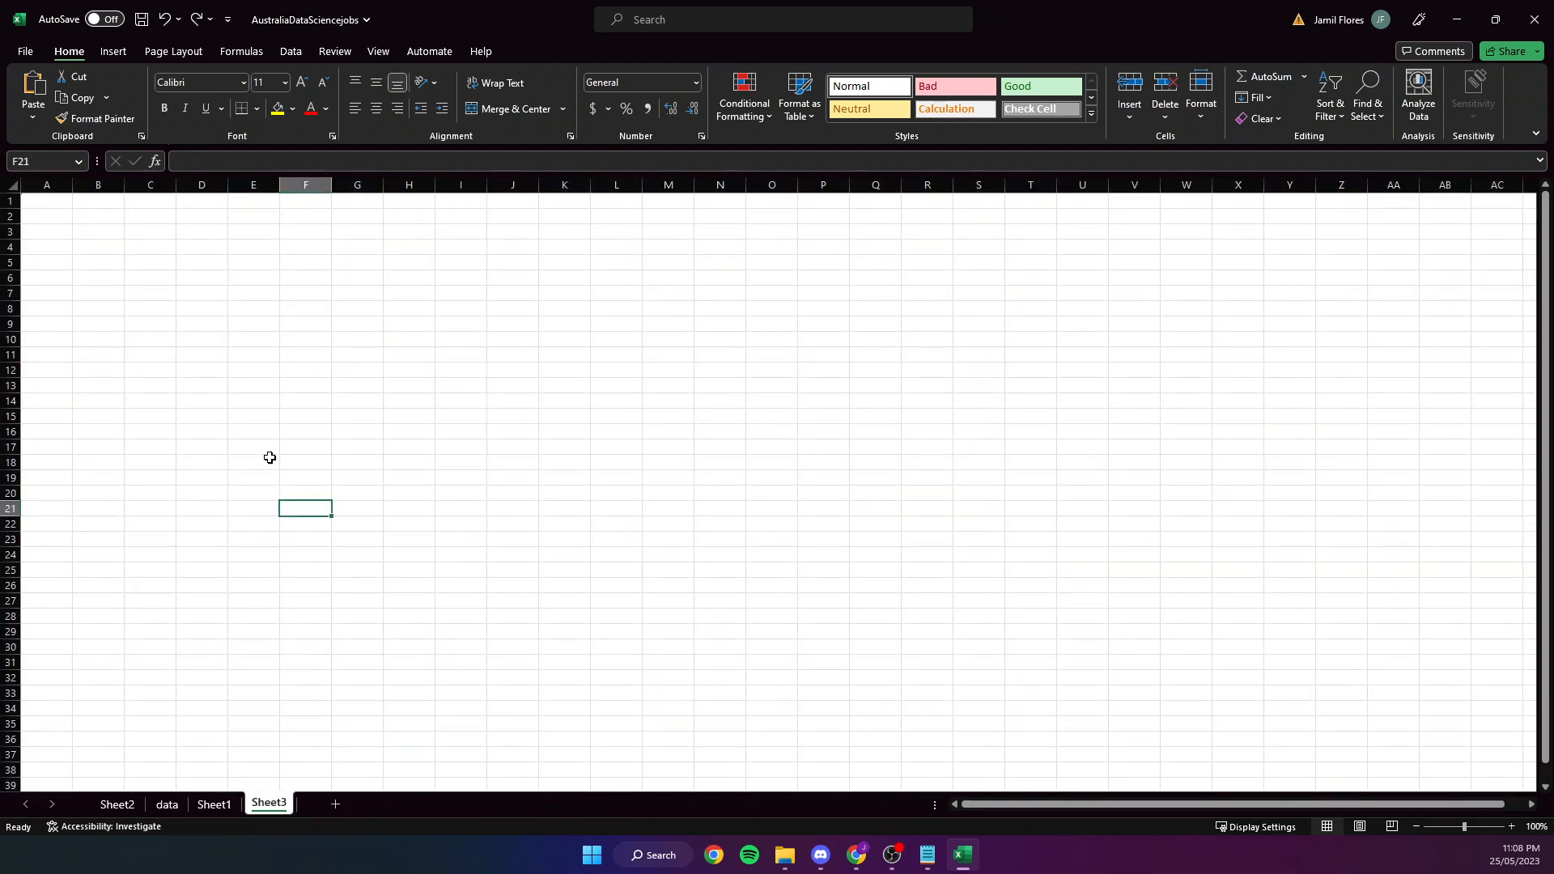
{"action": "left_click", "coordinate": [48, 201]}
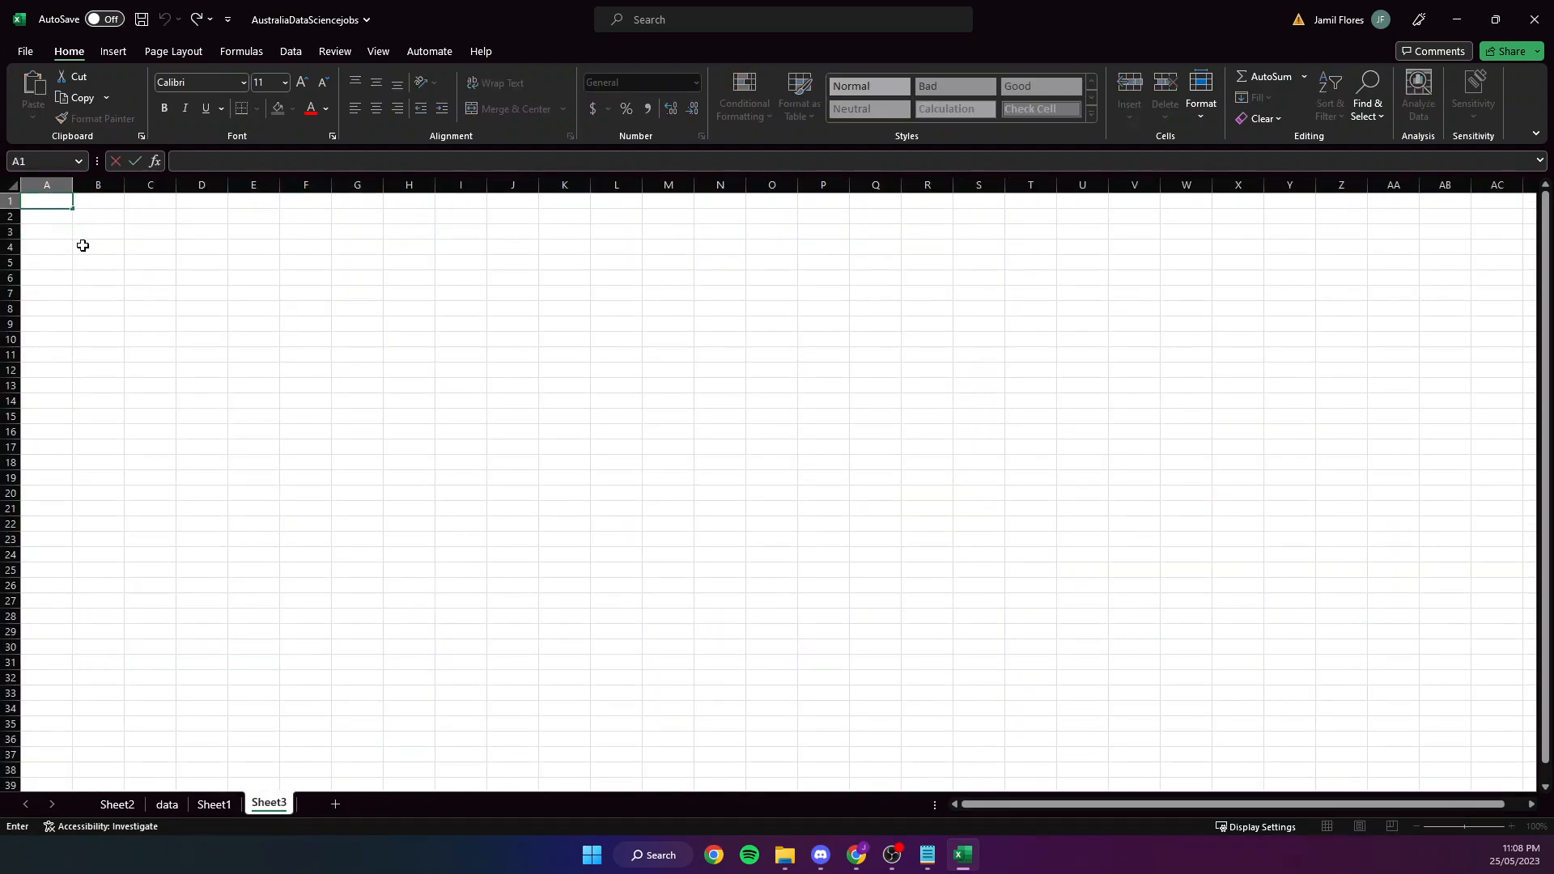
{"action": "type", "text": "Which of the programming language"}
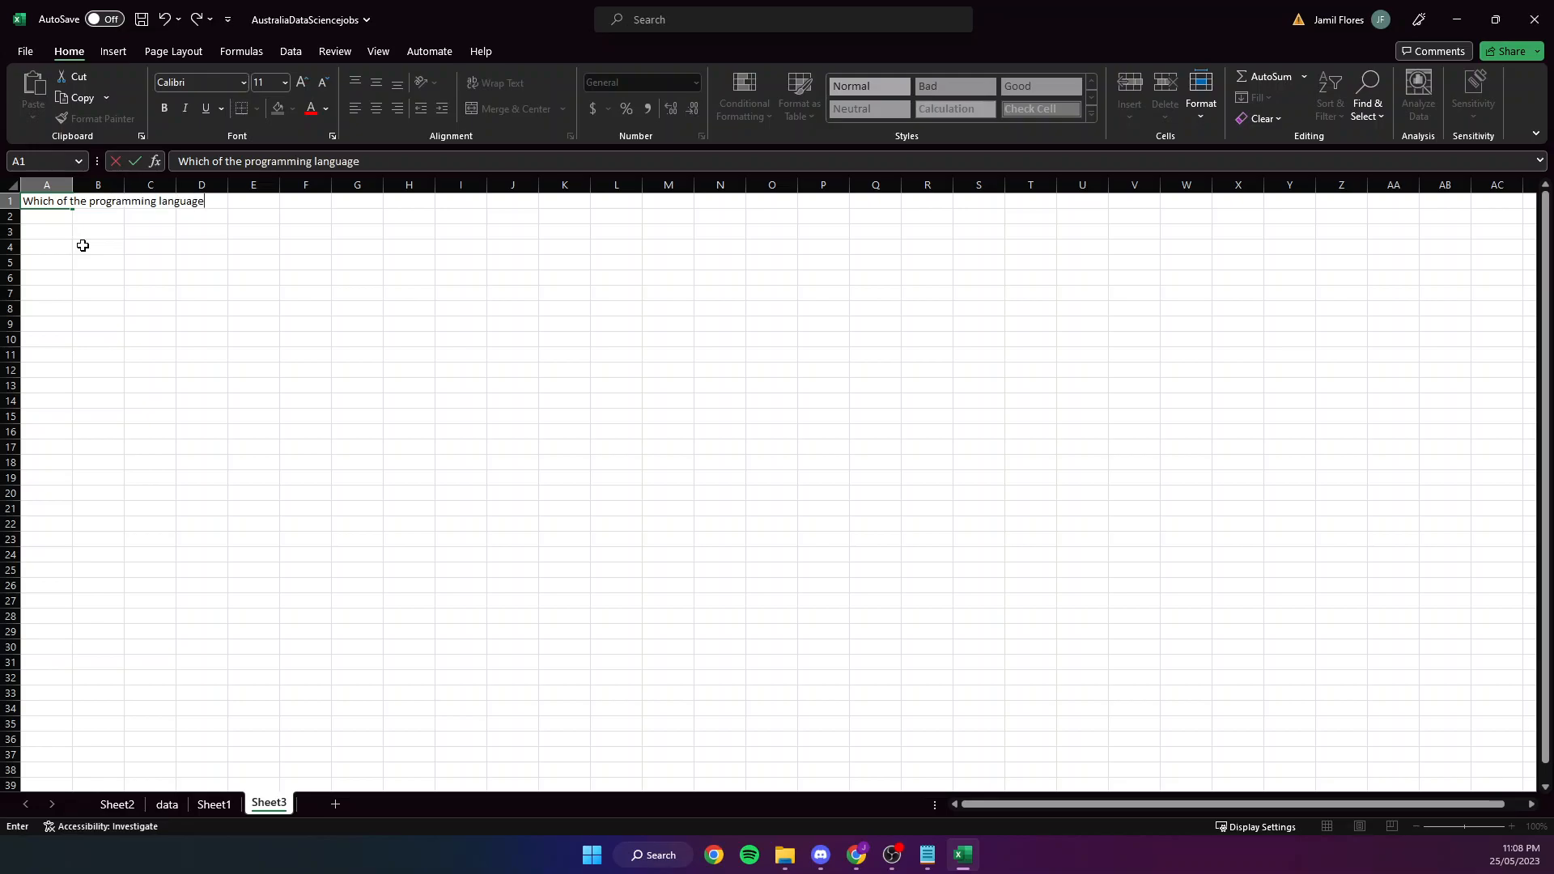
{"action": "type", "text": "s or technologies do yo"}
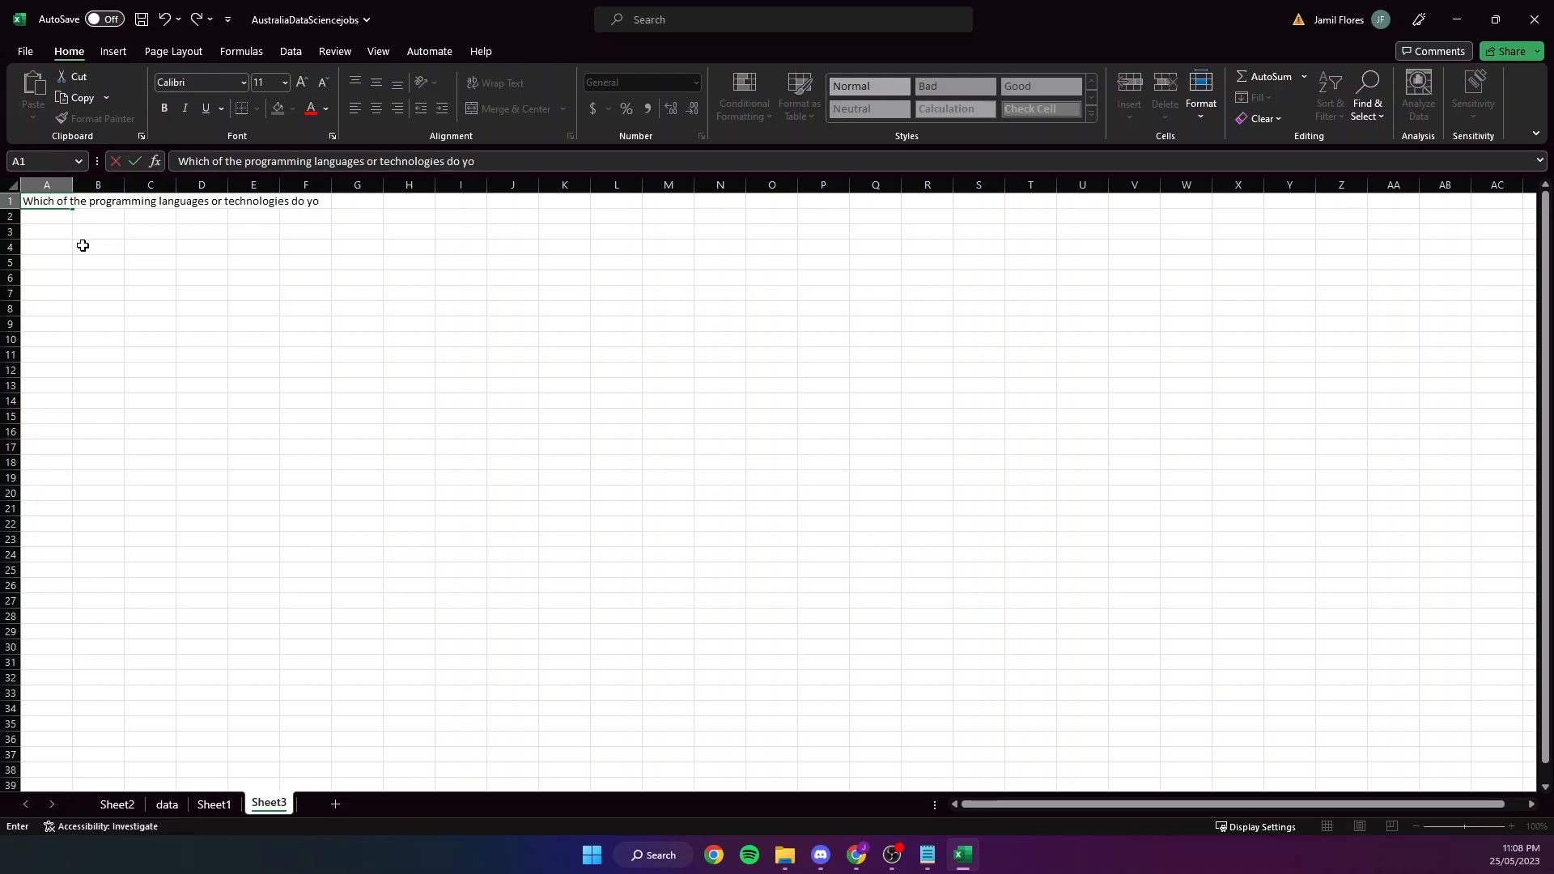
{"action": "type", "text": "u use?"}
{"action": "left_click", "coordinate": [83, 245]}
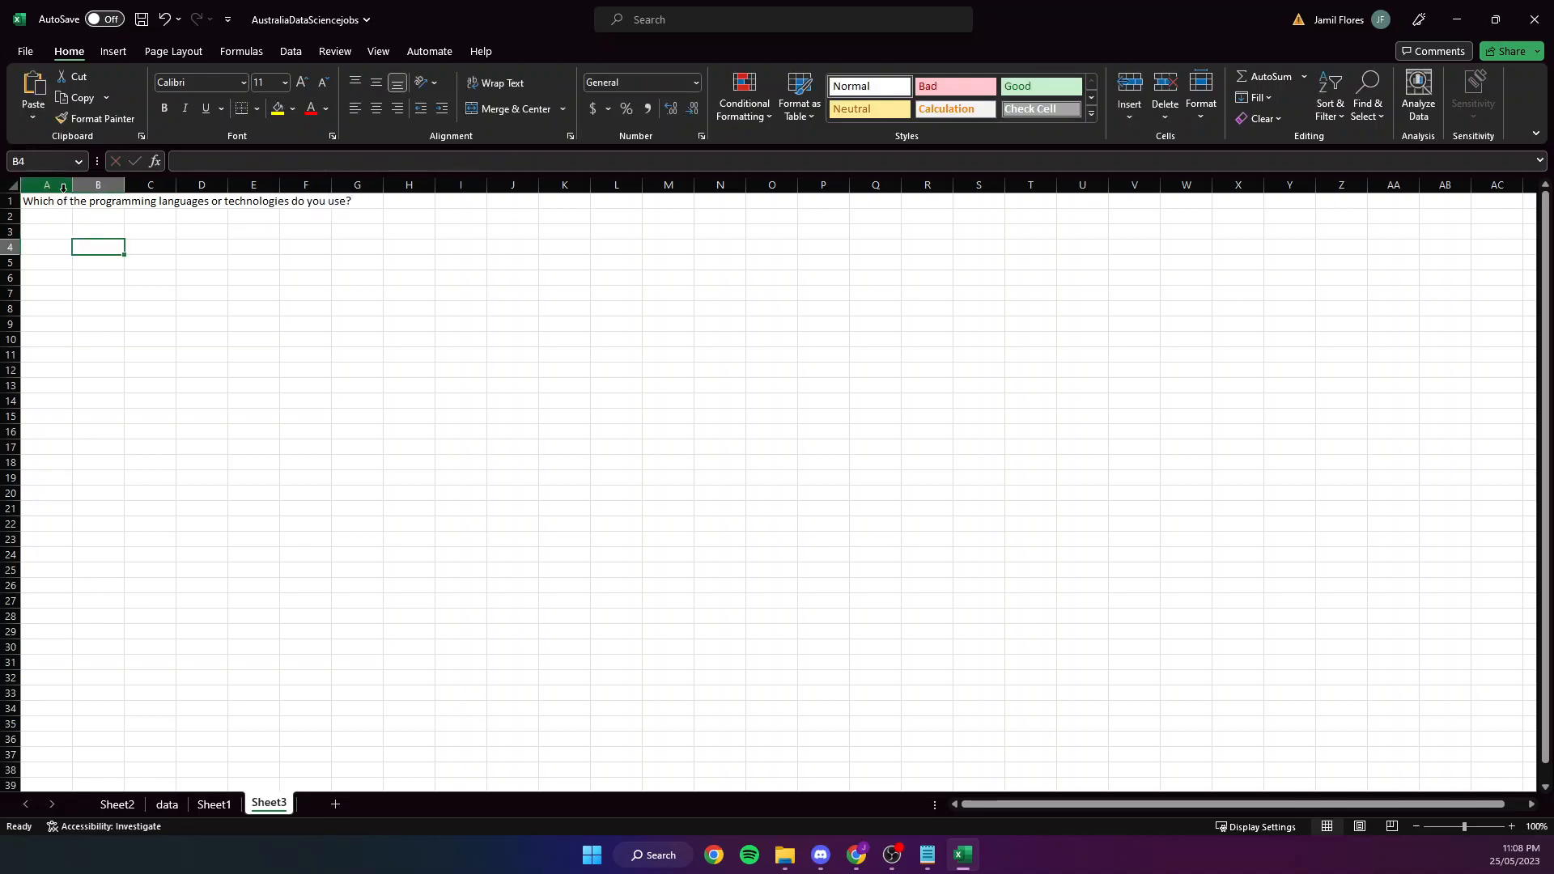
Fit the width of column A to the survey question.
{"action": "double_click", "coordinate": [73, 185]}
{"action": "left_click", "coordinate": [192, 185]}
{"action": "left_click", "coordinate": [443, 365]}
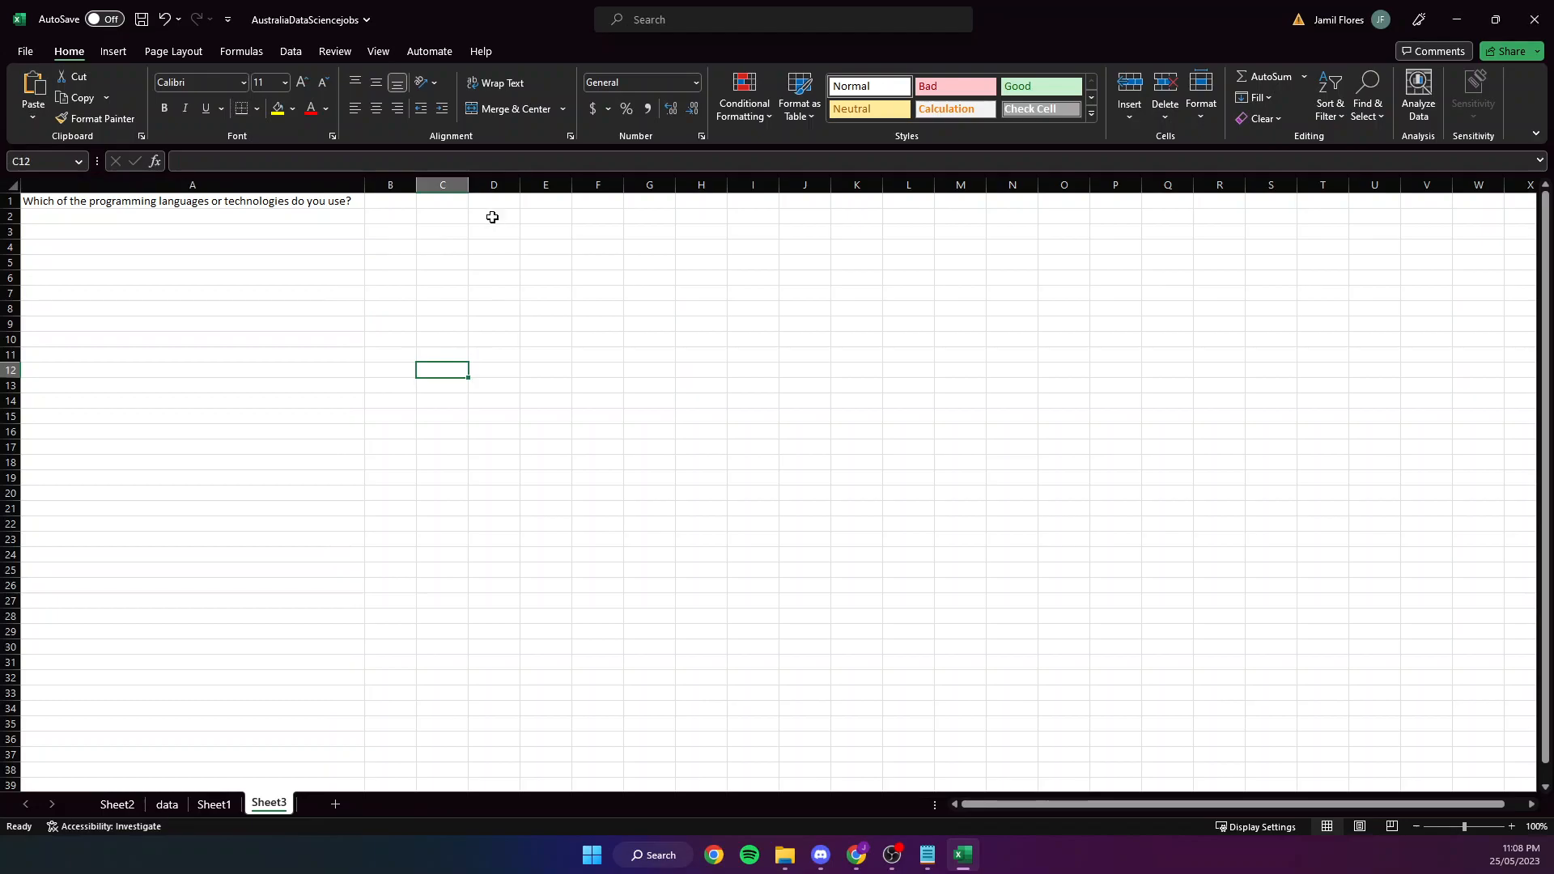
Enter Respondent1 in C1, fit column C to it, and fill the series across to Respondent6 in H1.
{"action": "left_click", "coordinate": [450, 201]}
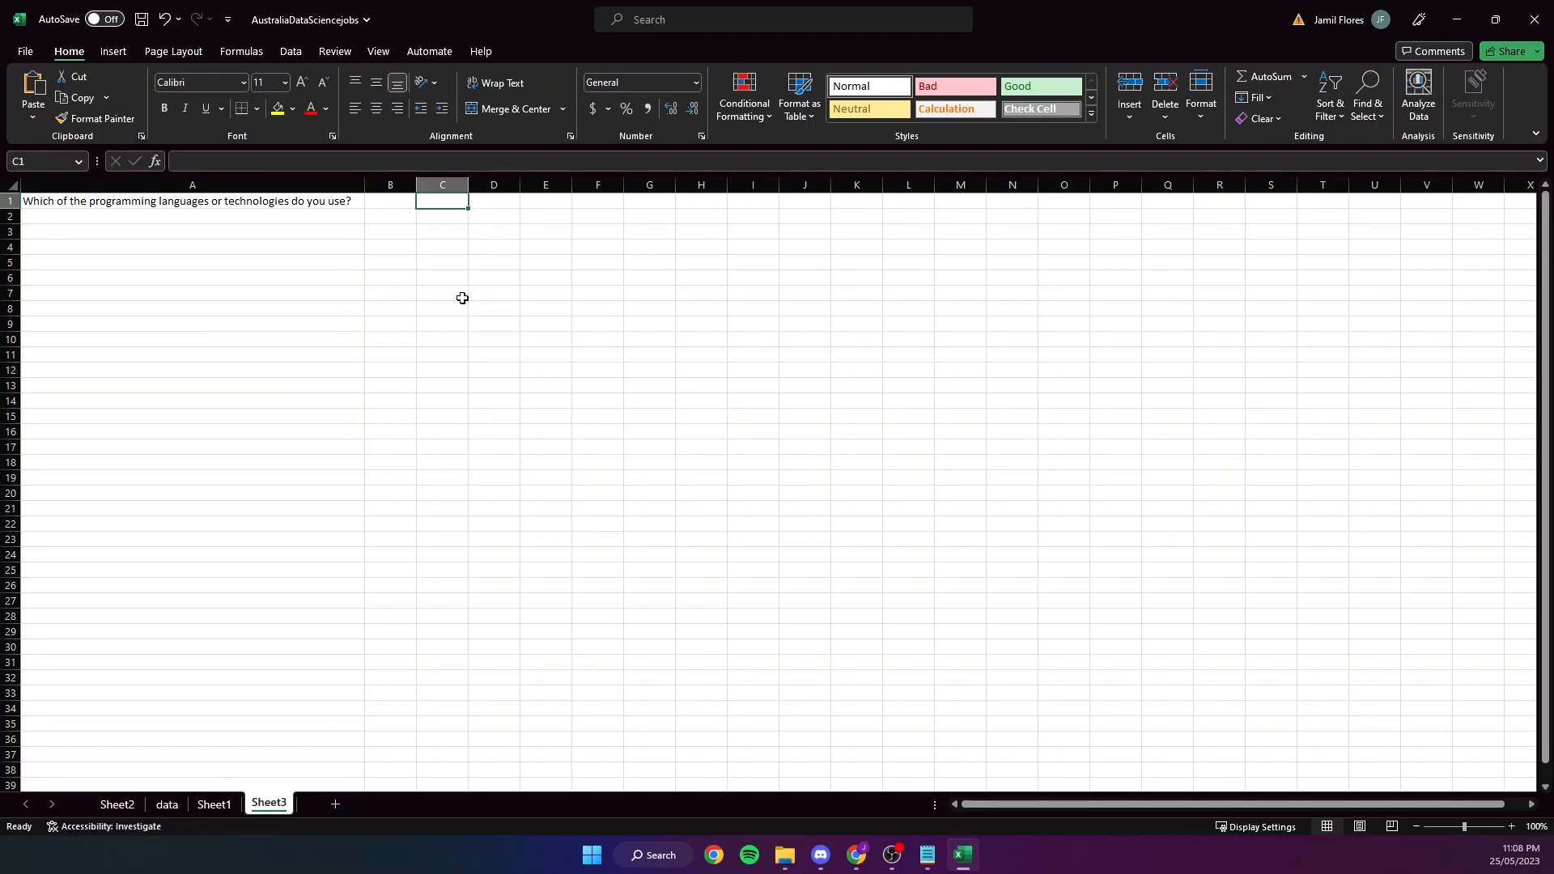
{"action": "type", "text": "User1"}
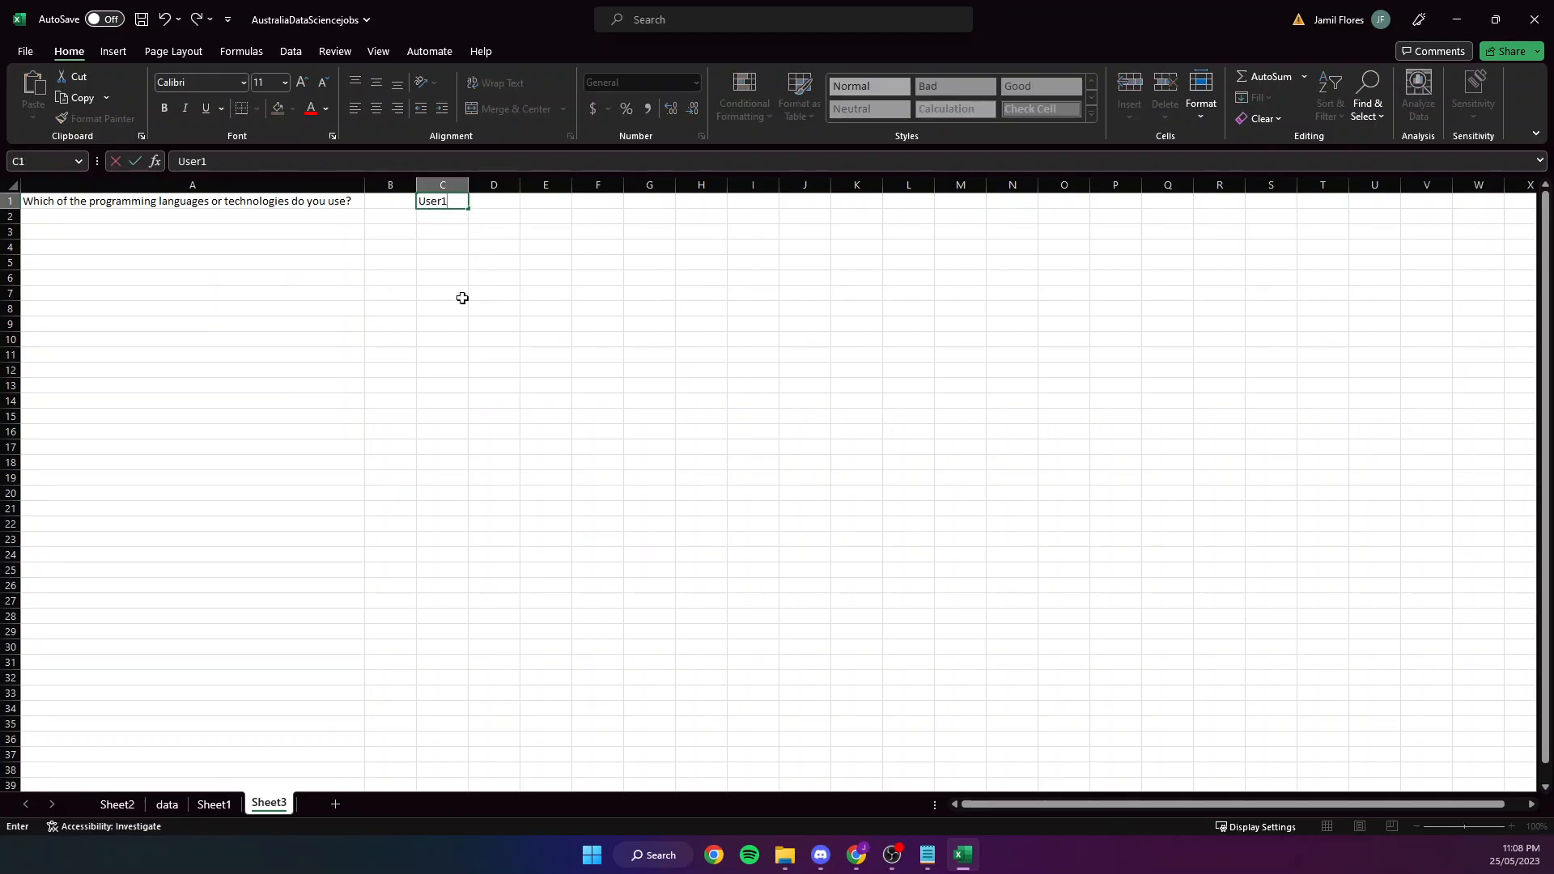
{"action": "type", "text": "Respondent1"}
{"action": "left_click", "coordinate": [462, 298]}
{"action": "double_click", "coordinate": [468, 186]}
{"action": "left_click", "coordinate": [469, 204]}
{"action": "left_click_drag", "start_coordinate": [490, 208], "coordinate": [738, 209]}
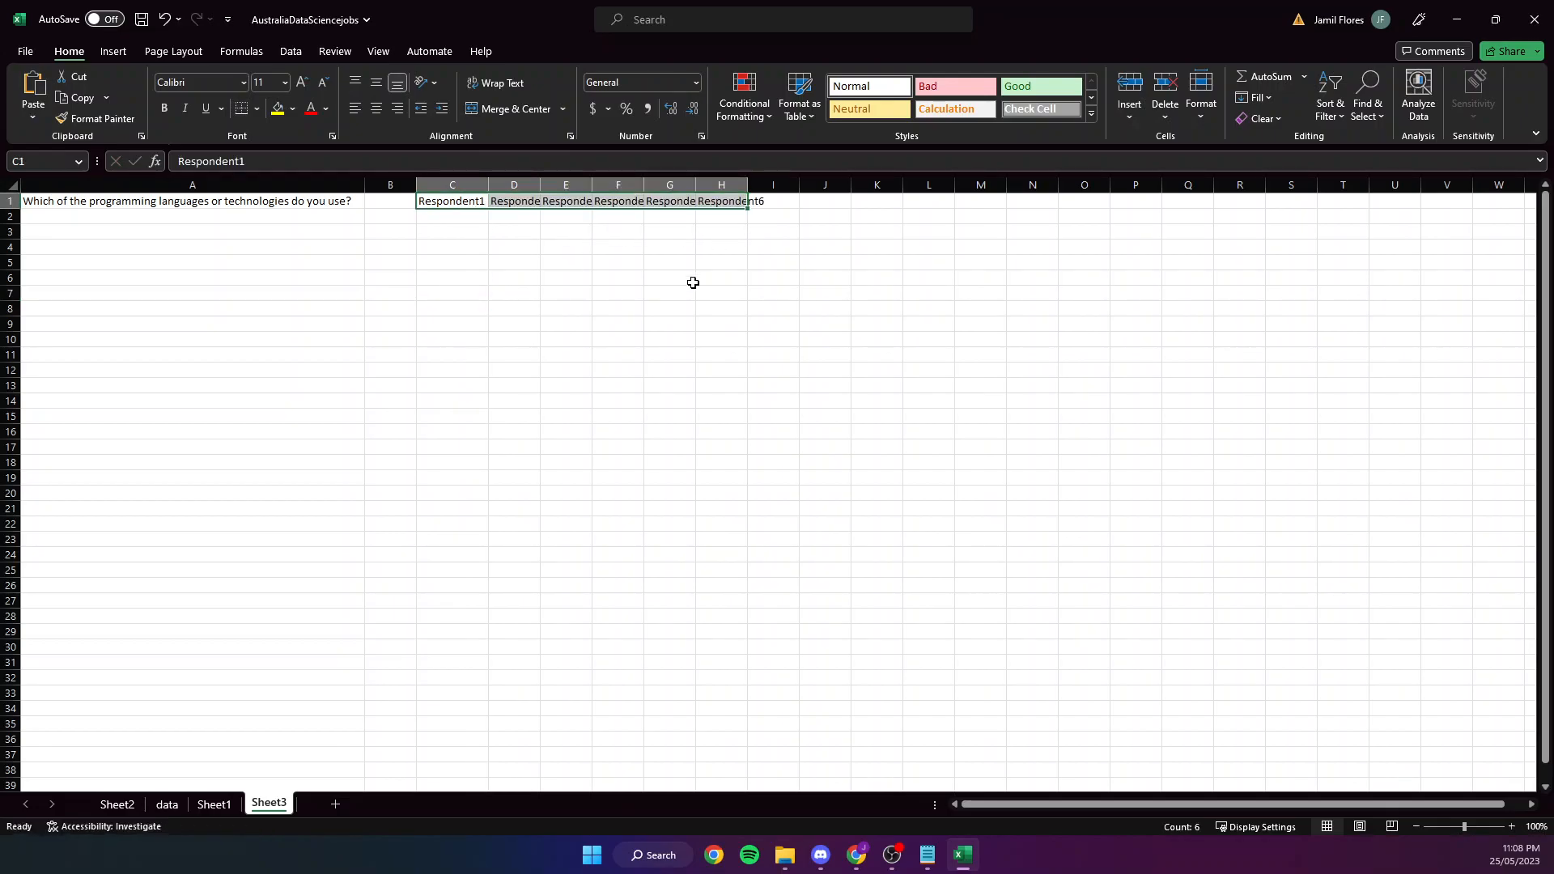
Fit the widths of columns D to H to their respondent headings.
{"action": "left_click", "coordinate": [618, 293]}
{"action": "double_click", "coordinate": [541, 183]}
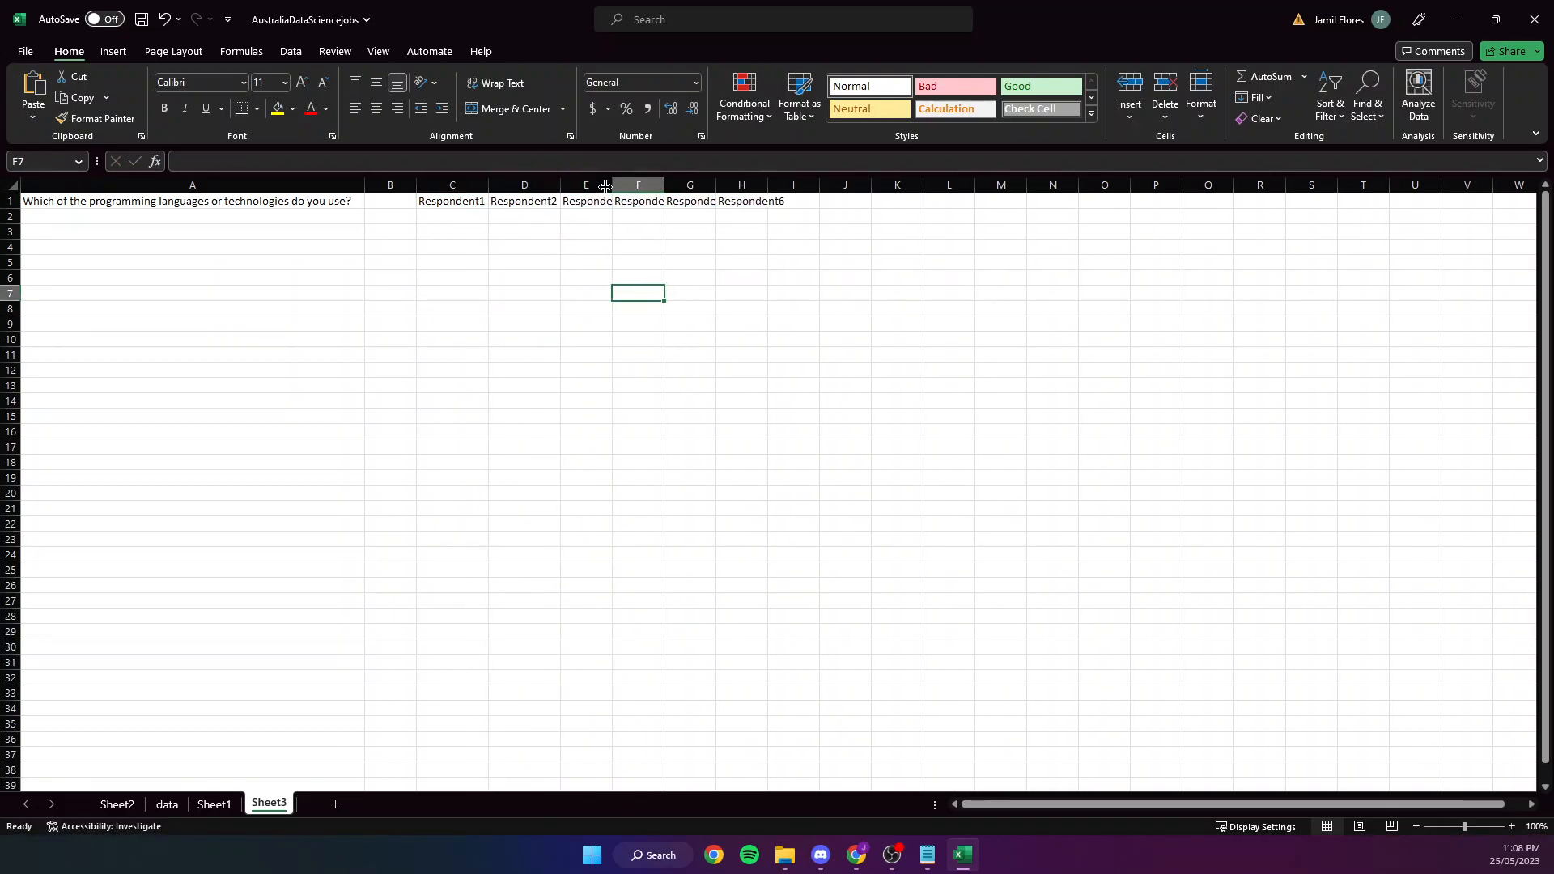
{"action": "double_click", "coordinate": [613, 186]}
{"action": "double_click", "coordinate": [684, 185]}
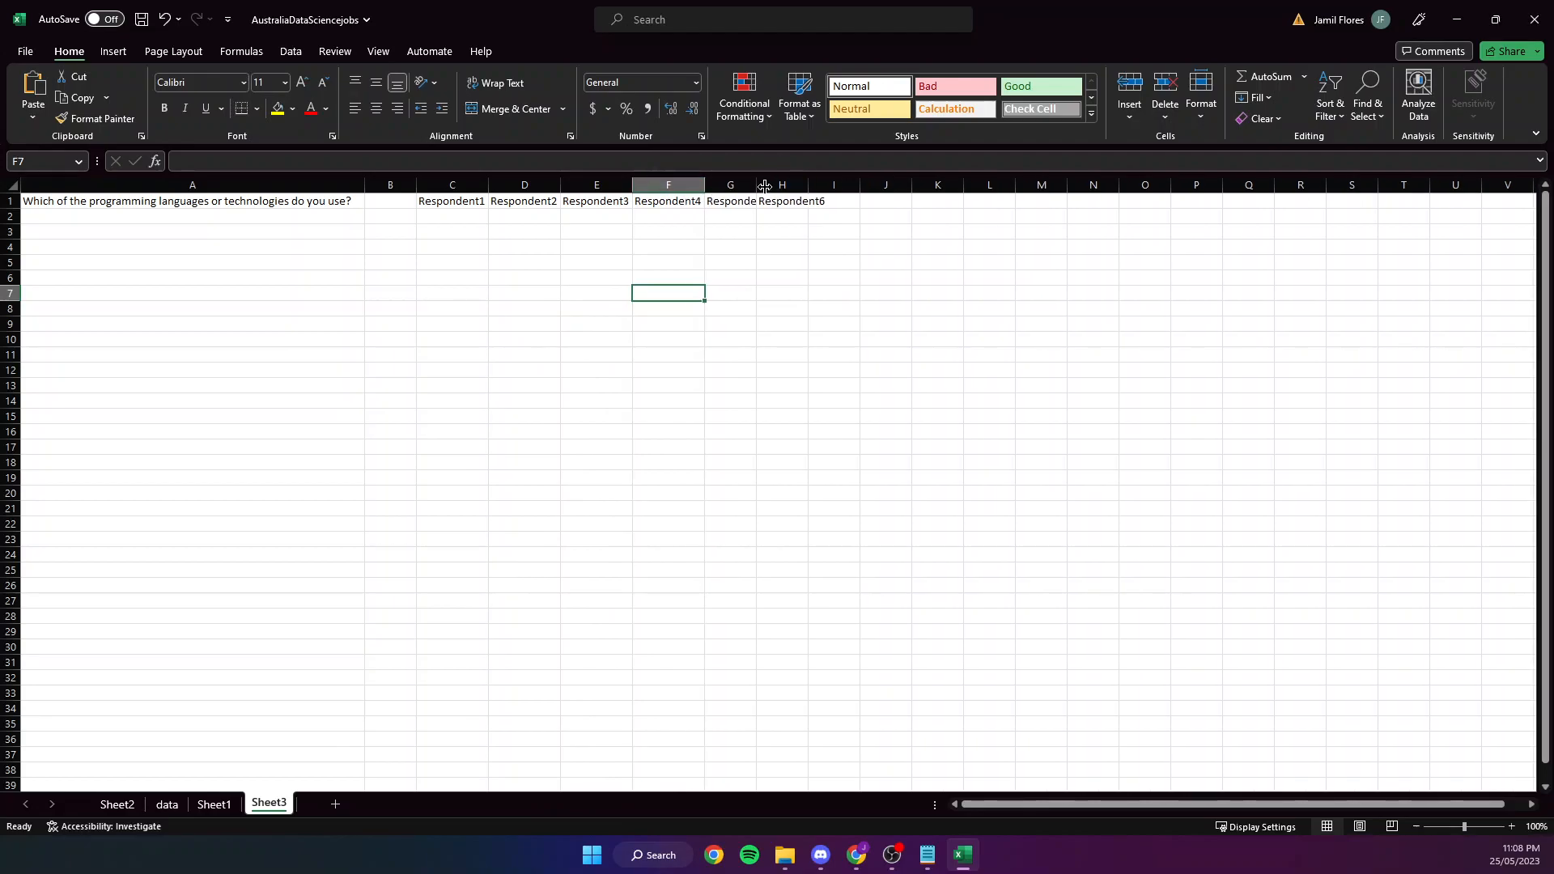
{"action": "double_click", "coordinate": [757, 183]}
{"action": "double_click", "coordinate": [829, 185]}
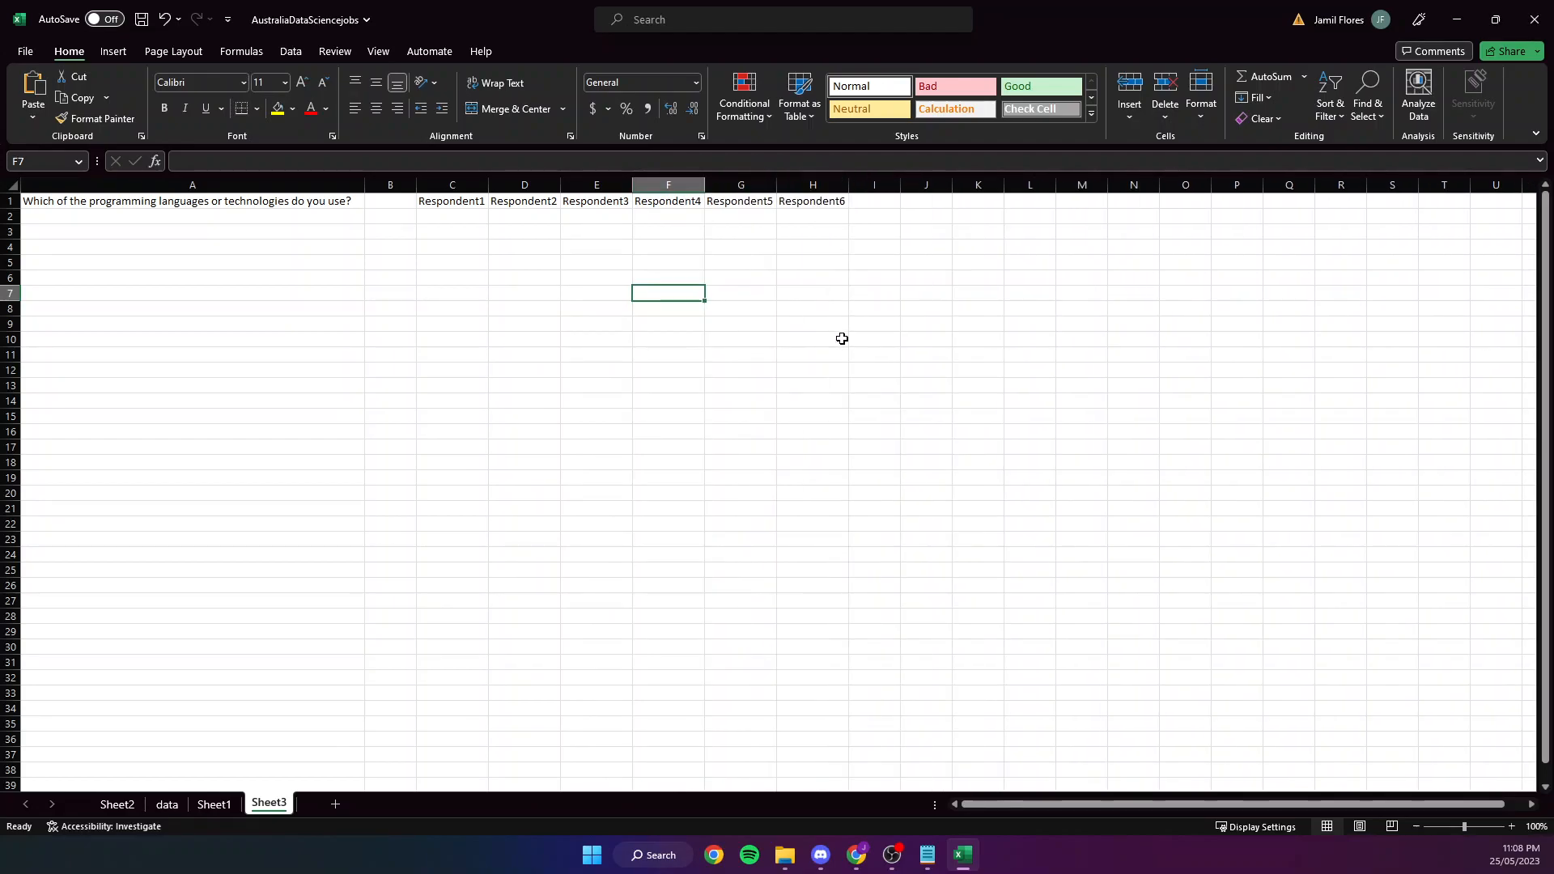
{"action": "left_click", "coordinate": [812, 385]}
Enter the checkbox option "[] Progamming Language 1" in C3 under Respondent1 and fit column C to it.
{"action": "left_click", "coordinate": [445, 216]}
{"action": "left_click", "coordinate": [455, 245]}
{"action": "left_click", "coordinate": [454, 228]}
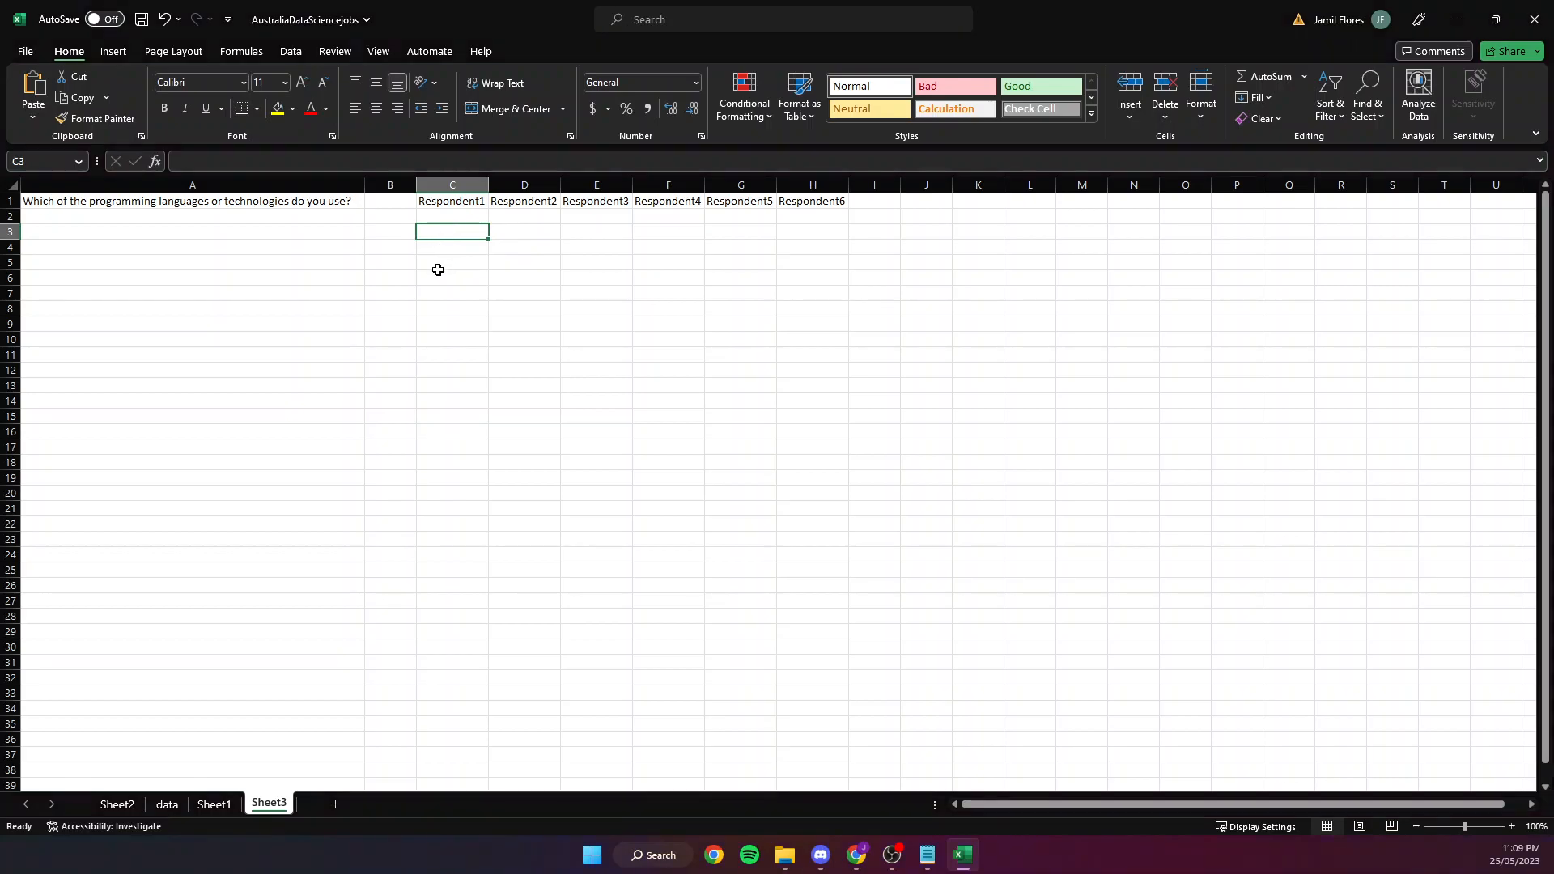
{"action": "type", "text": "[]"}
{"action": "key", "text": "ctrl+Return"}
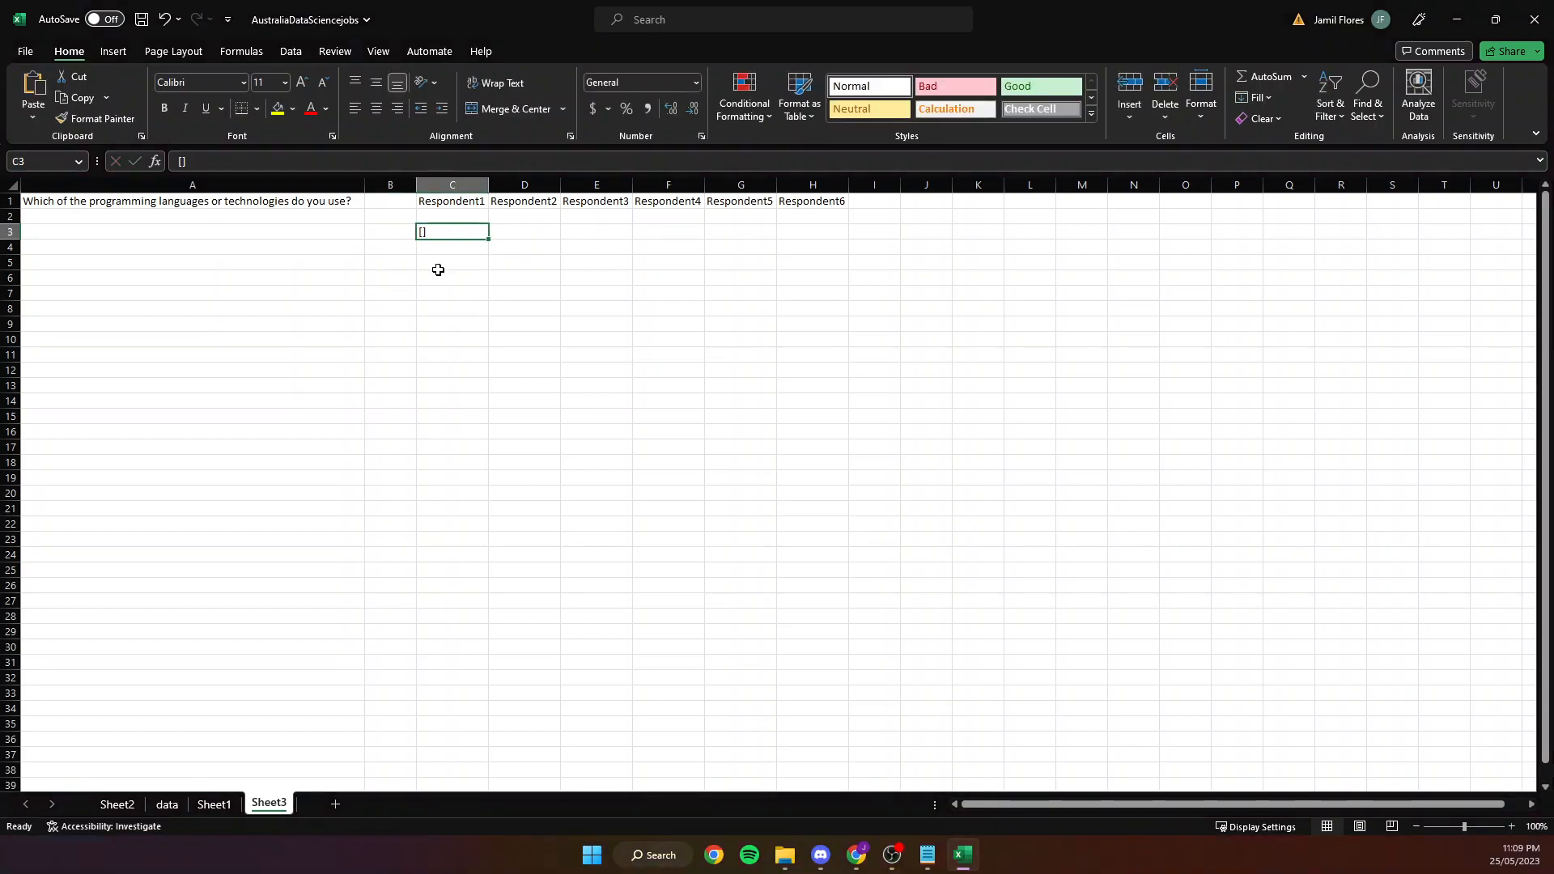
{"action": "double_click", "coordinate": [444, 231]}
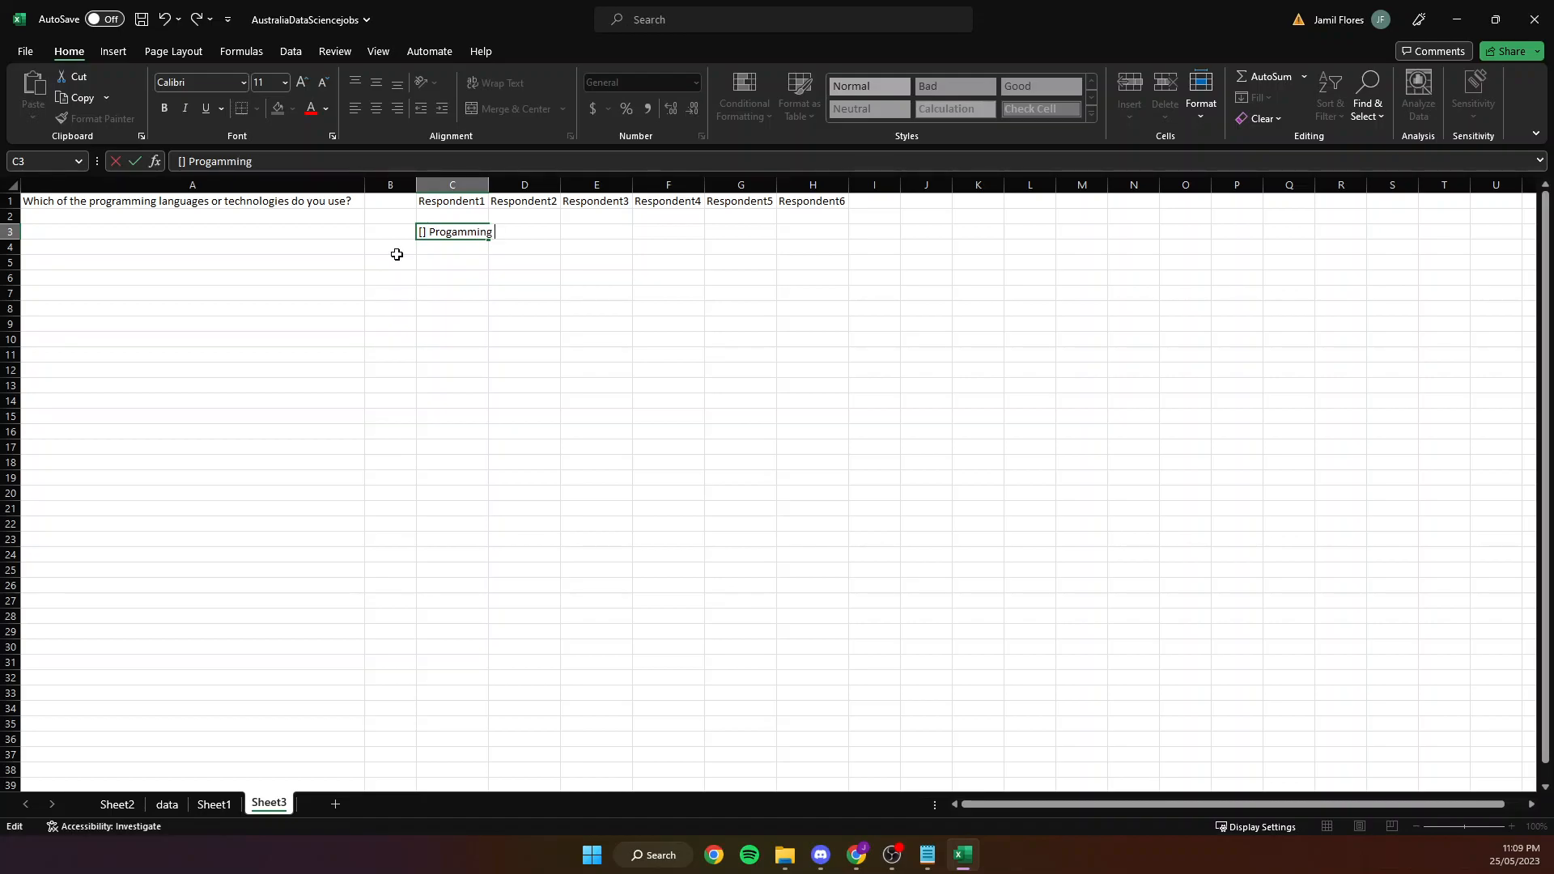
{"action": "type", "text": "age 1"}
{"action": "left_click", "coordinate": [571, 370]}
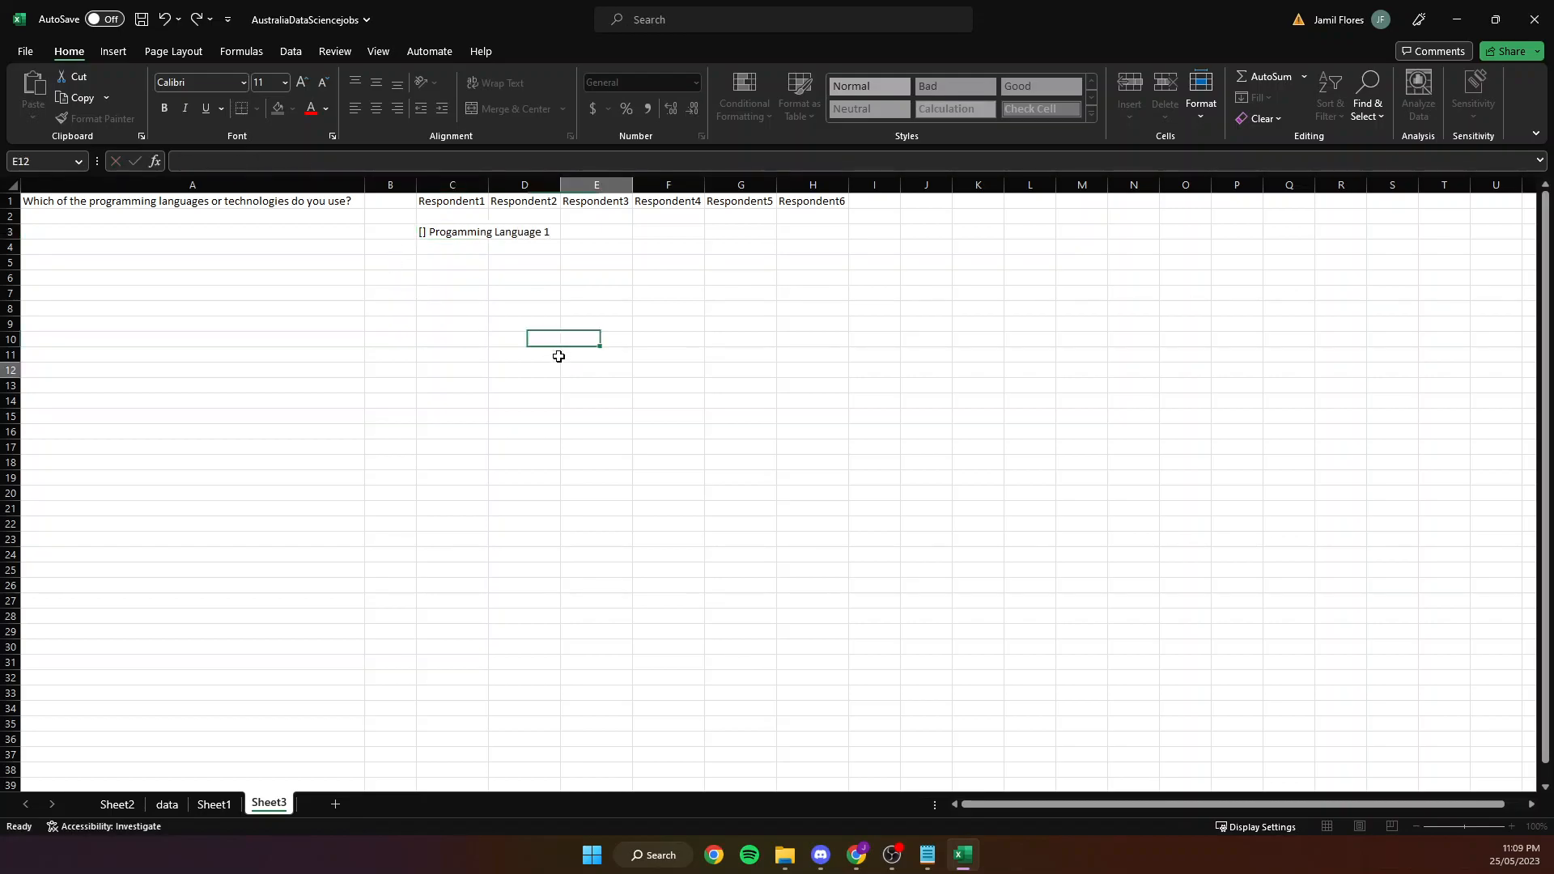
{"action": "double_click", "coordinate": [489, 185]}
Fill the option label from C3 across to H3 for the other respondents.
{"action": "left_click", "coordinate": [482, 228]}
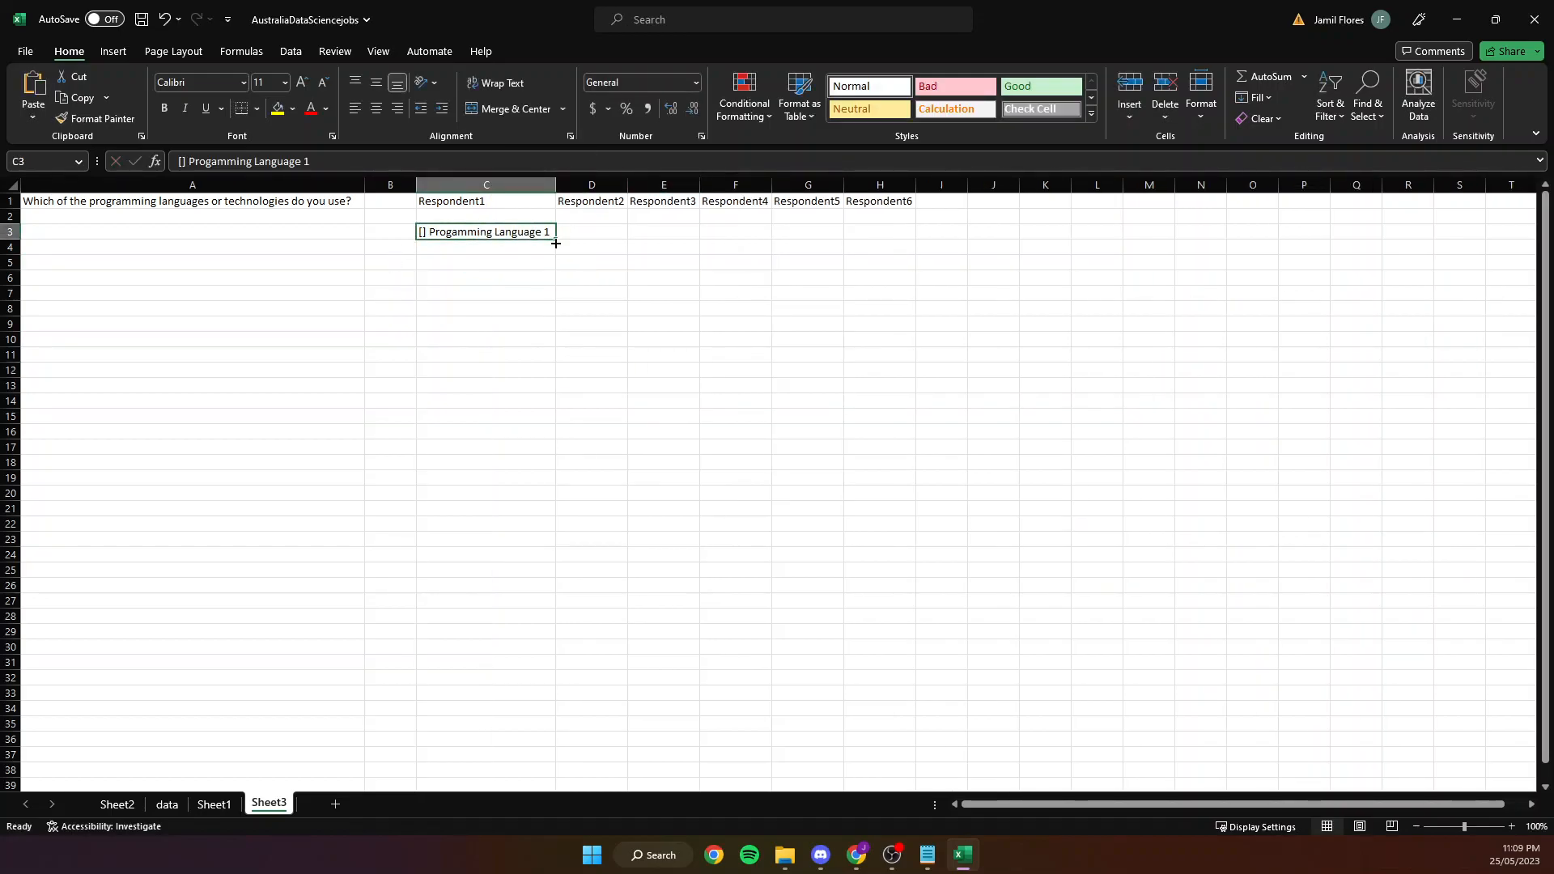
{"action": "left_click_drag", "start_coordinate": [555, 239], "coordinate": [859, 243]}
{"action": "left_click", "coordinate": [628, 292]}
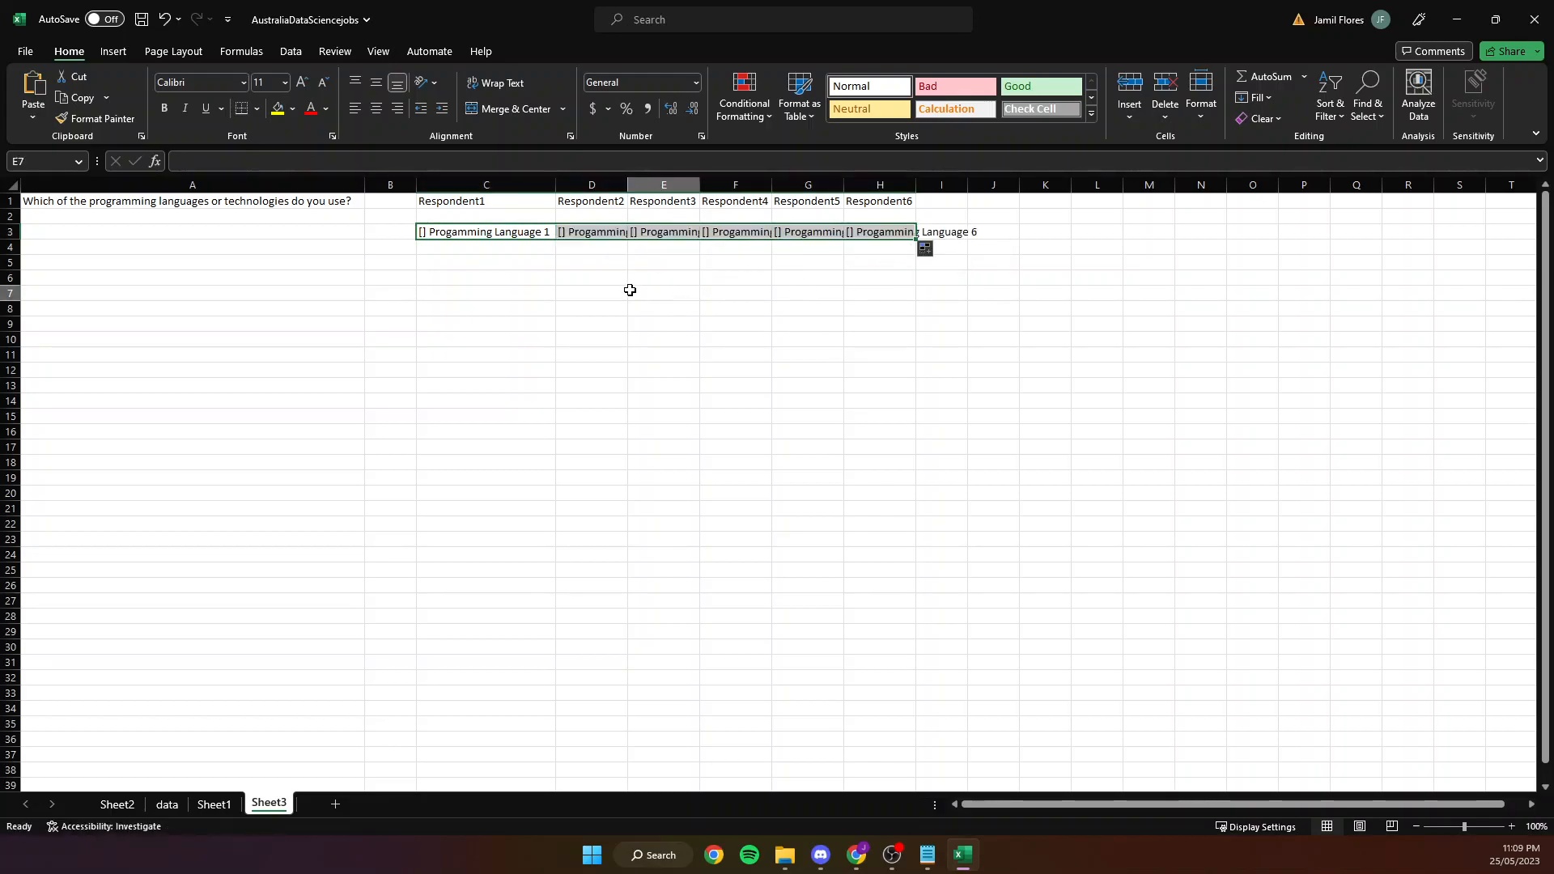
Fit the widths of columns D to H to the option labels in row 3.
{"action": "double_click", "coordinate": [627, 186]}
{"action": "double_click", "coordinate": [767, 186]}
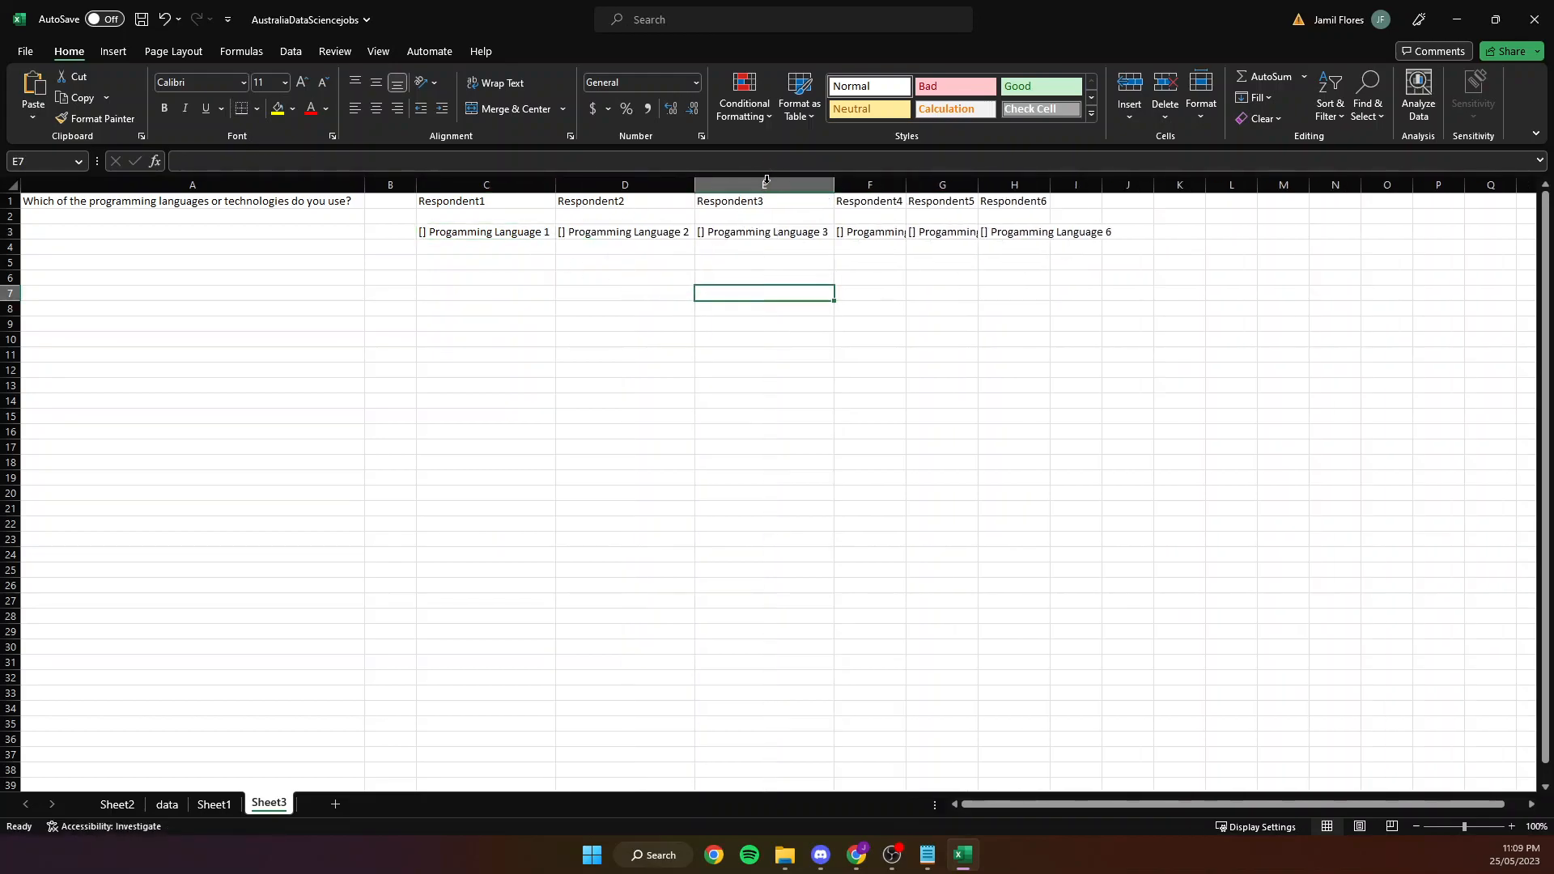
{"action": "double_click", "coordinate": [906, 186]}
{"action": "double_click", "coordinate": [1045, 185]}
{"action": "double_click", "coordinate": [1182, 185]}
{"action": "left_click", "coordinate": [764, 278]}
Change the option labels in D3 to H3 so that each reads "[] Progamming Language 1".
{"action": "double_click", "coordinate": [688, 231]}
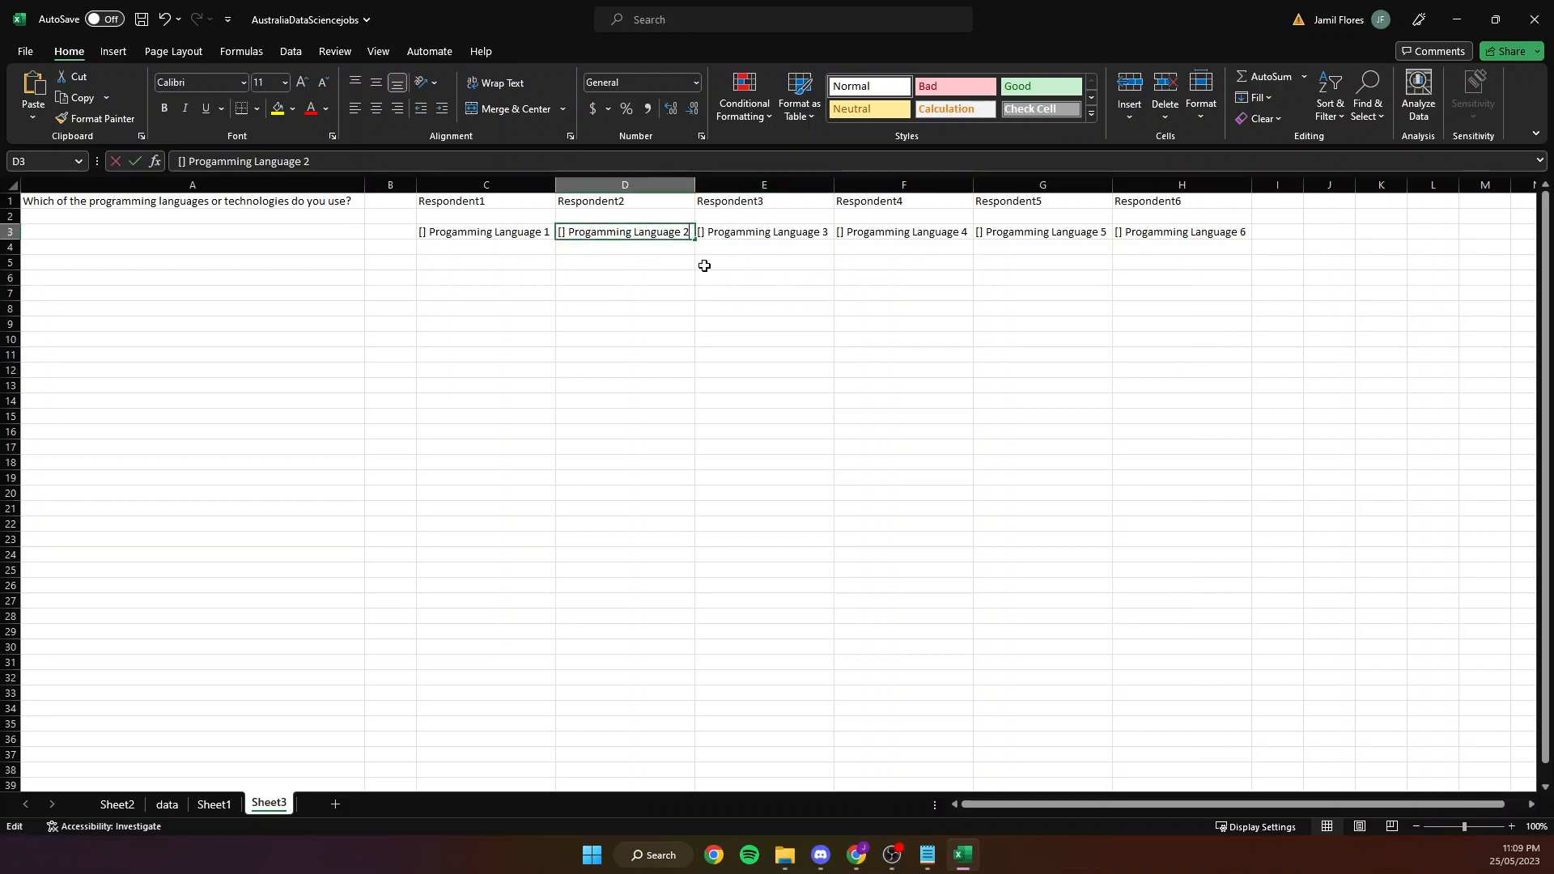
{"action": "left_click", "coordinate": [656, 286]}
{"action": "left_click_drag", "start_coordinate": [528, 235], "coordinate": [1202, 251]}
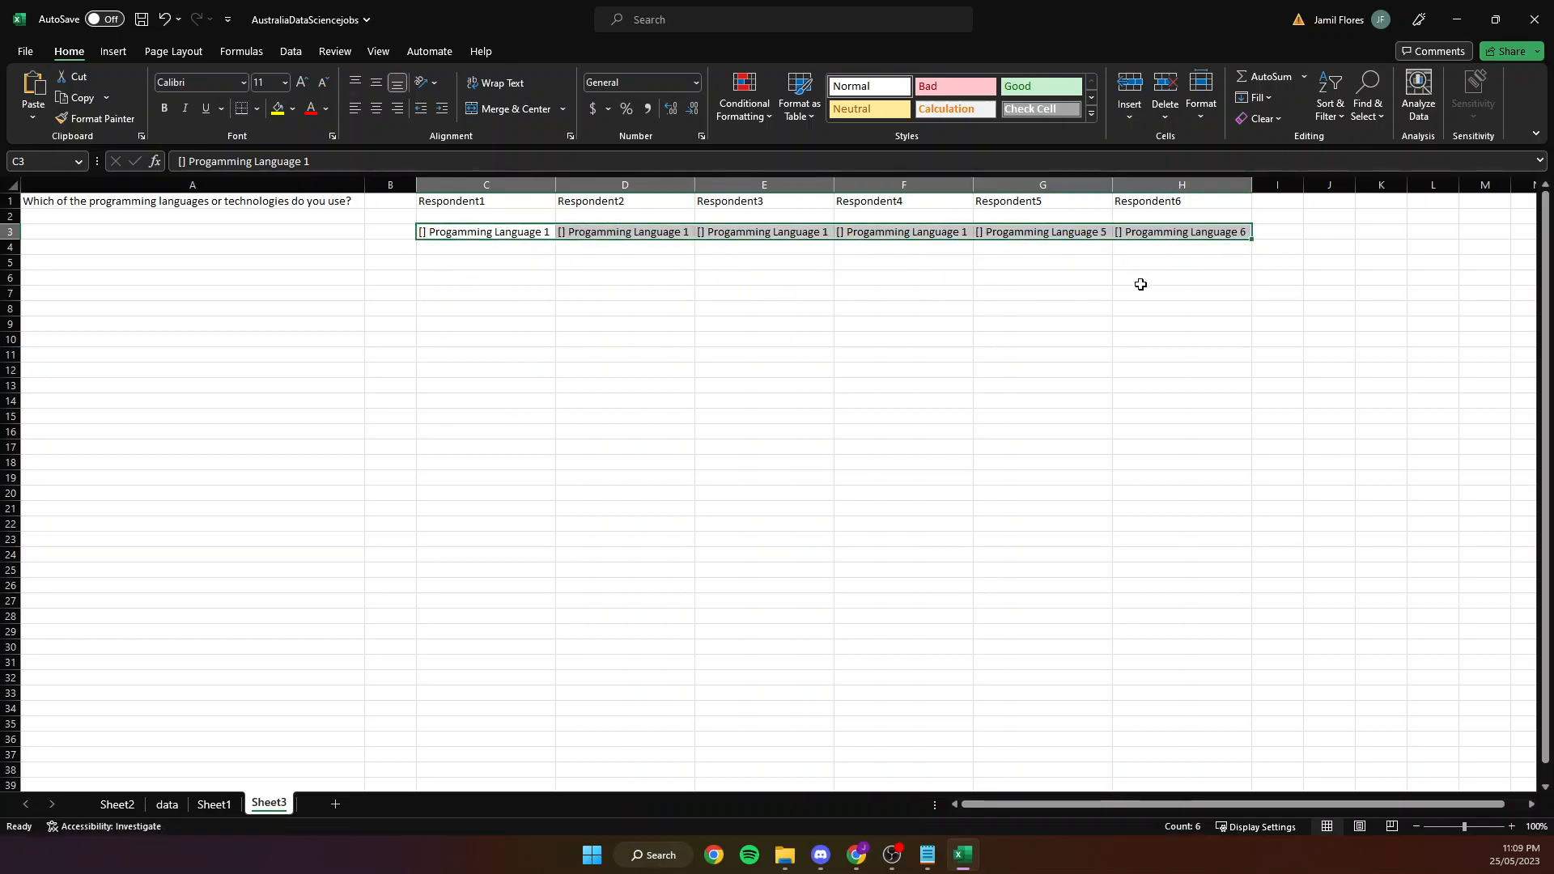
{"action": "left_click", "coordinate": [779, 332]}
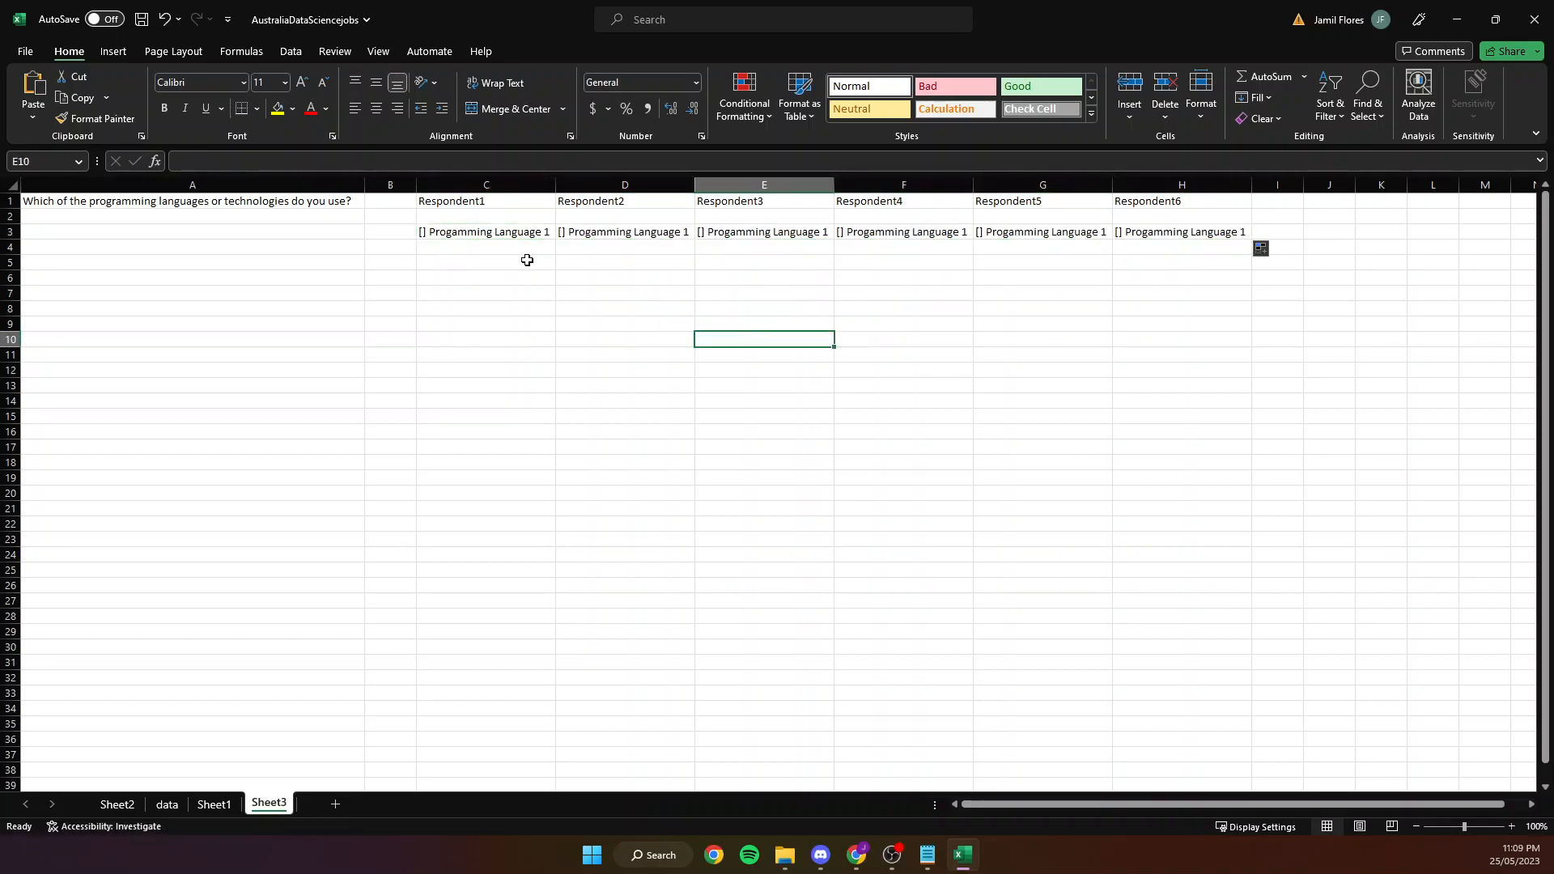
Copy Respondent1's option to C4, renumber it as 2, and fill the series down to "[] Progamming Language 28" in C30.
{"action": "left_click", "coordinate": [530, 259]}
{"action": "left_click", "coordinate": [515, 235]}
{"action": "key", "text": "ctrl+c"}
{"action": "left_click", "coordinate": [515, 247]}
{"action": "key", "text": "ctrl+v"}
{"action": "double_click", "coordinate": [547, 248]}
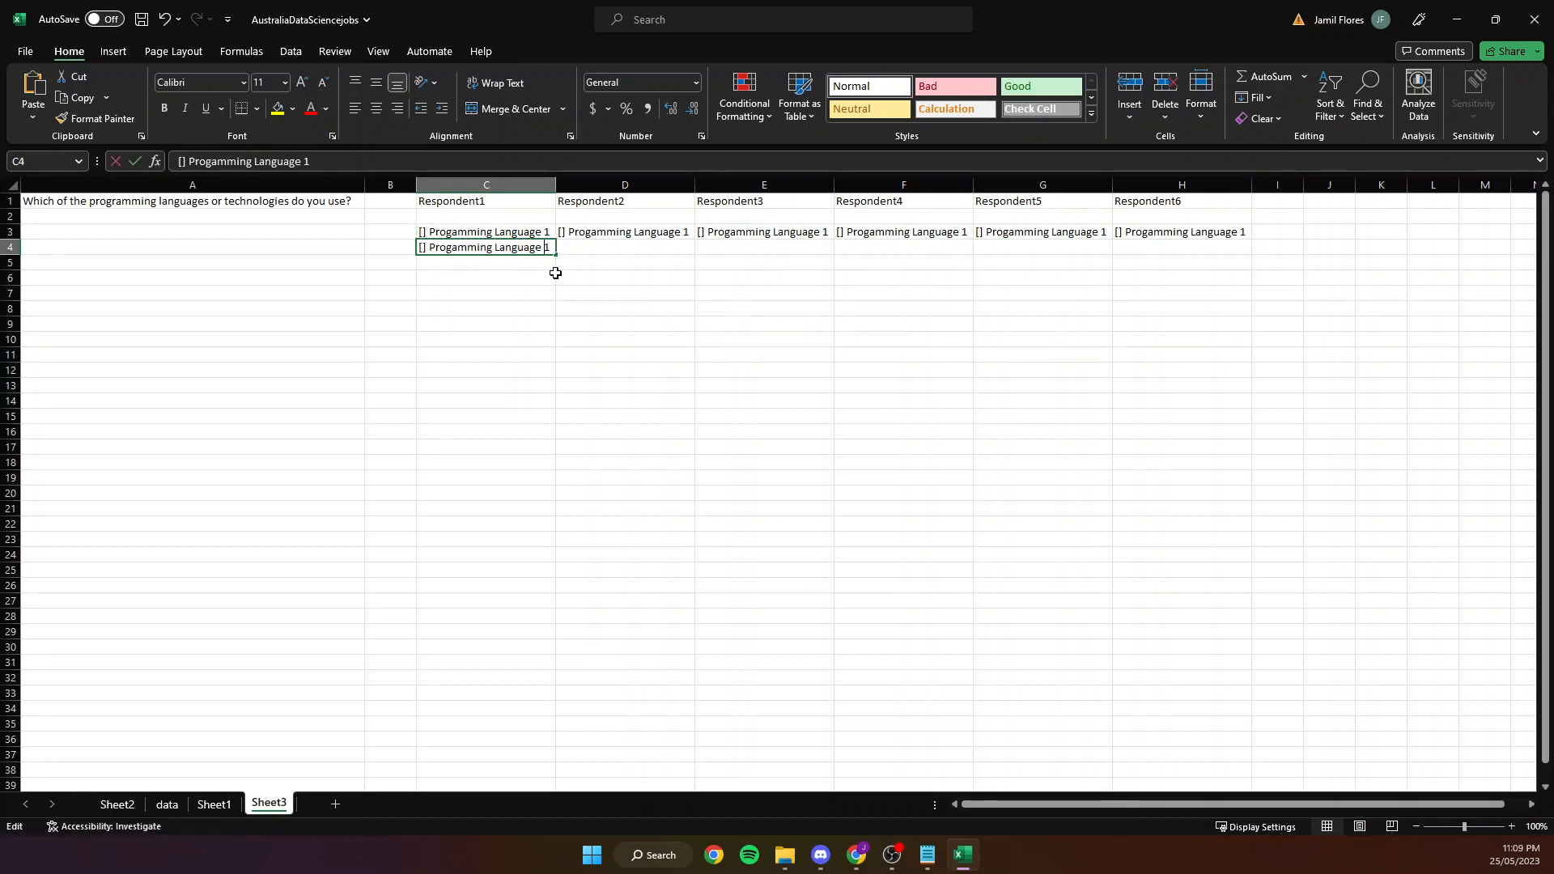
{"action": "left_click", "coordinate": [518, 326]}
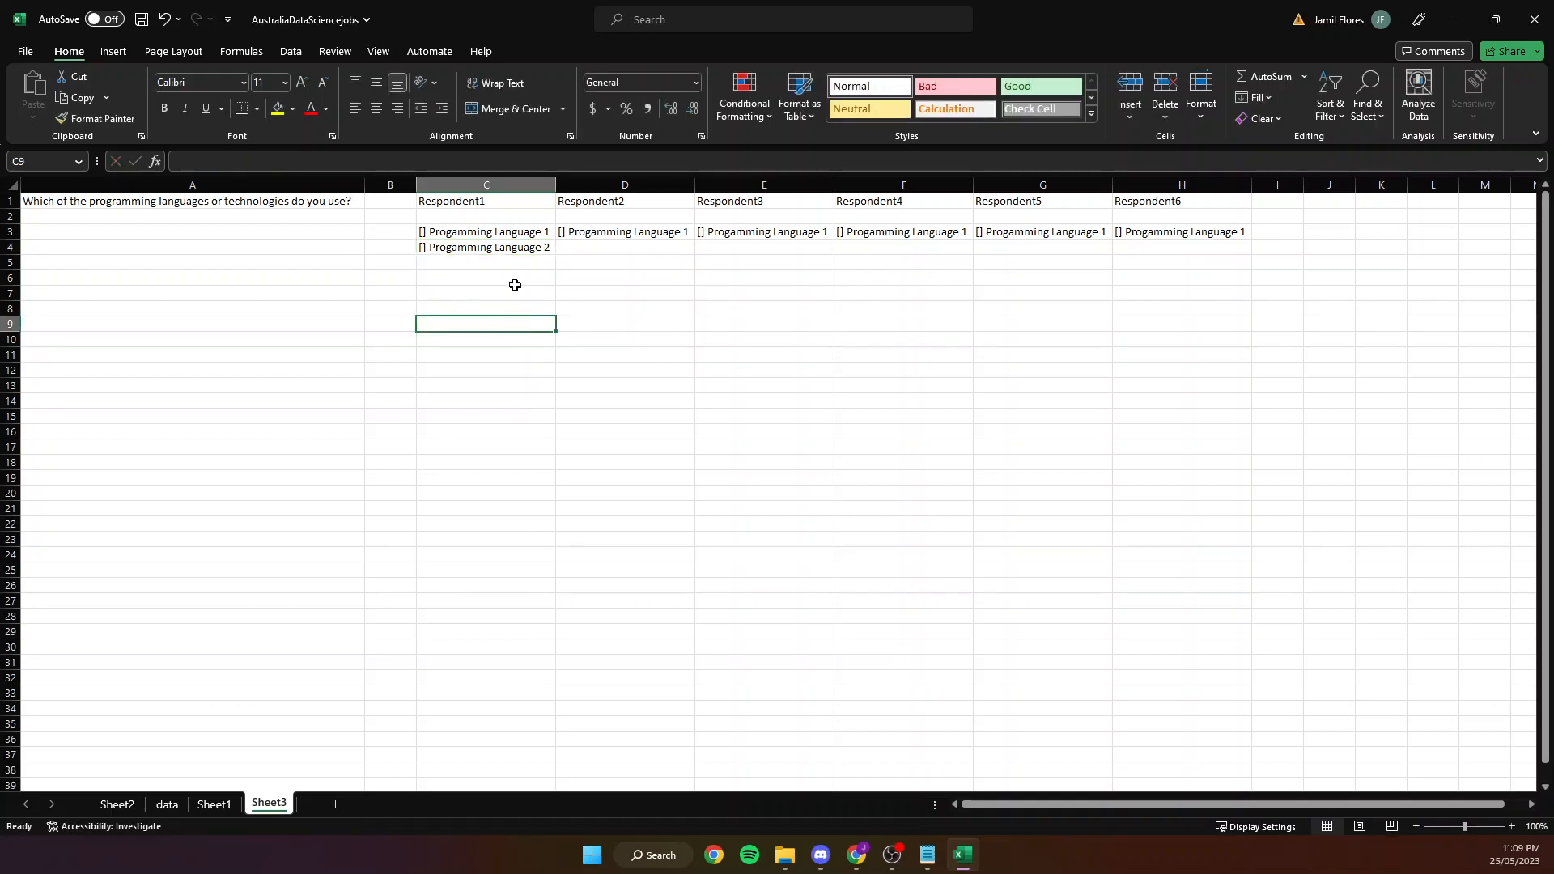
{"action": "left_click_drag", "start_coordinate": [527, 236], "coordinate": [520, 652]}
{"action": "left_click", "coordinate": [644, 432]}
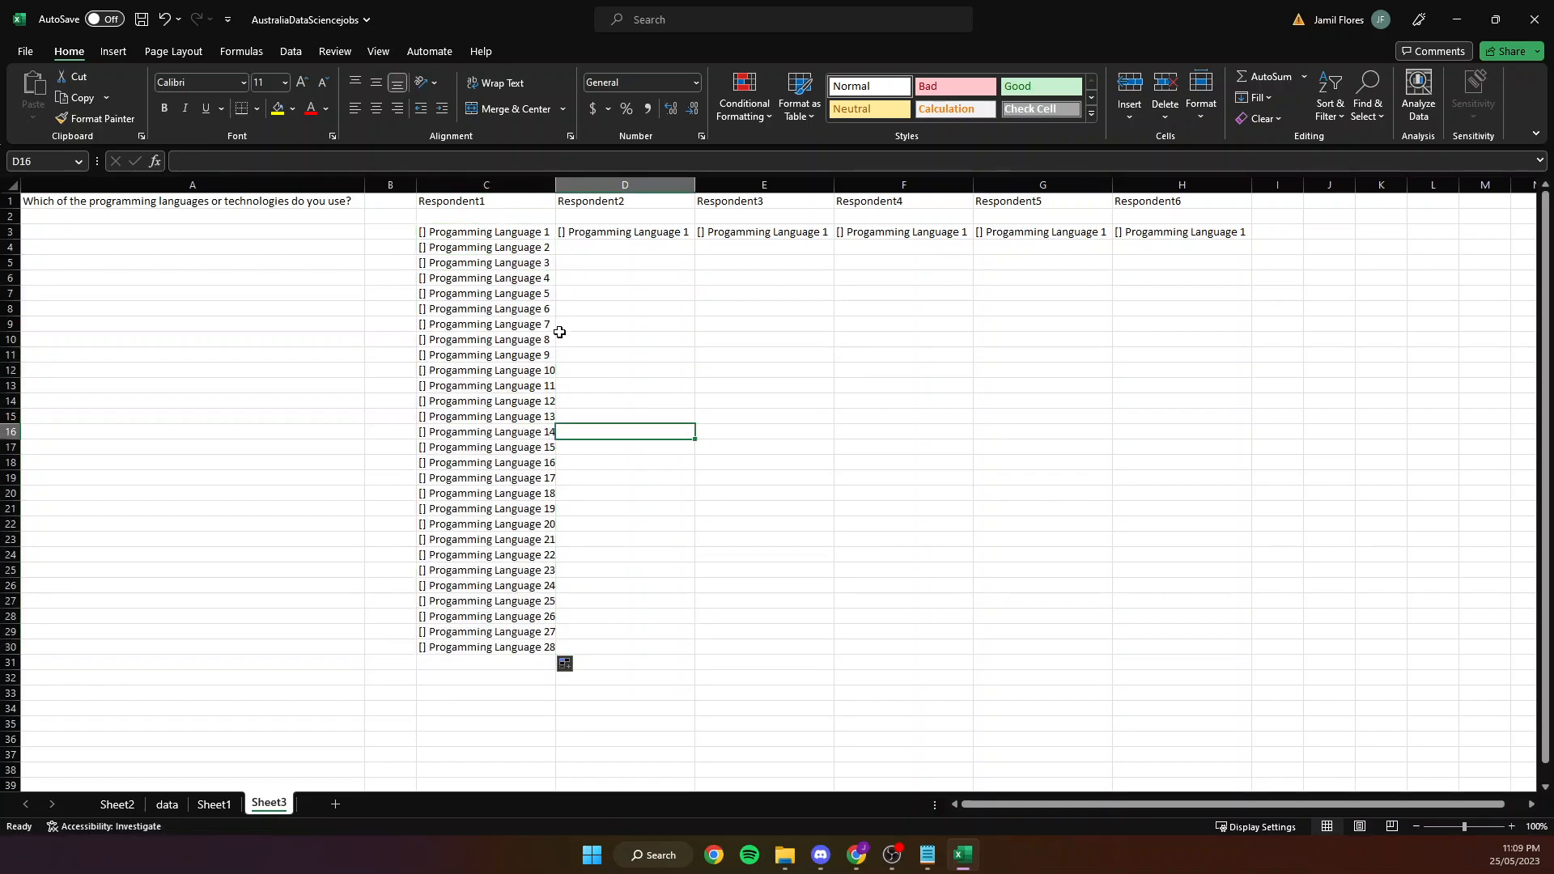
Copy Respondent1's option list in C3:C30 to the columns of Respondent2 to Respondent6, starting in row 3.
{"action": "left_click_drag", "start_coordinate": [549, 237], "coordinate": [531, 648]}
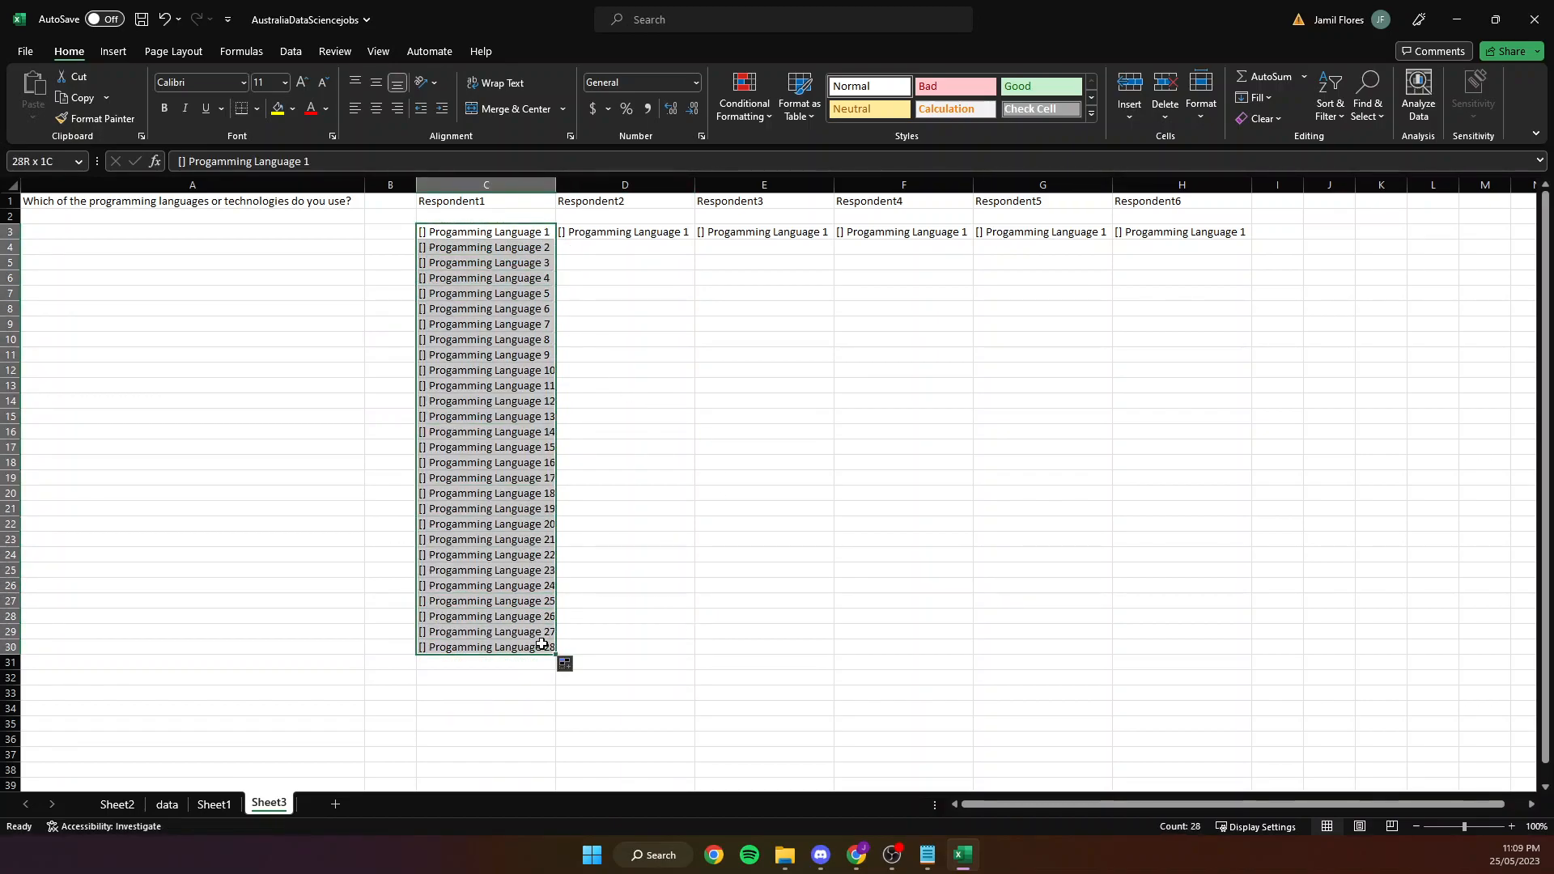
{"action": "key", "text": "ctrl+c"}
{"action": "left_click", "coordinate": [644, 235]}
{"action": "key", "text": "ctrl+v"}
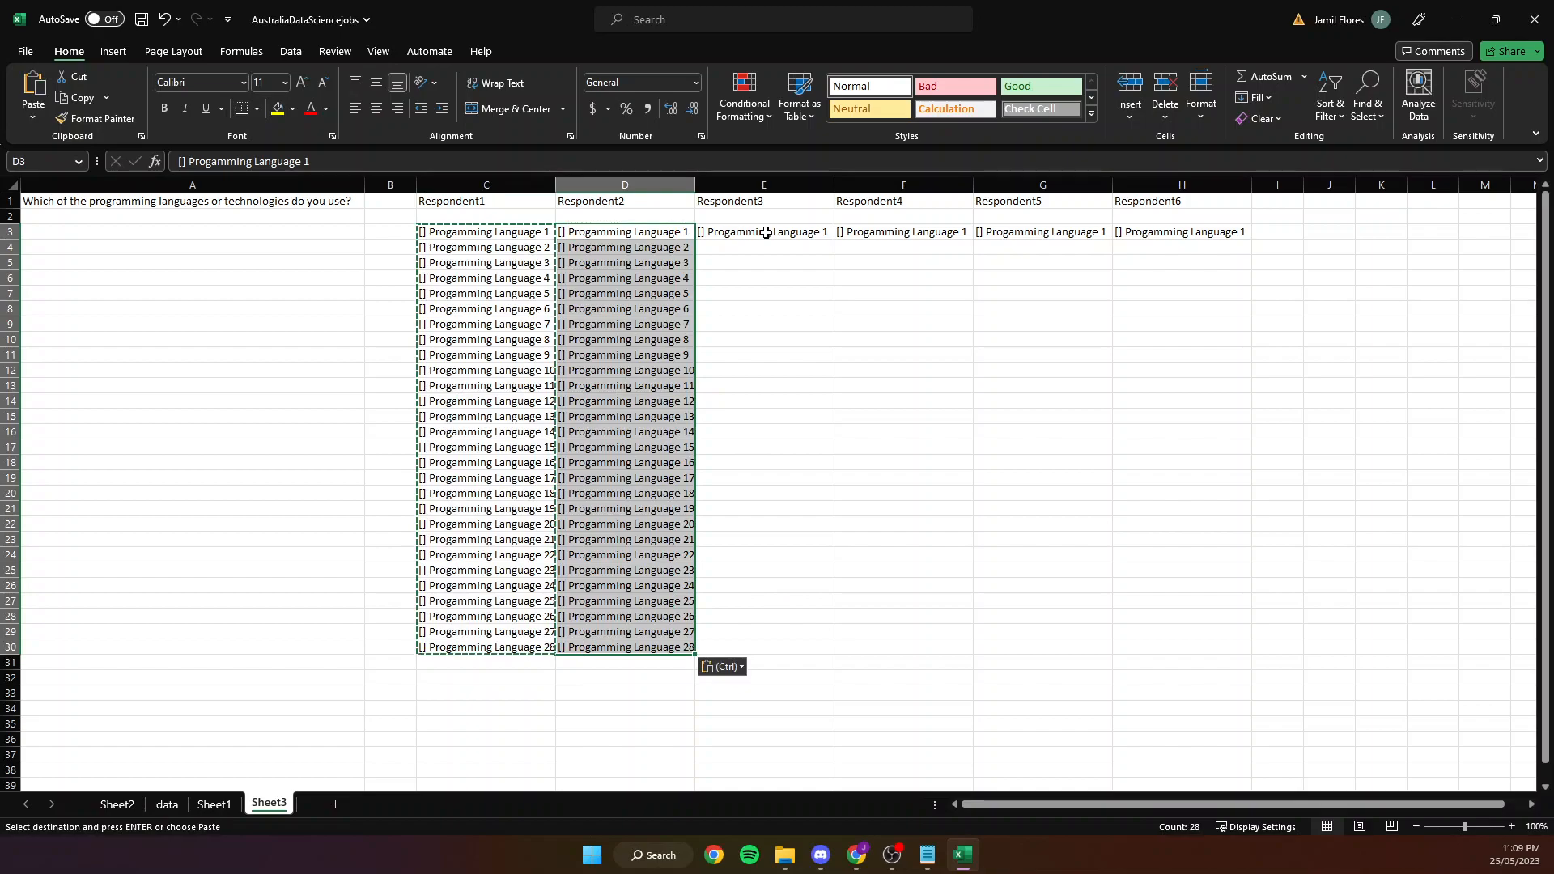
{"action": "left_click", "coordinate": [733, 235]}
{"action": "key", "text": "ctrl+v"}
{"action": "left_click", "coordinate": [888, 240]}
{"action": "key", "text": "ctrl+v"}
{"action": "left_click", "coordinate": [1024, 236]}
{"action": "key", "text": "ctrl+v"}
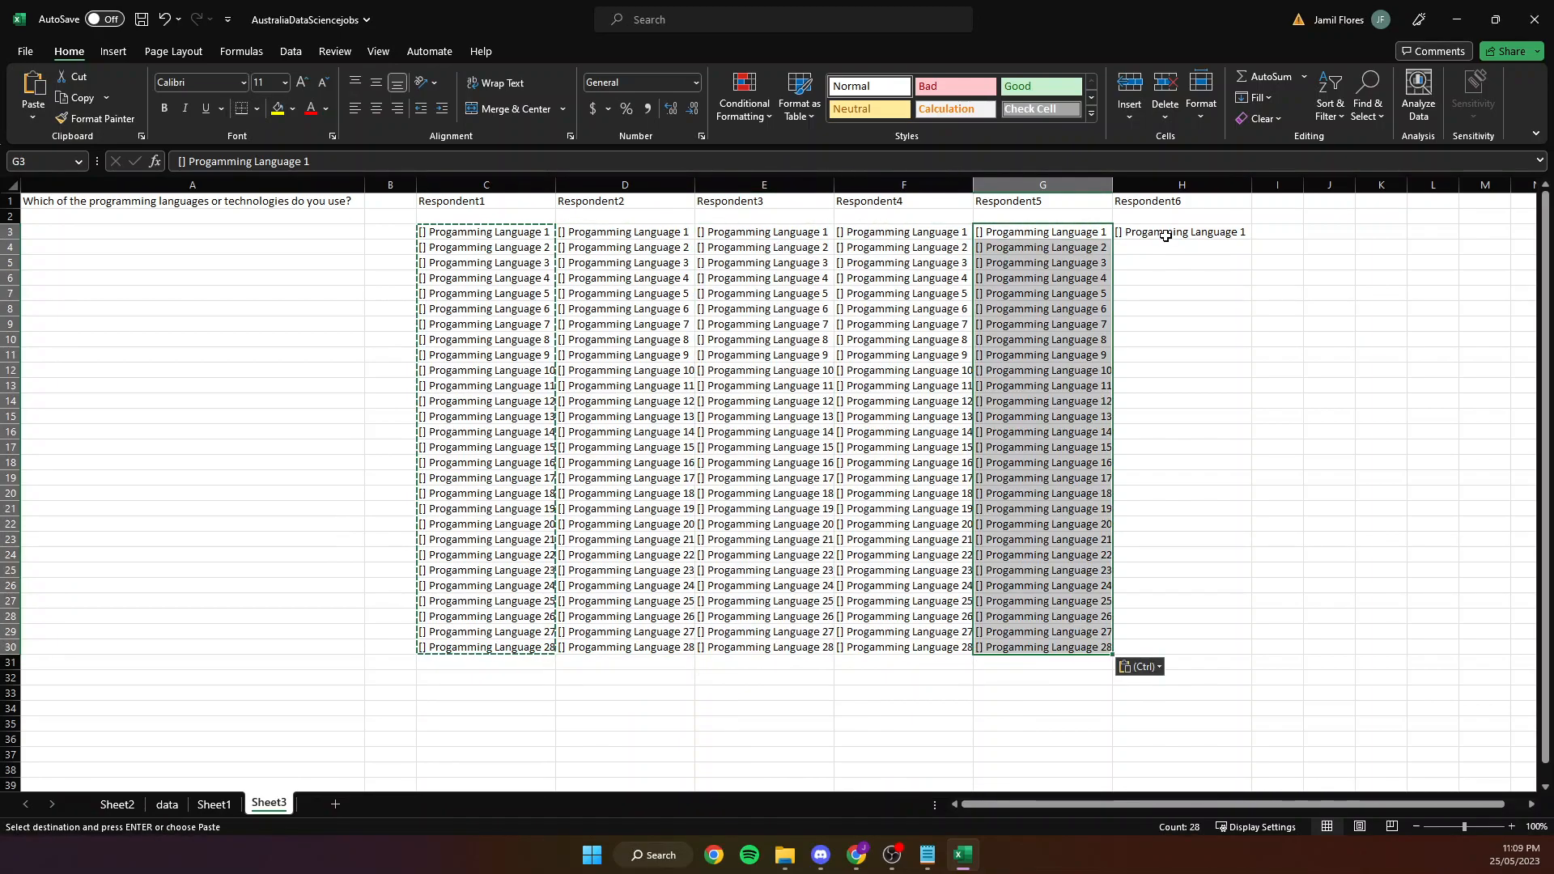
{"action": "left_click", "coordinate": [1168, 235]}
{"action": "key", "text": "ctrl+v"}
{"action": "left_click", "coordinate": [904, 371]}
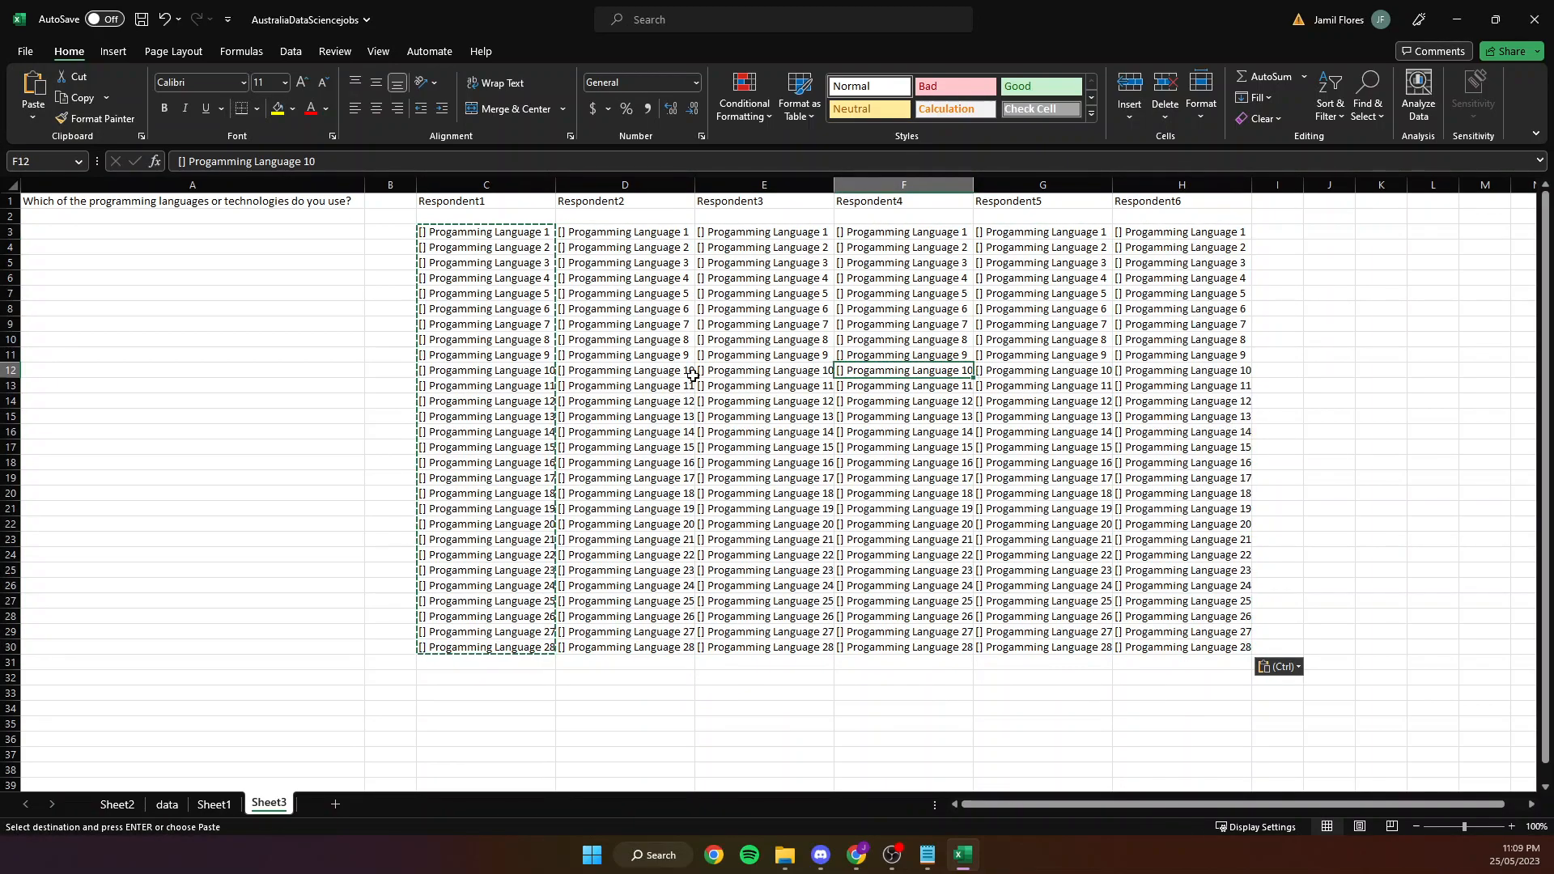
Review Respondent1's heading and option list, and return to the data sheet to compare with its skill columns.
{"action": "left_click", "coordinate": [494, 289]}
{"action": "left_click", "coordinate": [479, 216]}
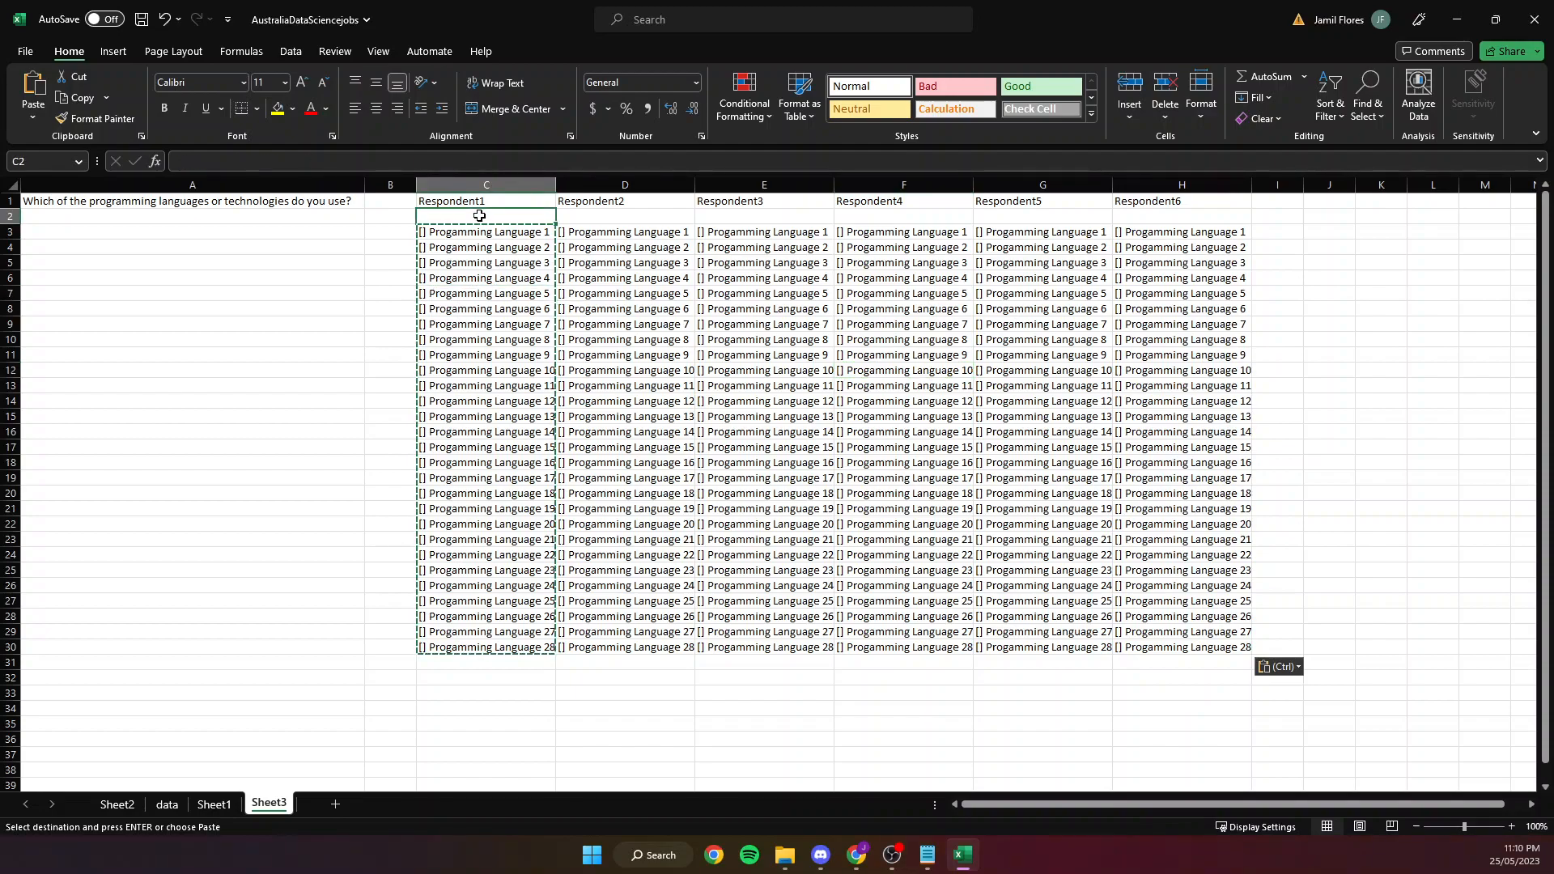
{"action": "left_click", "coordinate": [482, 231]}
{"action": "left_click", "coordinate": [357, 245]}
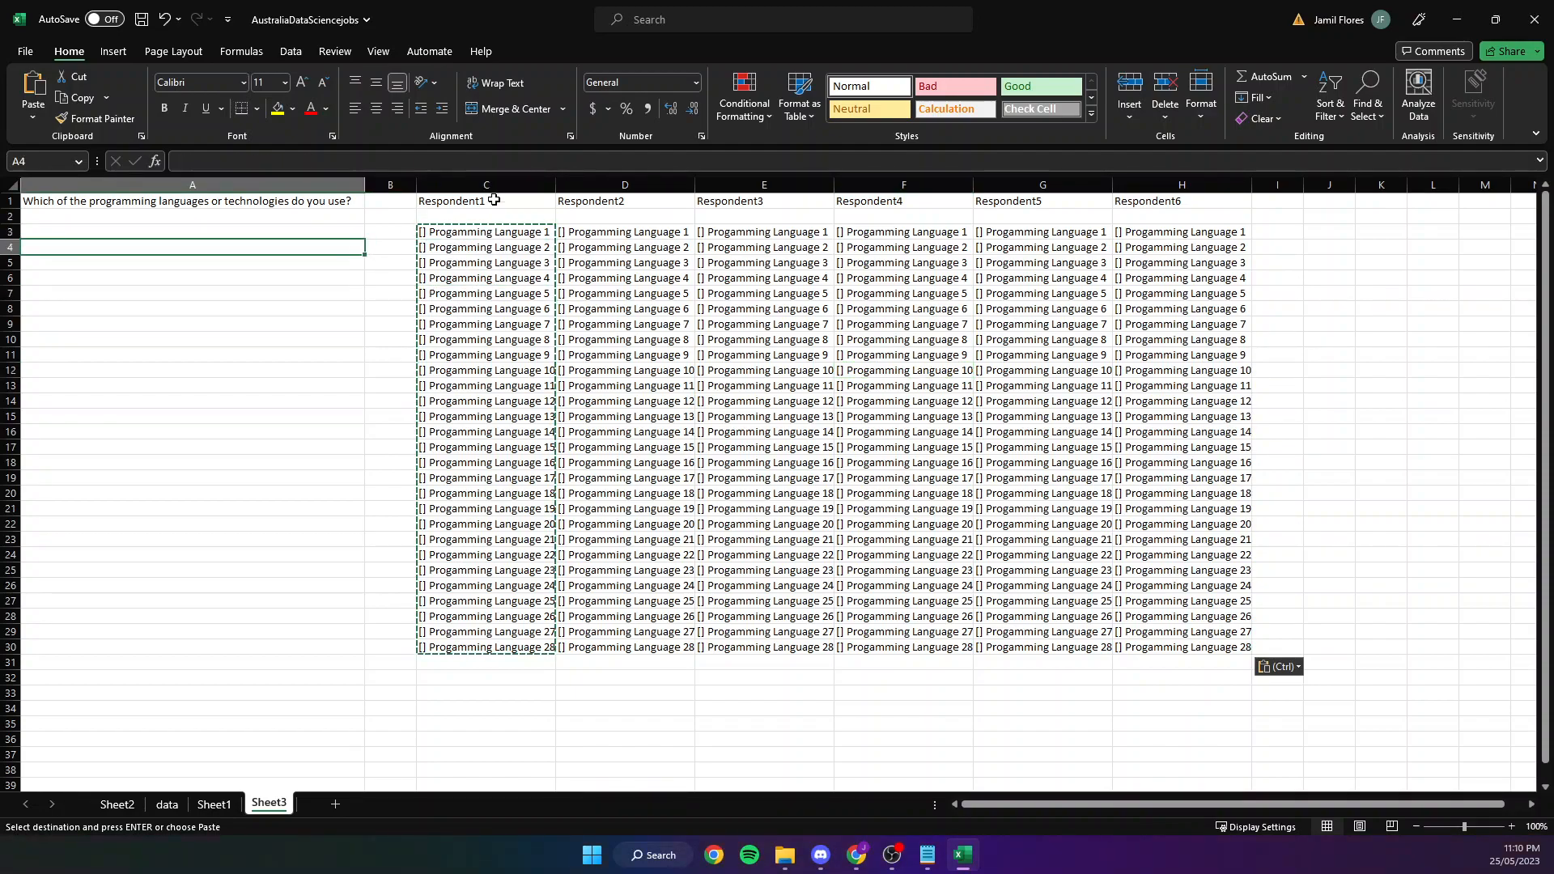
{"action": "left_click", "coordinate": [494, 199]}
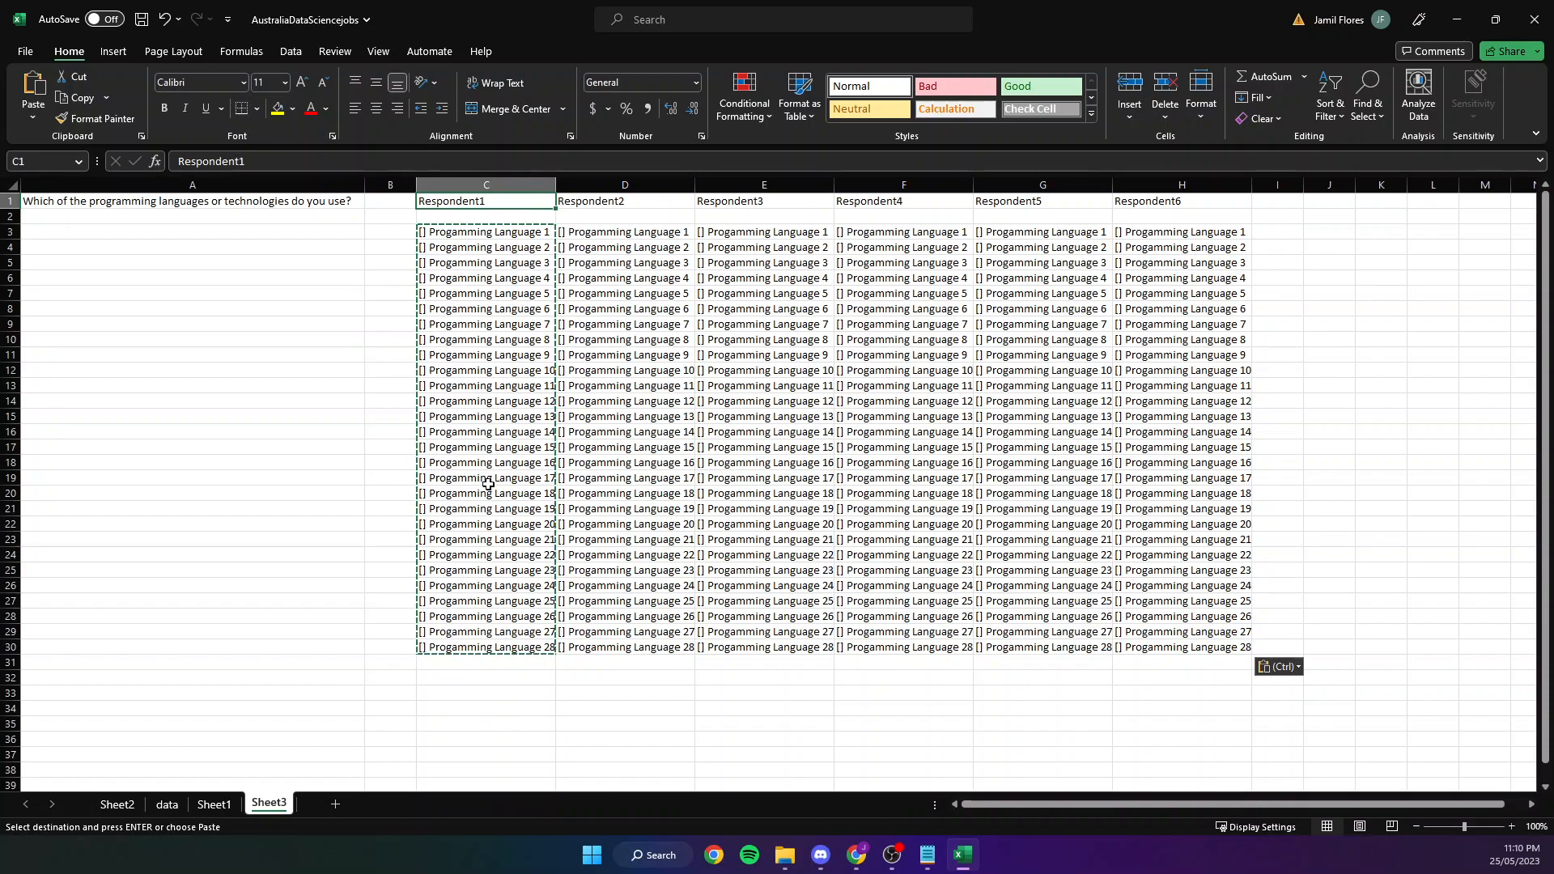
{"action": "left_click", "coordinate": [432, 235]}
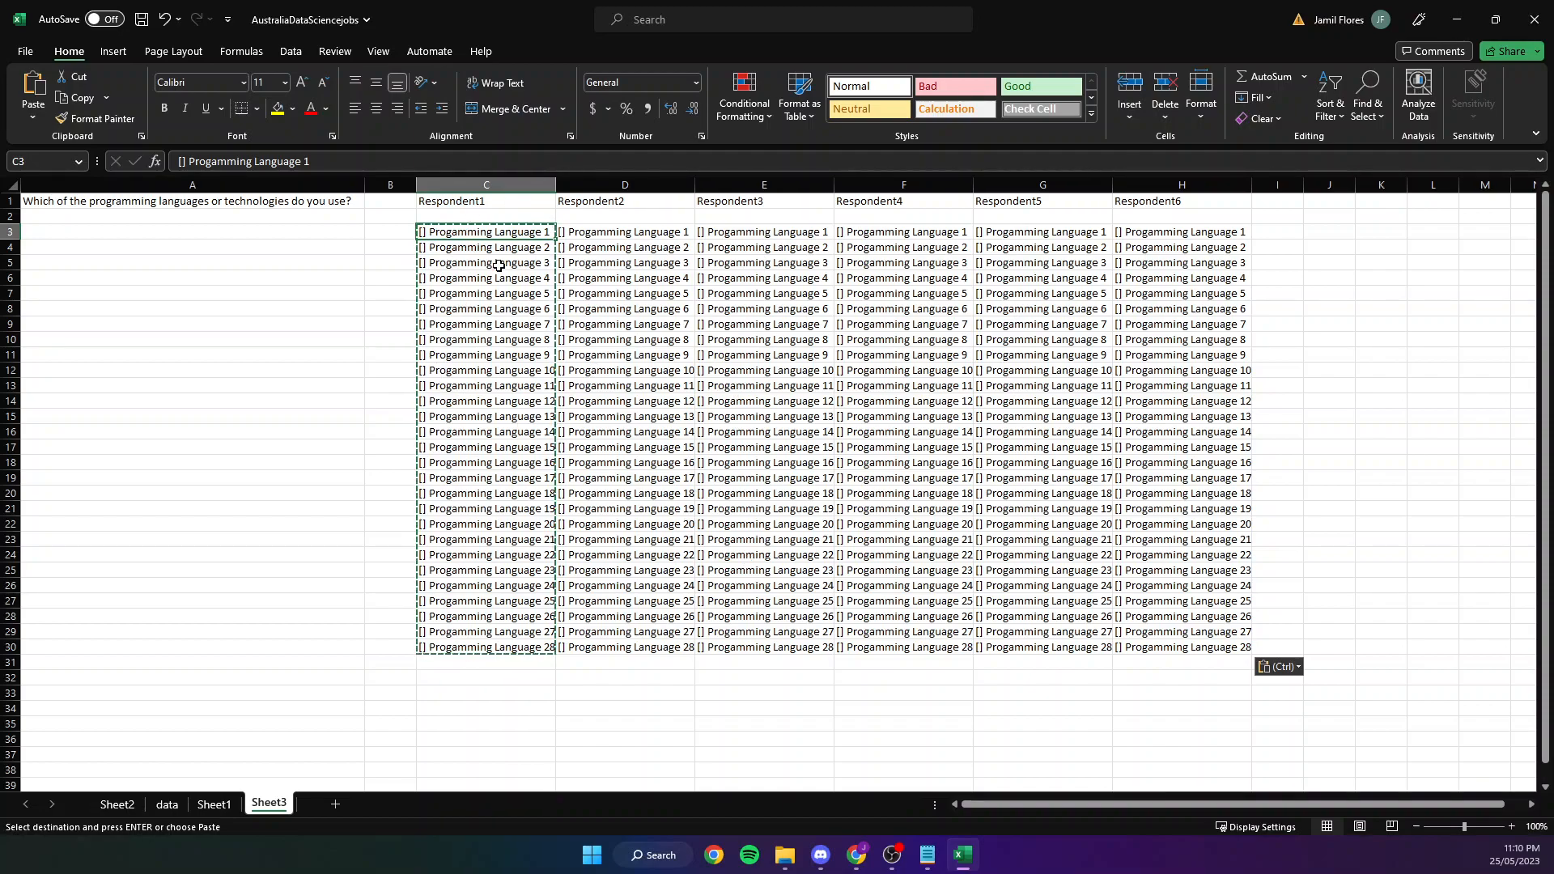
{"action": "left_click", "coordinate": [167, 803]}
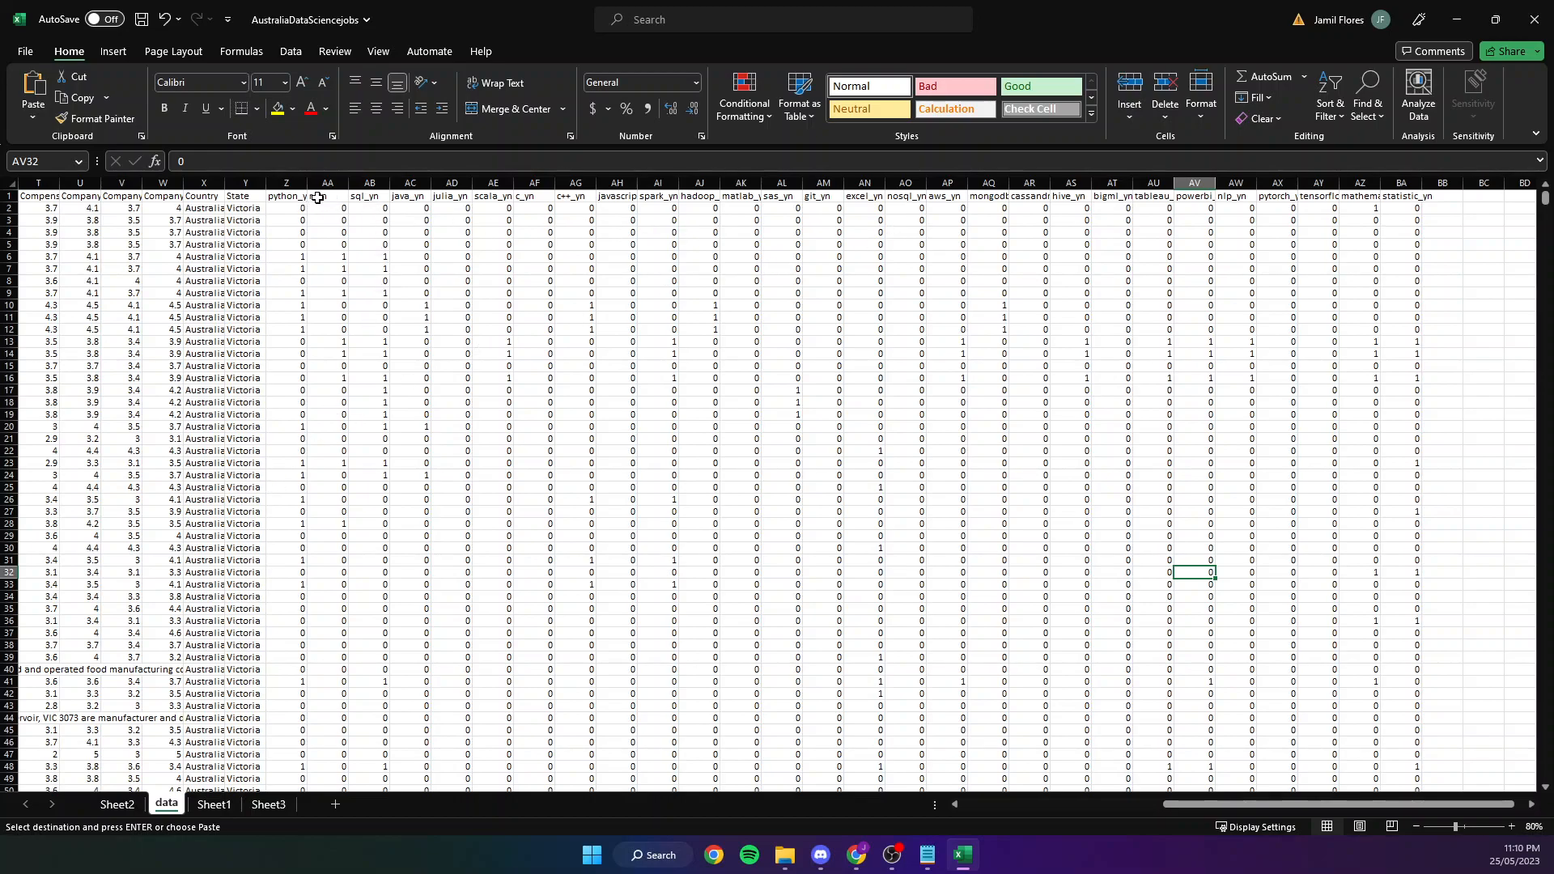
On Sheet3, mark Respondent1's first option with an x so that C3 reads "[x] Progamming Language 1".
{"action": "left_click", "coordinate": [269, 804]}
{"action": "double_click", "coordinate": [457, 277]}
{"action": "left_click", "coordinate": [427, 232]}
{"action": "left_click", "coordinate": [364, 297]}
{"action": "left_click_drag", "start_coordinate": [486, 232], "coordinate": [521, 645]}
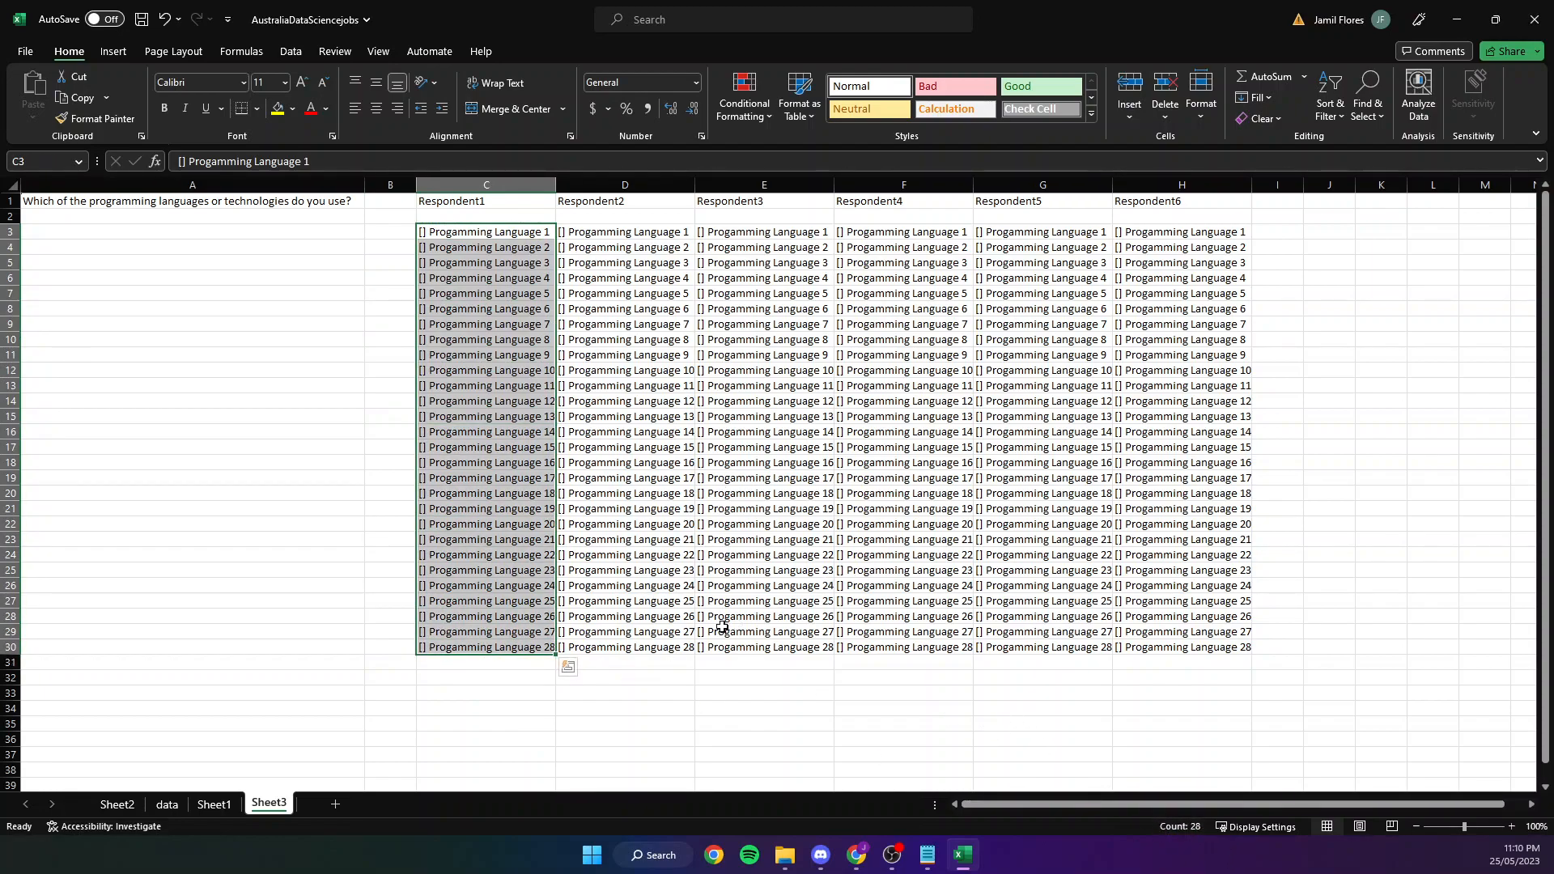
{"action": "left_click", "coordinate": [285, 354]}
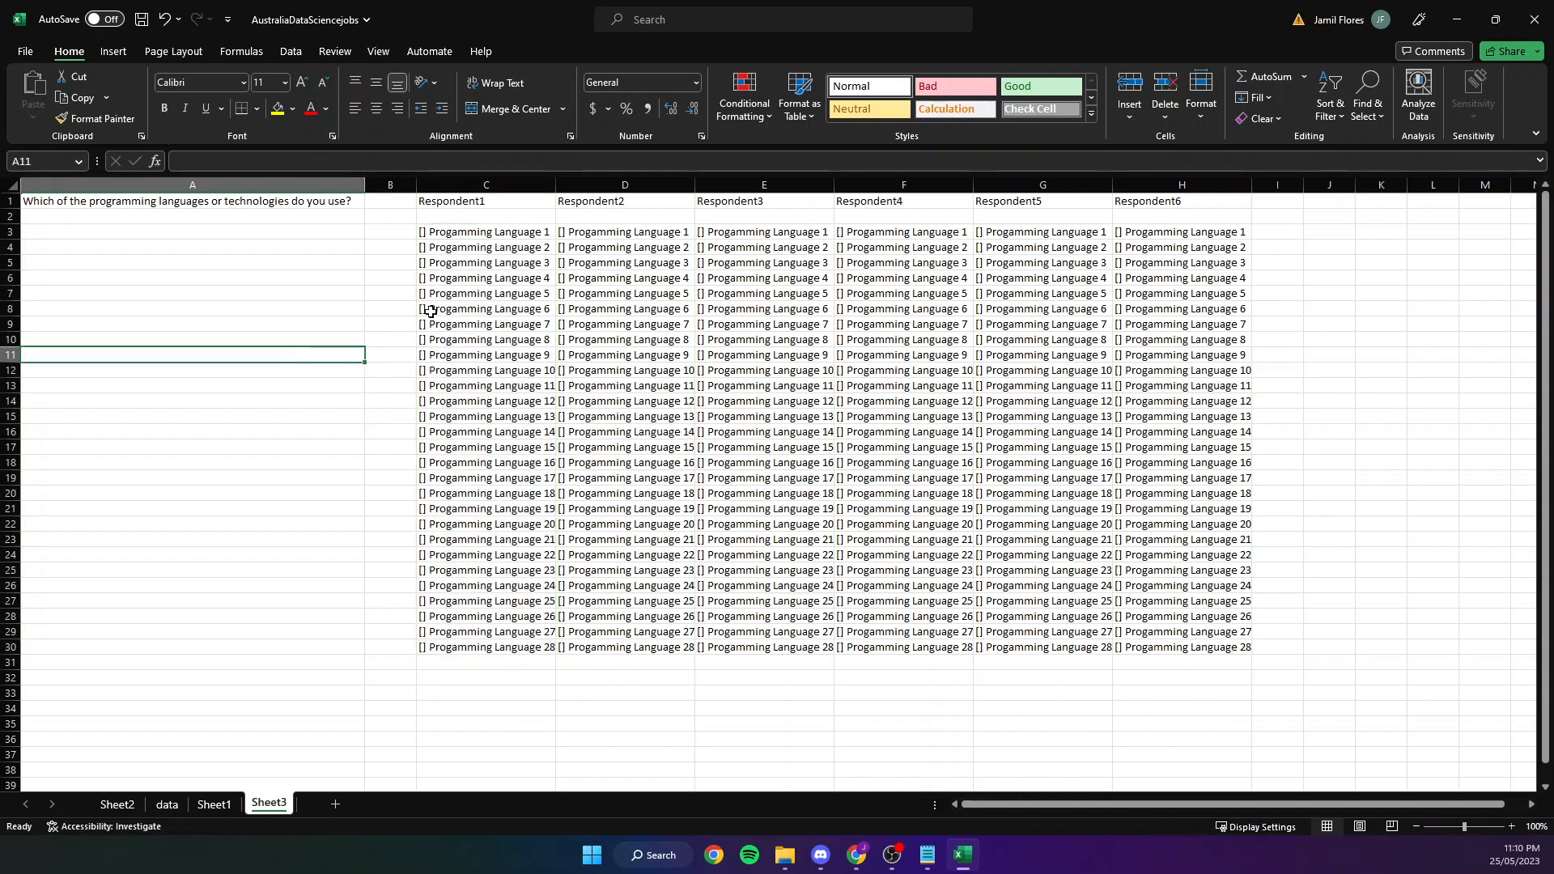
{"action": "double_click", "coordinate": [425, 232]}
{"action": "type", "text": "x"}
{"action": "left_click", "coordinate": [561, 463]}
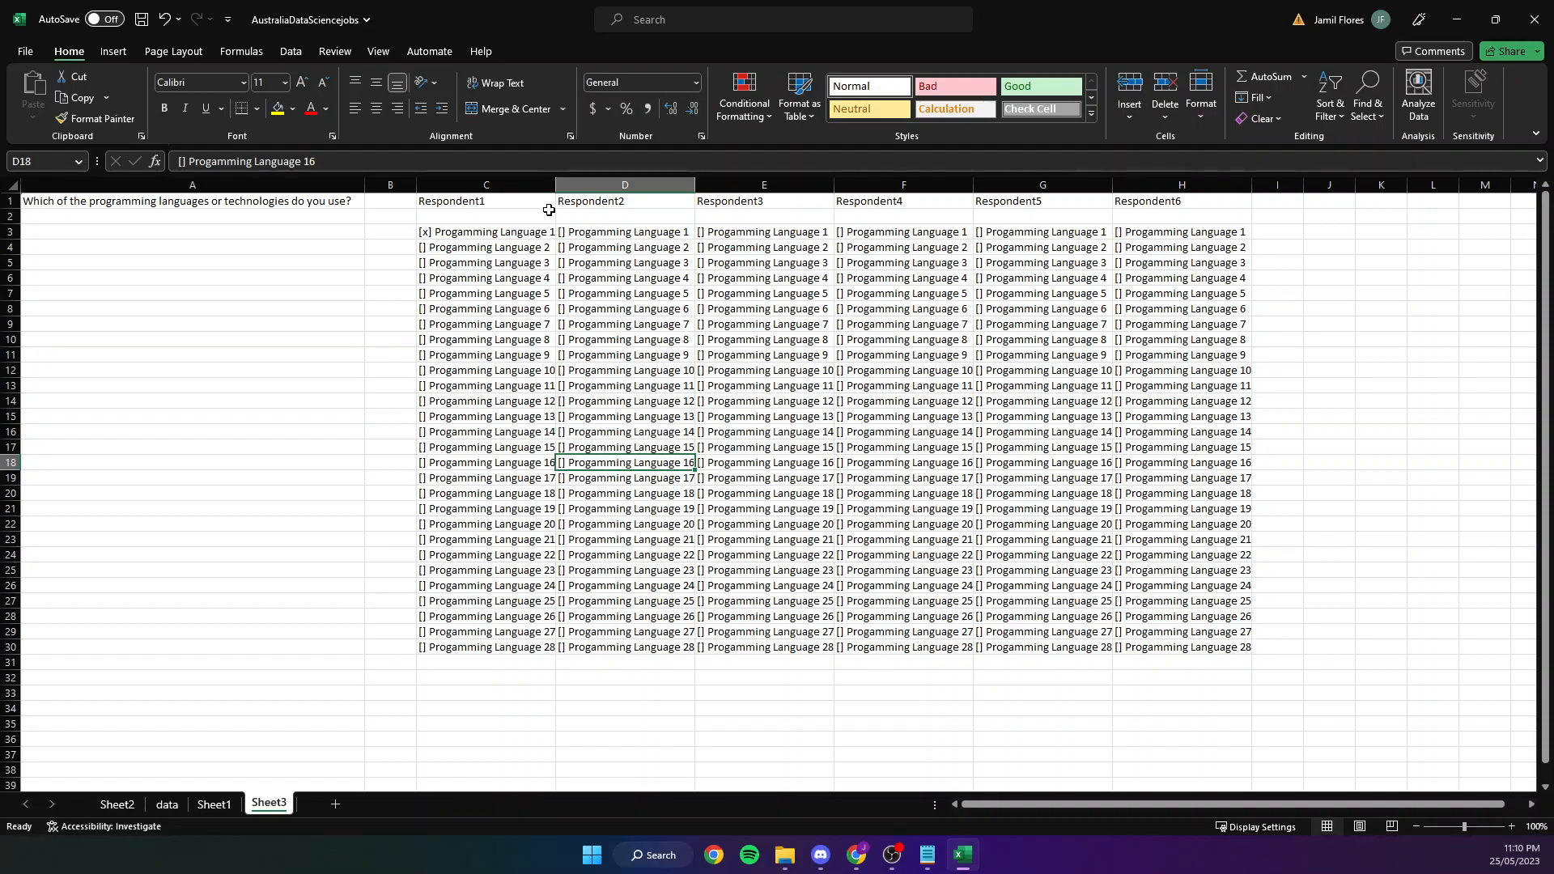
Mark Progamming Language 1 with an x for Respondent3, Respondent5 and Respondent6 in E3, G3 and H3.
{"action": "left_click", "coordinate": [701, 232]}
{"action": "key", "text": "ctrl+Down"}
{"action": "double_click", "coordinate": [703, 232]}
{"action": "type", "text": "x"}
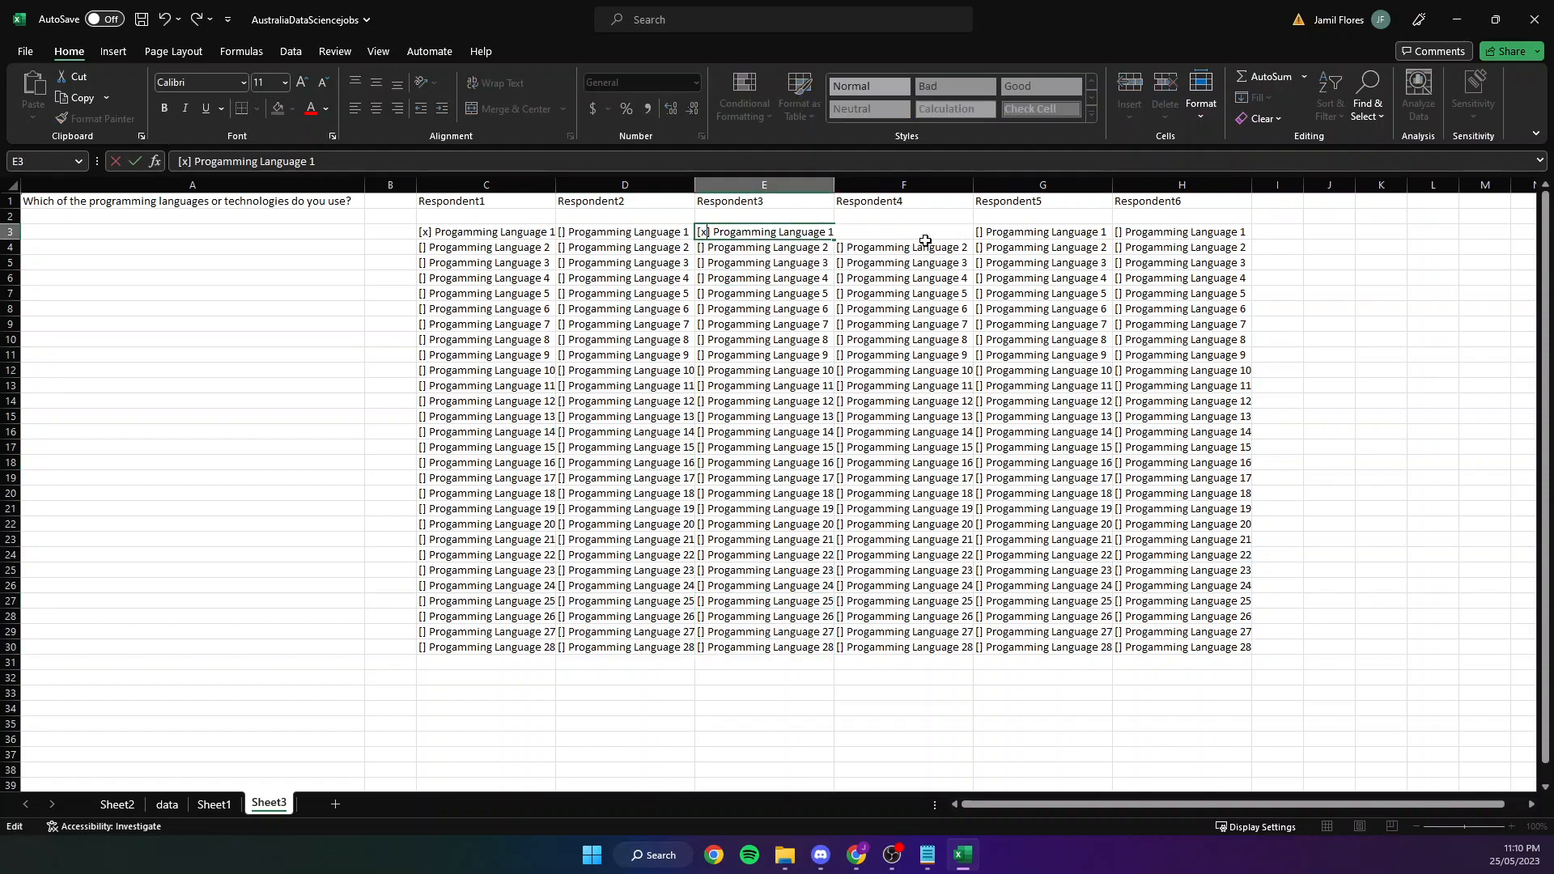
{"action": "double_click", "coordinate": [1049, 232]}
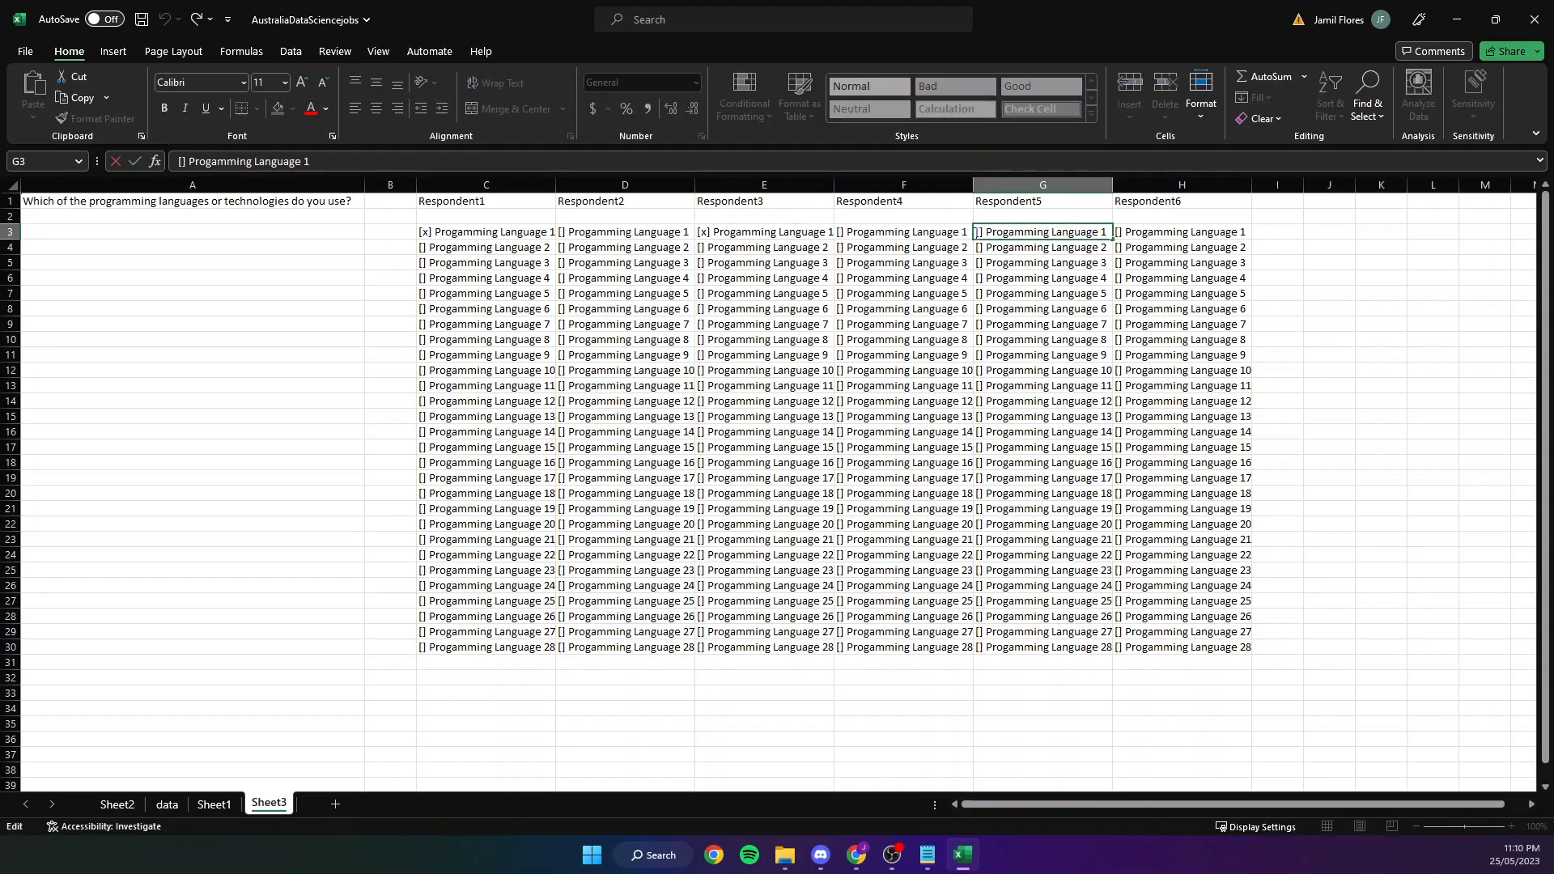
{"action": "type", "text": "x"}
{"action": "key", "text": "BackSpace"}
{"action": "type", "text": "x"}
{"action": "key", "text": "Return"}
{"action": "key", "text": "Tab"}
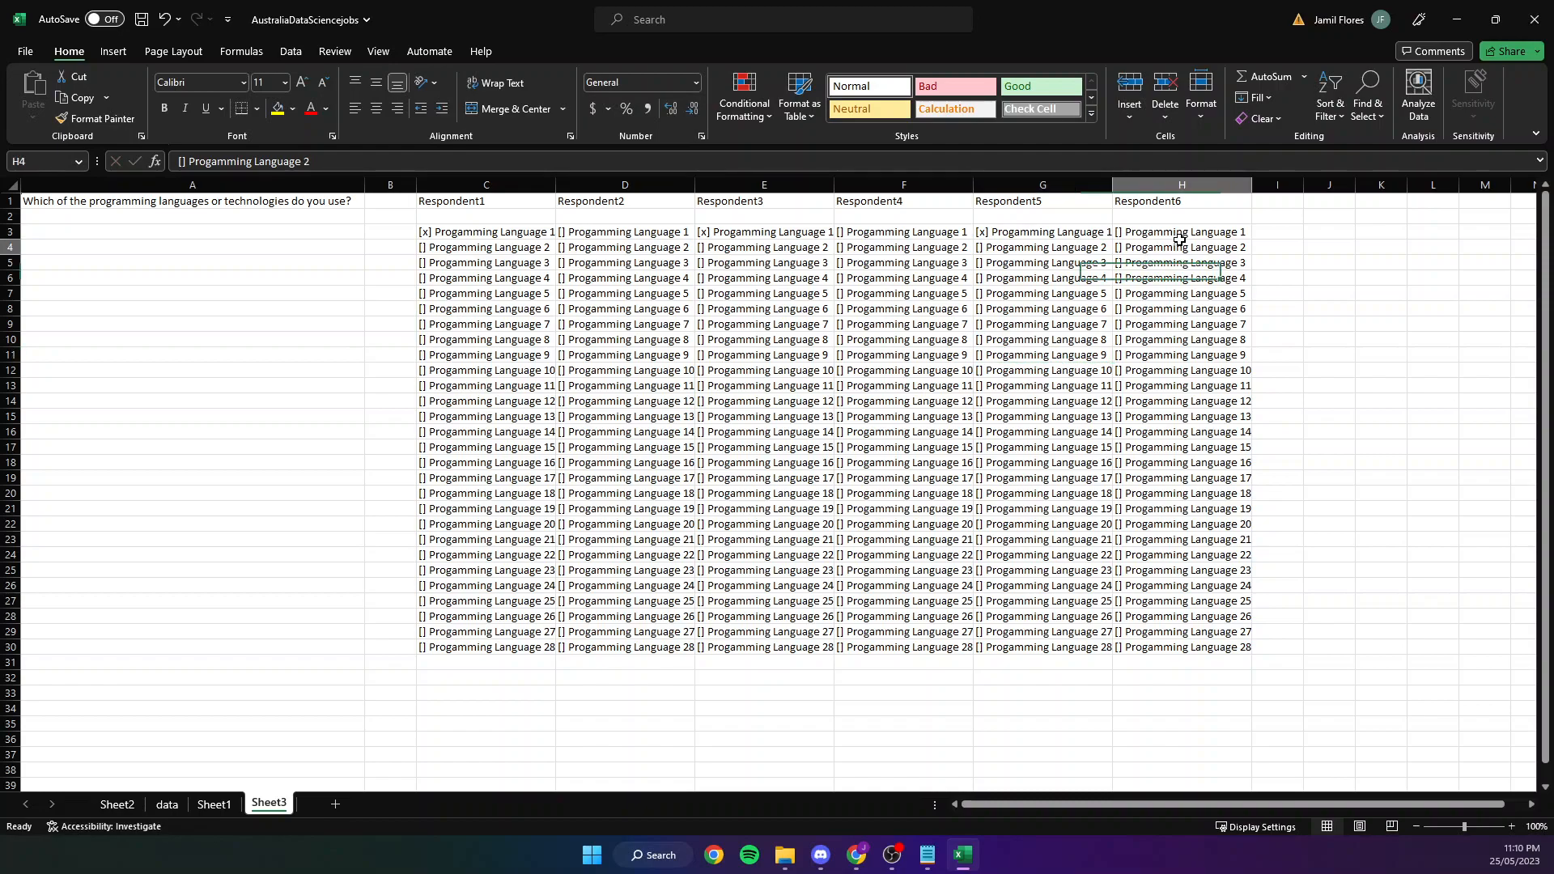
{"action": "double_click", "coordinate": [1146, 233]}
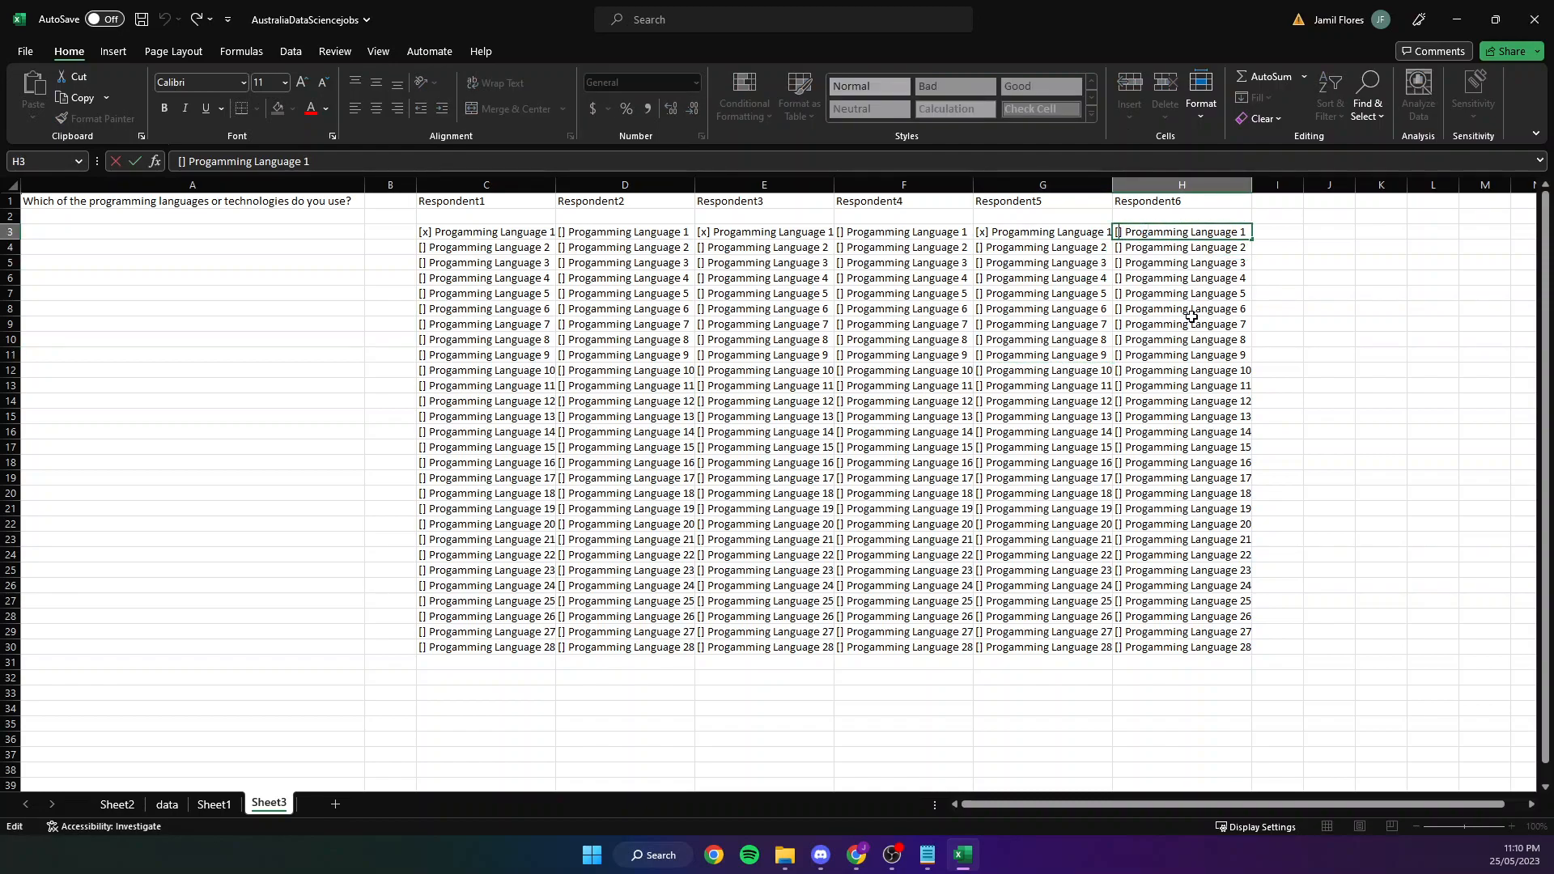
{"action": "type", "text": "x"}
{"action": "left_click", "coordinate": [1186, 354]}
Compare the row 3 survey answers with the skill columns on the data sheet, the PivotTable sums and the assignment brief.
{"action": "left_click_drag", "start_coordinate": [510, 230], "coordinate": [1241, 232]}
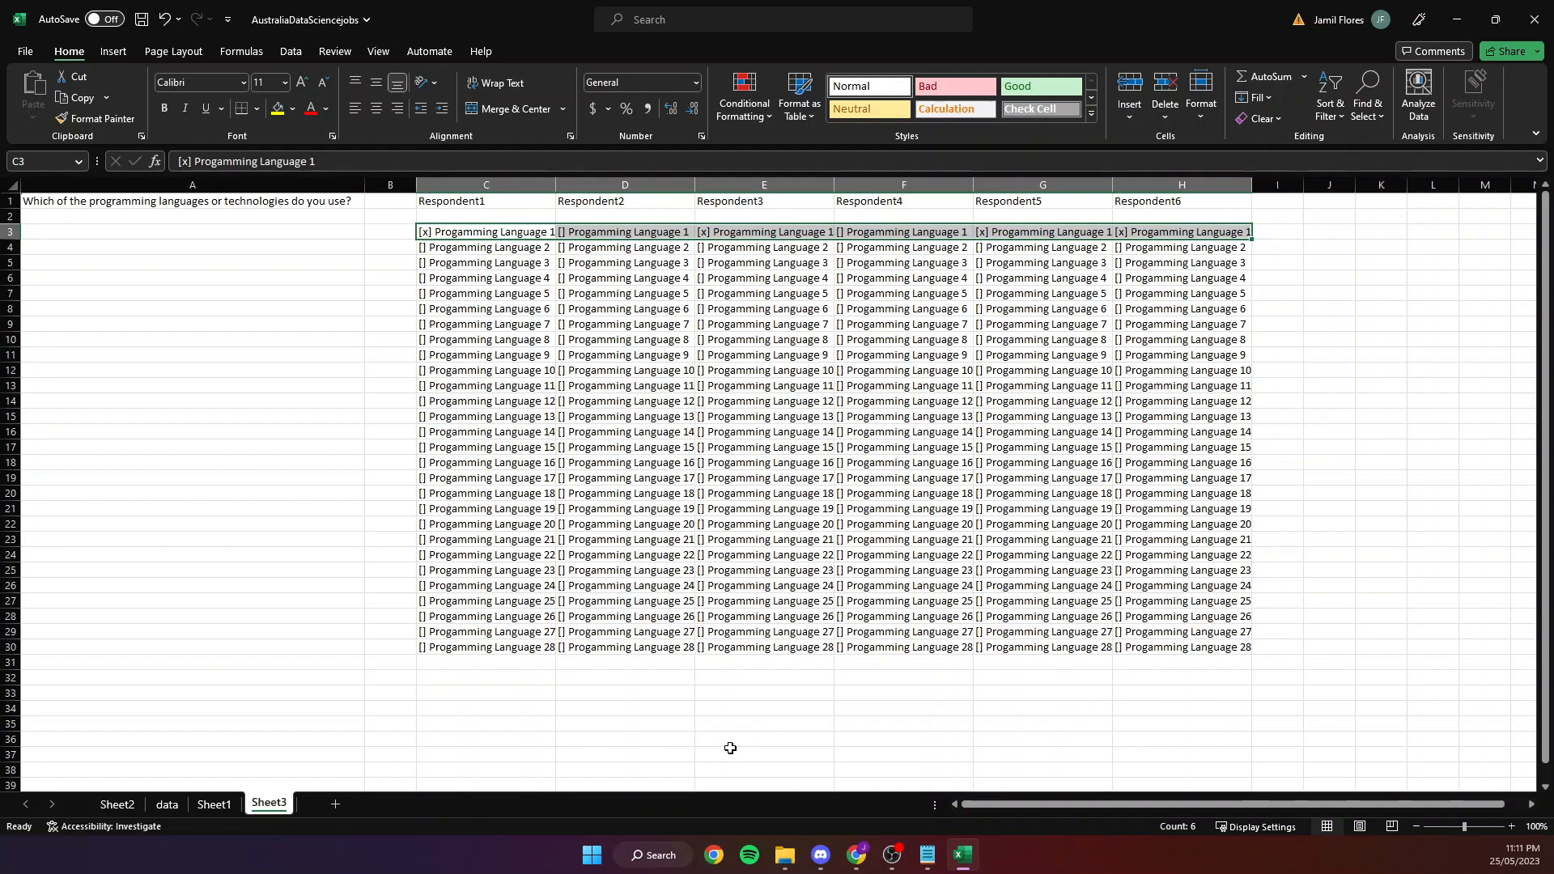
{"action": "left_click", "coordinate": [216, 804]}
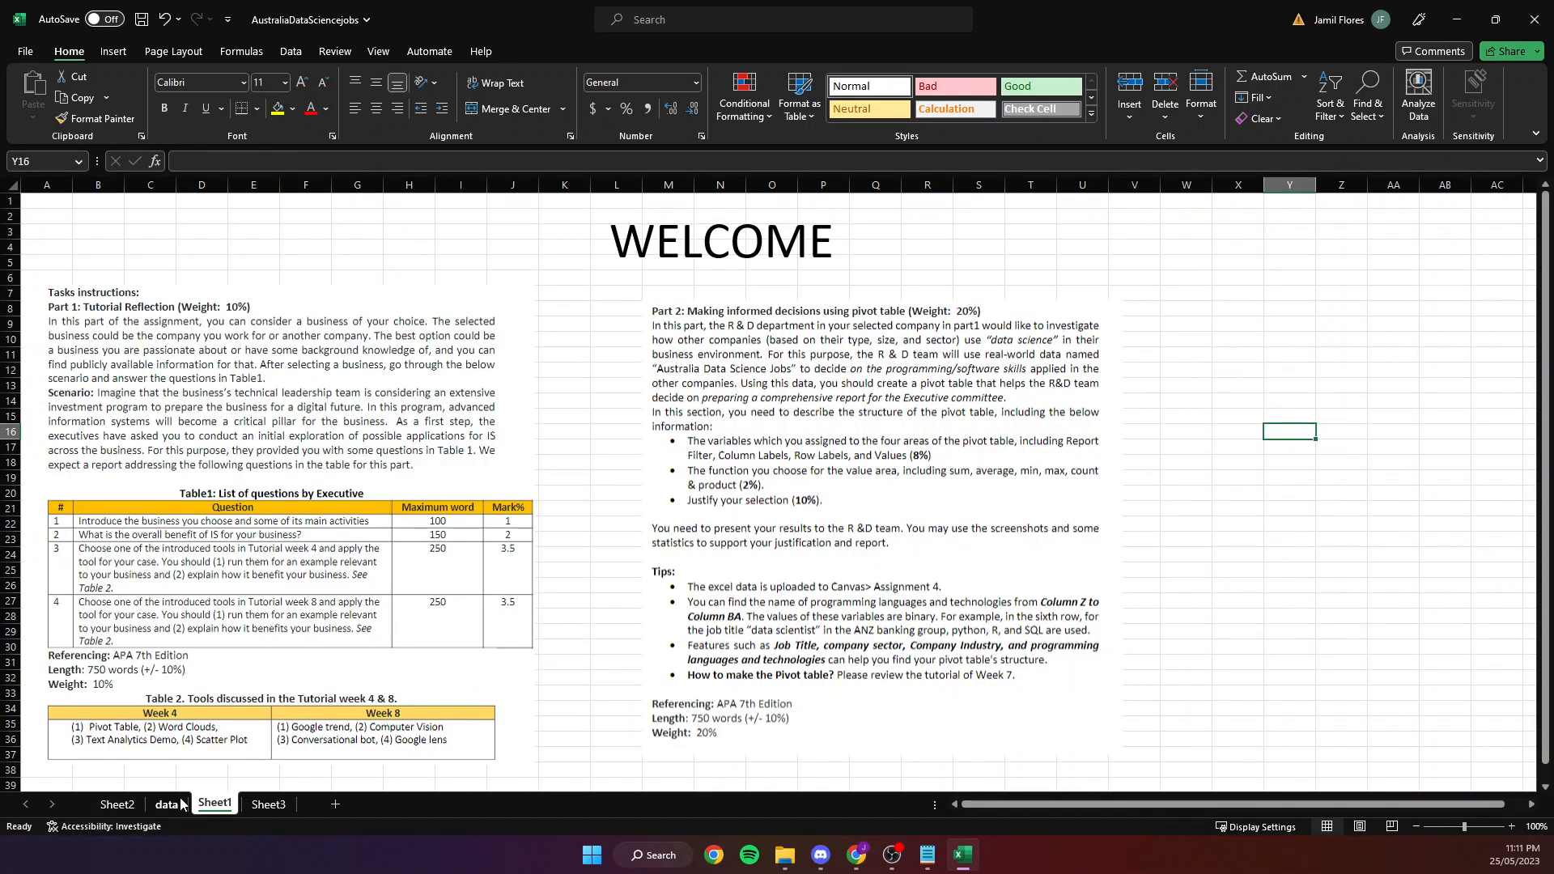
{"action": "left_click", "coordinate": [168, 804]}
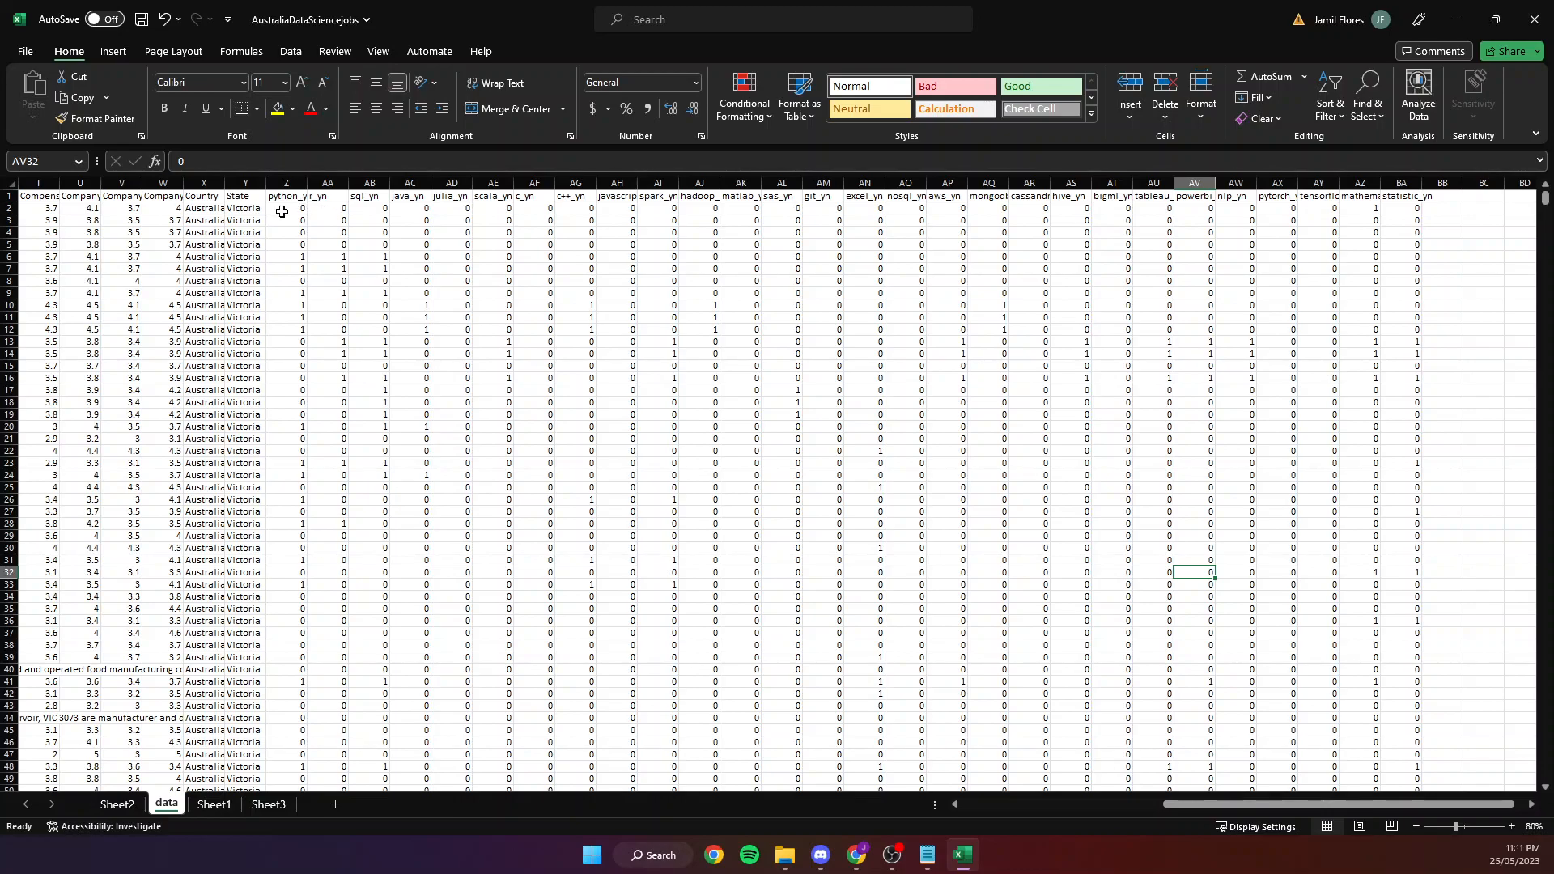
{"action": "left_click", "coordinate": [310, 210]}
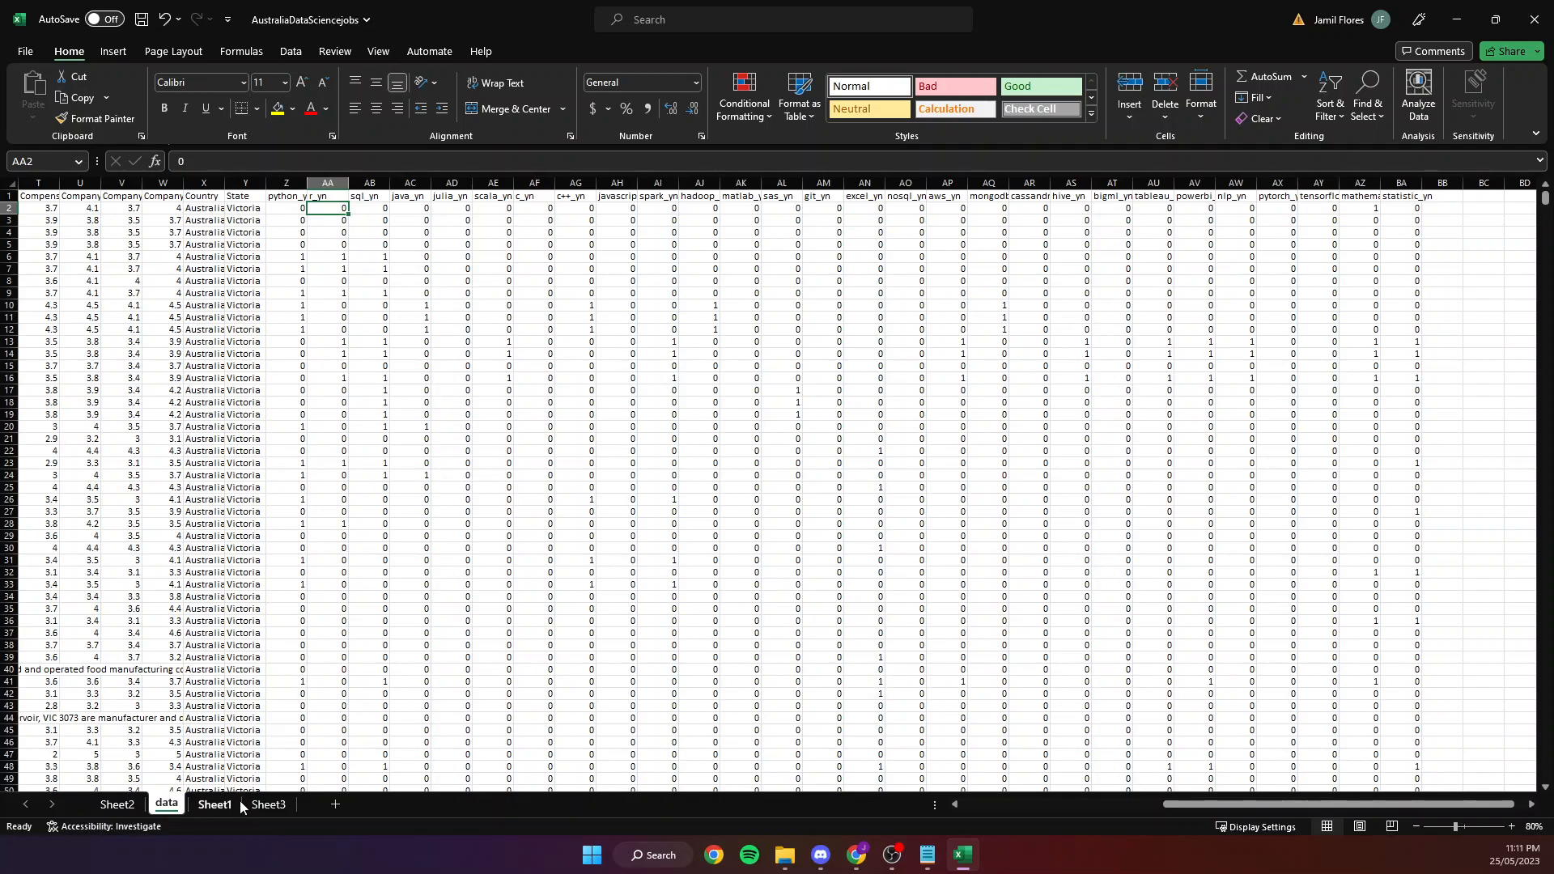
{"action": "left_click", "coordinate": [270, 804]}
{"action": "left_click", "coordinate": [483, 340]}
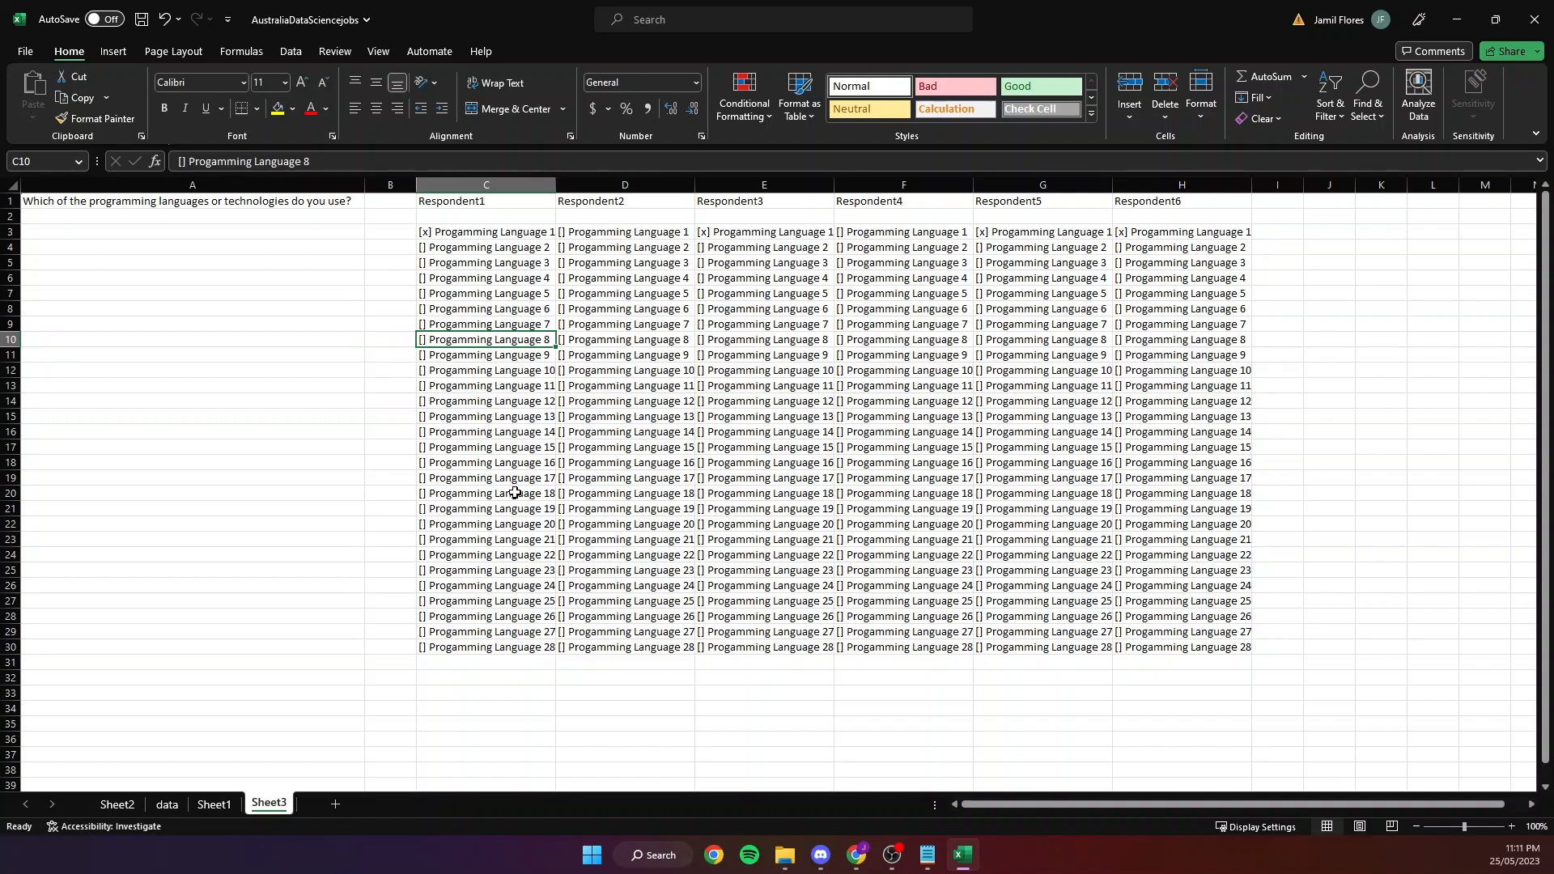
{"action": "left_click", "coordinate": [118, 805]}
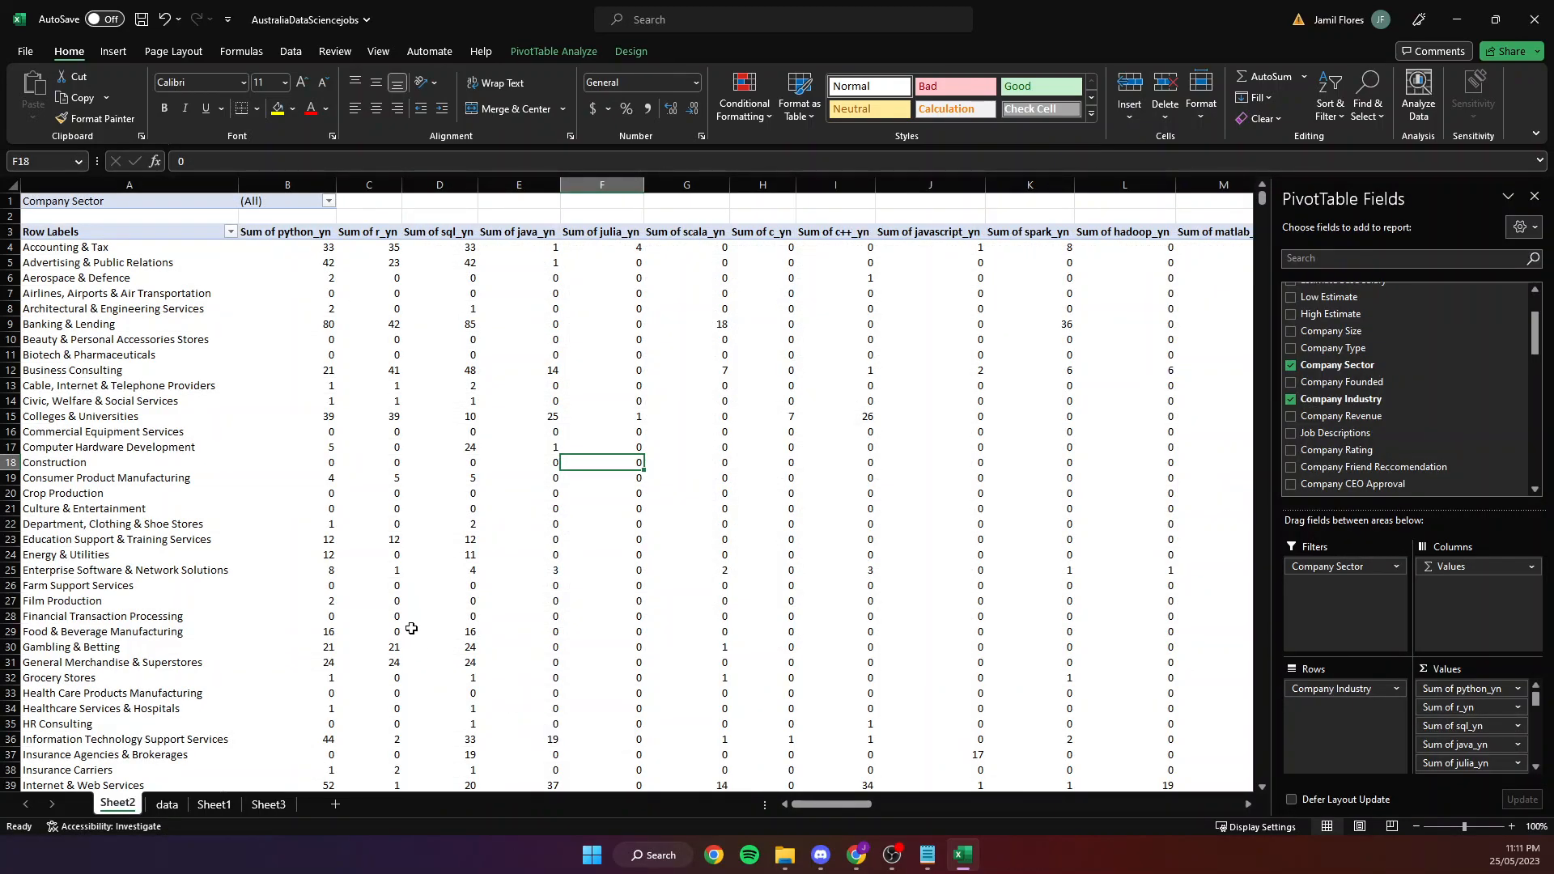
{"action": "scroll", "coordinate": [411, 607], "scroll_direction": "down", "scroll_amount": 6}
{"action": "scroll", "coordinate": [472, 640], "scroll_direction": "down", "scroll_amount": 4}
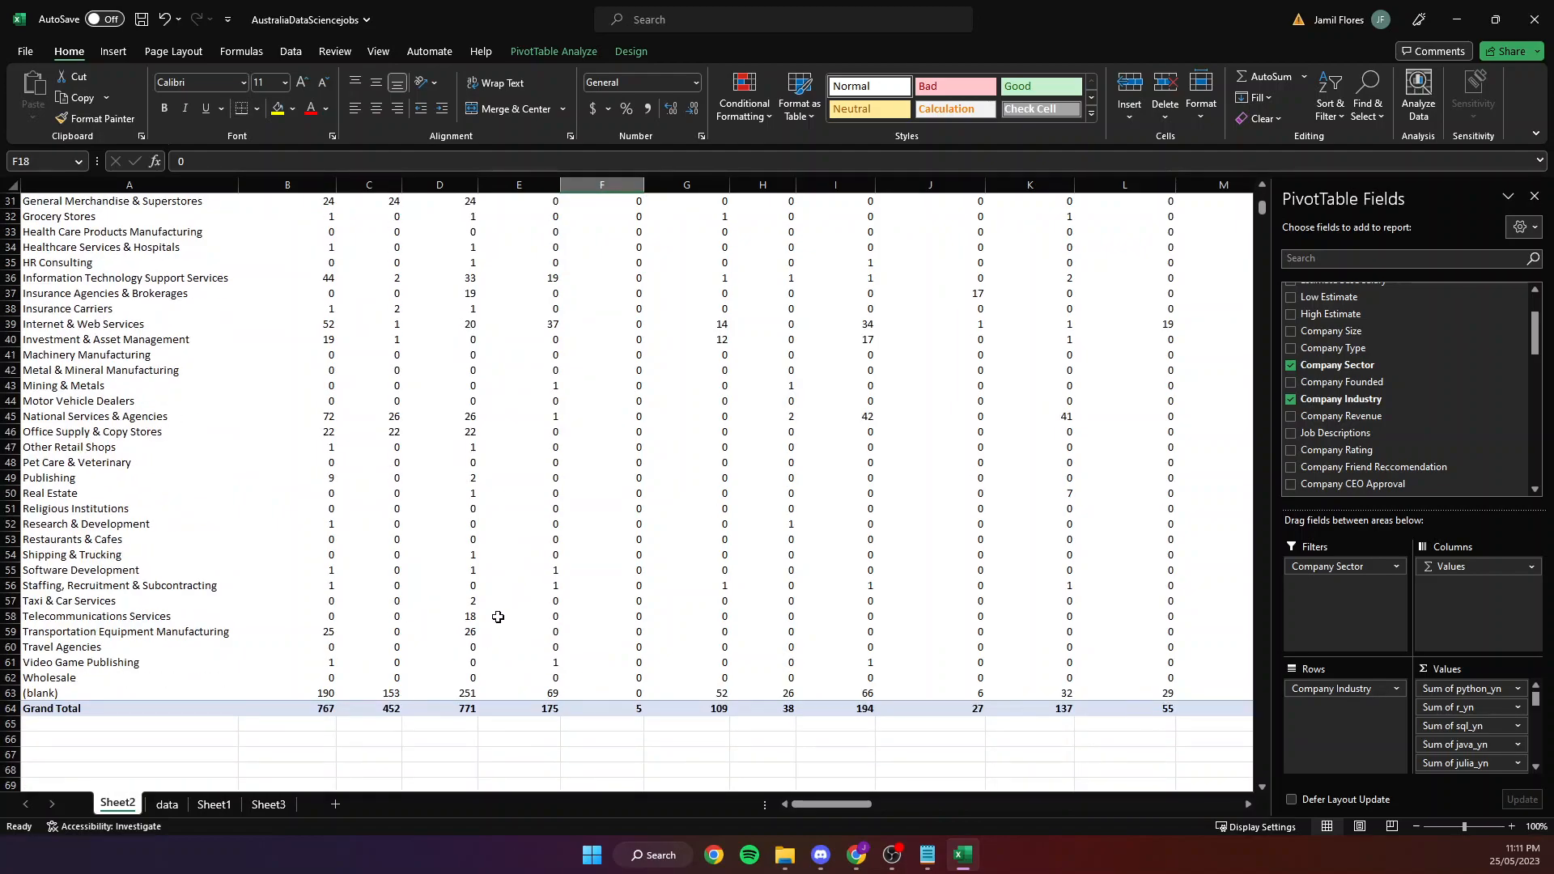
{"action": "left_click", "coordinate": [269, 804]}
{"action": "left_click", "coordinate": [214, 805]}
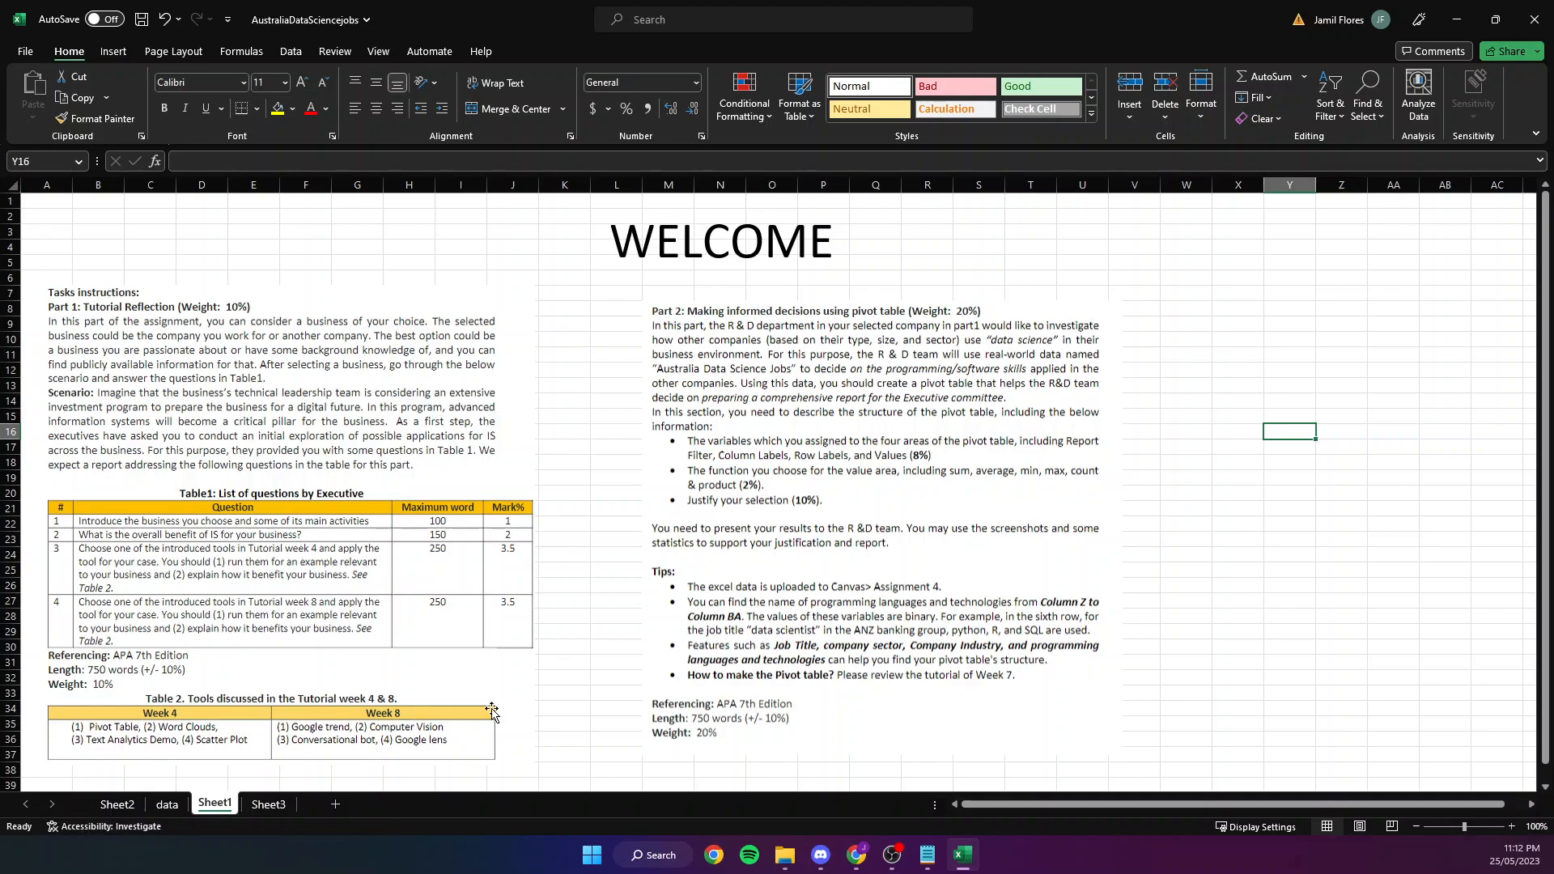
On Sheet2, add a bold "Percentage" label in A65, directly below the PivotTable's Grand Total row.
{"action": "left_click", "coordinate": [118, 804]}
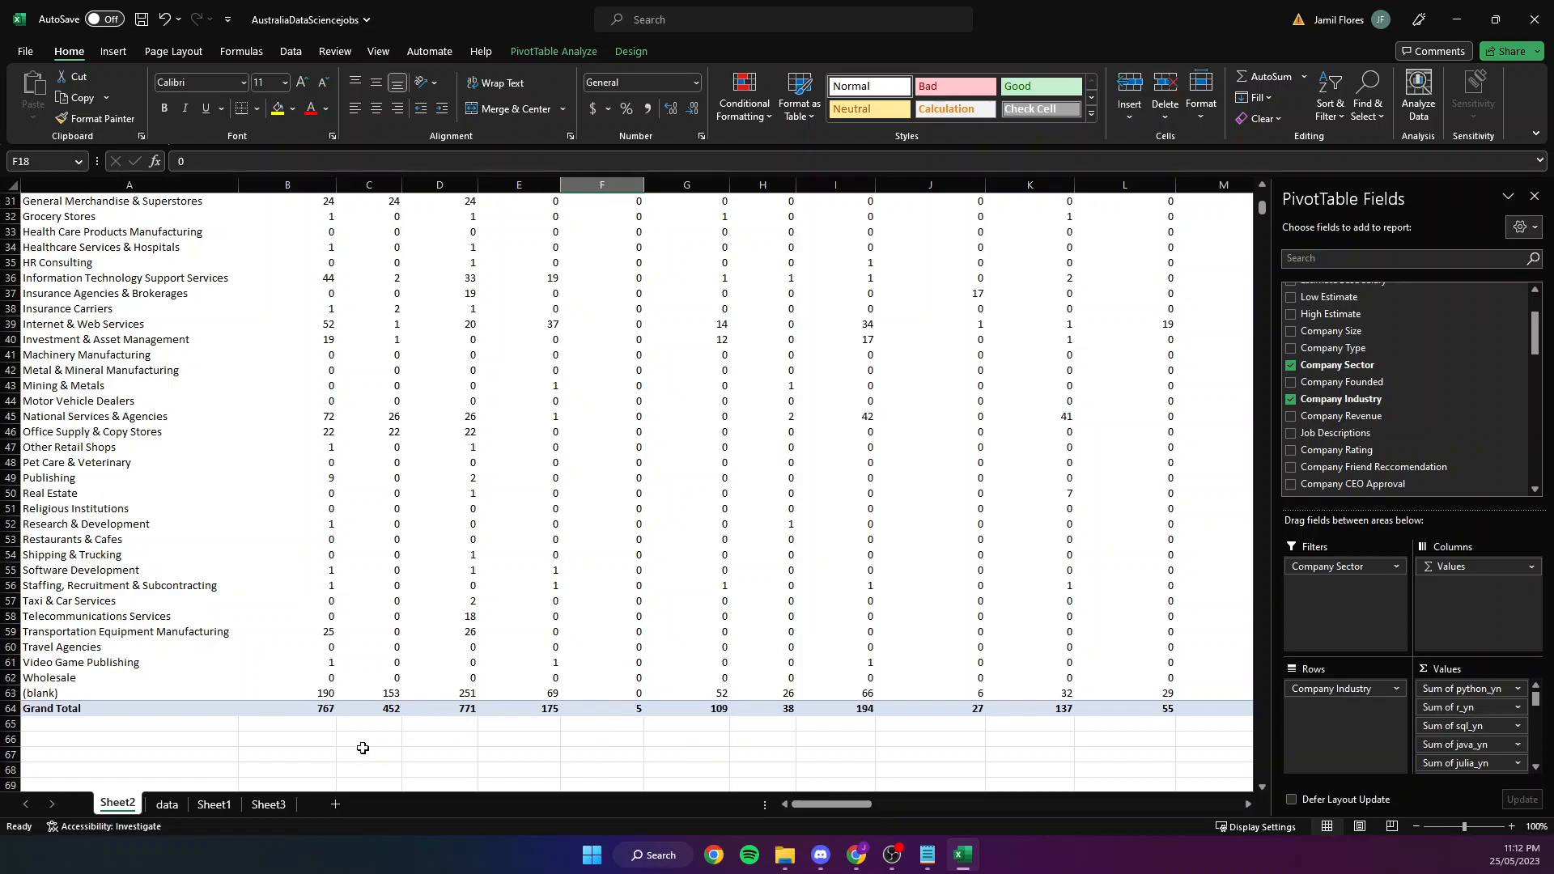
{"action": "scroll", "coordinate": [362, 748], "scroll_direction": "up", "scroll_amount": 1}
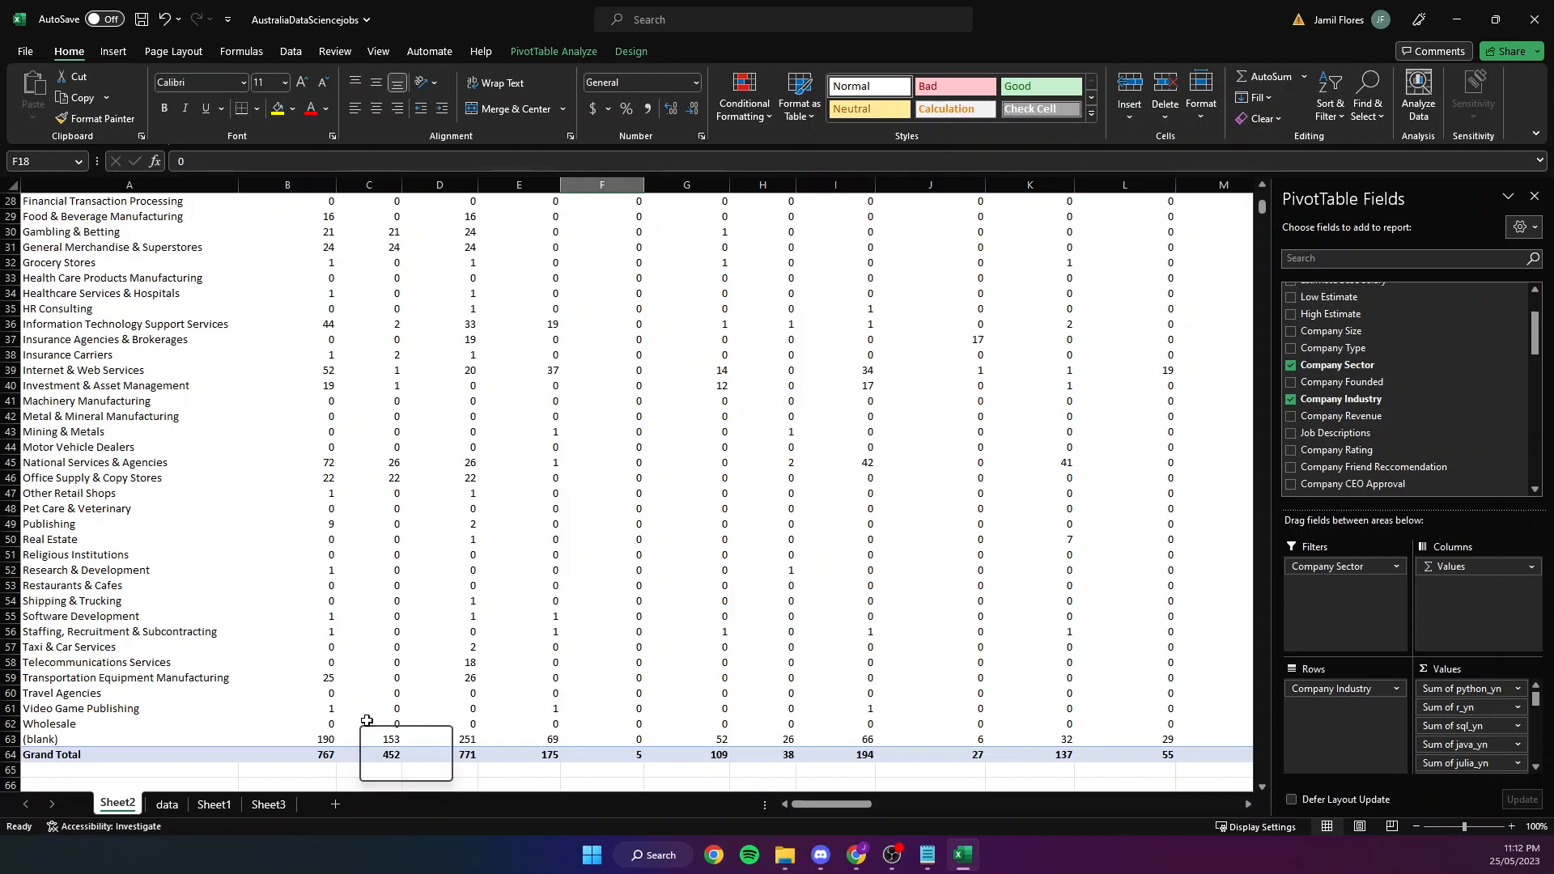
{"action": "scroll", "coordinate": [362, 728], "scroll_direction": "up", "scroll_amount": 9}
{"action": "scroll", "coordinate": [365, 703], "scroll_direction": "down", "scroll_amount": 11}
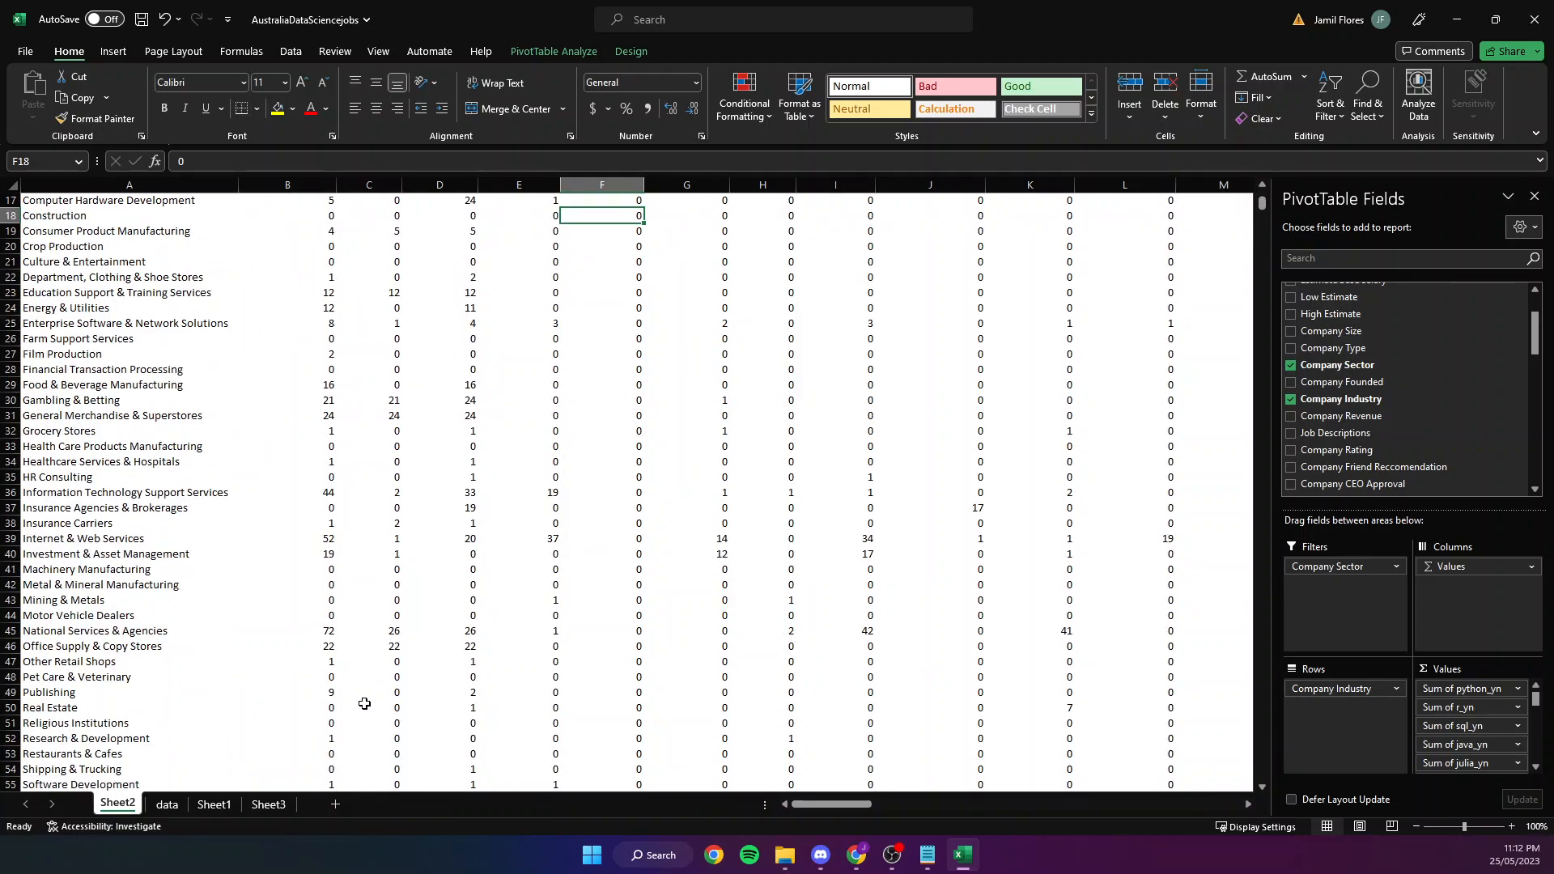
{"action": "left_click", "coordinate": [87, 678]}
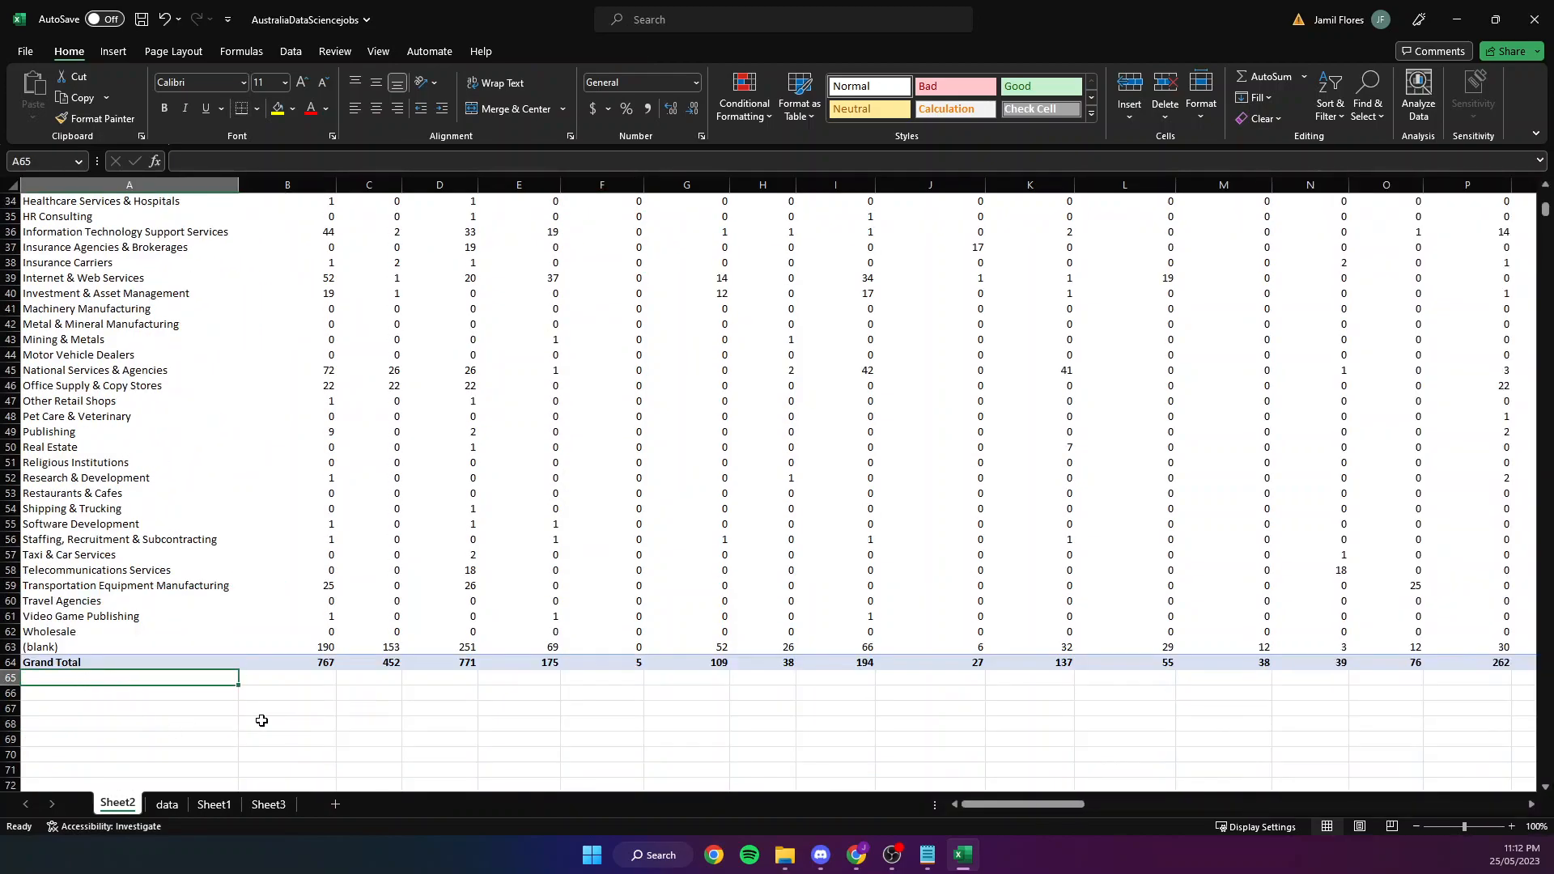
{"action": "type", "text": "Per"}
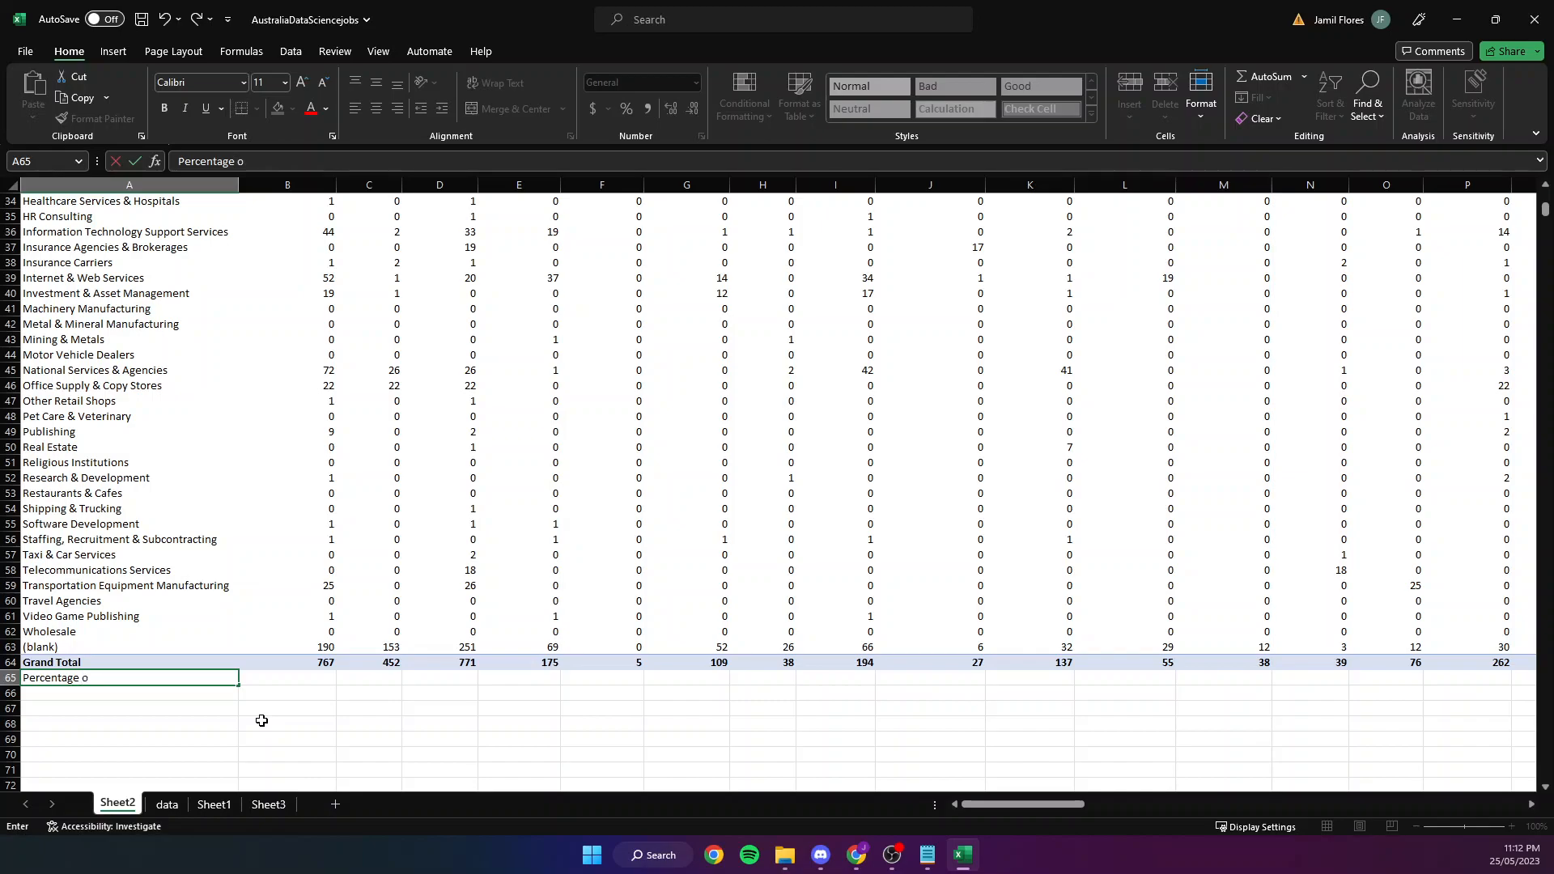
{"action": "type", "text": "centage"}
{"action": "key", "text": "ctrl+Return"}
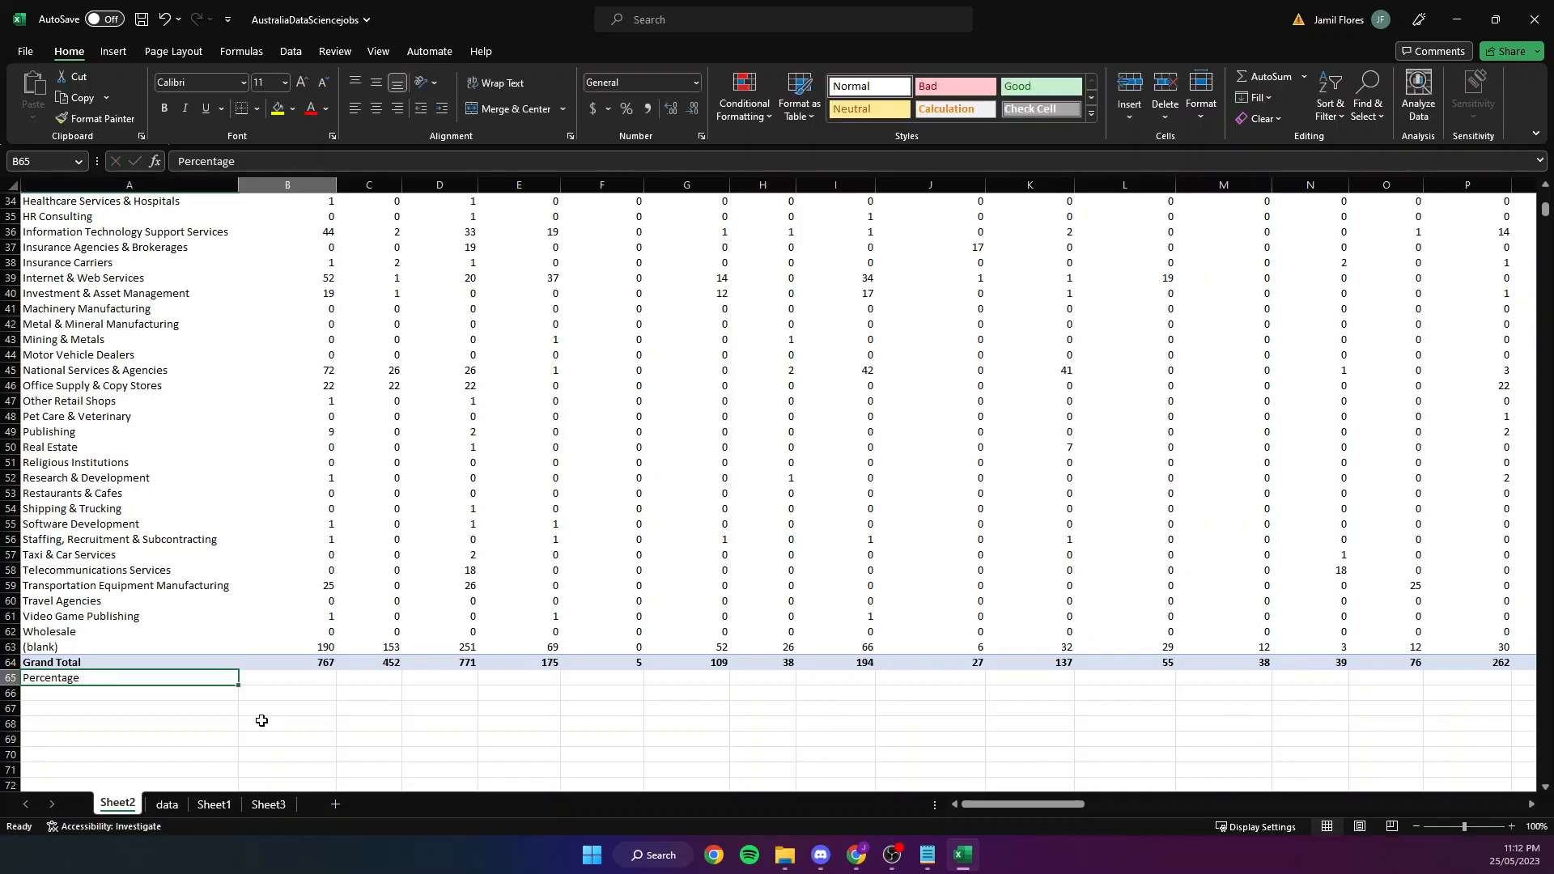
{"action": "key", "text": "ctrl+b"}
{"action": "key", "text": "Right"}
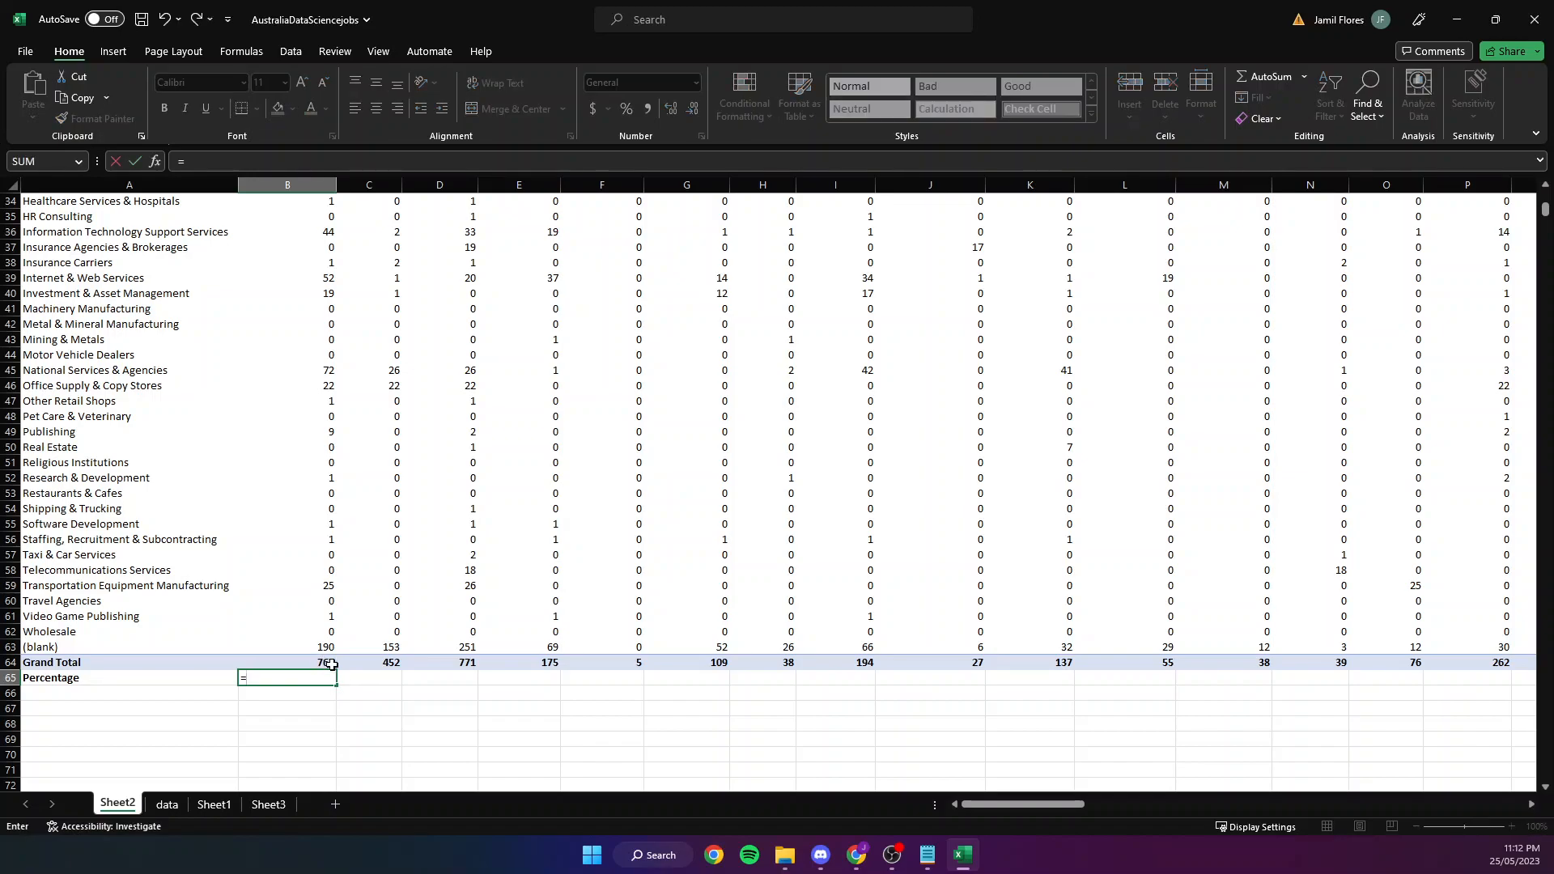
Make B65 reference the PivotTable's python_yn grand total in B64.
{"action": "left_click", "coordinate": [328, 664]}
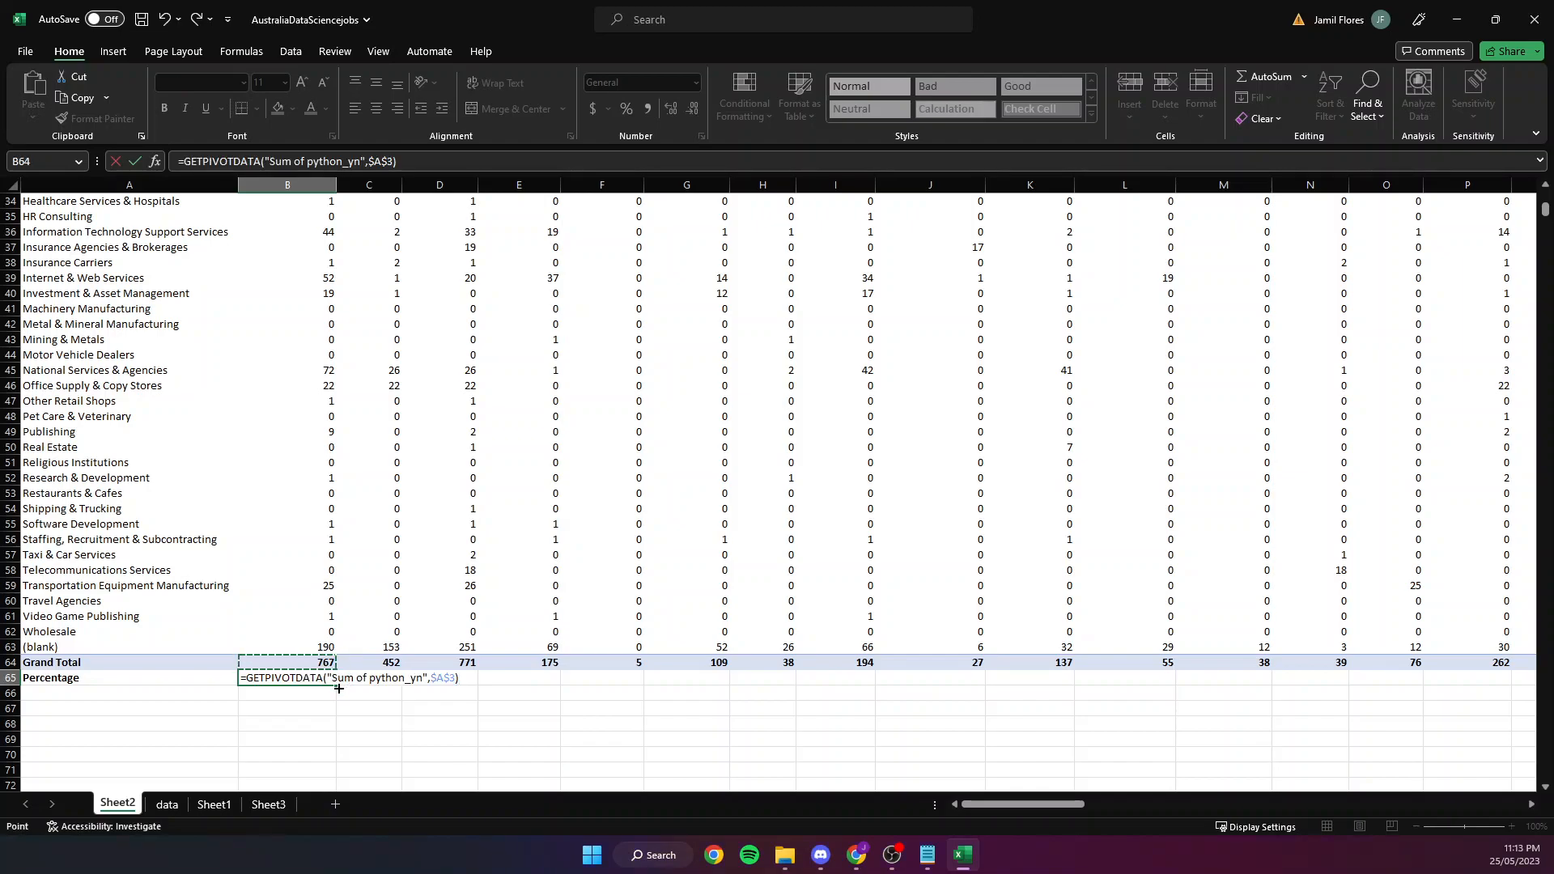
{"action": "key", "text": "Left"}
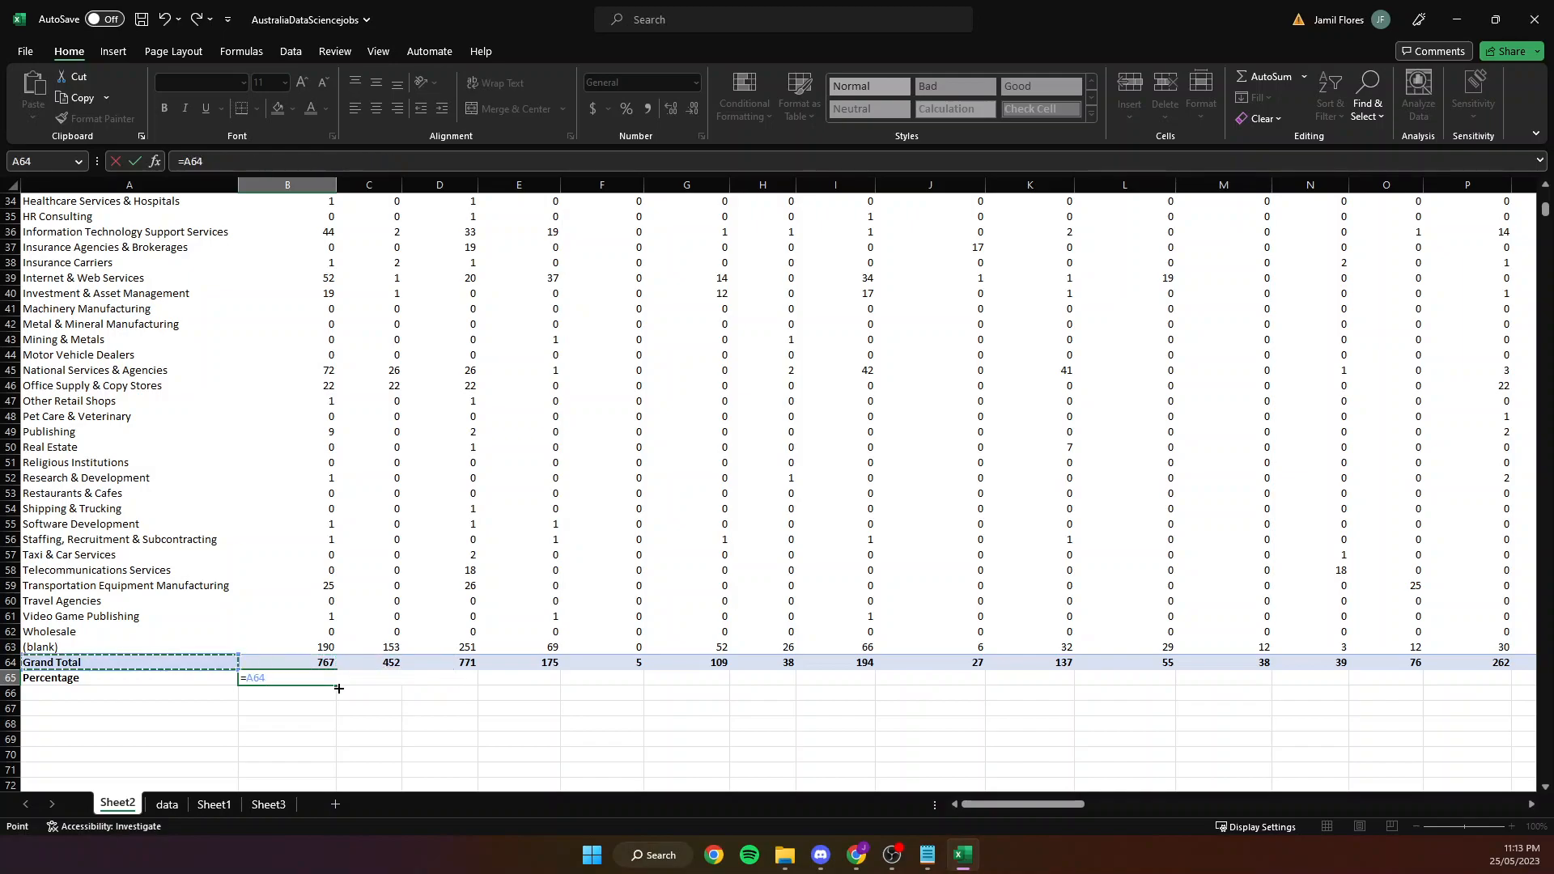
{"action": "key", "text": "Right"}
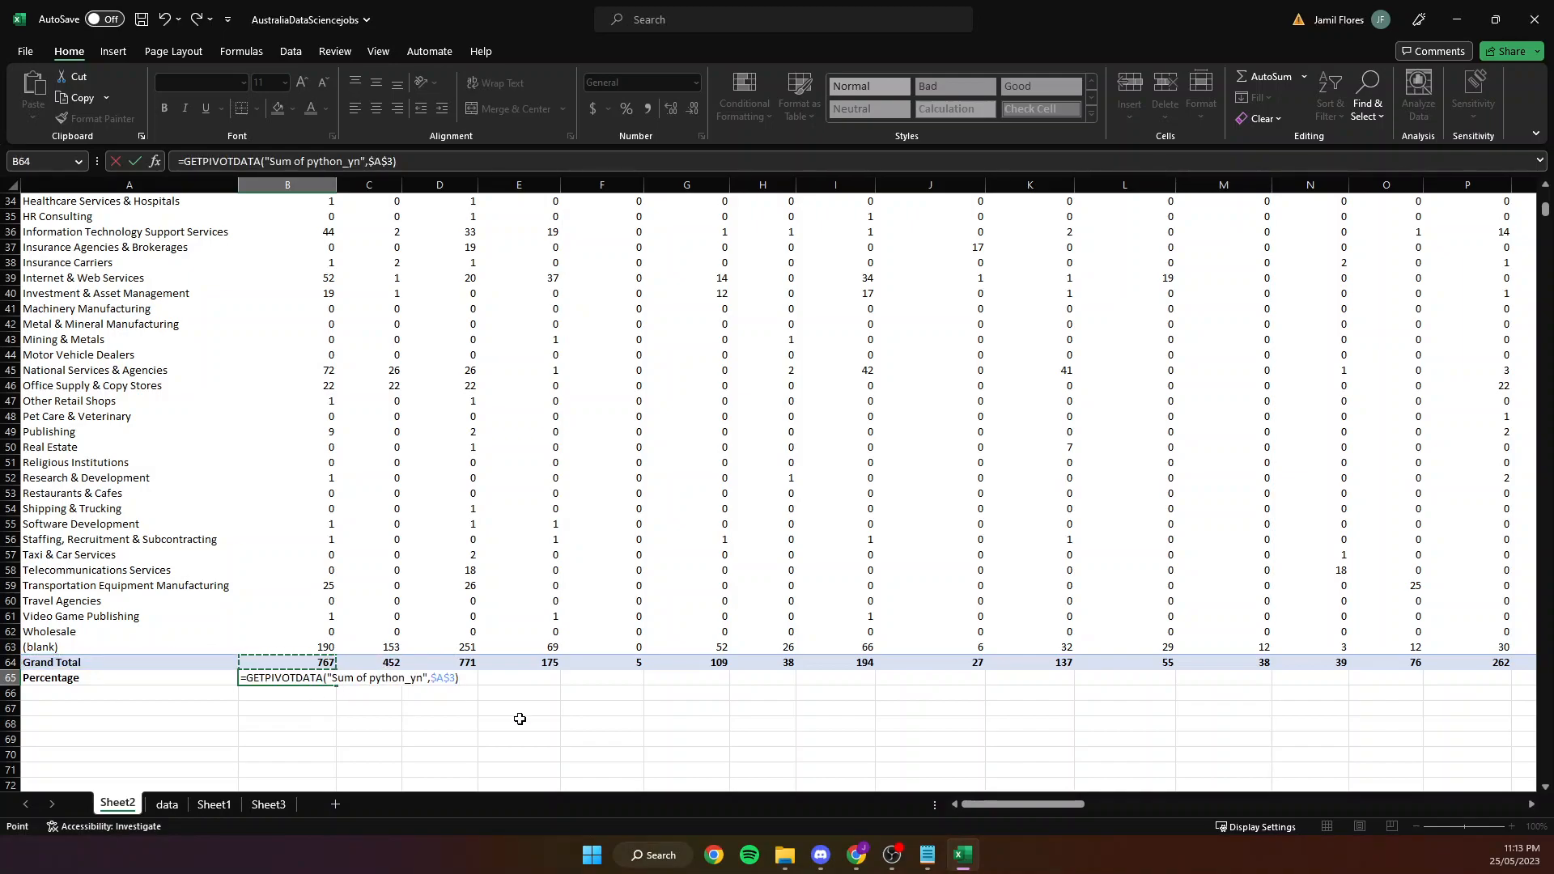
{"action": "key", "text": "Return"}
Replace the formula in B65 with =SUM(B4:B63) to add up the python_yn values of all industries.
{"action": "left_click", "coordinate": [314, 679]}
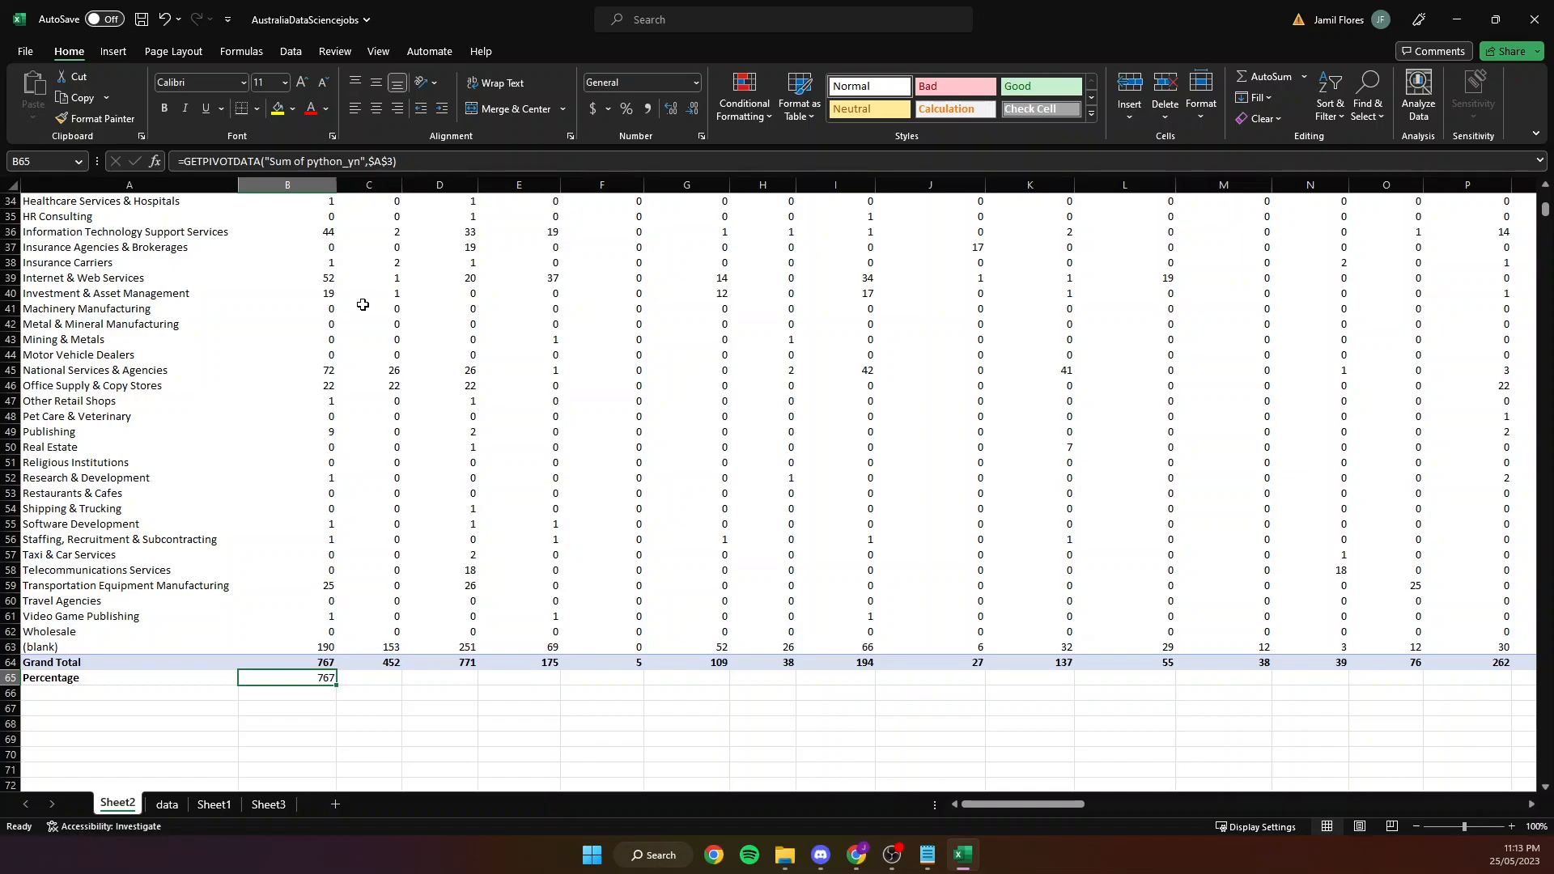
{"action": "scroll", "coordinate": [374, 436], "scroll_direction": "up", "scroll_amount": 11}
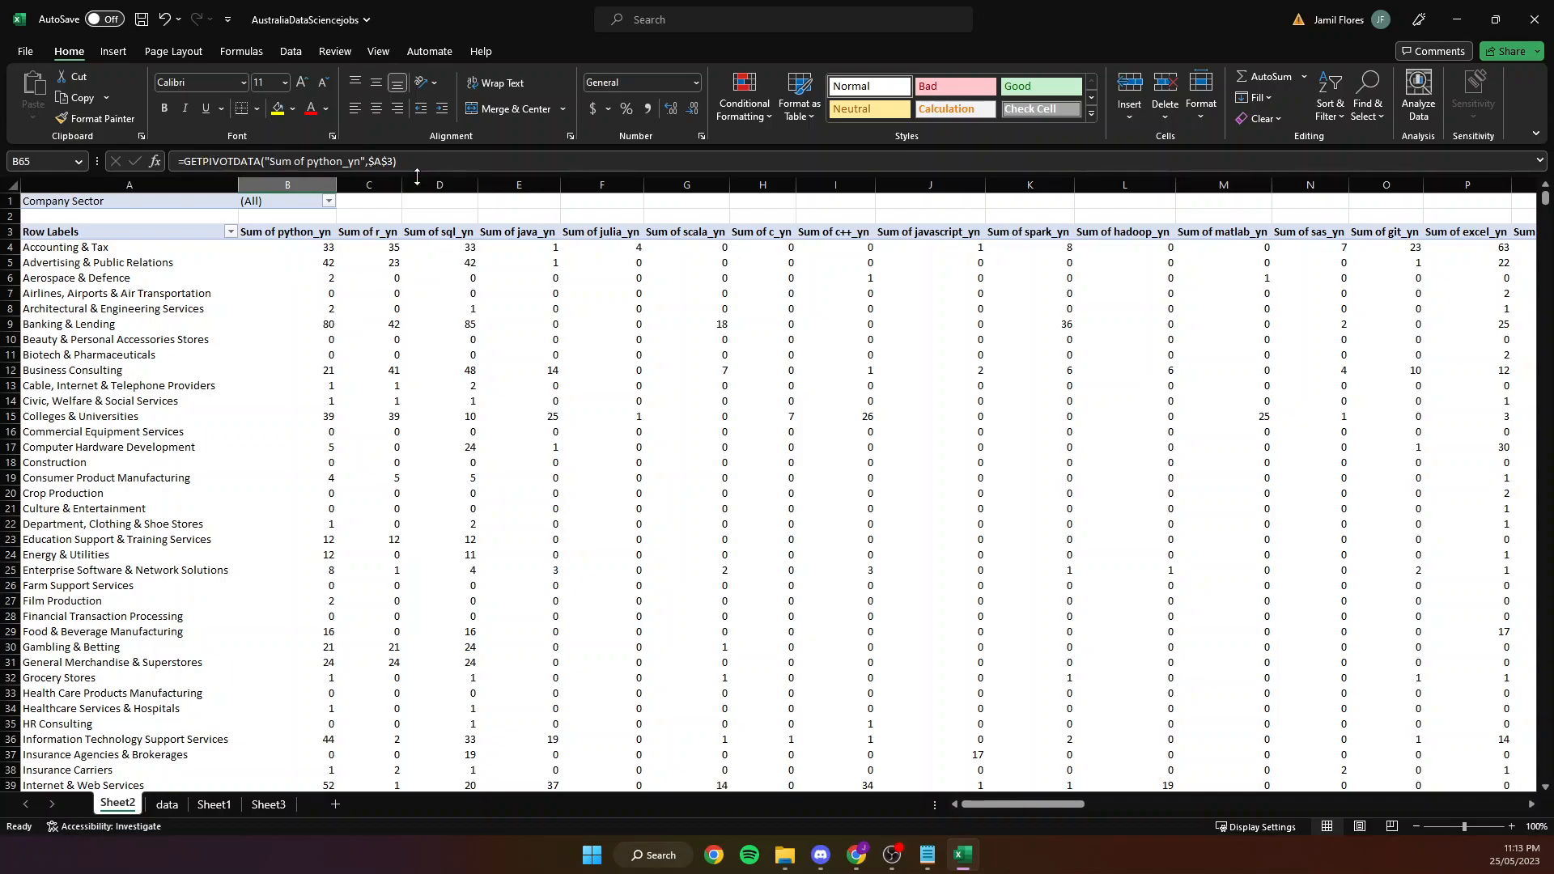
{"action": "scroll", "coordinate": [433, 527], "scroll_direction": "down", "scroll_amount": 10}
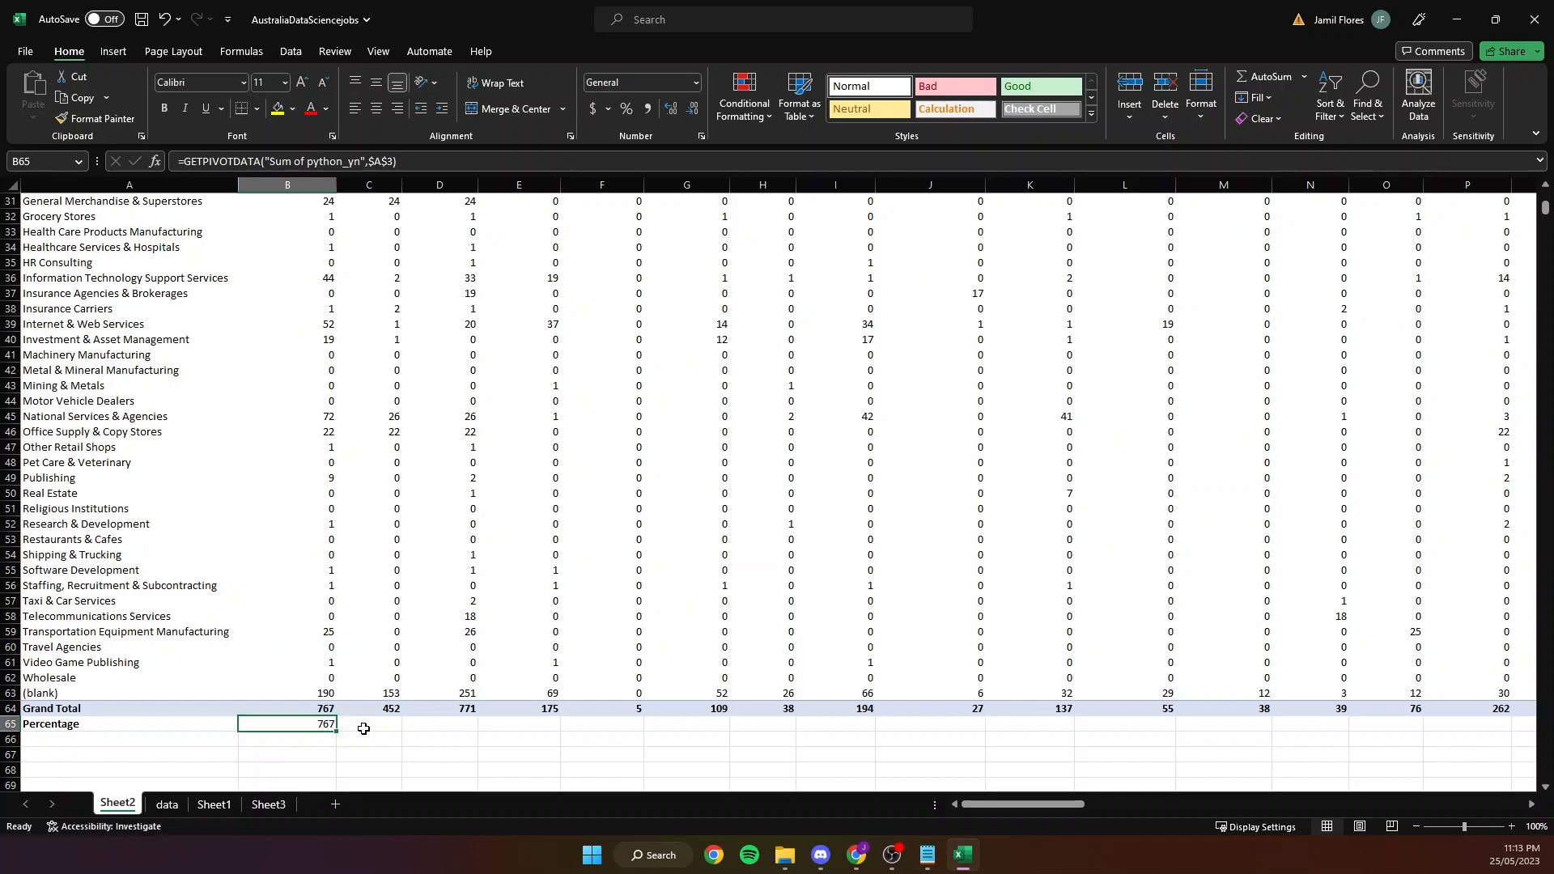
{"action": "type", "text": "=sum"}
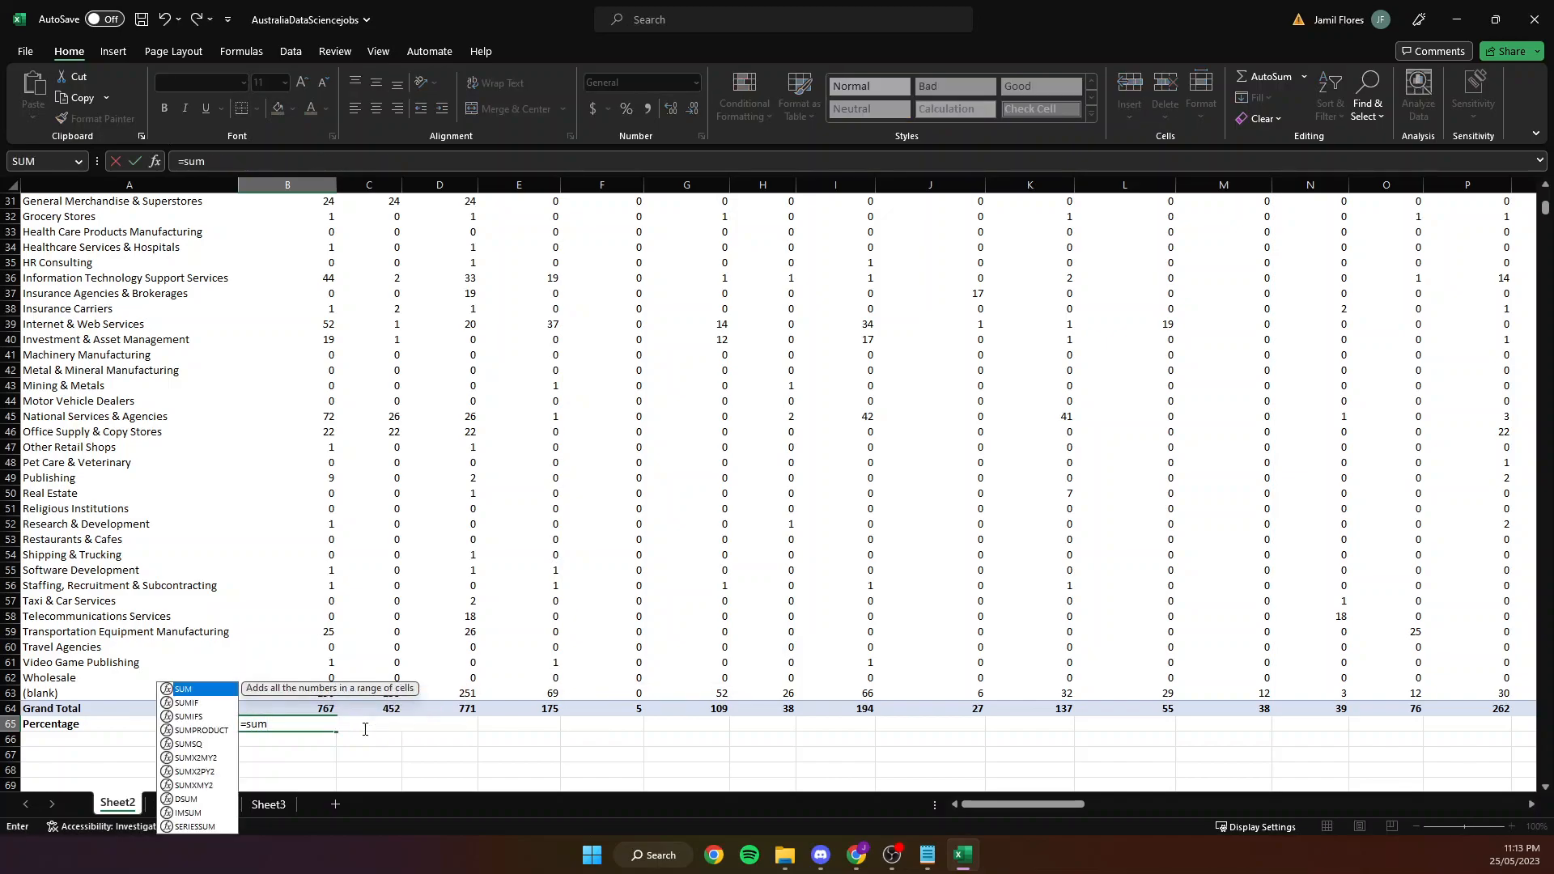
{"action": "type", "text": "("}
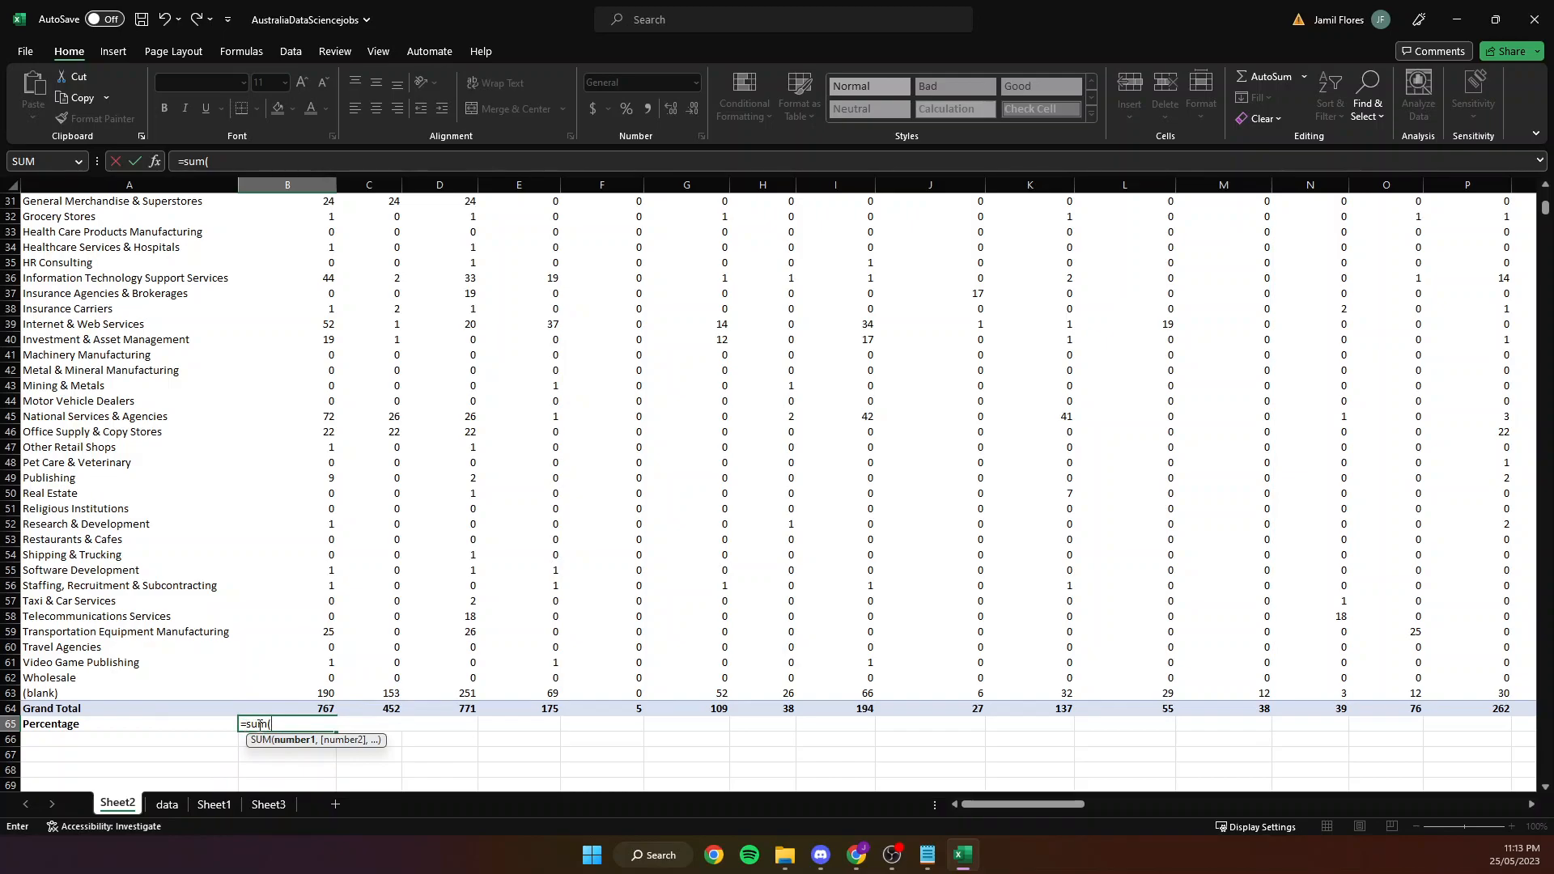
{"action": "scroll", "coordinate": [318, 526], "scroll_direction": "up", "scroll_amount": 10}
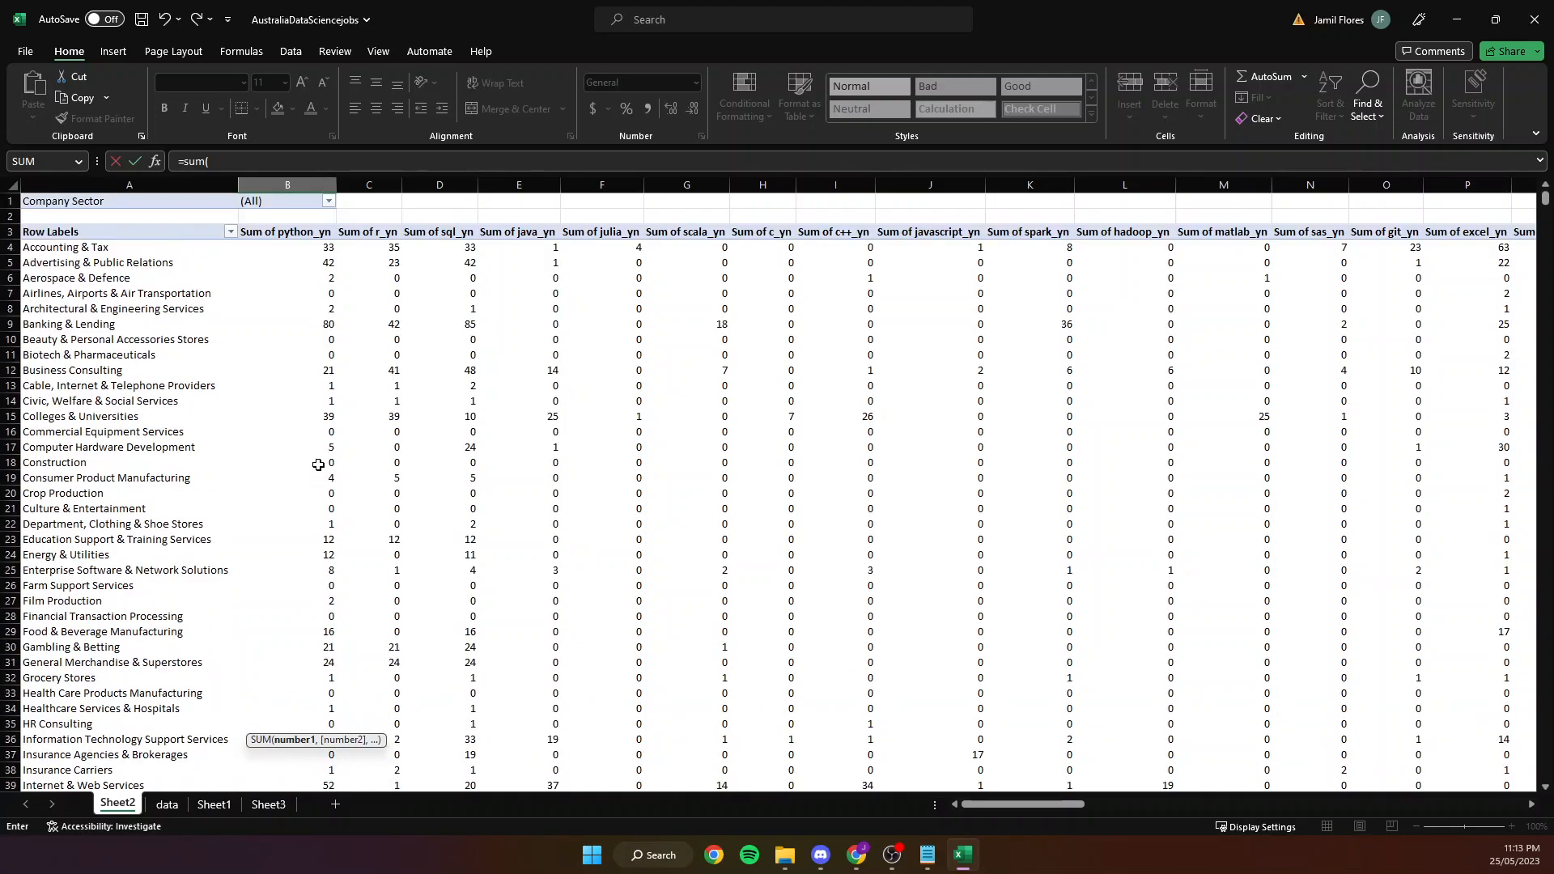
{"action": "left_click_drag", "start_coordinate": [329, 250], "coordinate": [325, 674]}
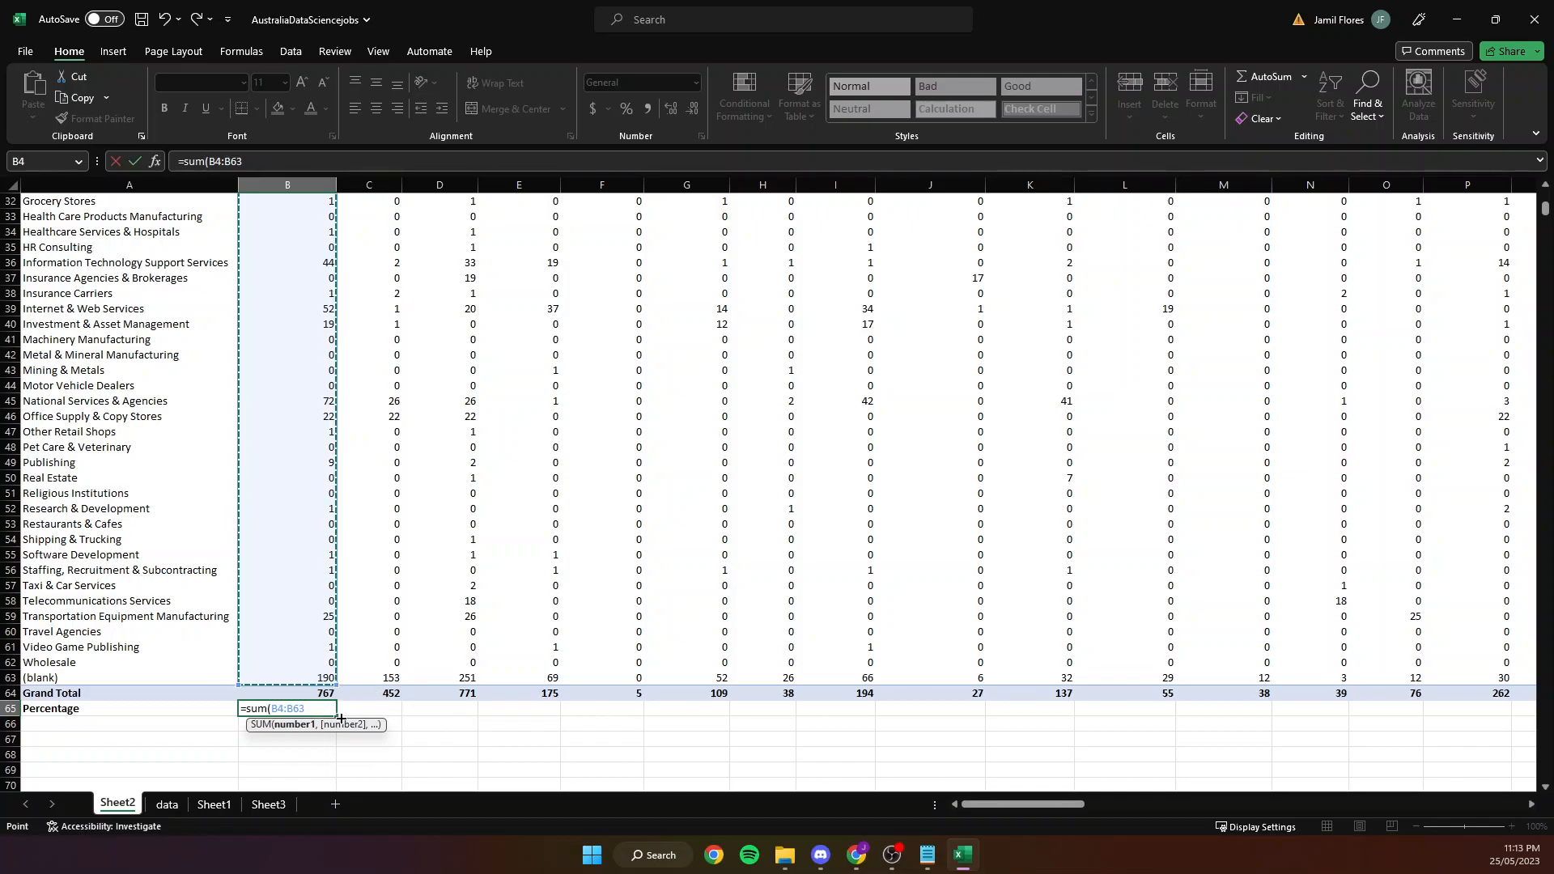
{"action": "type", "text": ")"}
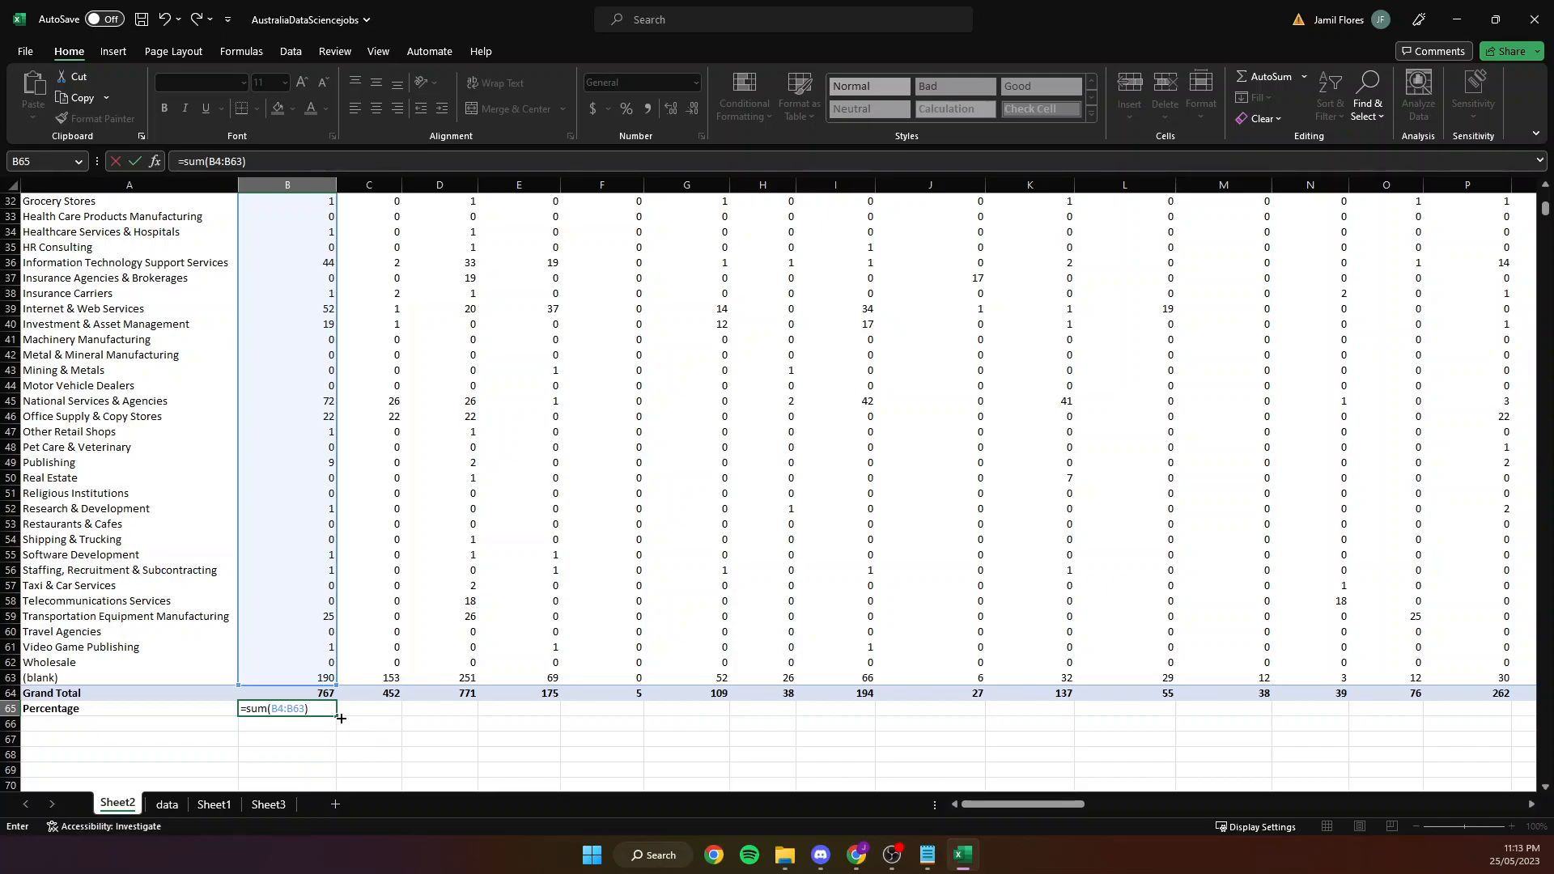
{"action": "key", "text": "Return"}
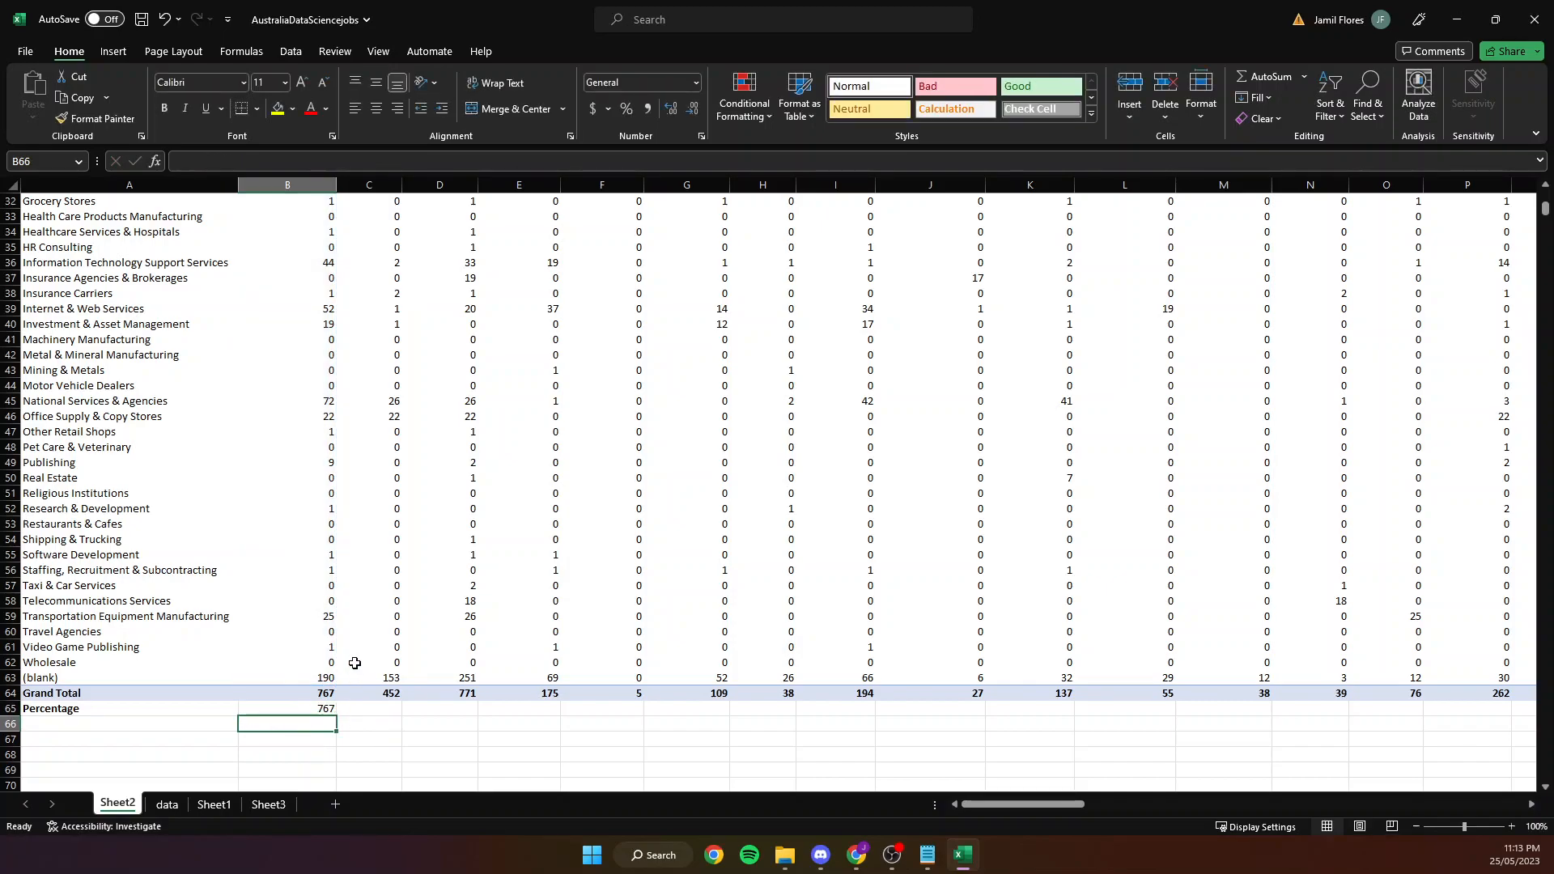
{"action": "left_click", "coordinate": [313, 707]}
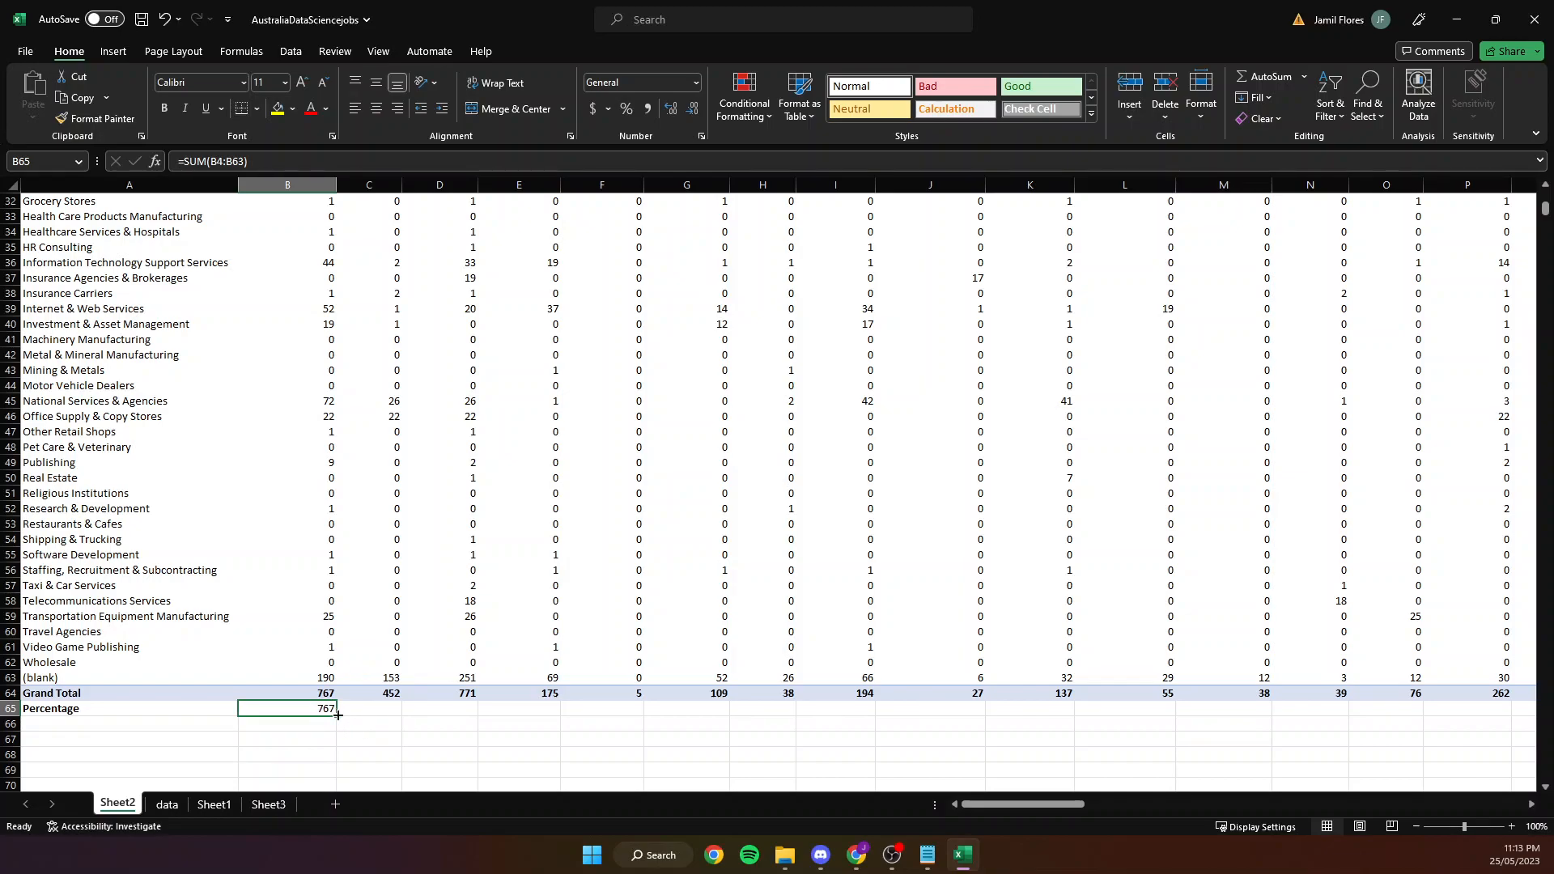
Extend the formula in B65 to =SUM(B4:B63)/2086 so it divides the python_yn sum by 2086.
{"action": "double_click", "coordinate": [323, 708]}
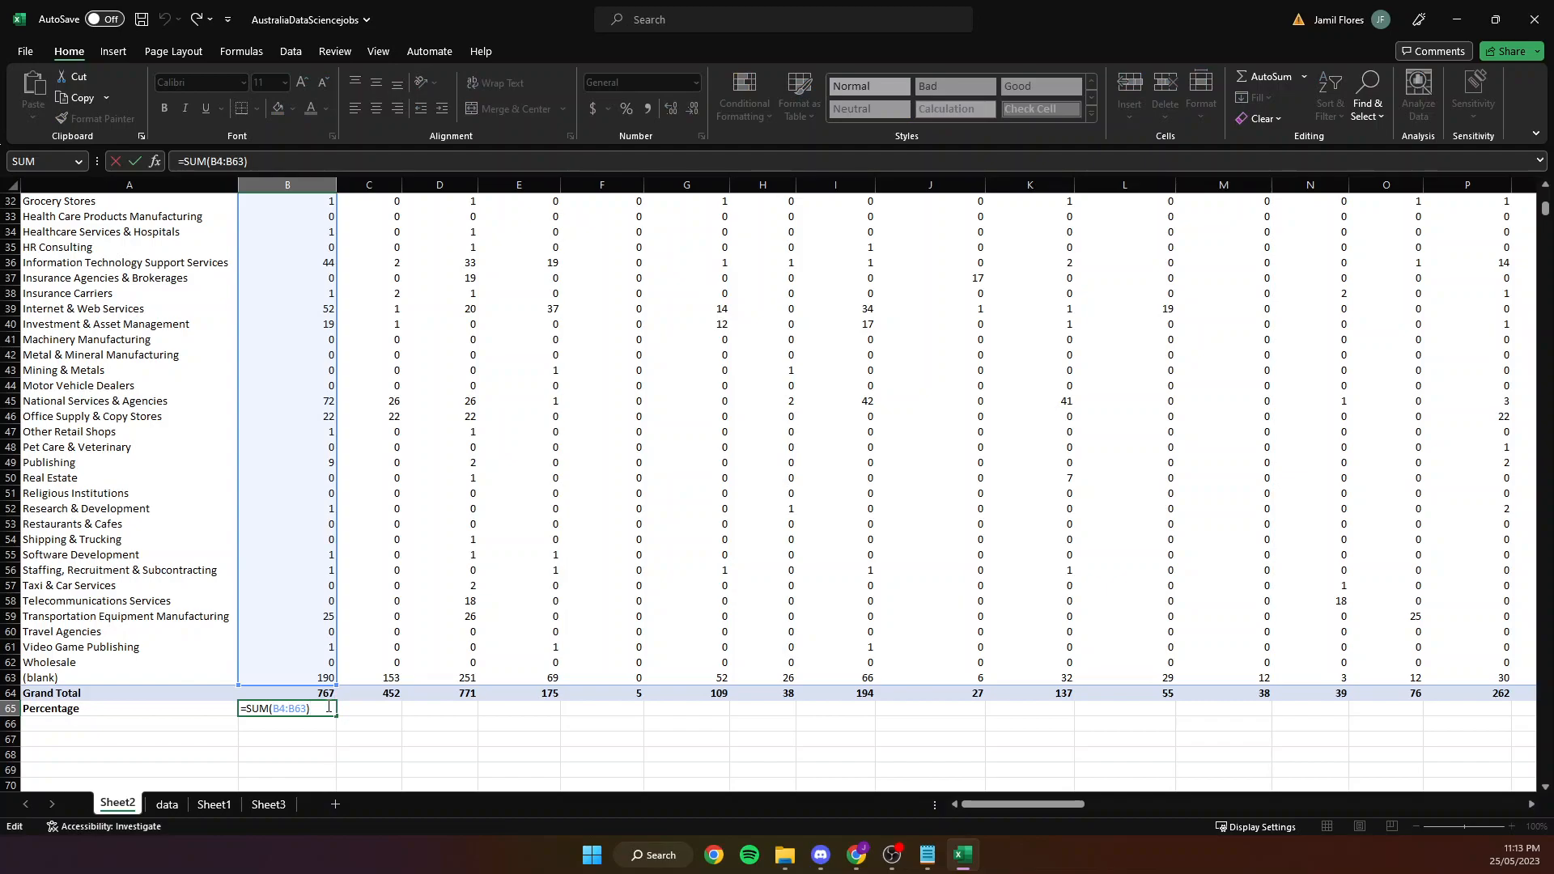
{"action": "type", "text": "/2086"}
{"action": "left_click", "coordinate": [405, 732]}
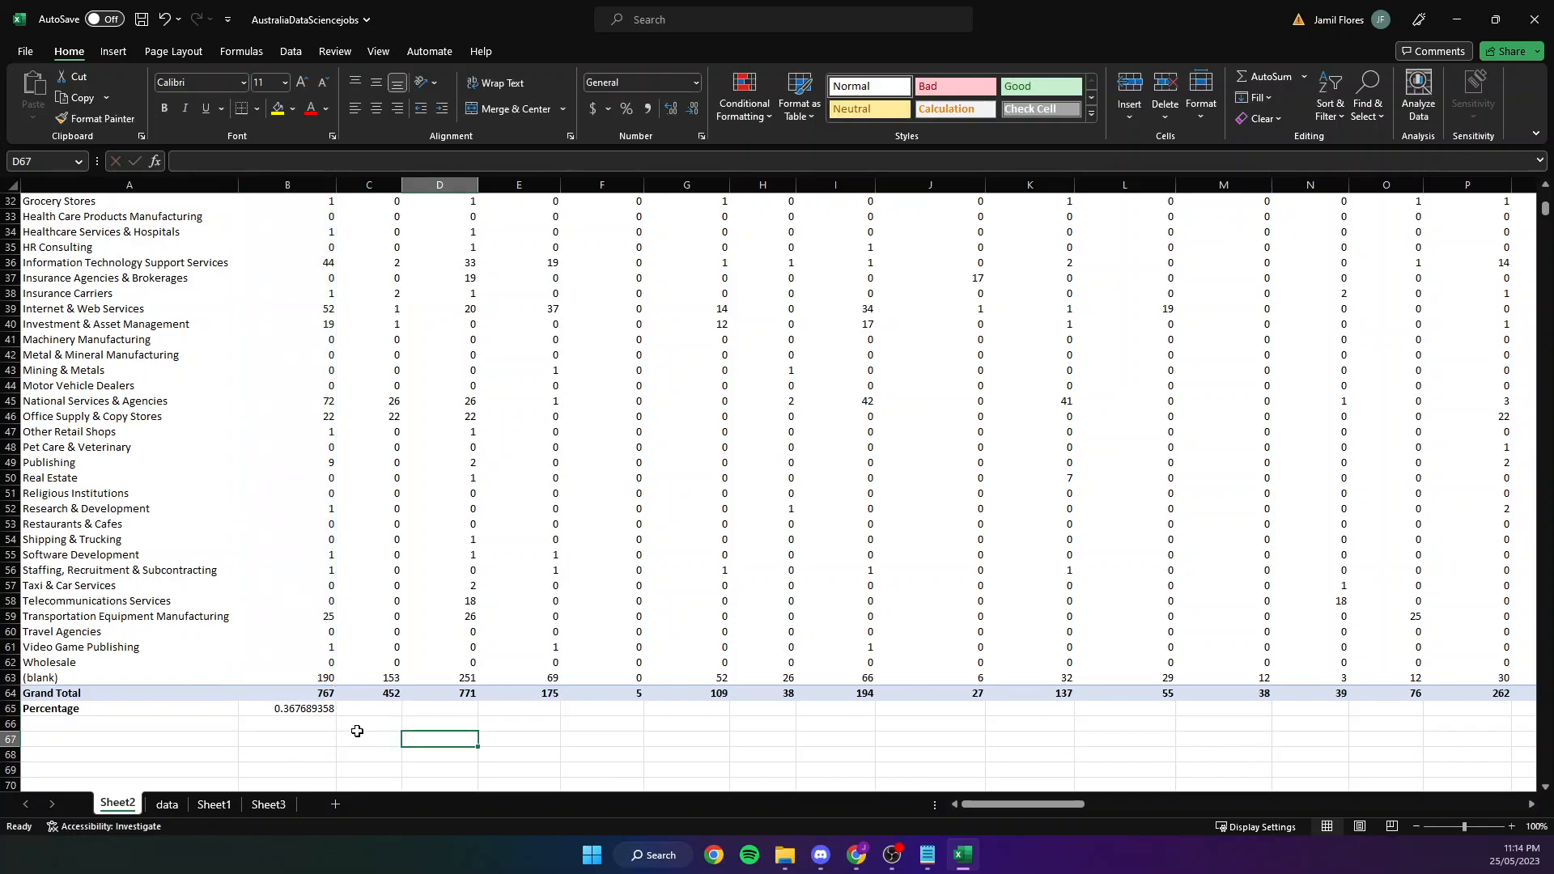
Fill the B65 formula across the Percentage row through AC65 for all remaining skill columns.
{"action": "left_click", "coordinate": [298, 713]}
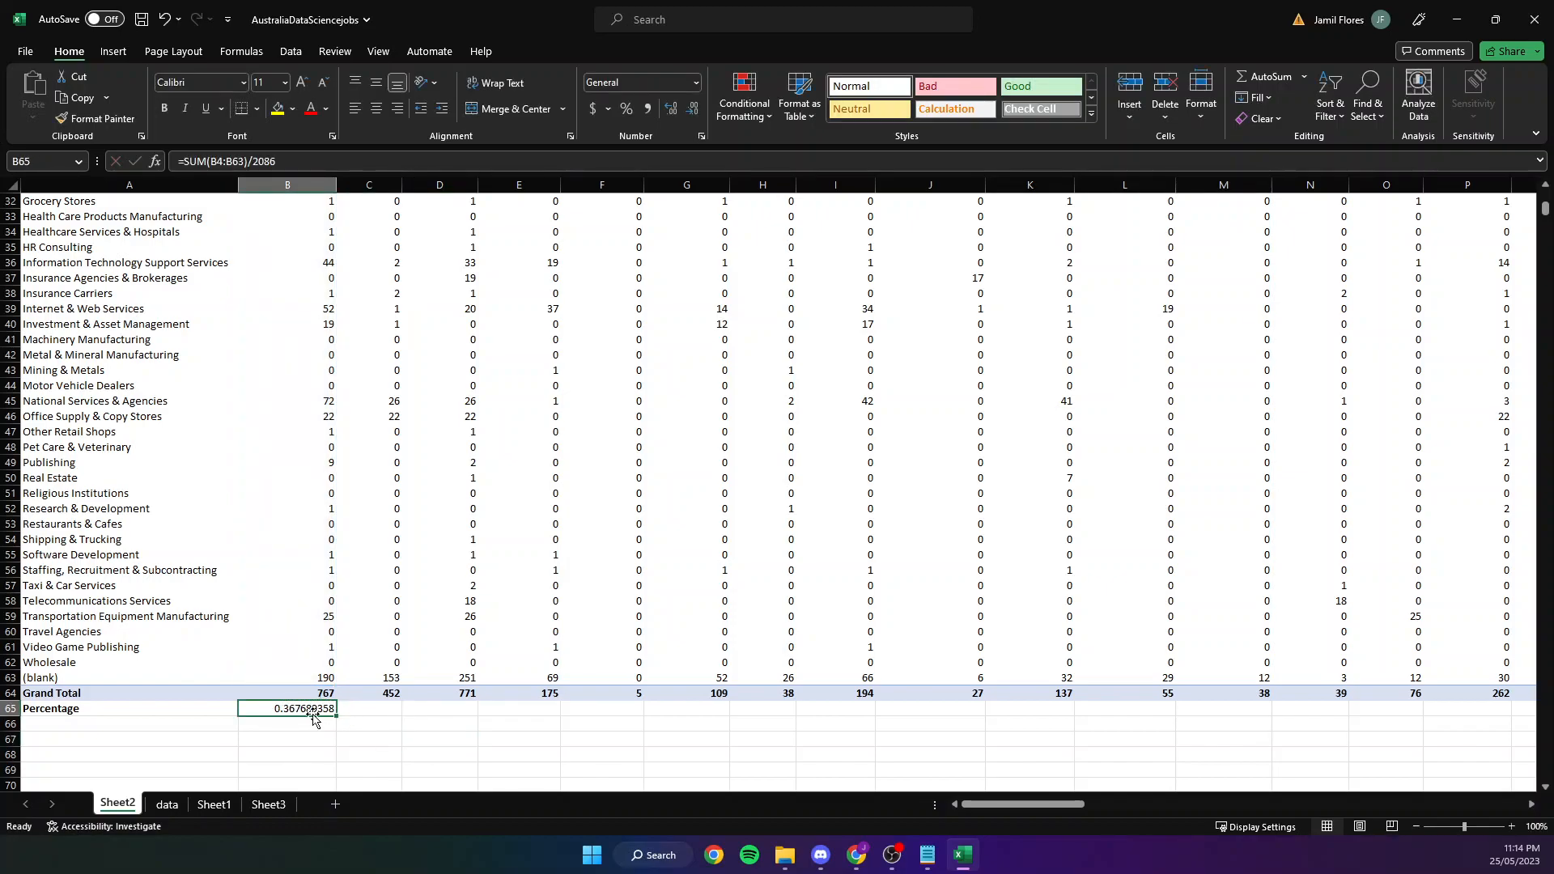
{"action": "left_click_drag", "start_coordinate": [340, 716], "coordinate": [1404, 721]}
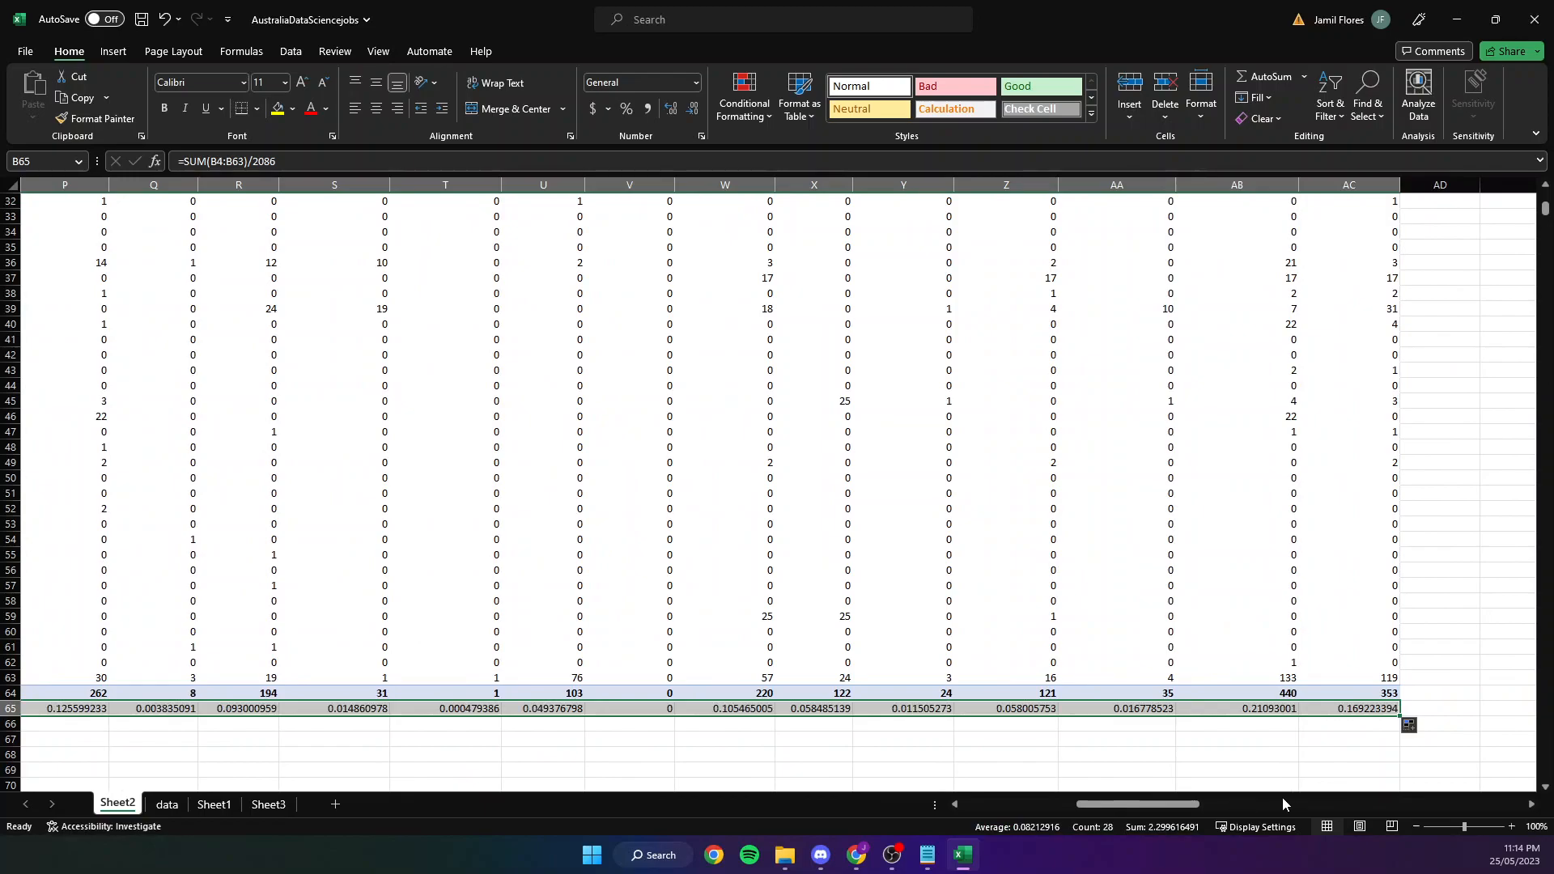
{"action": "left_click_drag", "start_coordinate": [1184, 805], "coordinate": [1069, 804]}
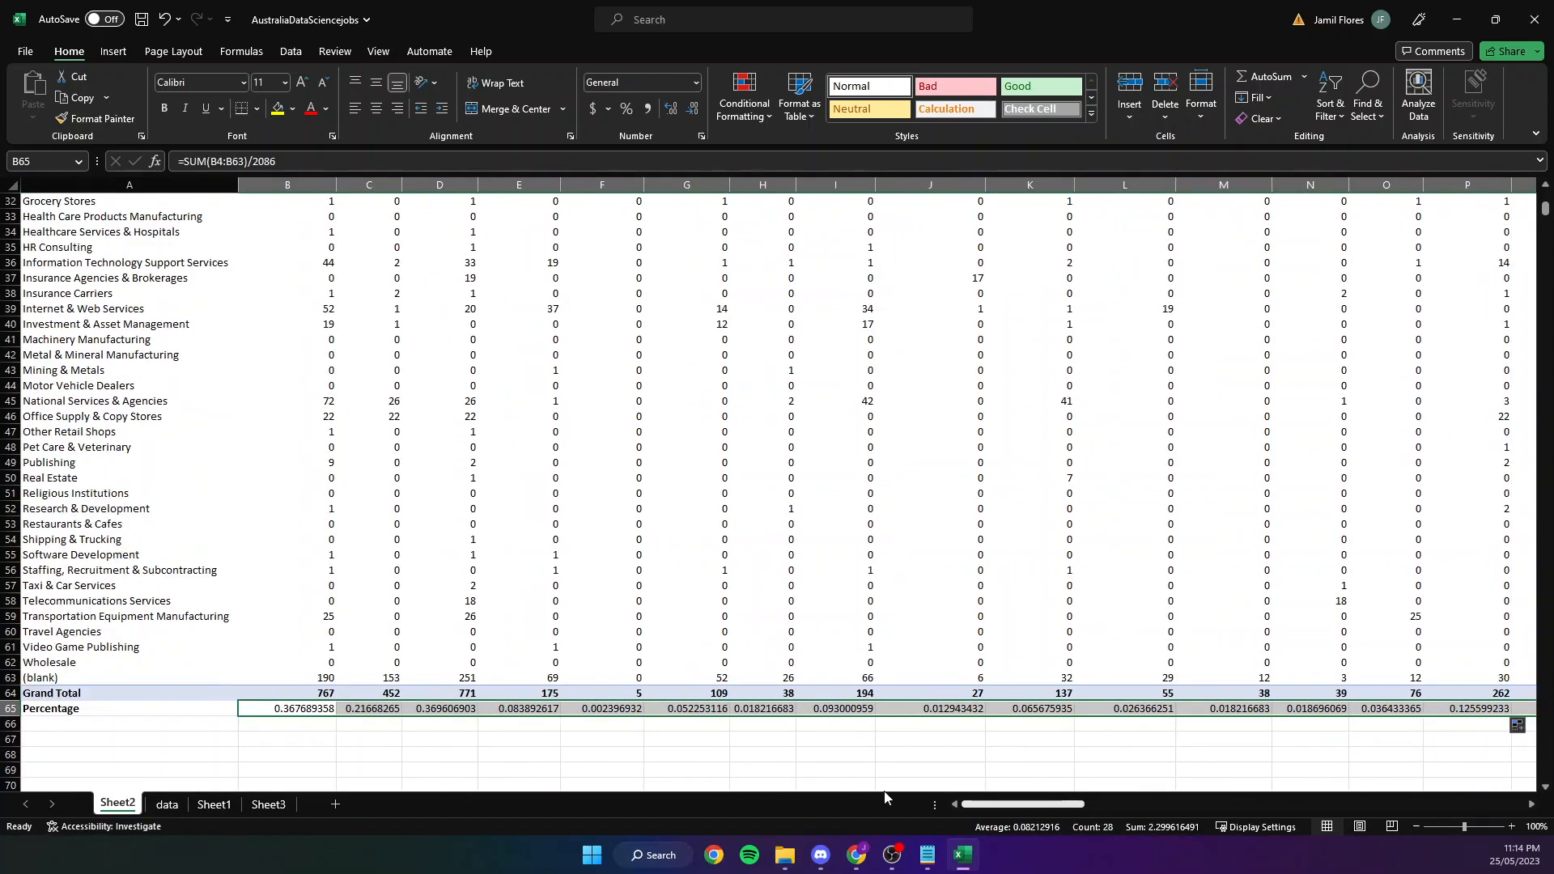
Format the Percentage row values B65:AC65 as Percentage with 2 decimal places.
{"action": "right_click", "coordinate": [375, 709]}
{"action": "left_click", "coordinate": [448, 603]}
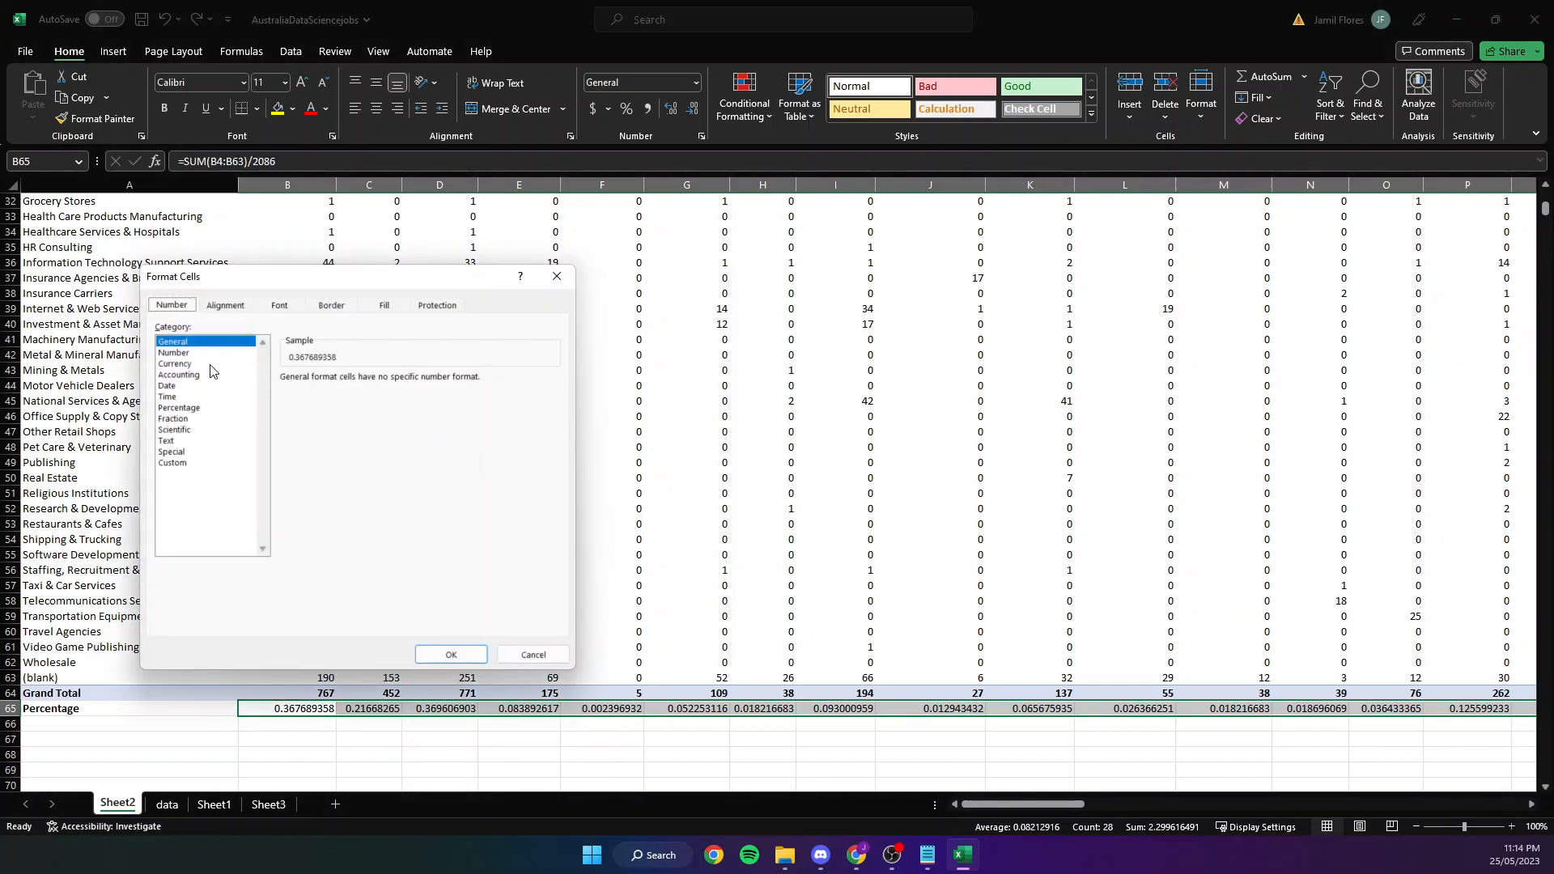
{"action": "left_click", "coordinate": [182, 387]}
{"action": "left_click", "coordinate": [181, 396]}
{"action": "left_click", "coordinate": [182, 407]}
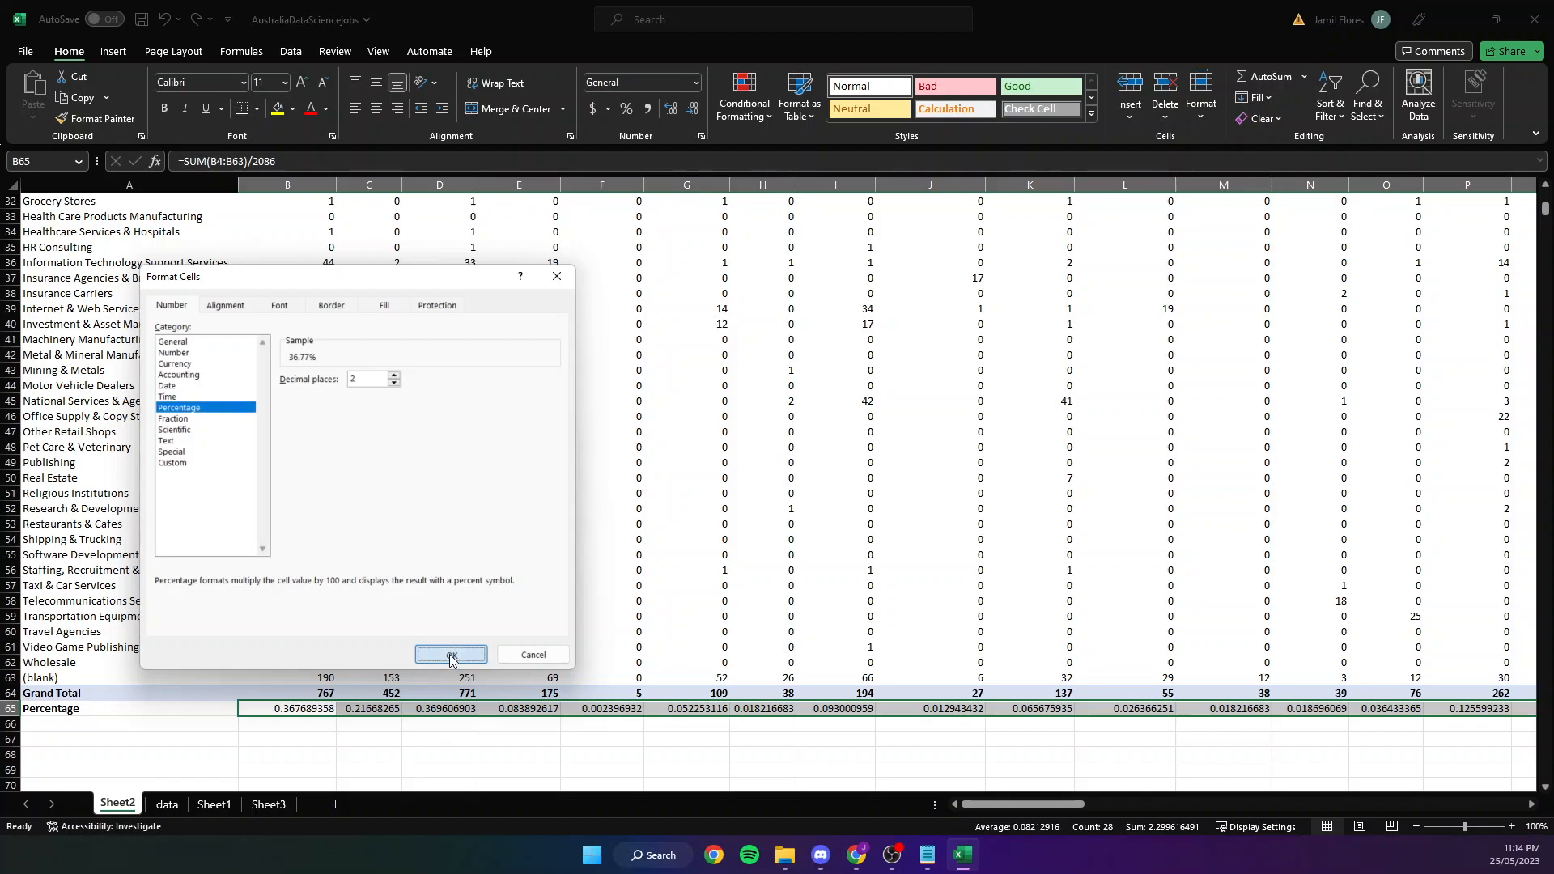
{"action": "left_click", "coordinate": [451, 656]}
{"action": "left_click", "coordinate": [495, 741]}
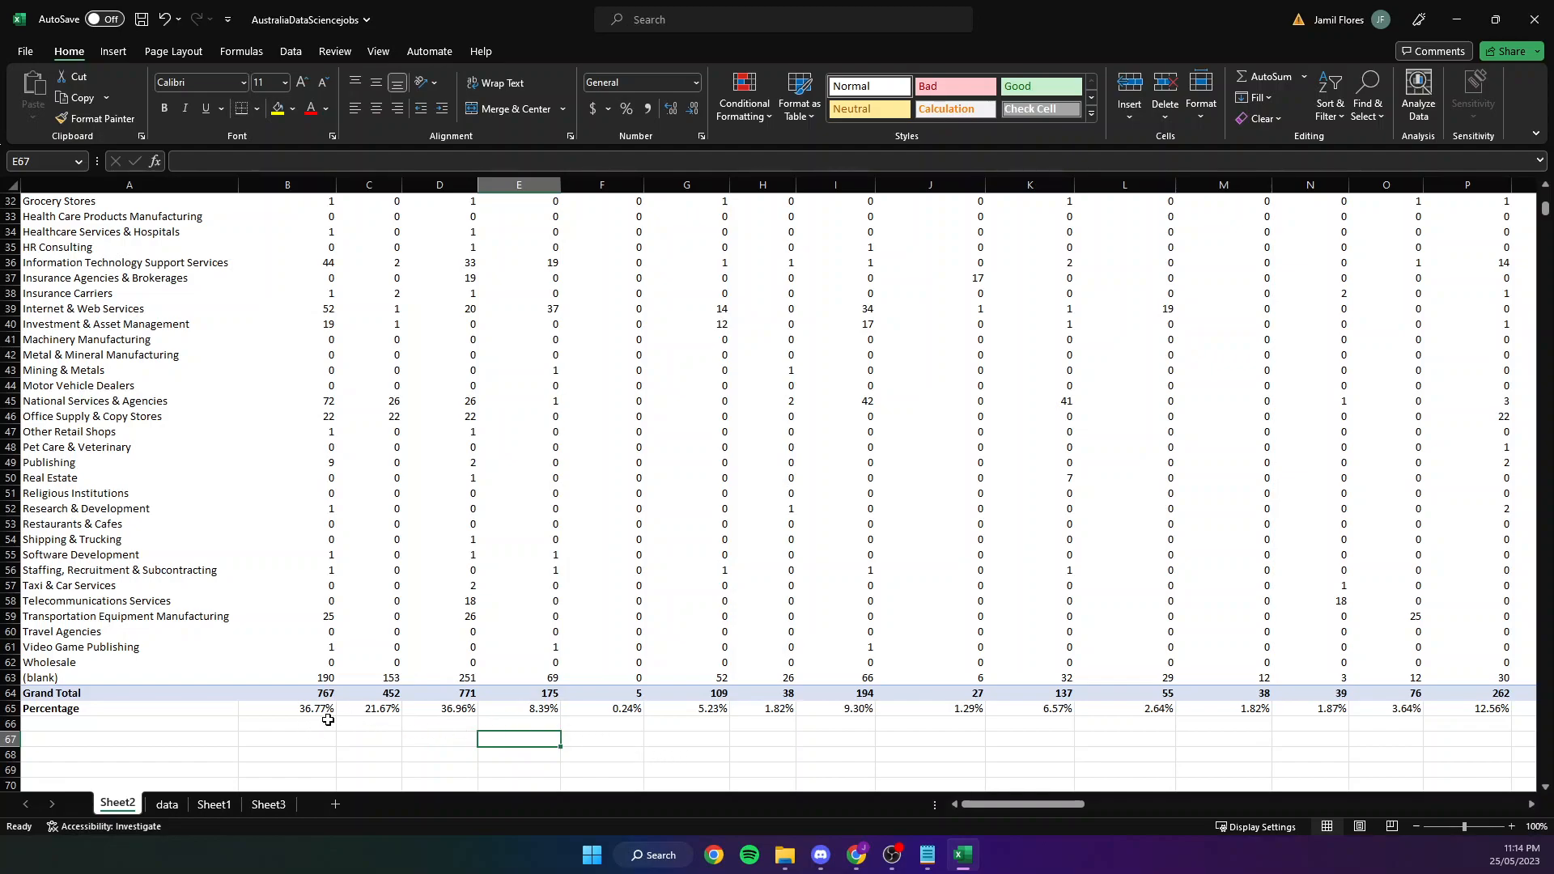
Compare the Percentage row with the skill headers and industry sums of the PivotTable.
{"action": "scroll", "coordinate": [469, 725], "scroll_direction": "up", "scroll_amount": 10}
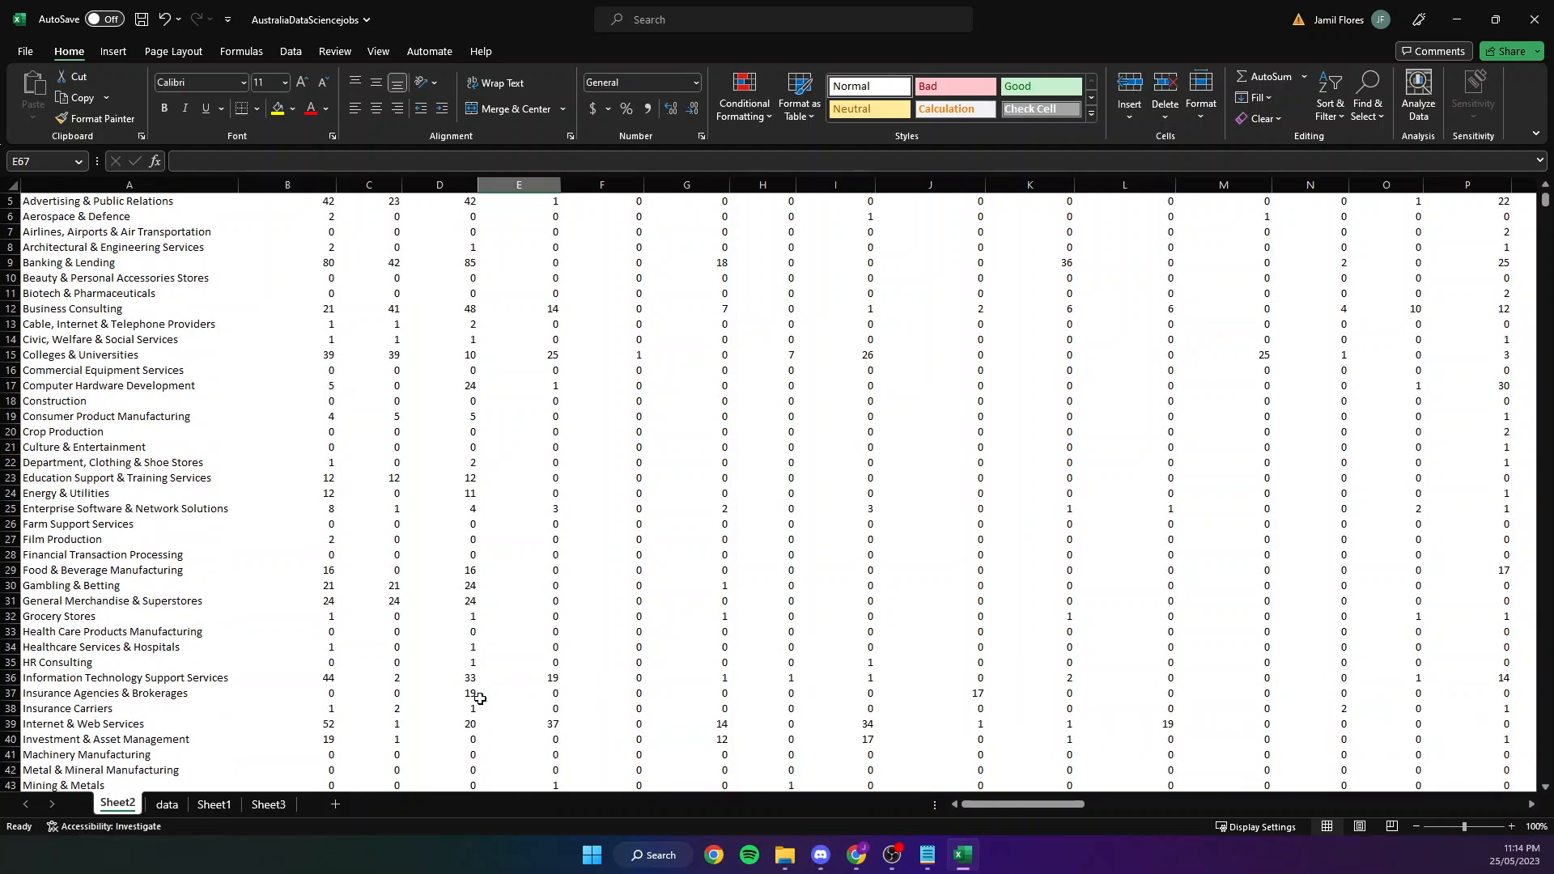
{"action": "scroll", "coordinate": [499, 735], "scroll_direction": "down", "scroll_amount": 11}
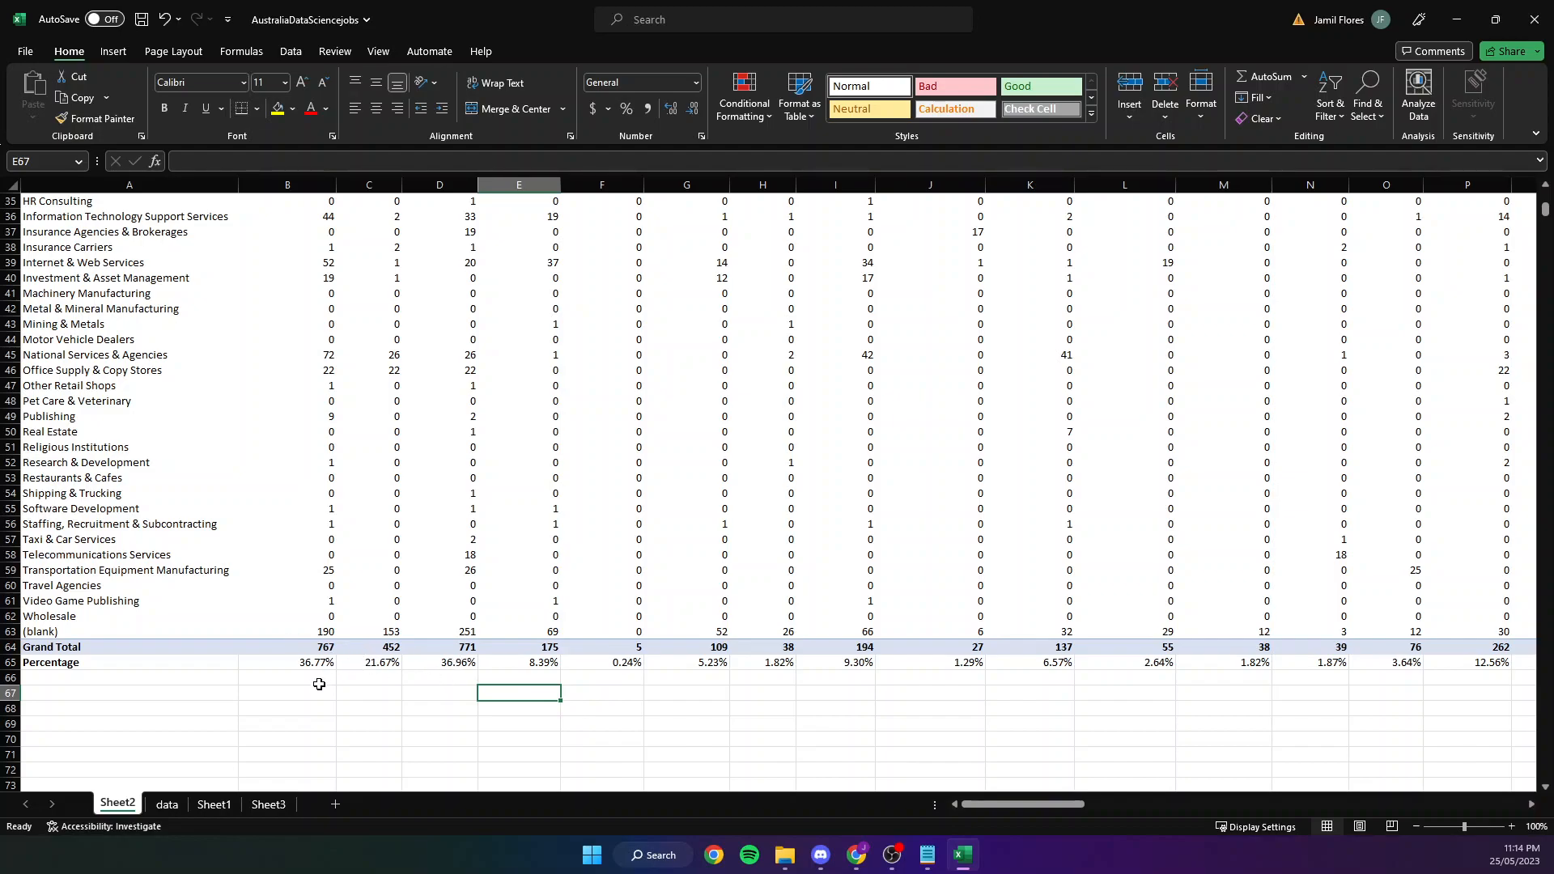
{"action": "scroll", "coordinate": [319, 683], "scroll_direction": "up", "scroll_amount": 11}
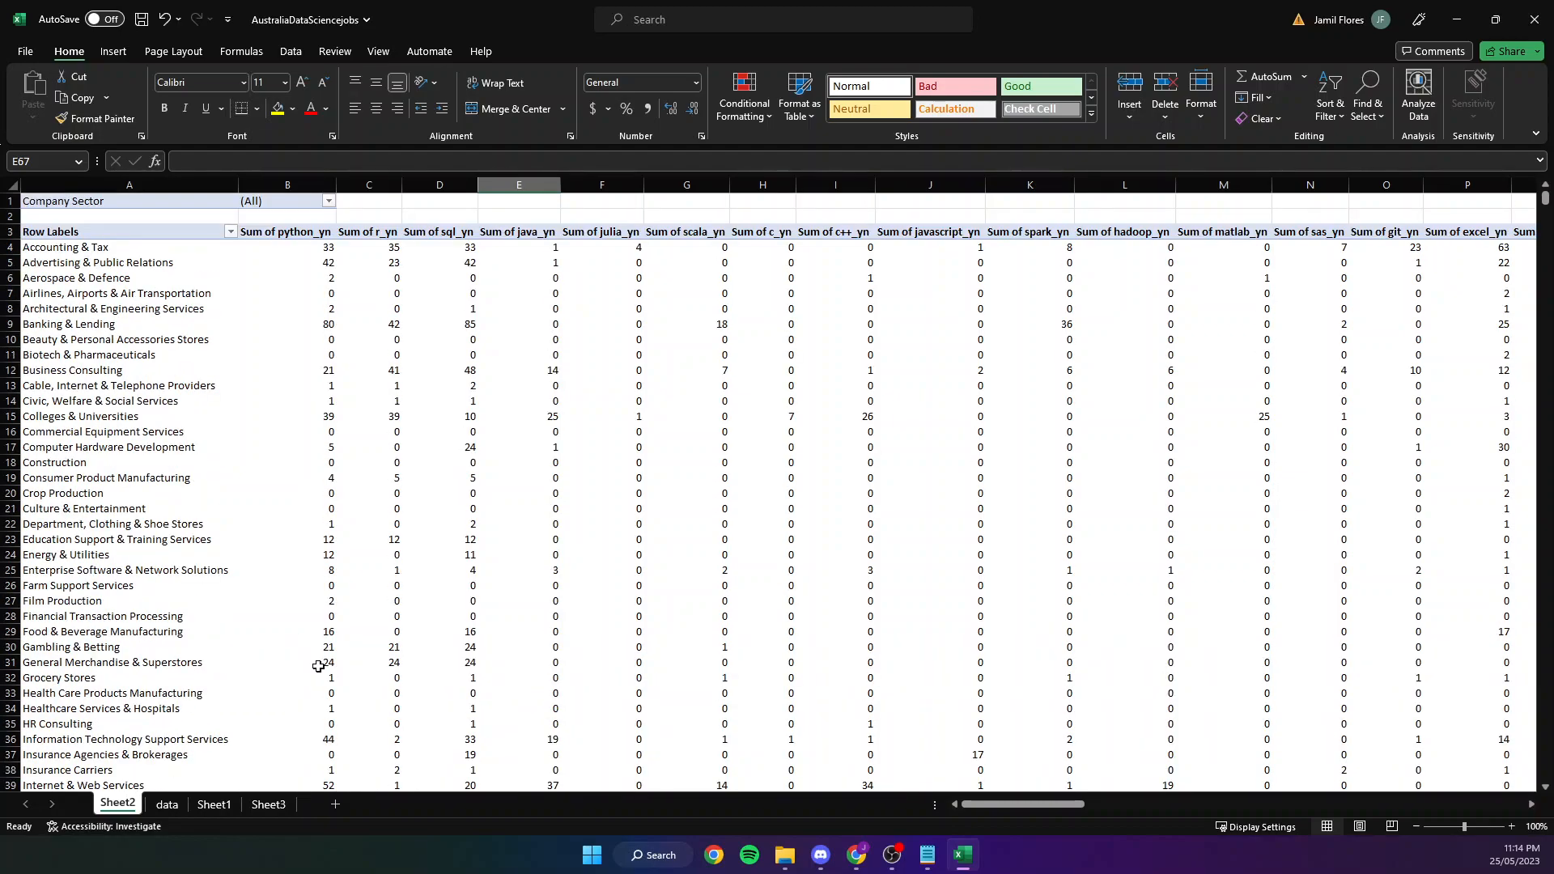
{"action": "scroll", "coordinate": [484, 648], "scroll_direction": "down", "scroll_amount": 12}
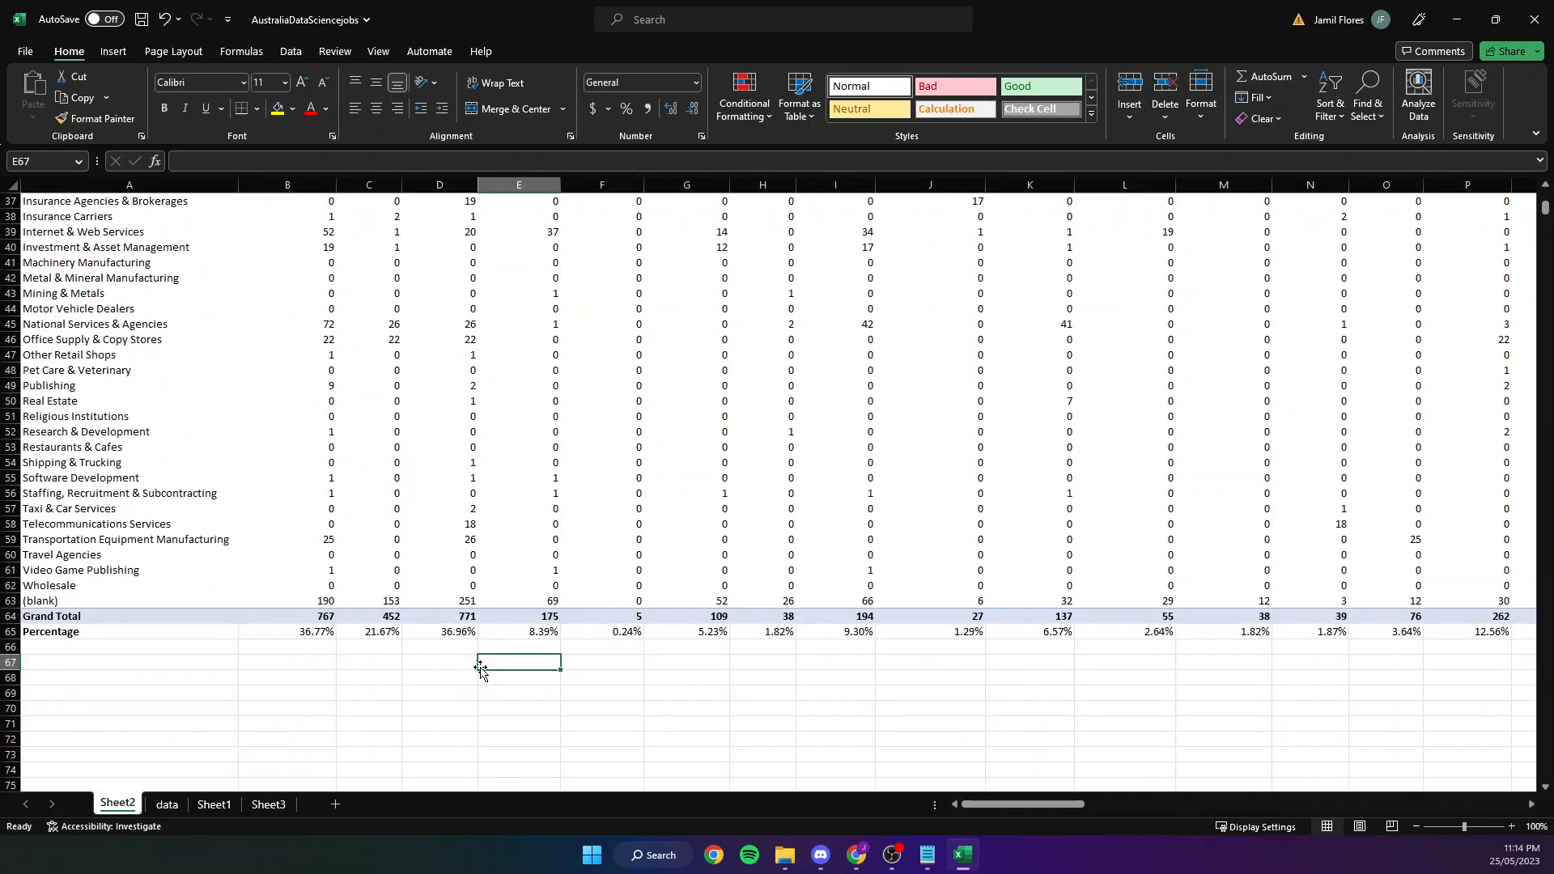
{"action": "scroll", "coordinate": [387, 599], "scroll_direction": "up", "scroll_amount": 12}
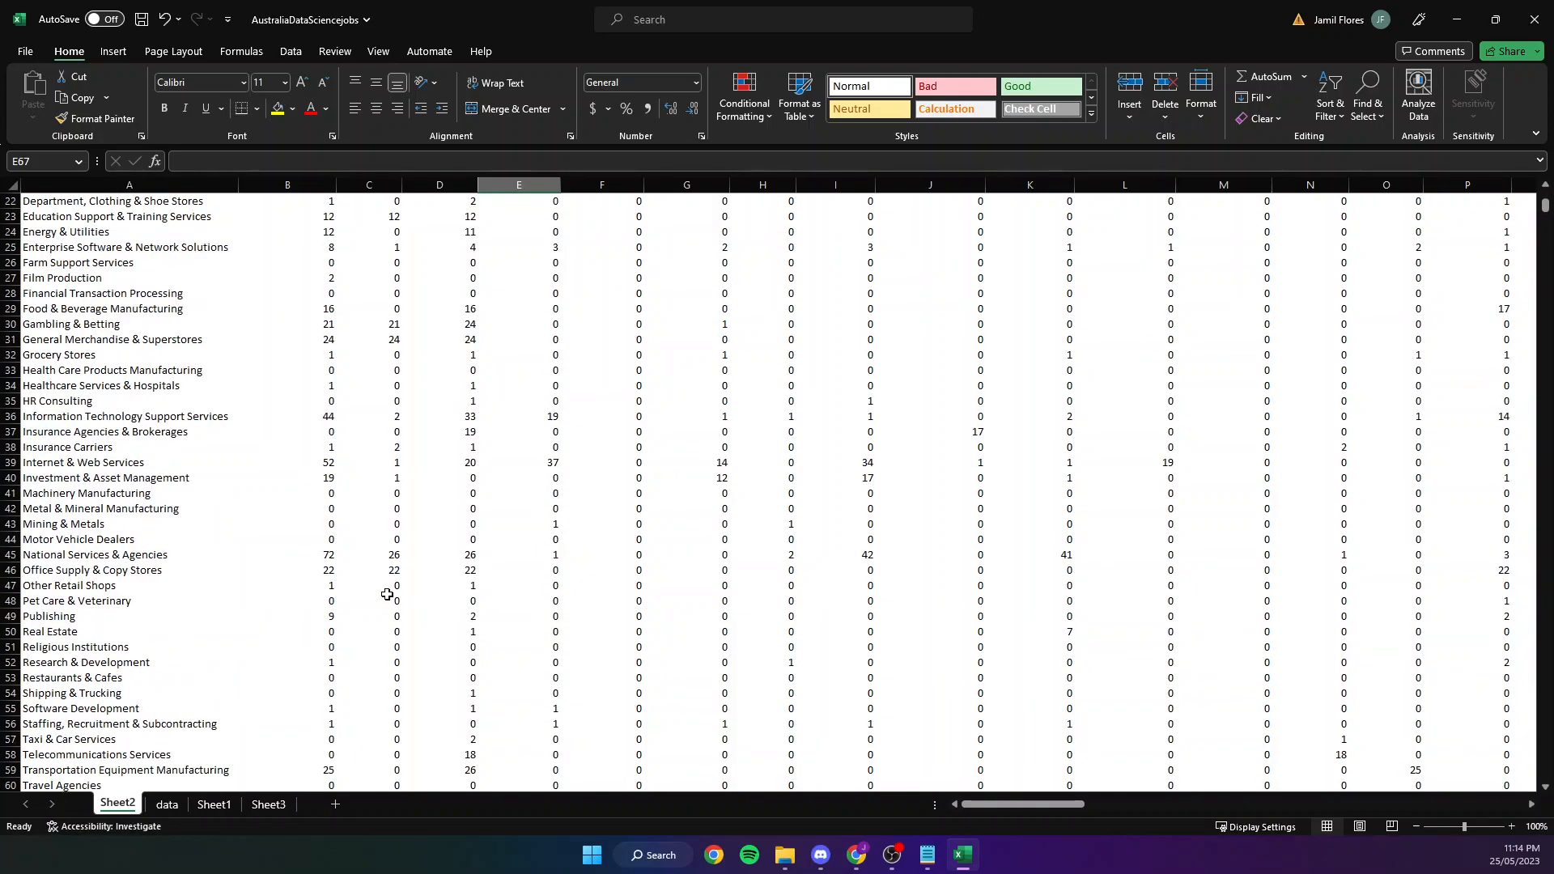
{"action": "scroll", "coordinate": [393, 611], "scroll_direction": "down", "scroll_amount": 11}
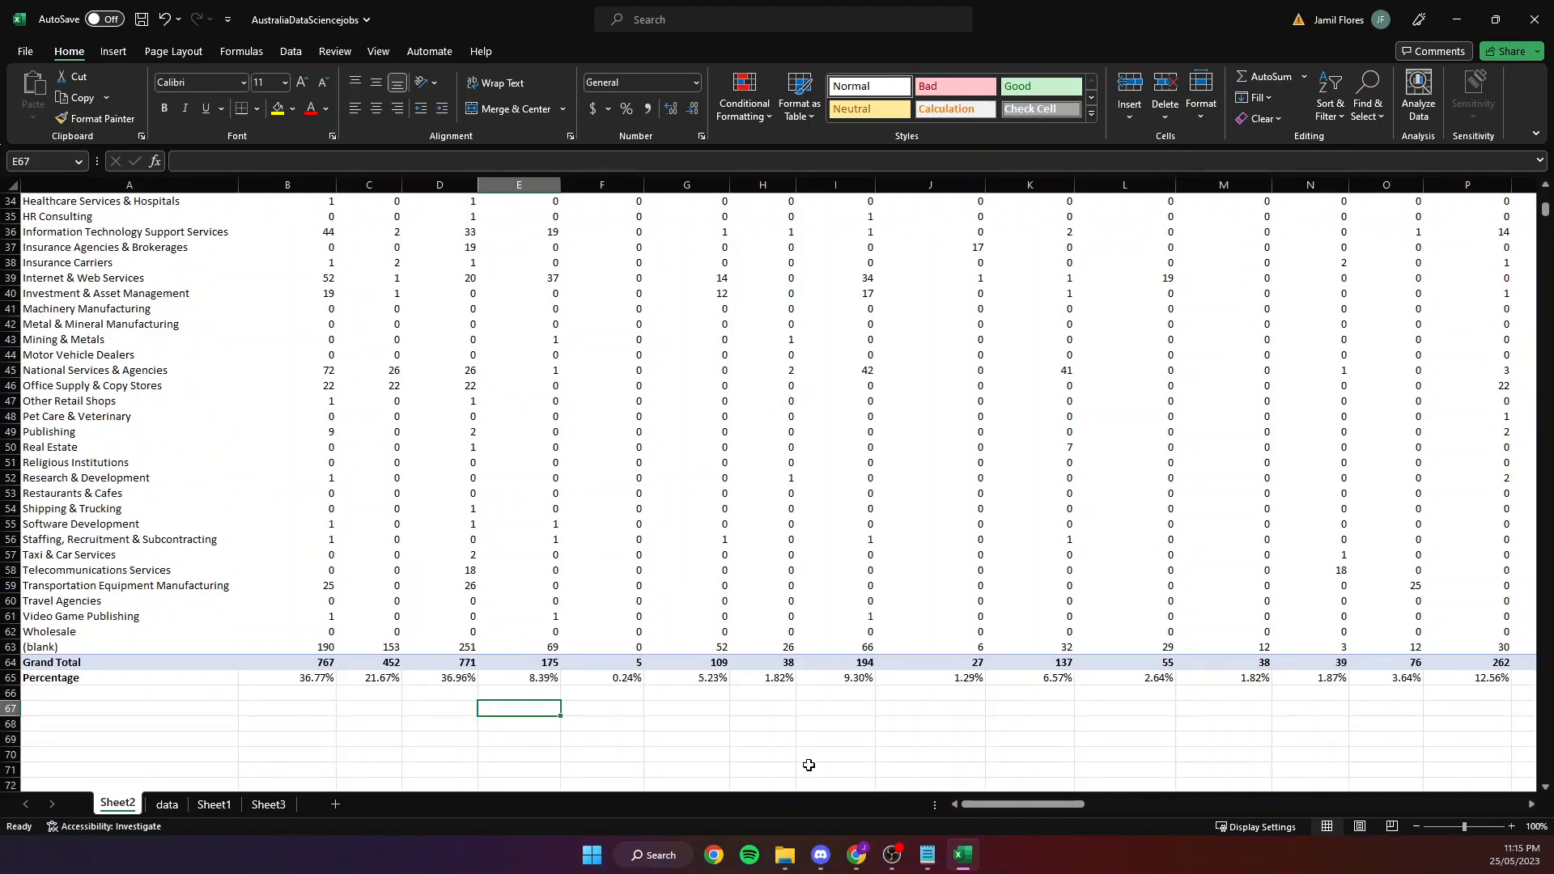
{"action": "left_click_drag", "start_coordinate": [1041, 807], "coordinate": [955, 804]}
Add a Greater Than 0 highlight rule with Green Fill with Dark Green Text to the PivotTable values B4:AC63.
{"action": "scroll", "coordinate": [379, 545], "scroll_direction": "up", "scroll_amount": 11}
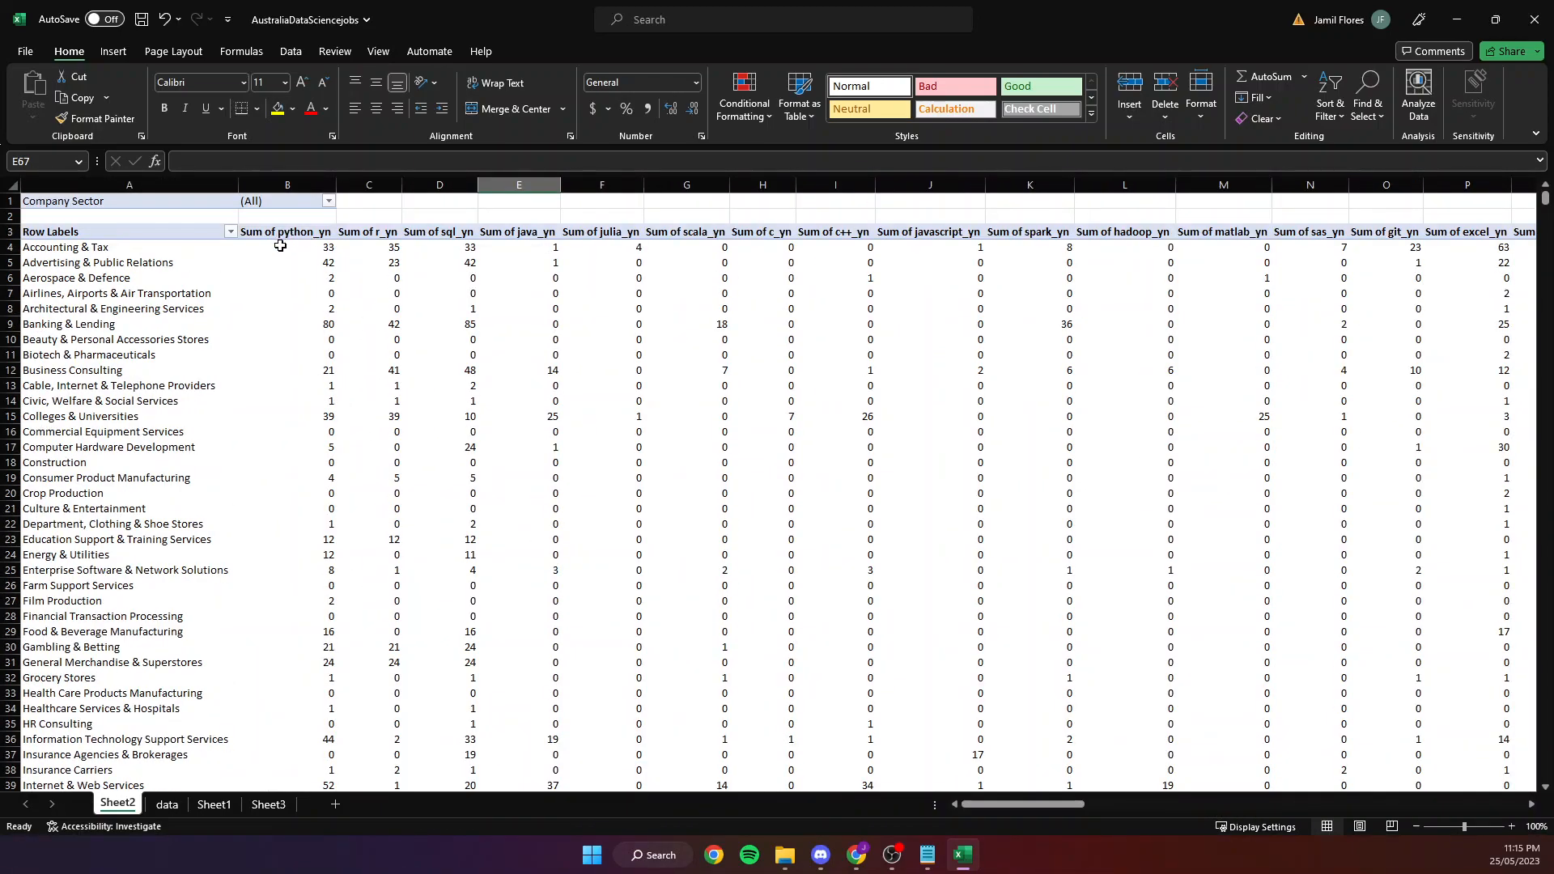
{"action": "left_click_drag", "start_coordinate": [280, 245], "coordinate": [217, 737]}
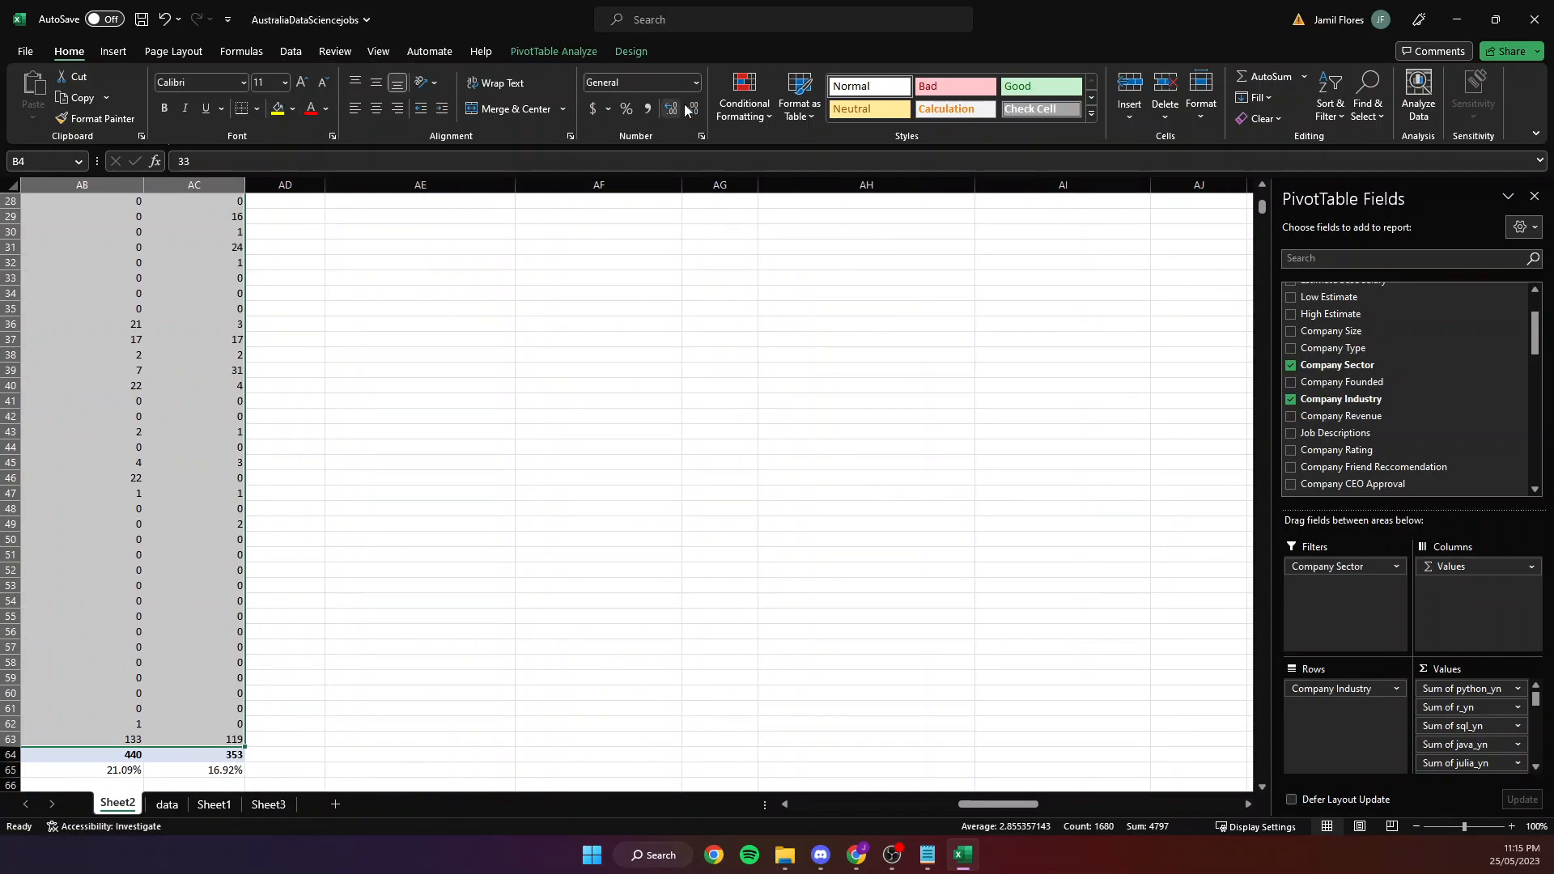
{"action": "left_click", "coordinate": [731, 93]}
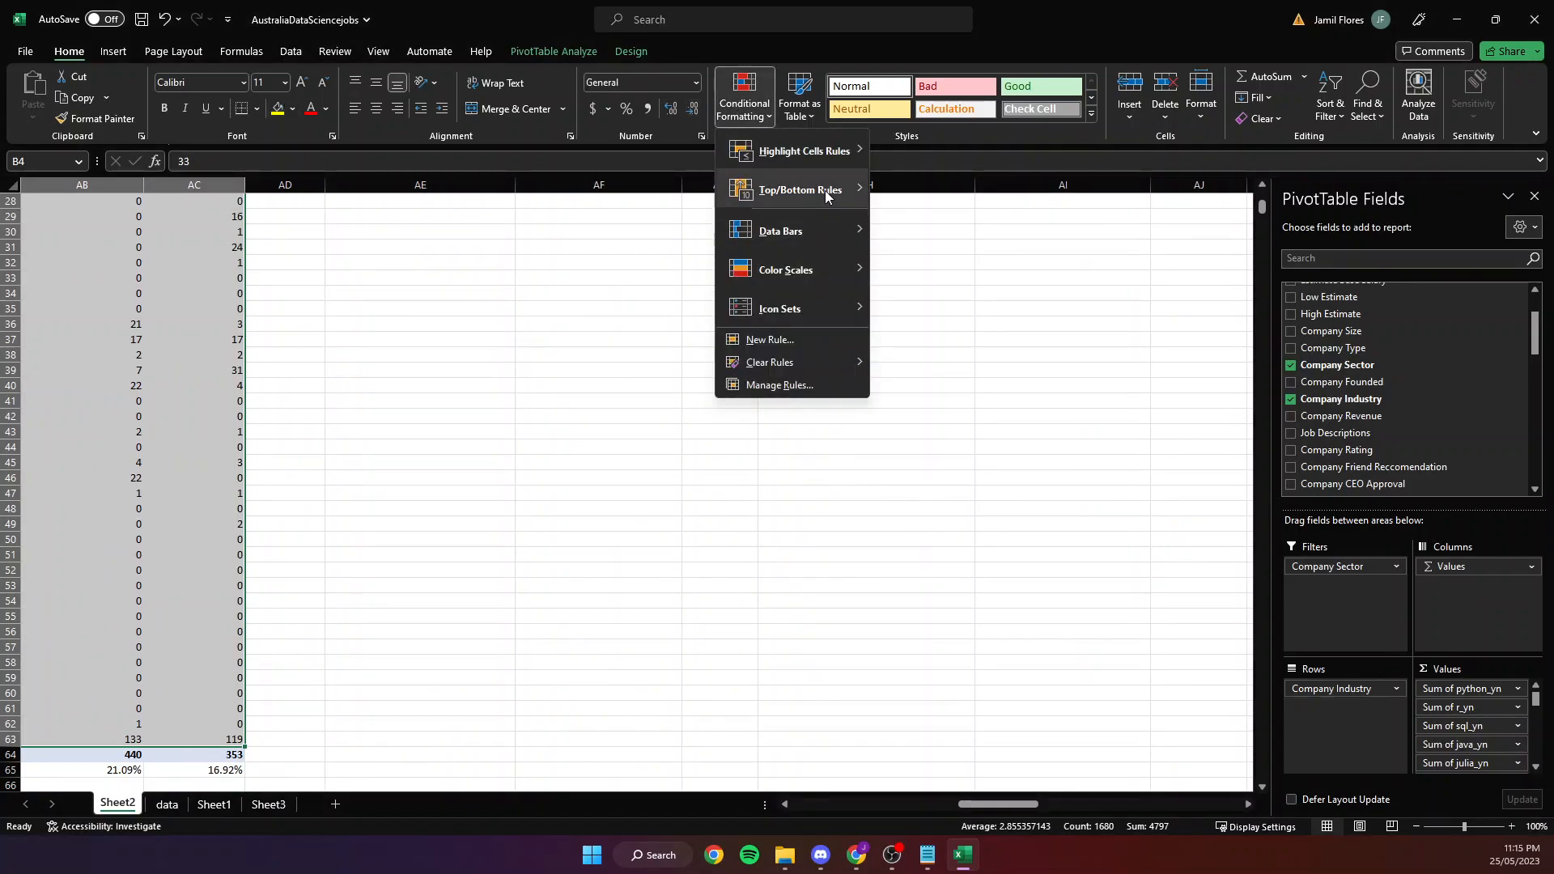
{"action": "mouse_move", "coordinate": [840, 155]}
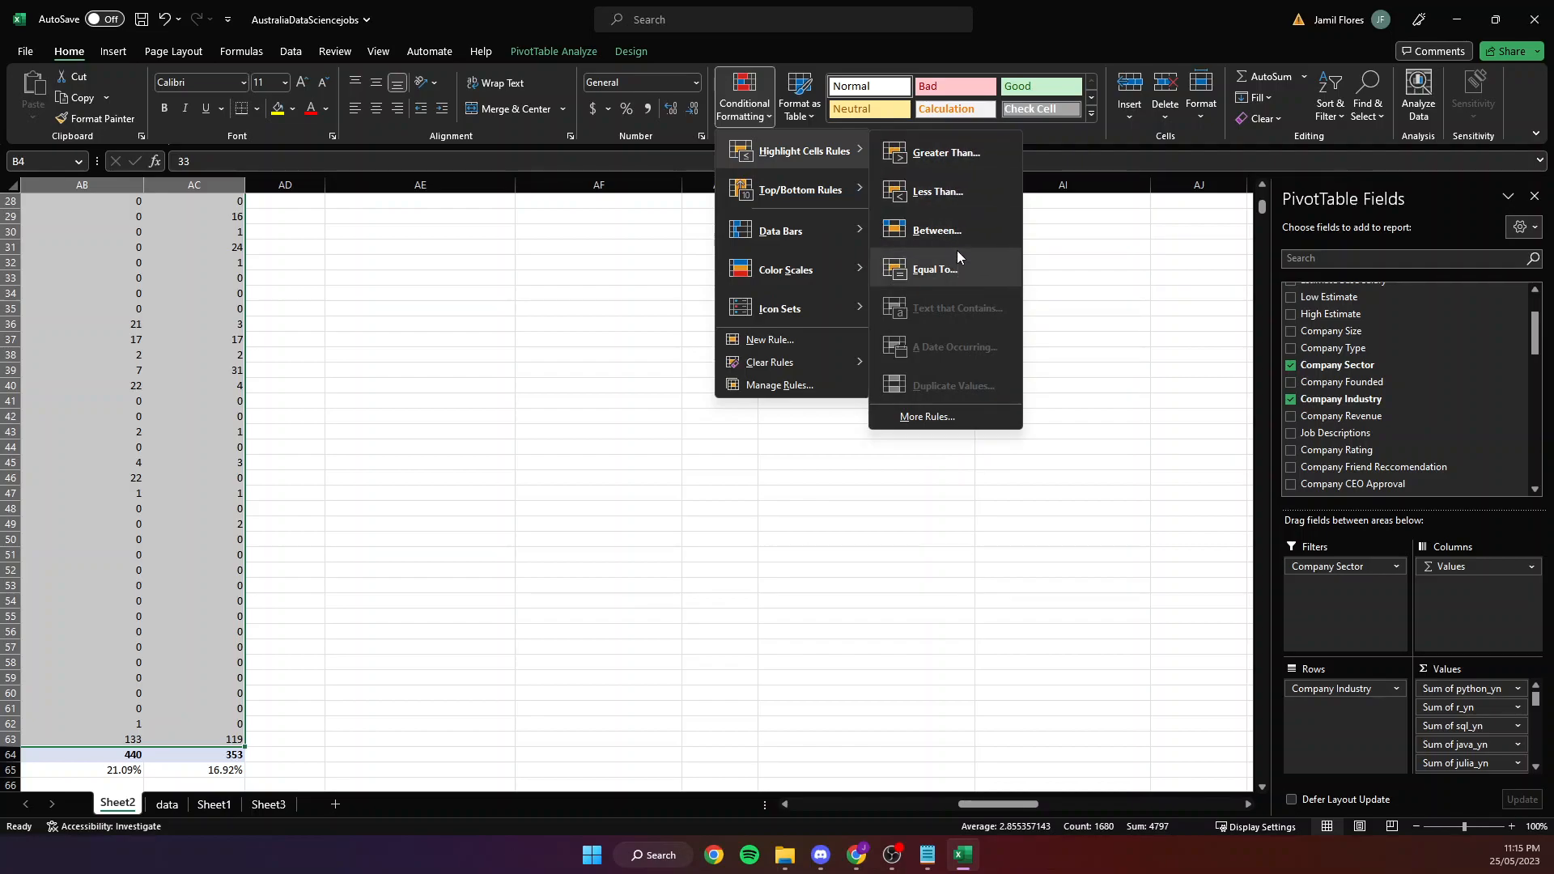
{"action": "left_click", "coordinate": [944, 153]}
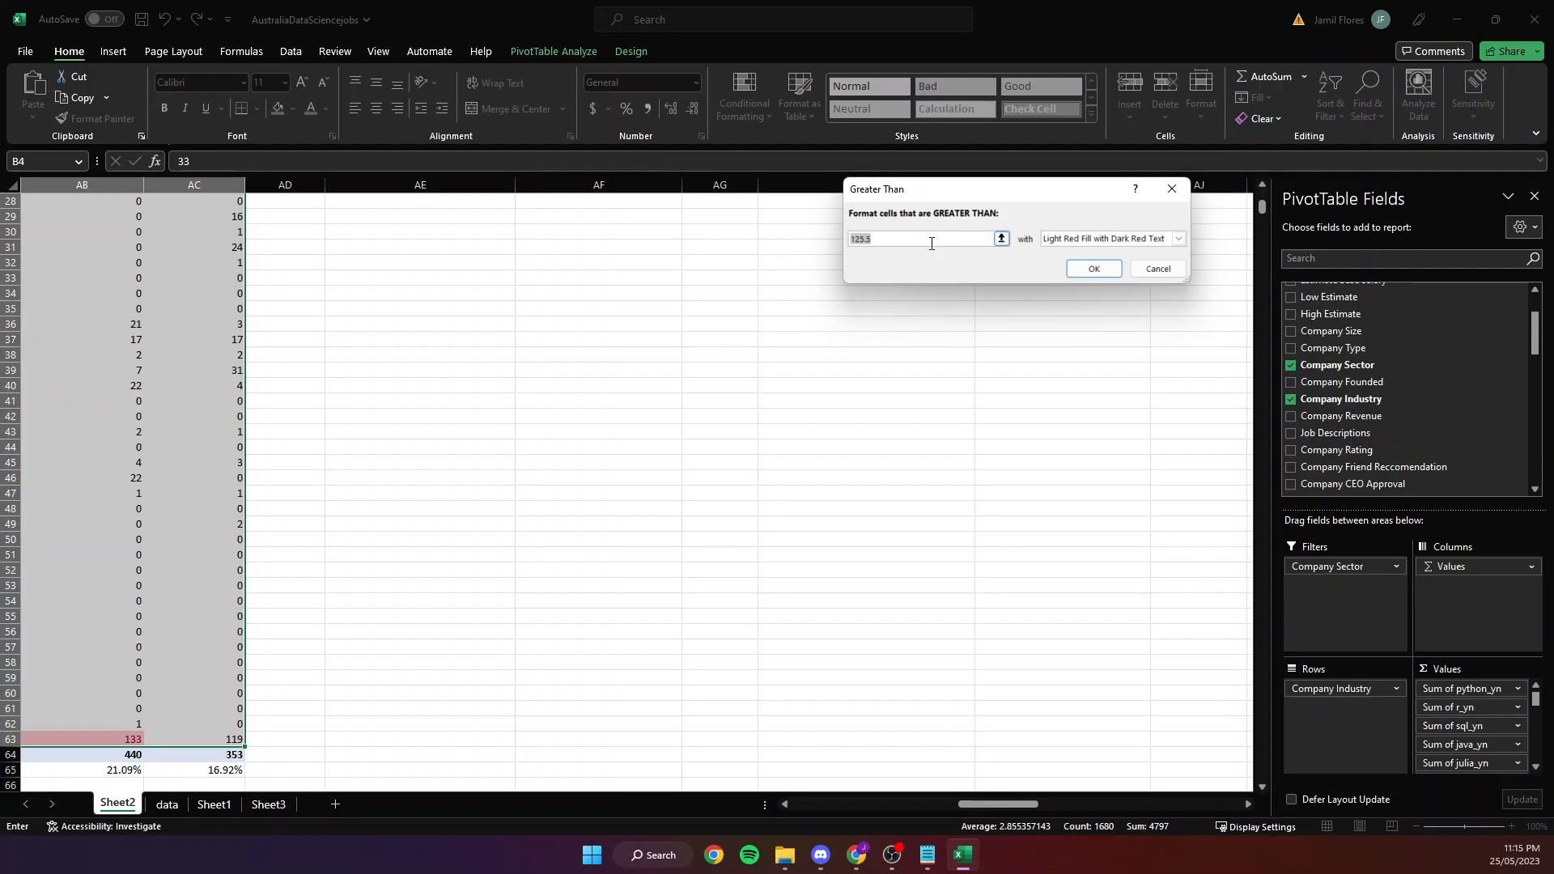
{"action": "type", "text": "0"}
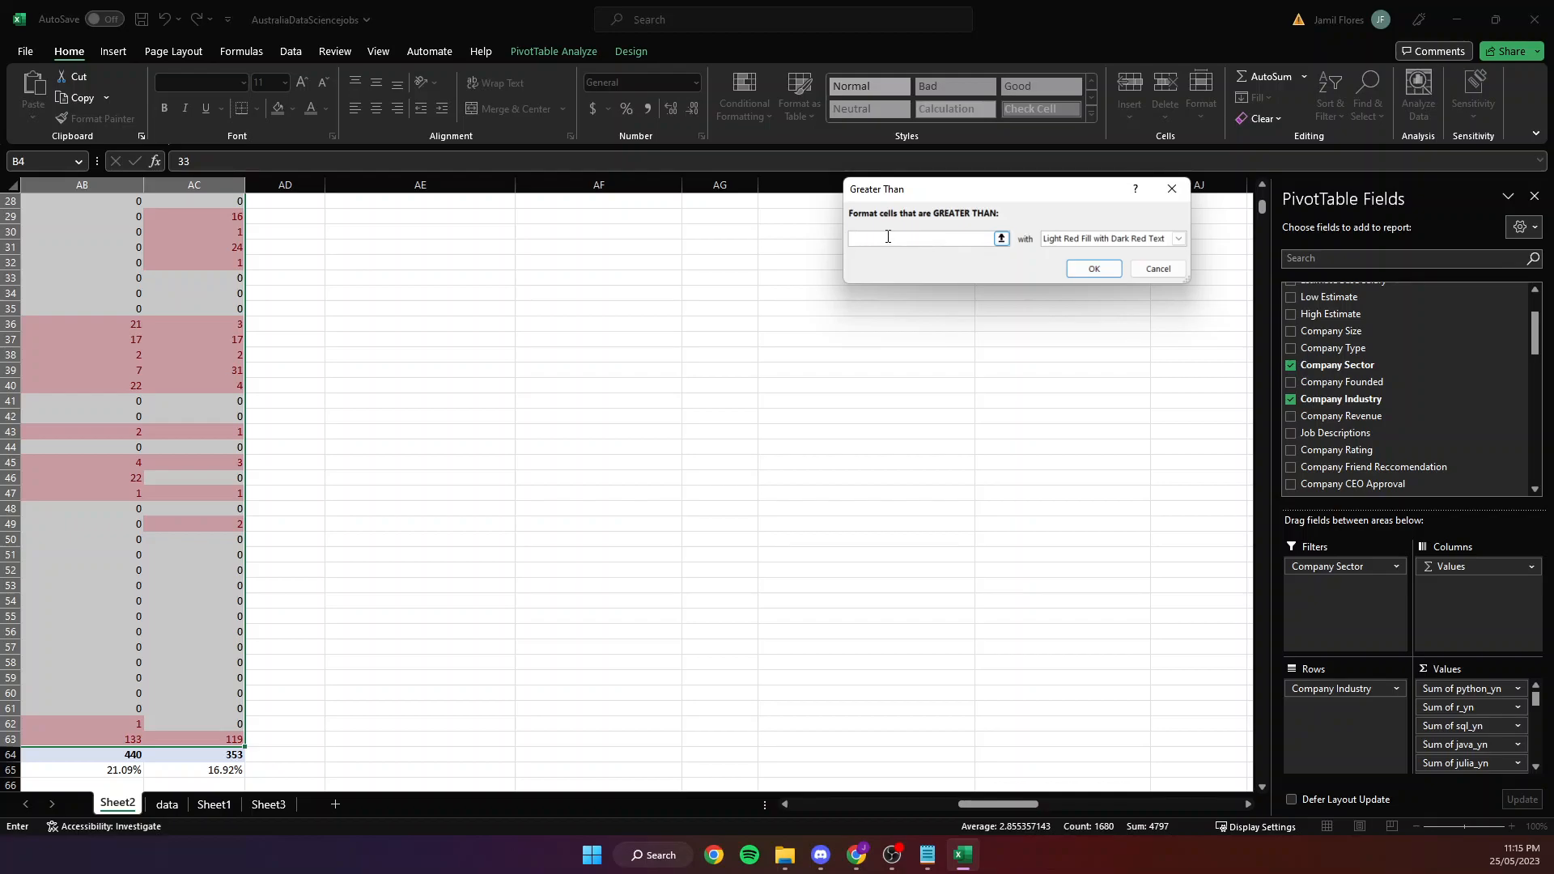
{"action": "type", "text": "9"}
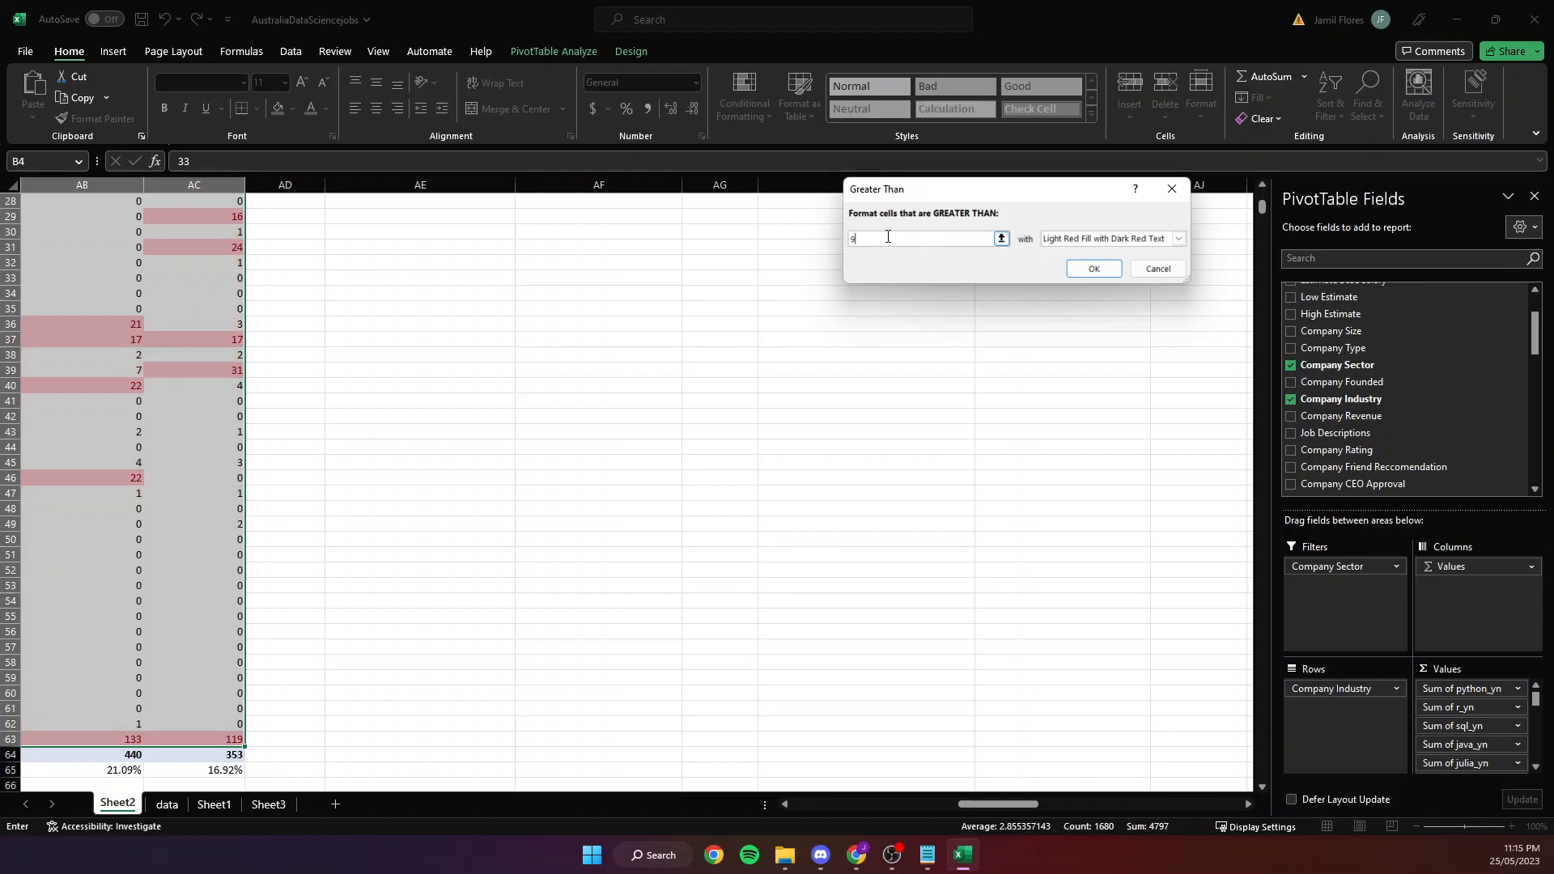
{"action": "type", "text": "0"}
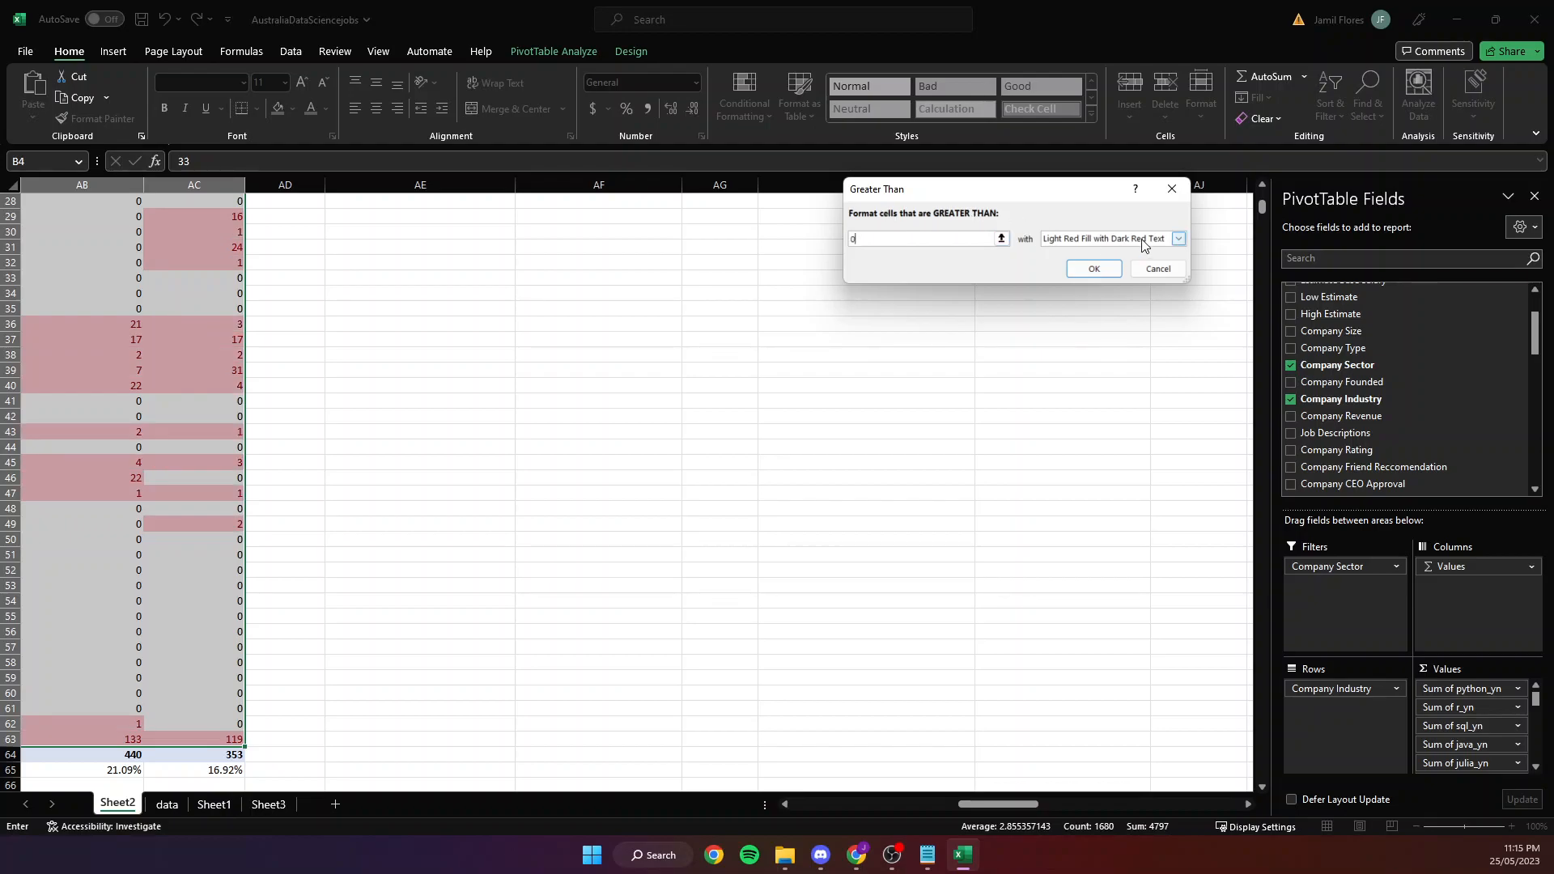
{"action": "left_click", "coordinate": [1178, 238]}
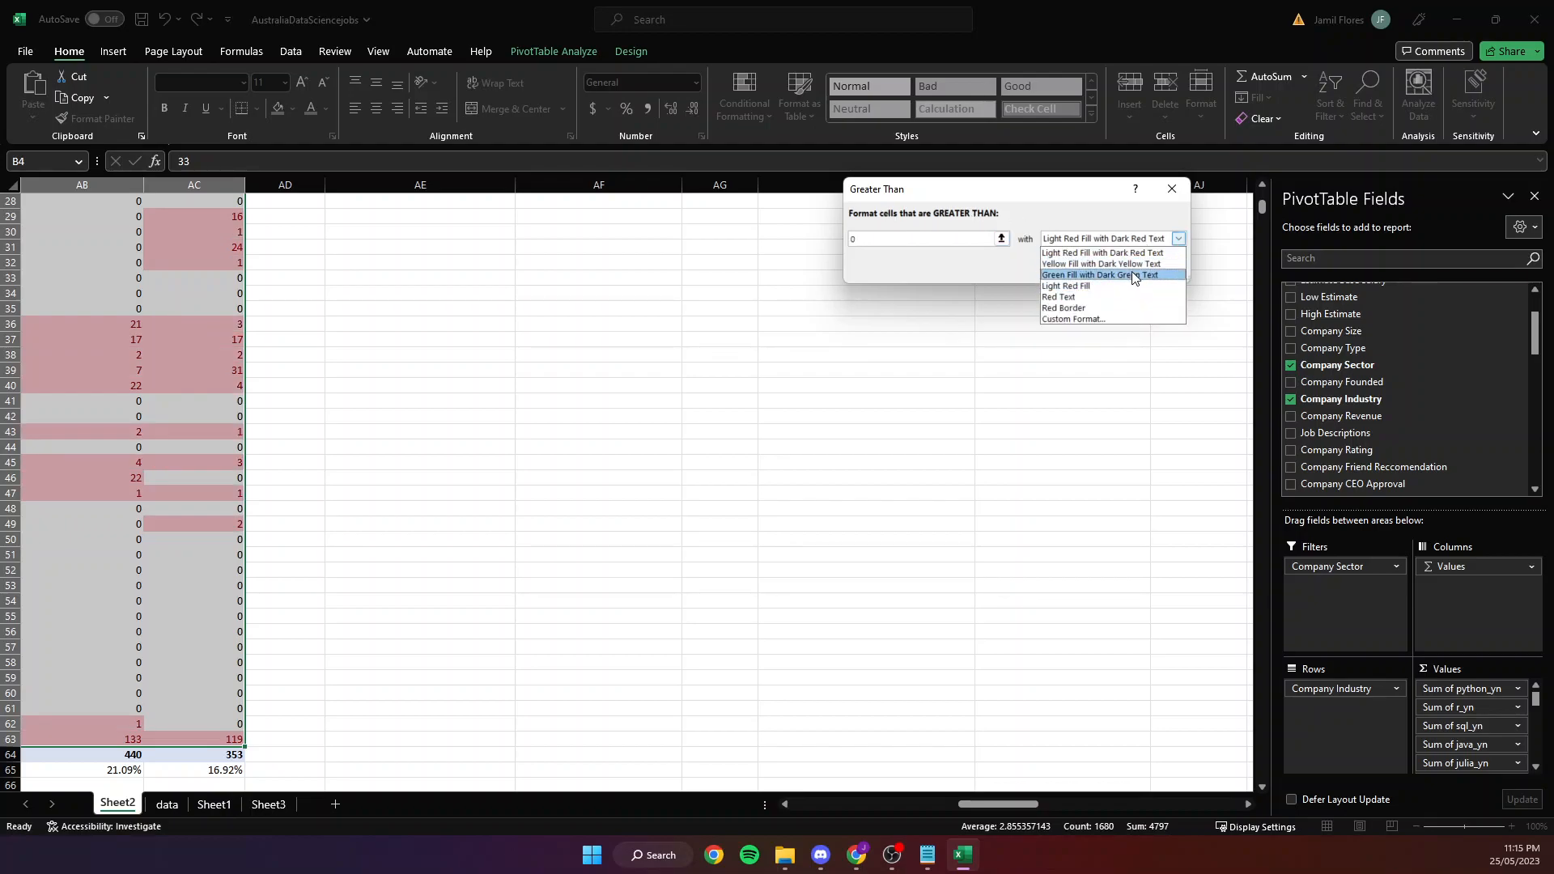
{"action": "left_click", "coordinate": [1130, 275]}
{"action": "left_click", "coordinate": [1090, 269]}
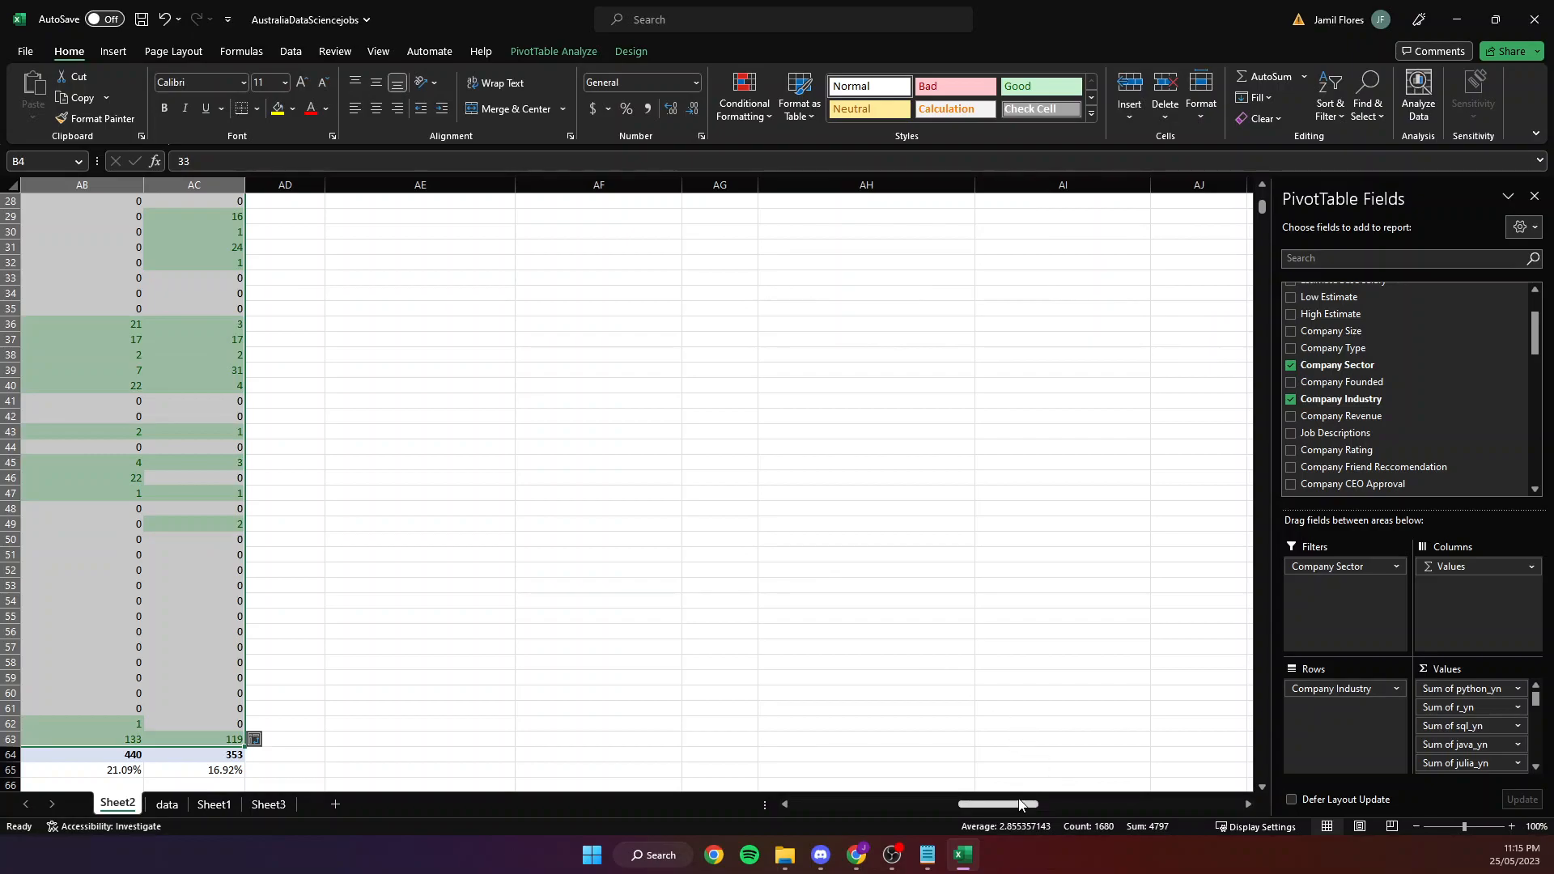
{"action": "left_click_drag", "start_coordinate": [1018, 805], "coordinate": [852, 805]}
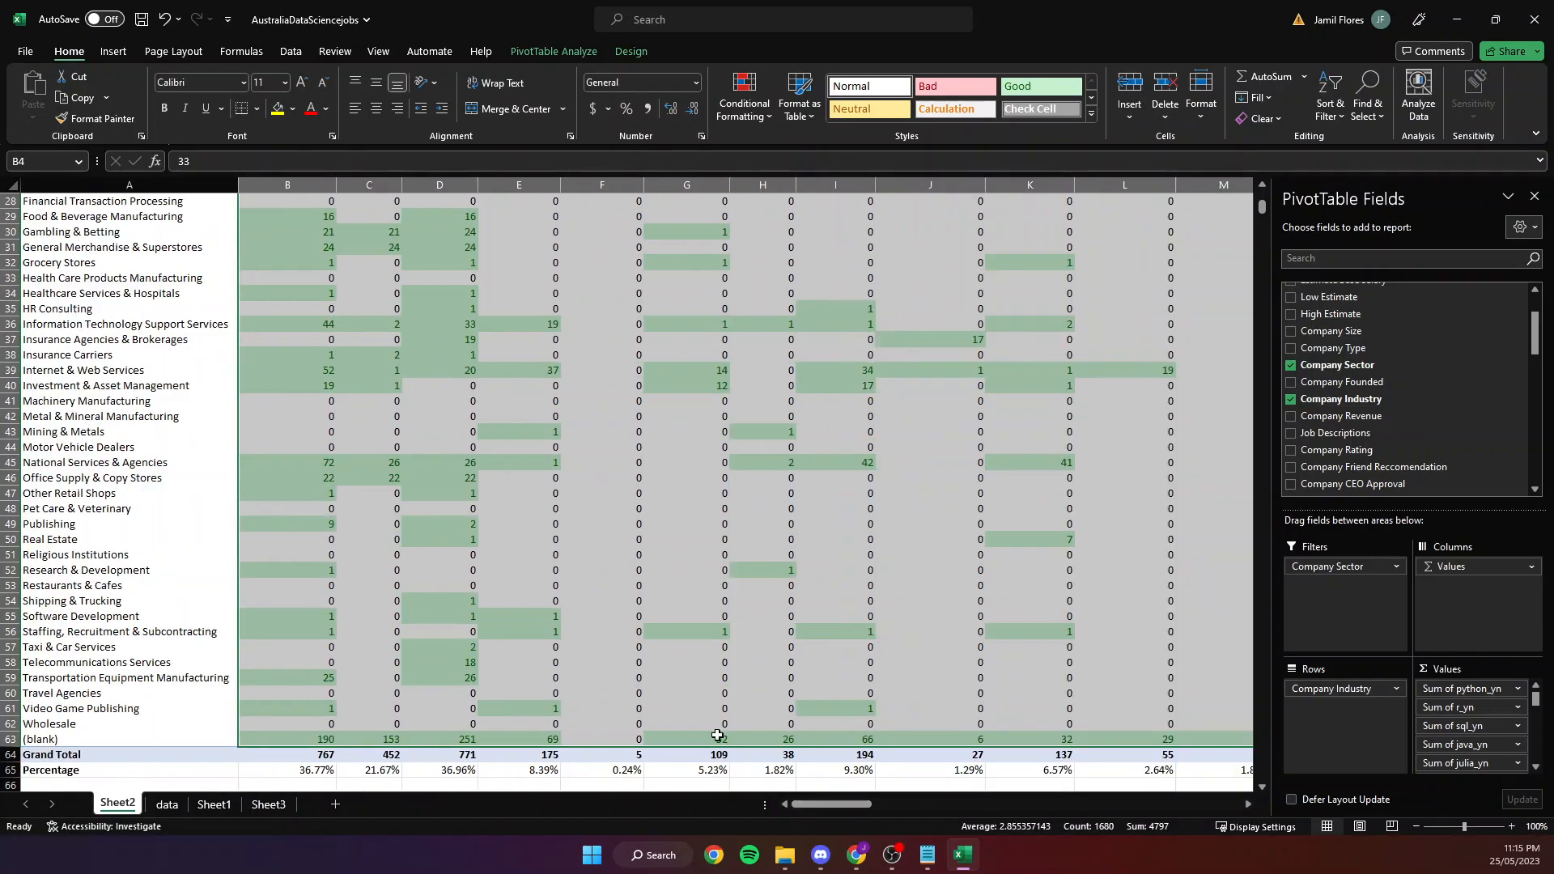
{"action": "left_click", "coordinate": [583, 477]}
Add an Equal To 0 highlight rule with Light Red Fill with Dark Red Text to the PivotTable values B4:AC63.
{"action": "scroll", "coordinate": [583, 486], "scroll_direction": "up", "scroll_amount": 9}
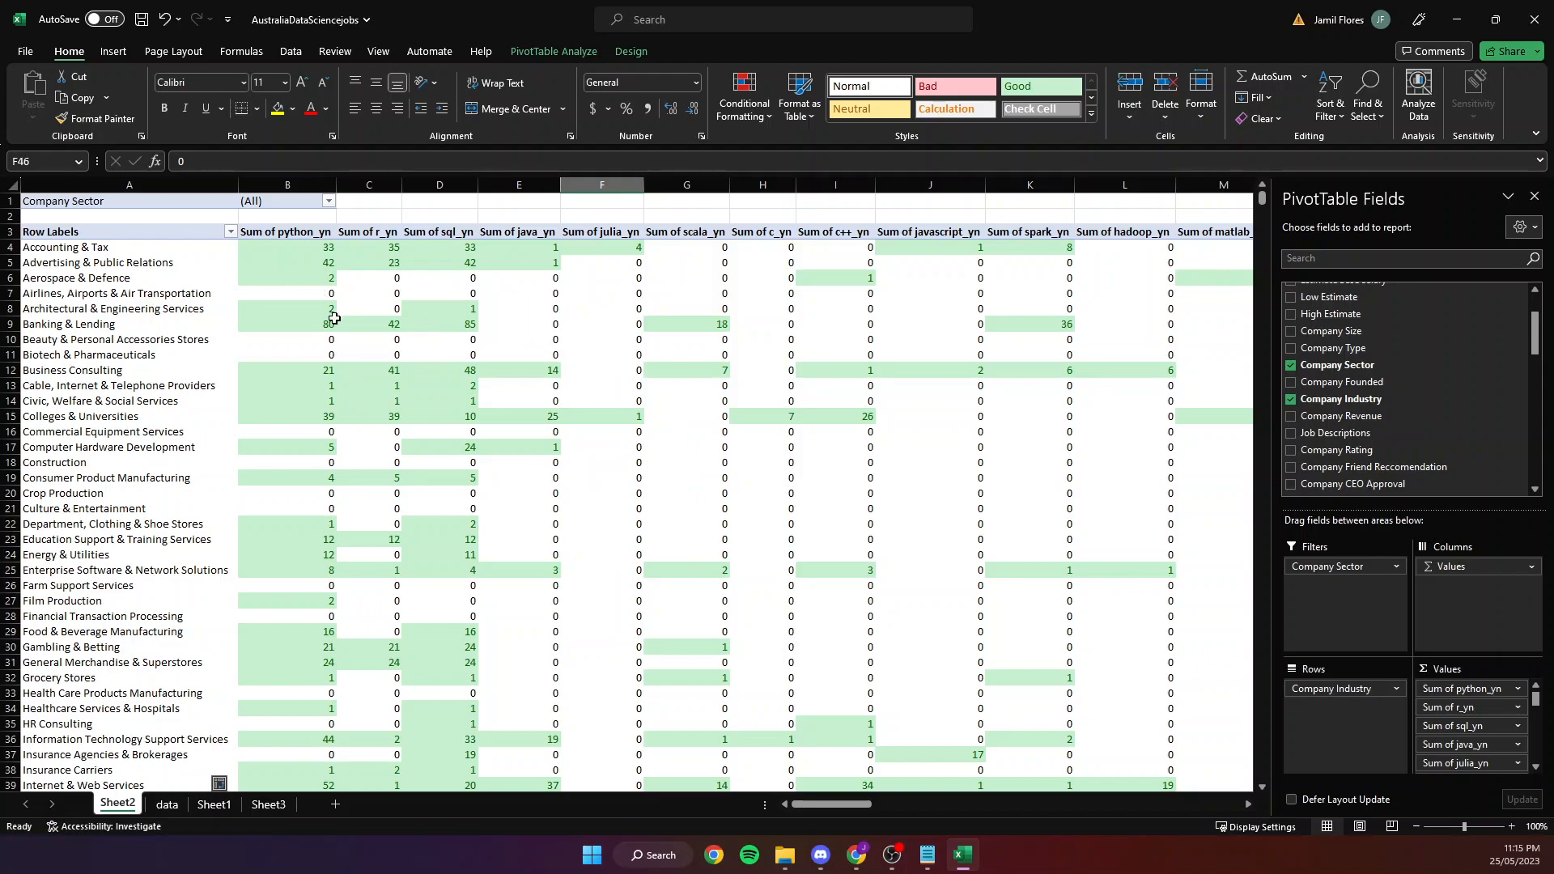
{"action": "scroll", "coordinate": [449, 587], "scroll_direction": "down", "scroll_amount": 4}
{"action": "scroll", "coordinate": [449, 587], "scroll_direction": "down", "scroll_amount": 9}
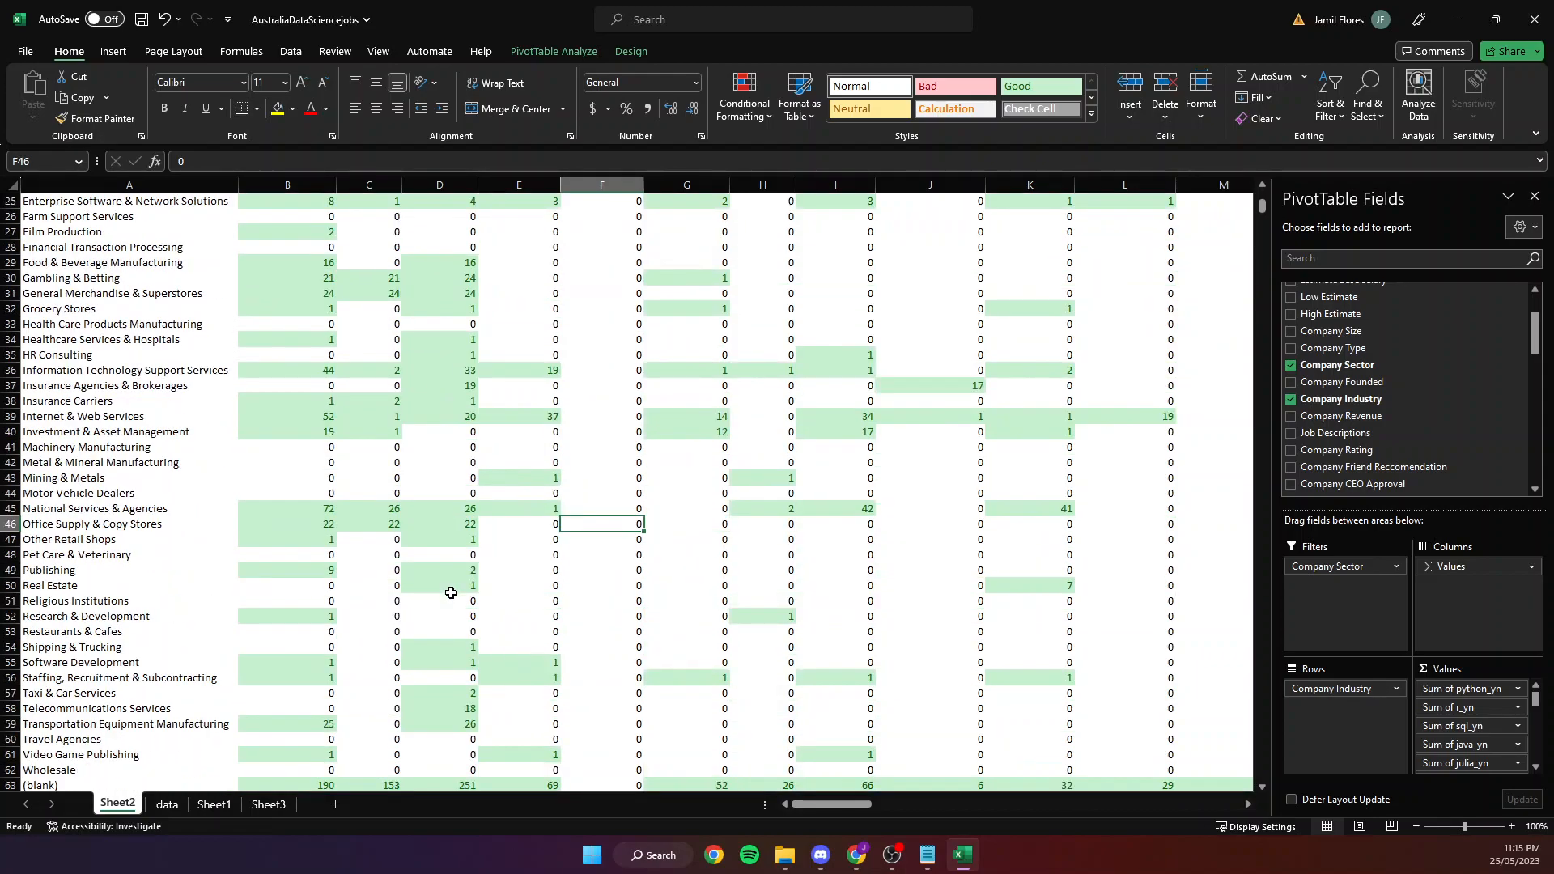
{"action": "scroll", "coordinate": [551, 507], "scroll_direction": "up", "scroll_amount": 13}
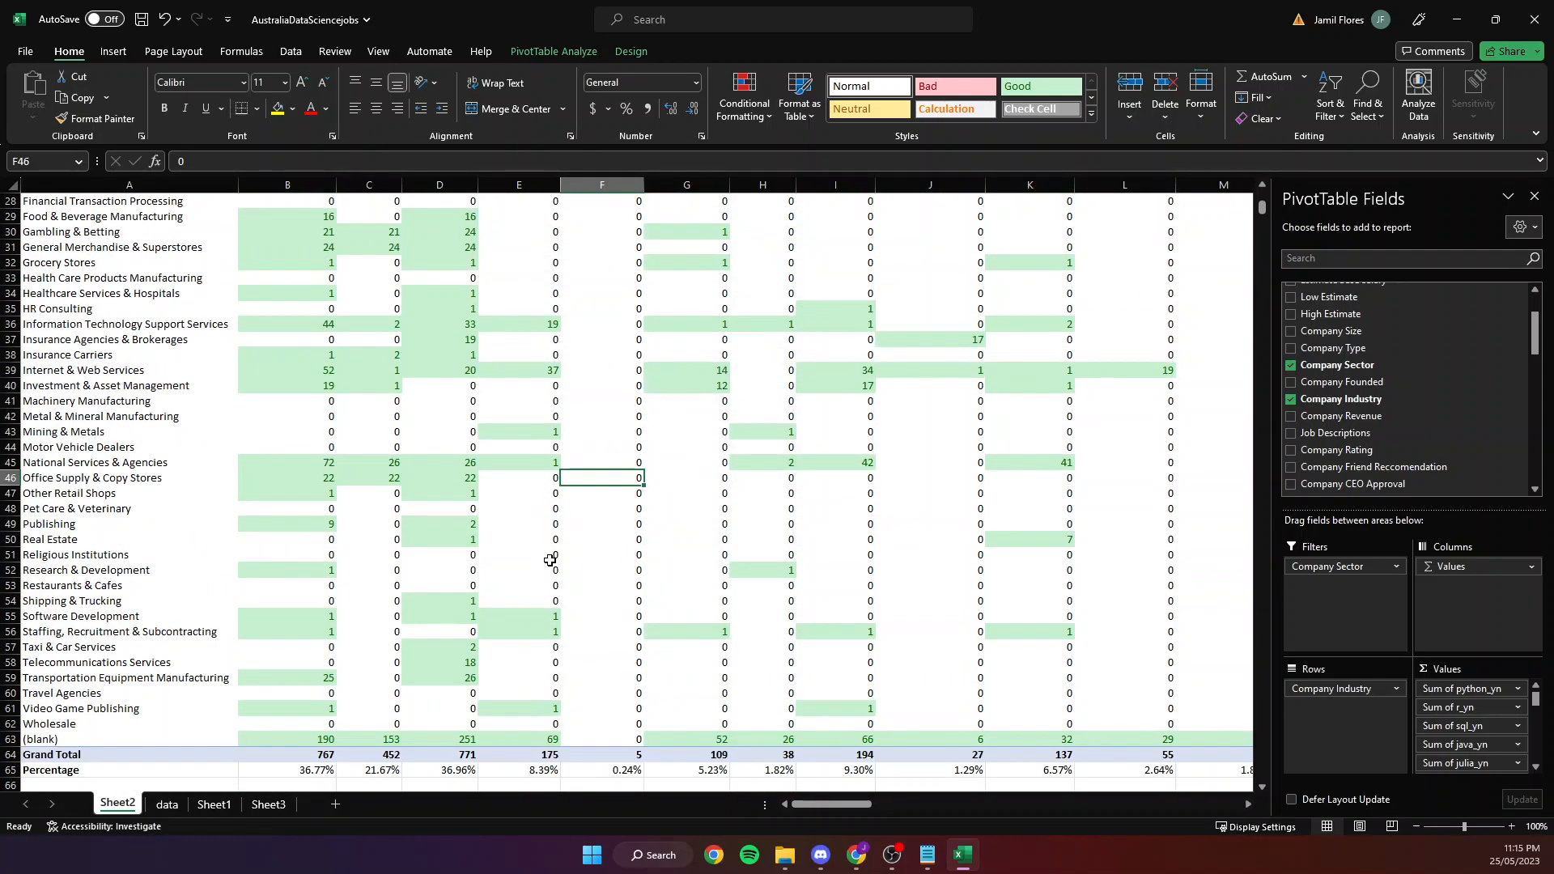
{"action": "mouse_move", "coordinate": [297, 255]}
{"action": "left_mouse_down"}
{"action": "mouse_move", "coordinate": [1079, 718]}
{"action": "mouse_move", "coordinate": [1093, 765]}
{"action": "mouse_move", "coordinate": [1457, 864]}
{"action": "mouse_move", "coordinate": [1113, 738]}
{"action": "mouse_move", "coordinate": [949, 721]}
{"action": "mouse_move", "coordinate": [1054, 741]}
{"action": "mouse_move", "coordinate": [785, 740]}
{"action": "mouse_move", "coordinate": [742, 756]}
{"action": "left_mouse_up"}
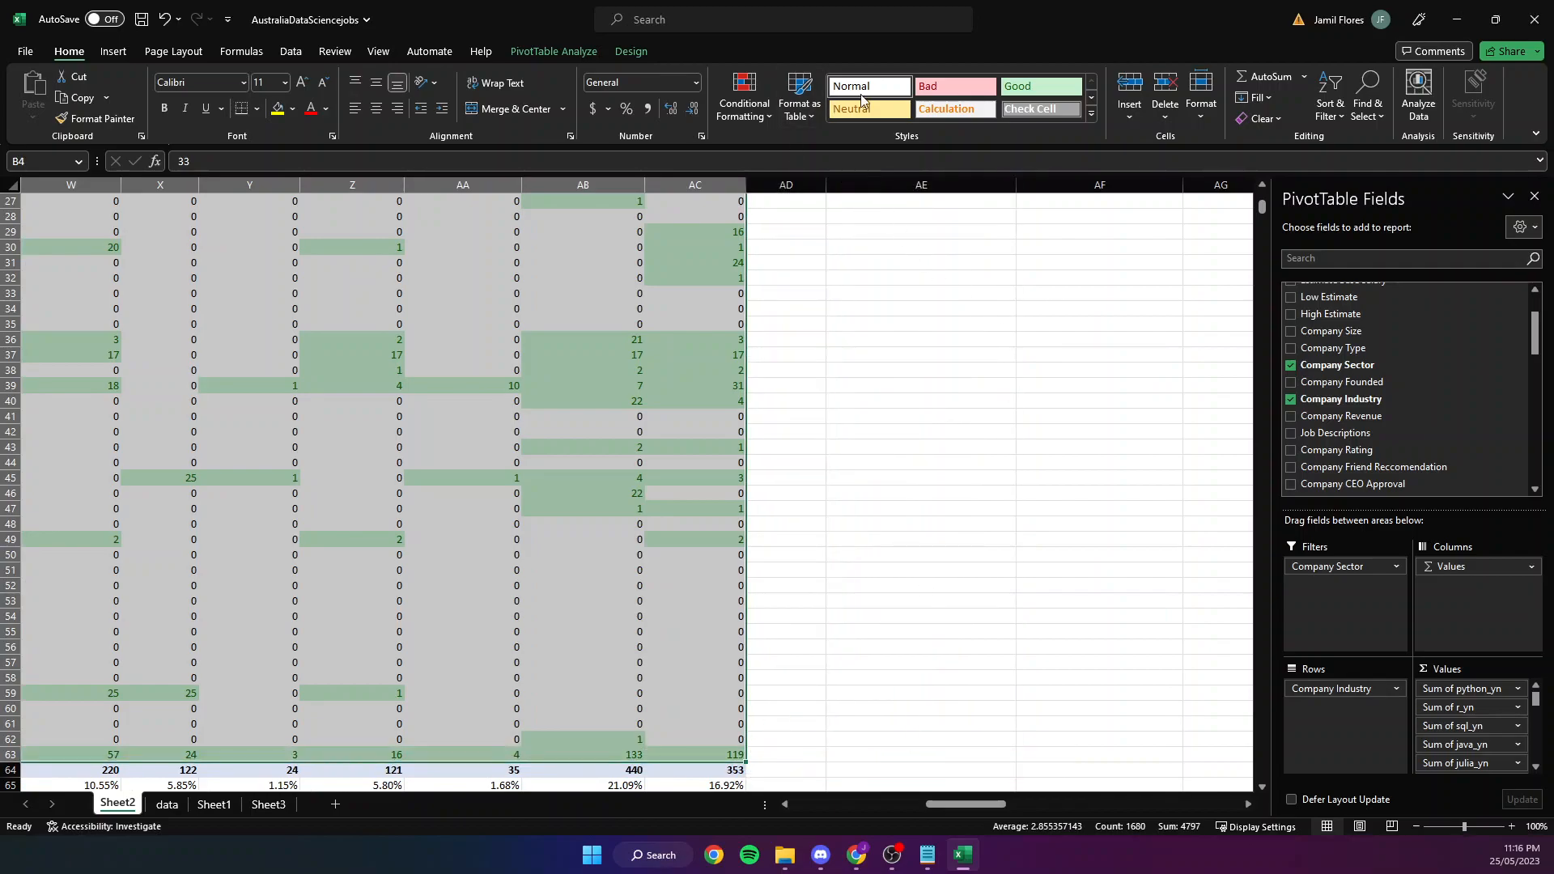
{"action": "left_click", "coordinate": [751, 120]}
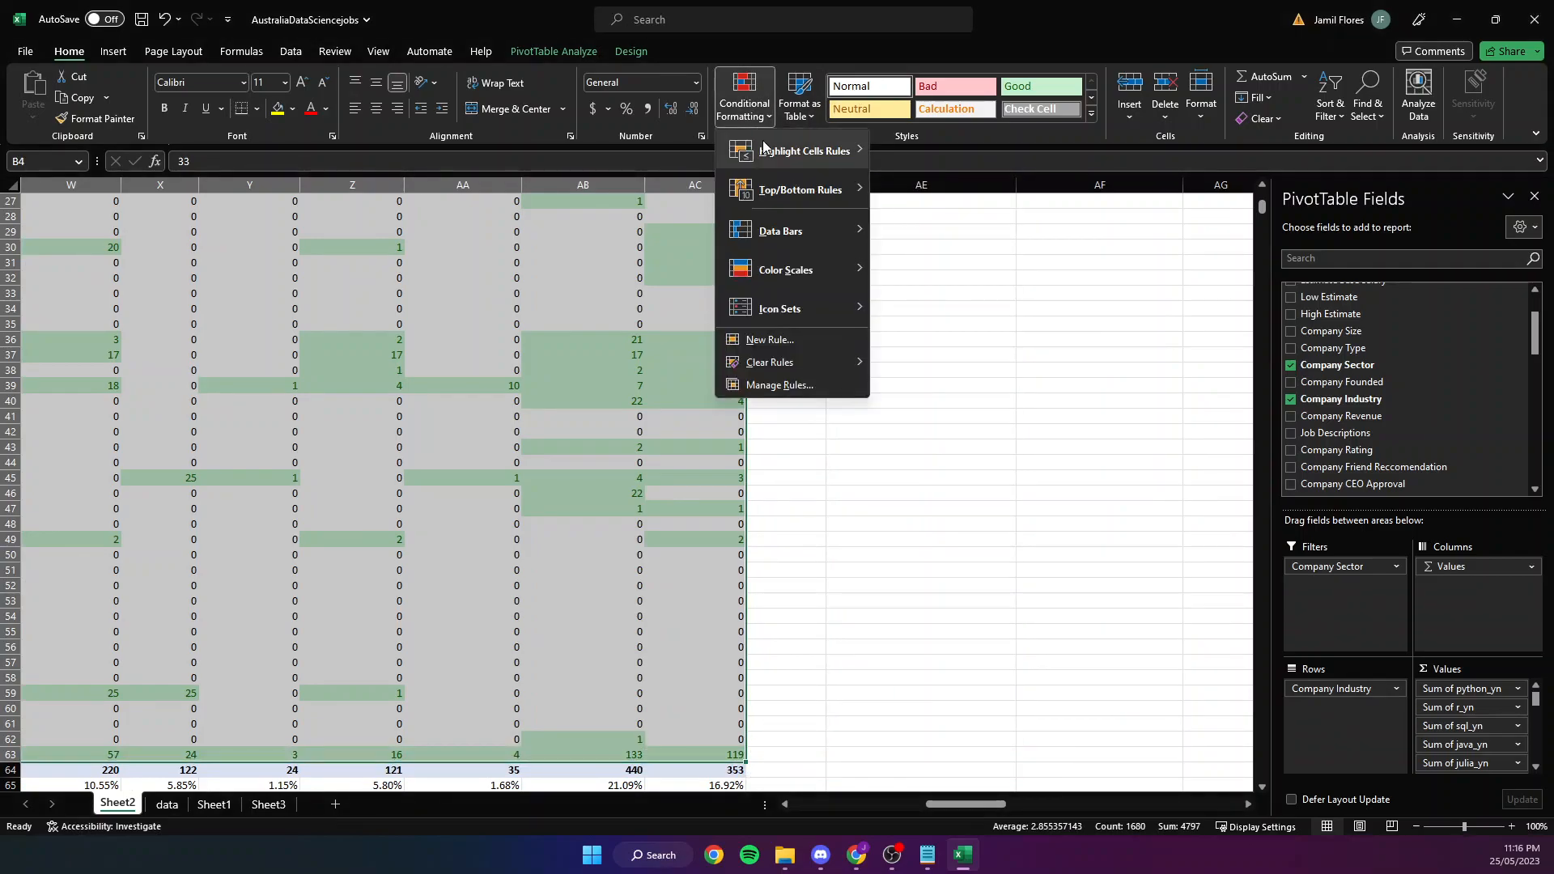
{"action": "mouse_move", "coordinate": [814, 159]}
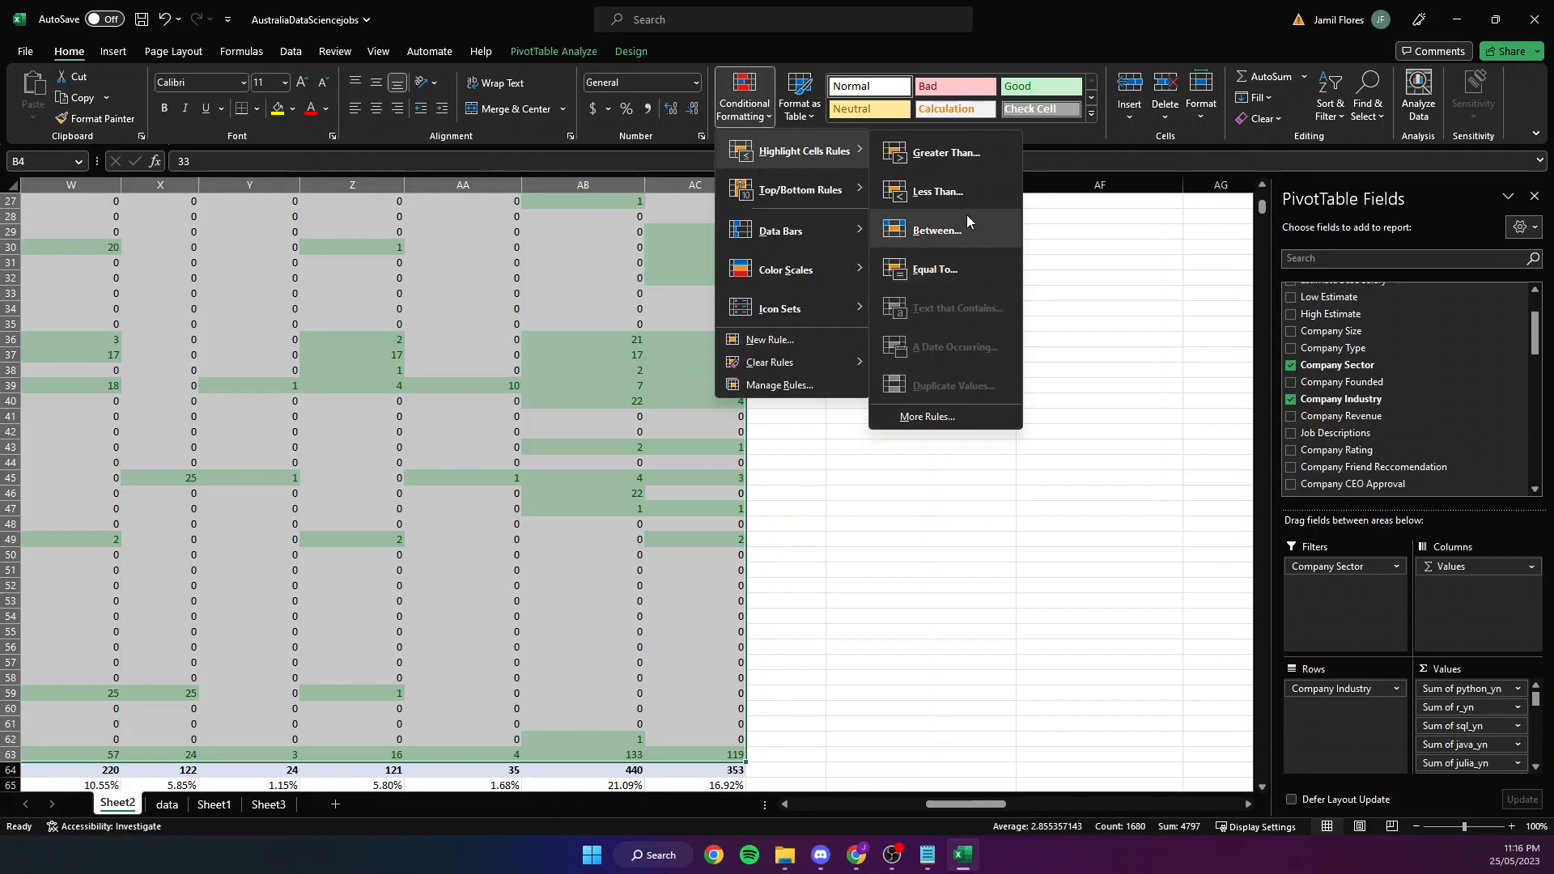
{"action": "left_click", "coordinate": [967, 270]}
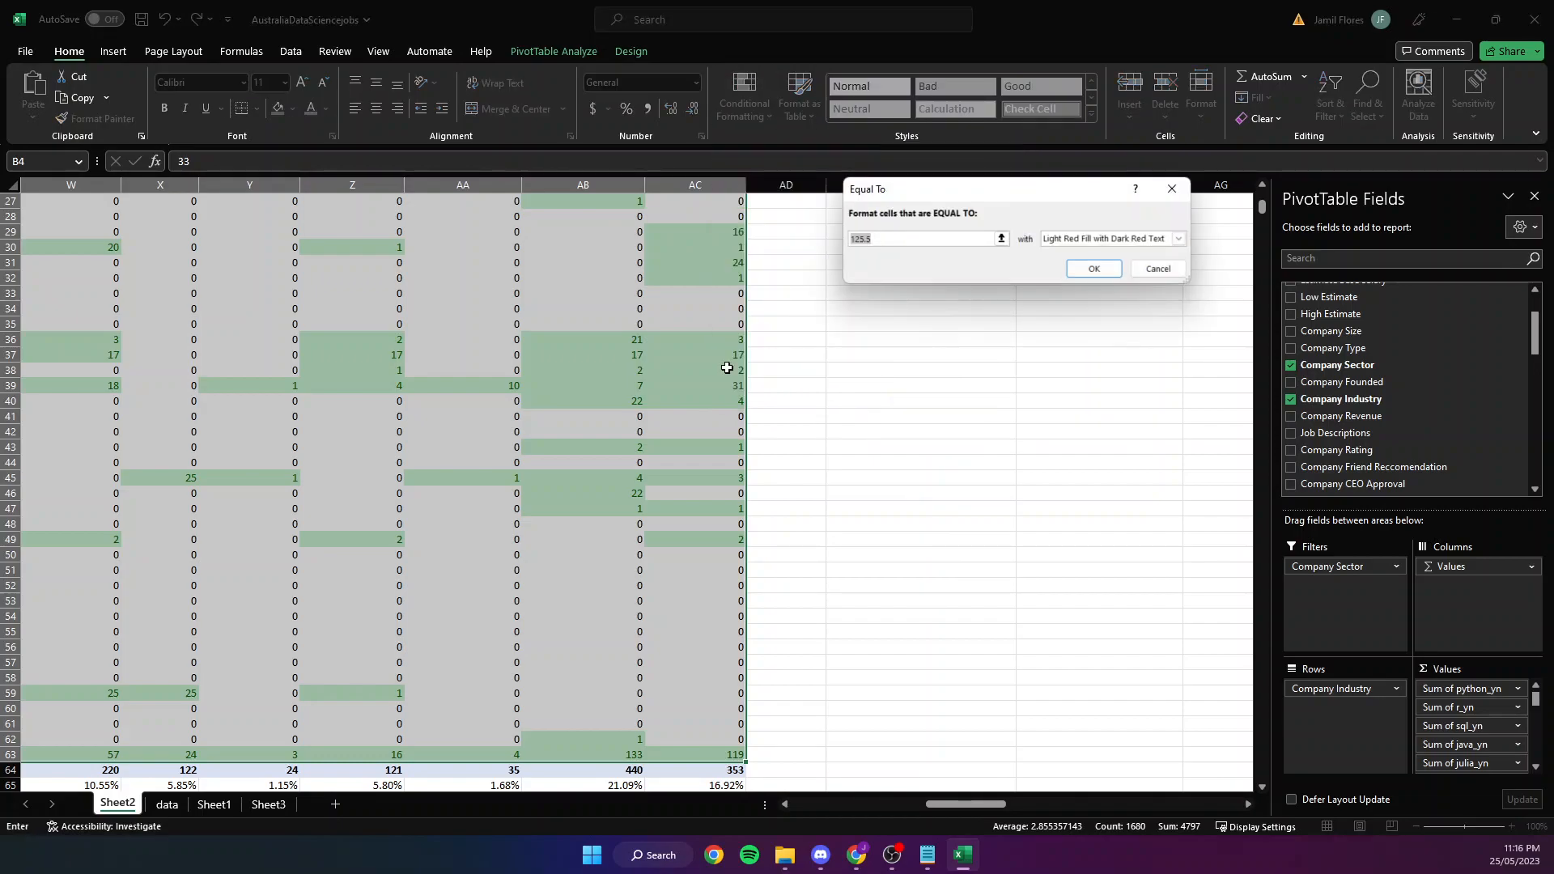
{"action": "type", "text": "0"}
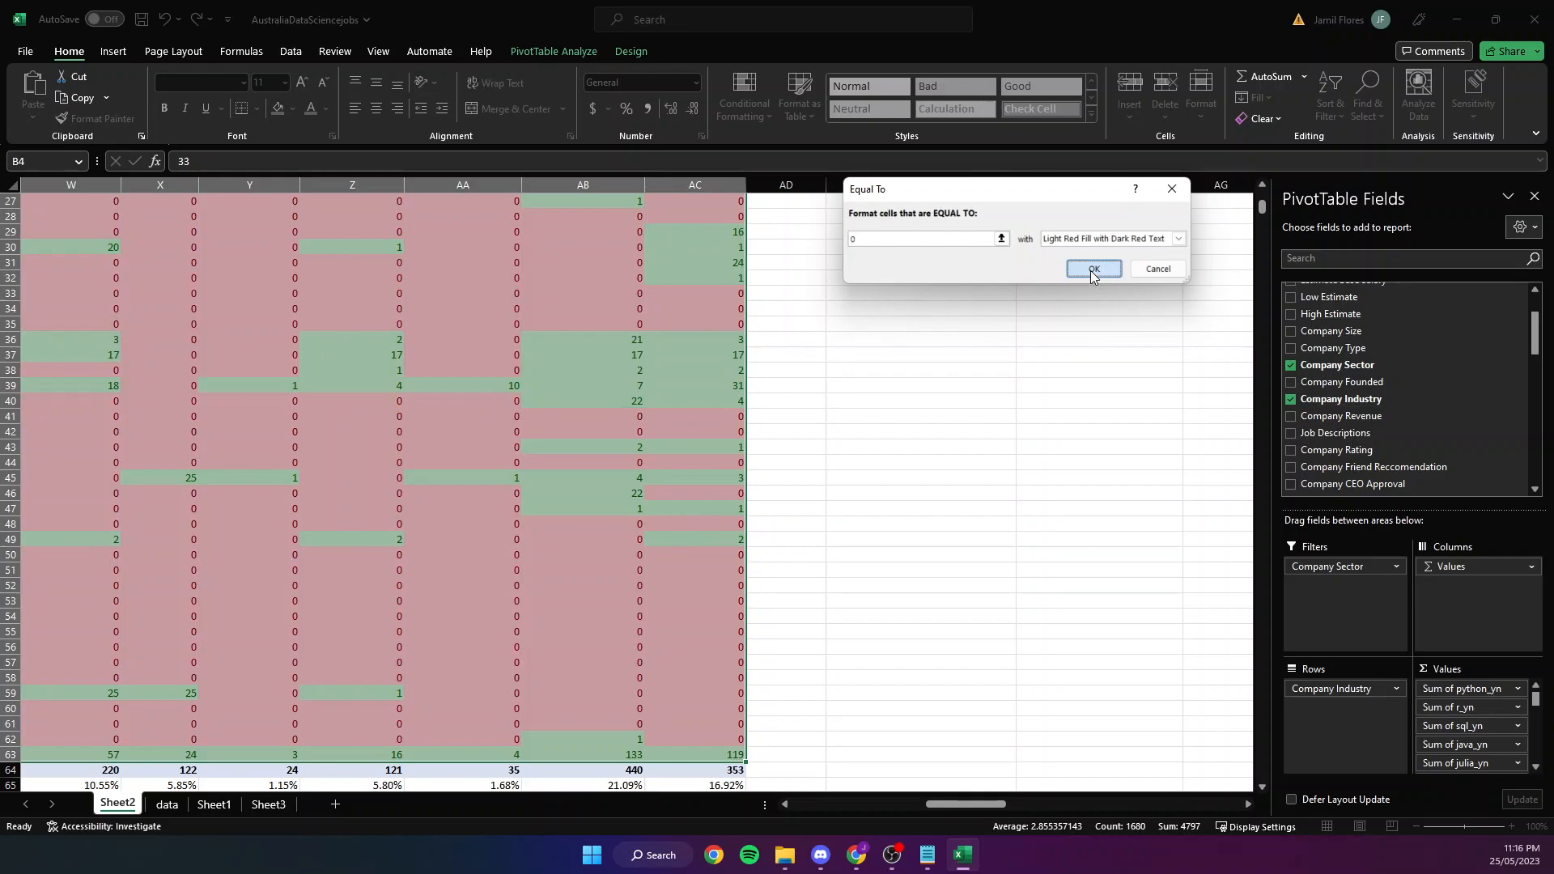
{"action": "left_click", "coordinate": [1092, 270]}
{"action": "left_click", "coordinate": [870, 801]}
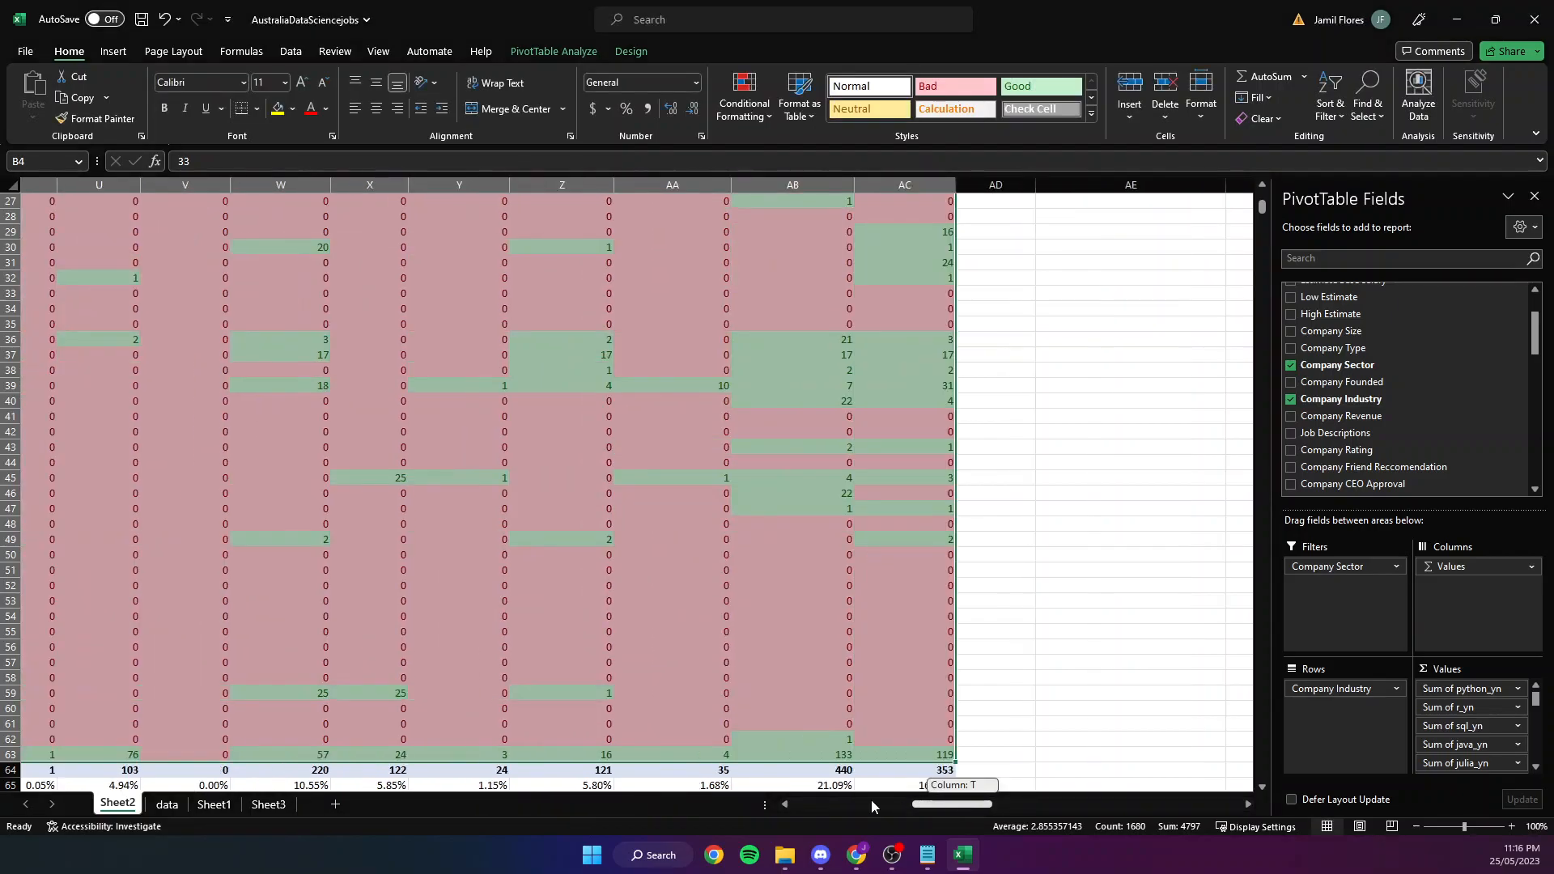
{"action": "left_click", "coordinate": [686, 524]}
{"action": "scroll", "coordinate": [639, 552], "scroll_direction": "up", "scroll_amount": 9}
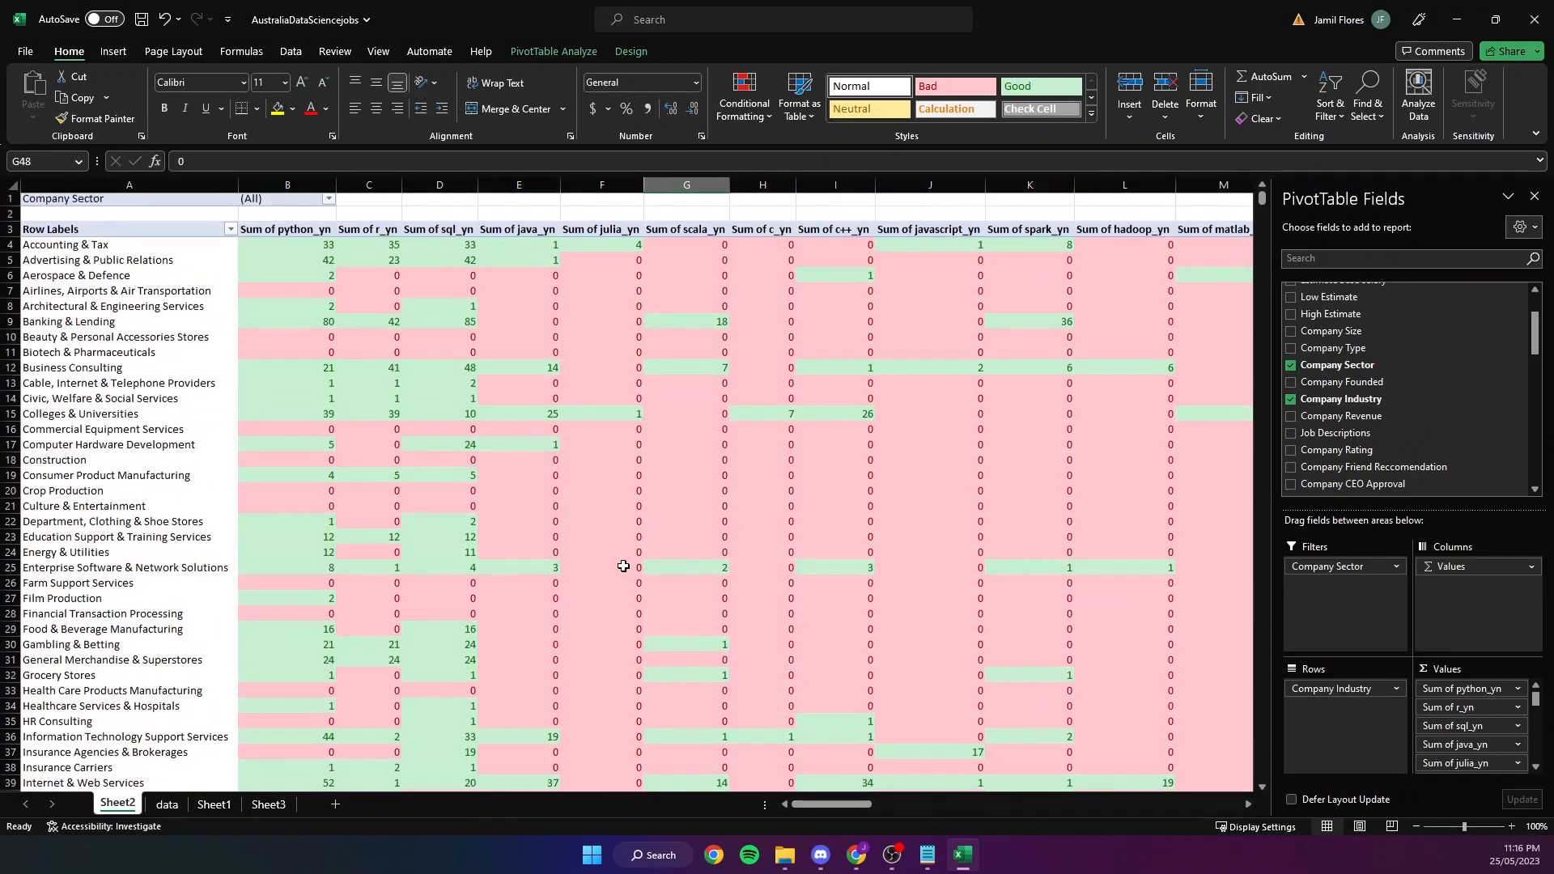
Review the highlighted zero and non-zero PivotTable values, the survey example on Sheet3 and the assignment instructions on Sheet1.
{"action": "scroll", "coordinate": [860, 648], "scroll_direction": "down", "scroll_amount": 2}
{"action": "scroll", "coordinate": [860, 648], "scroll_direction": "down", "scroll_amount": 6}
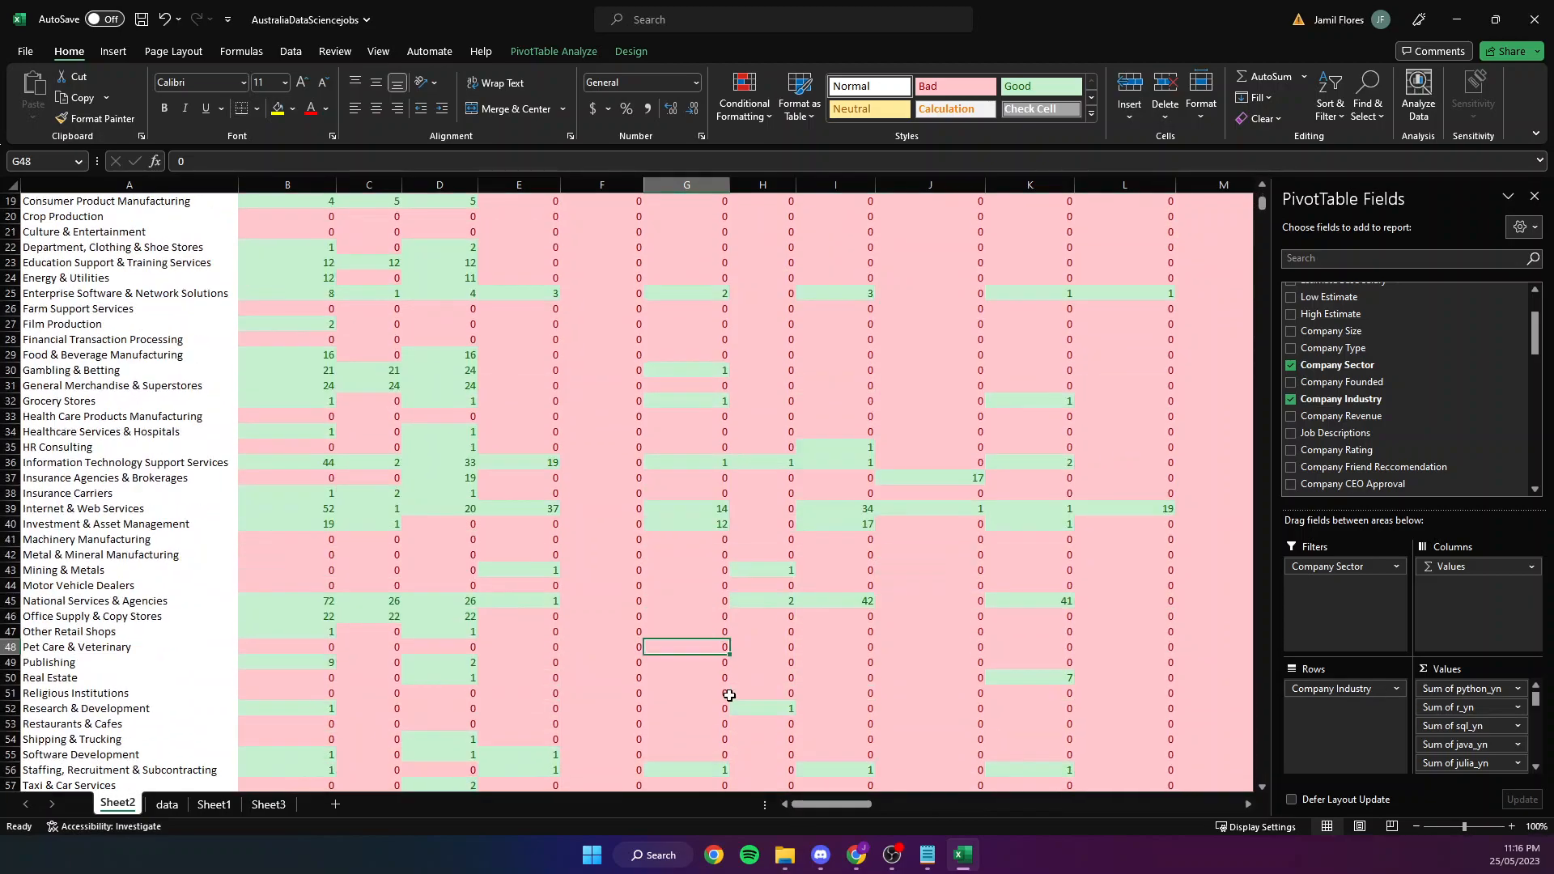
{"action": "scroll", "coordinate": [528, 645], "scroll_direction": "down", "scroll_amount": 1}
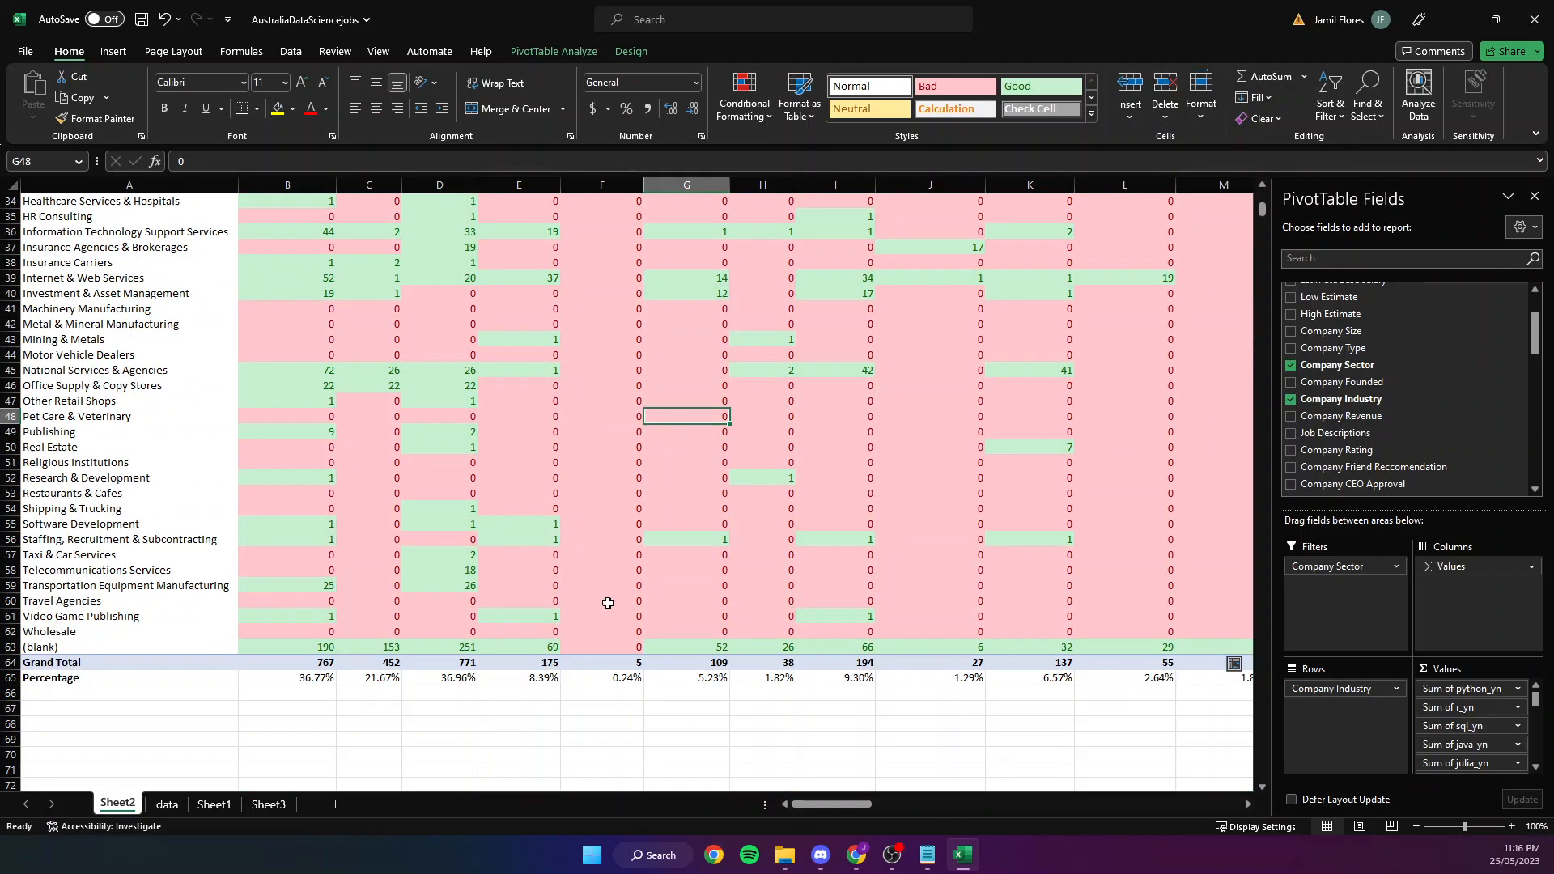
{"action": "scroll", "coordinate": [607, 613], "scroll_direction": "up", "scroll_amount": 9}
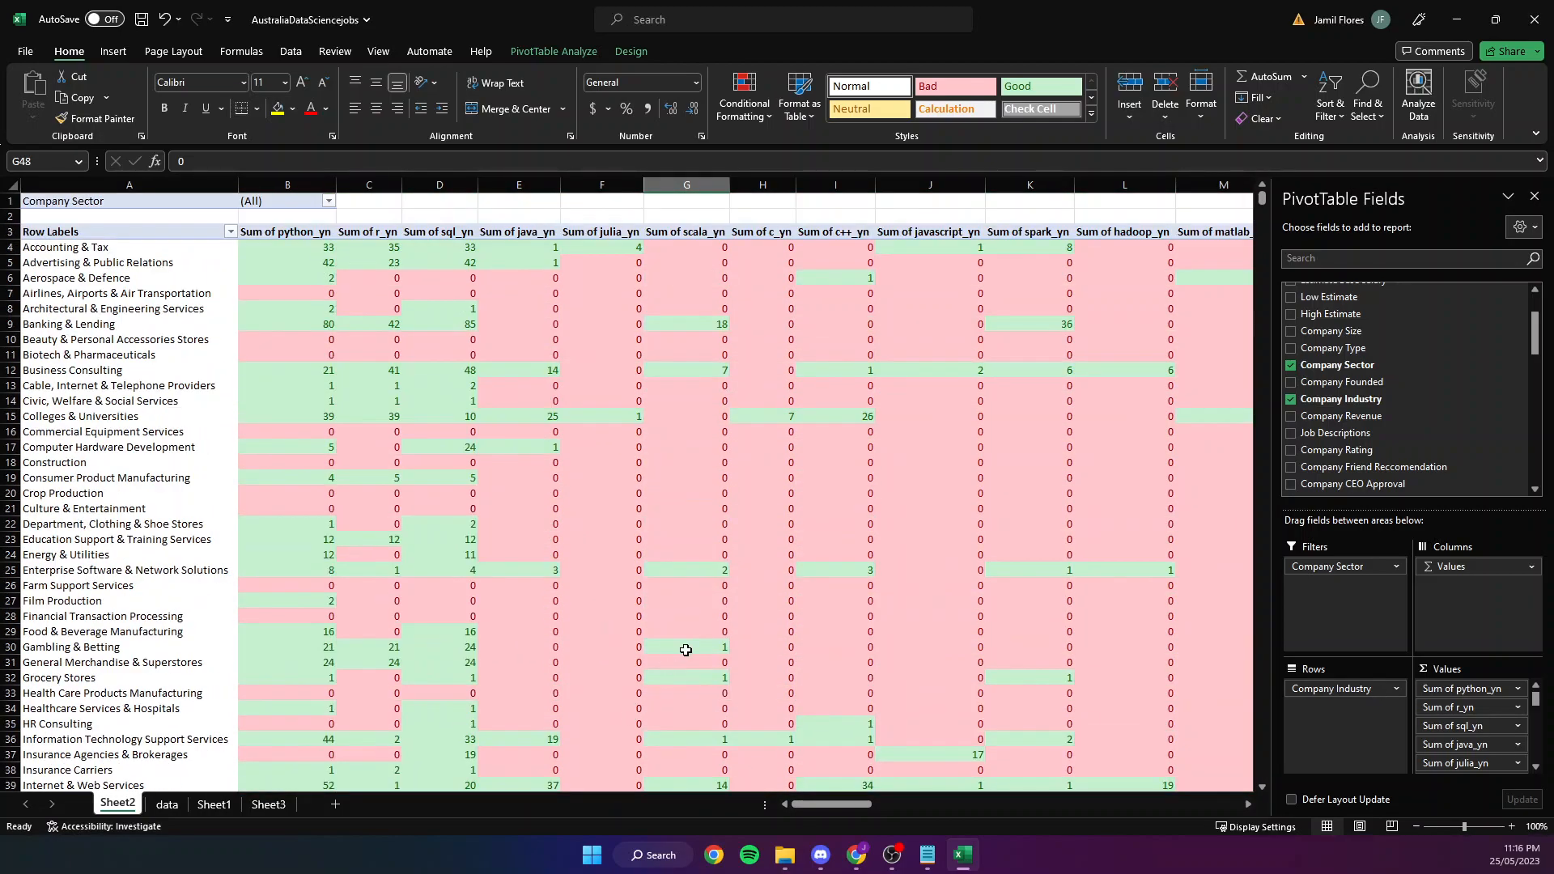
{"action": "left_click", "coordinate": [259, 809]}
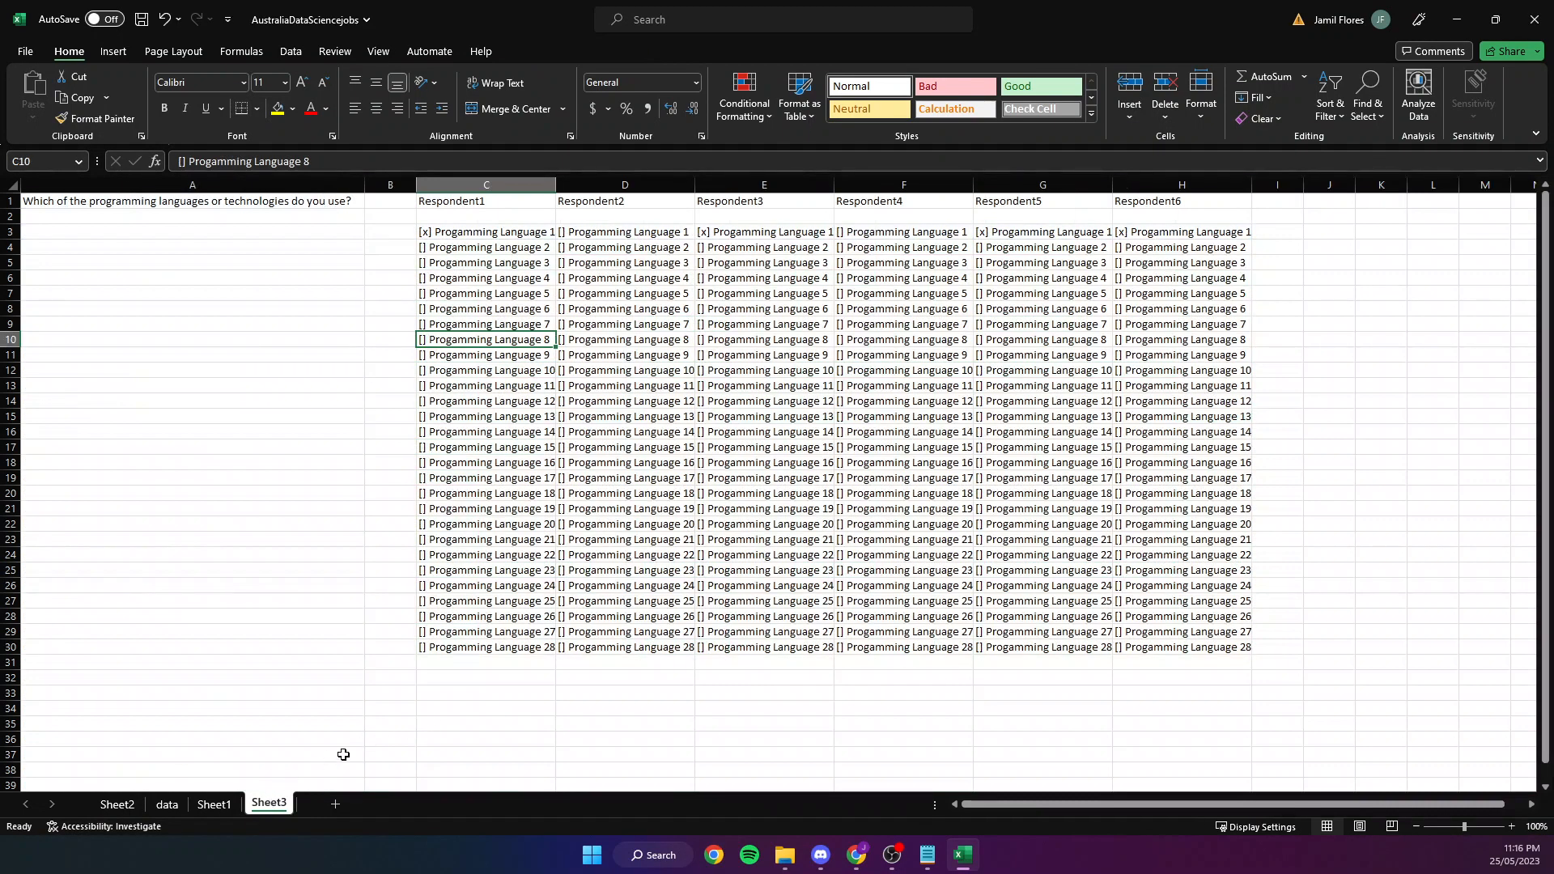
{"action": "left_click", "coordinate": [230, 809]}
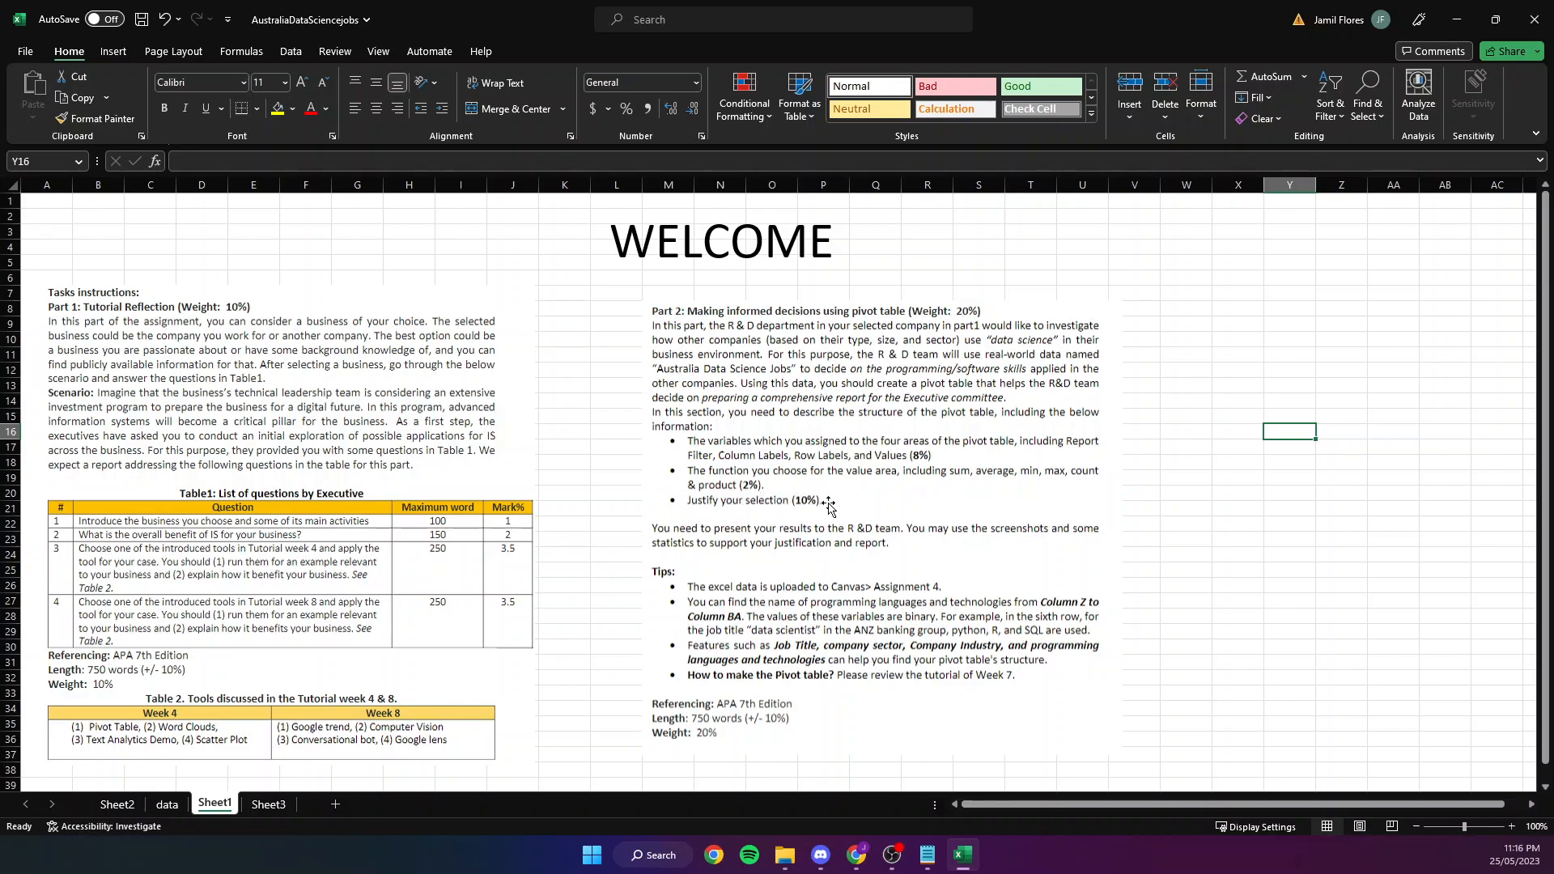
Sort the PivotTable's skill columns on Sheet2 from largest to smallest by their Grand Total values.
{"action": "left_click", "coordinate": [113, 804]}
{"action": "scroll", "coordinate": [457, 668], "scroll_direction": "down", "scroll_amount": 9}
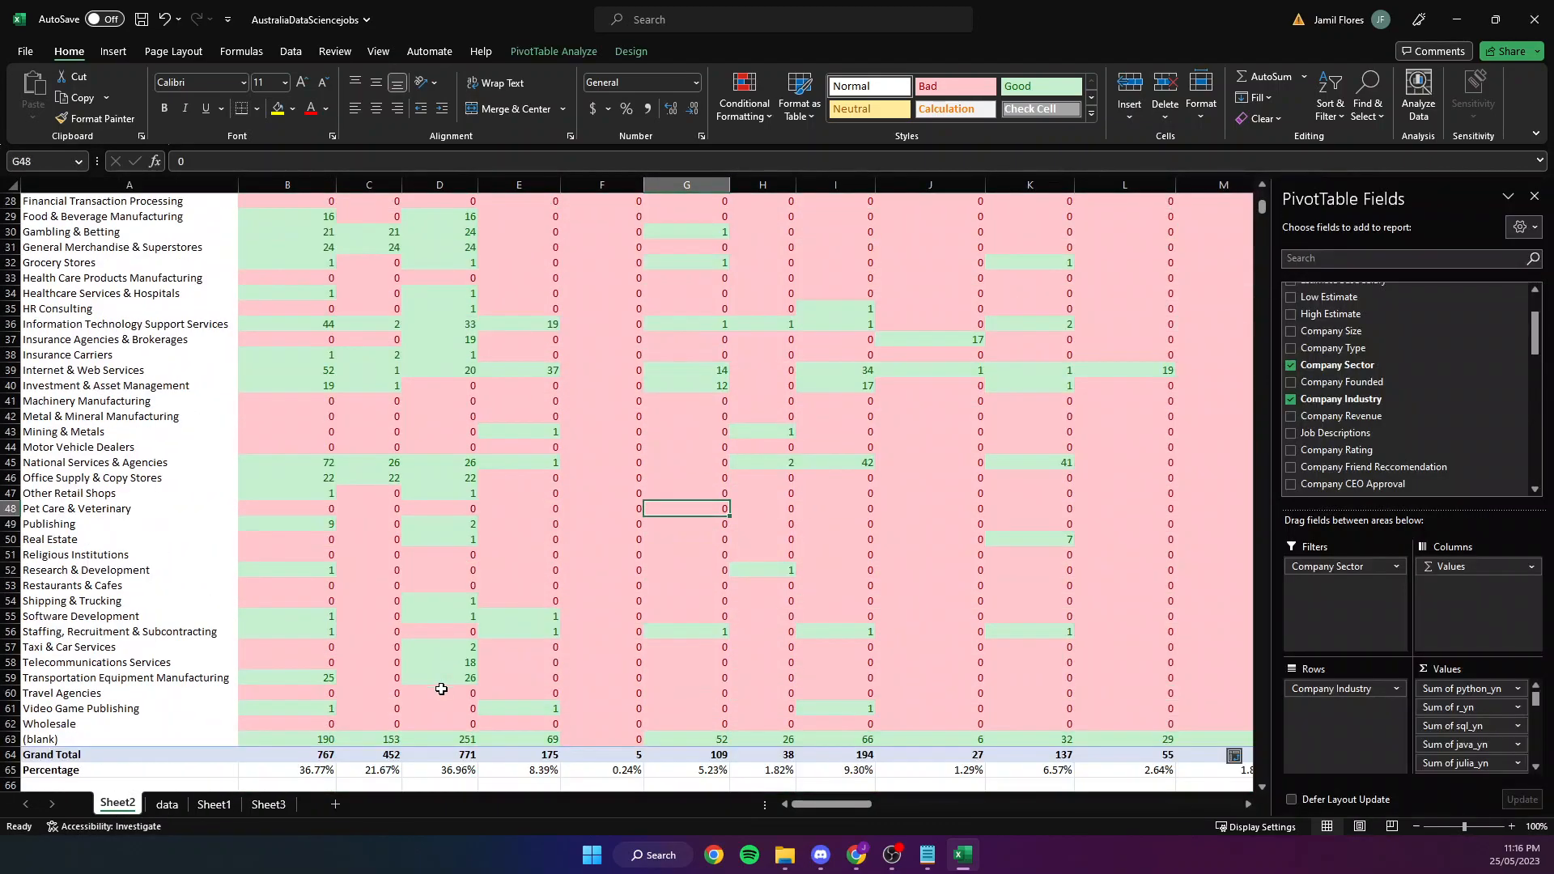
{"action": "left_click", "coordinate": [375, 724]}
{"action": "left_click_drag", "start_coordinate": [316, 710], "coordinate": [826, 710]}
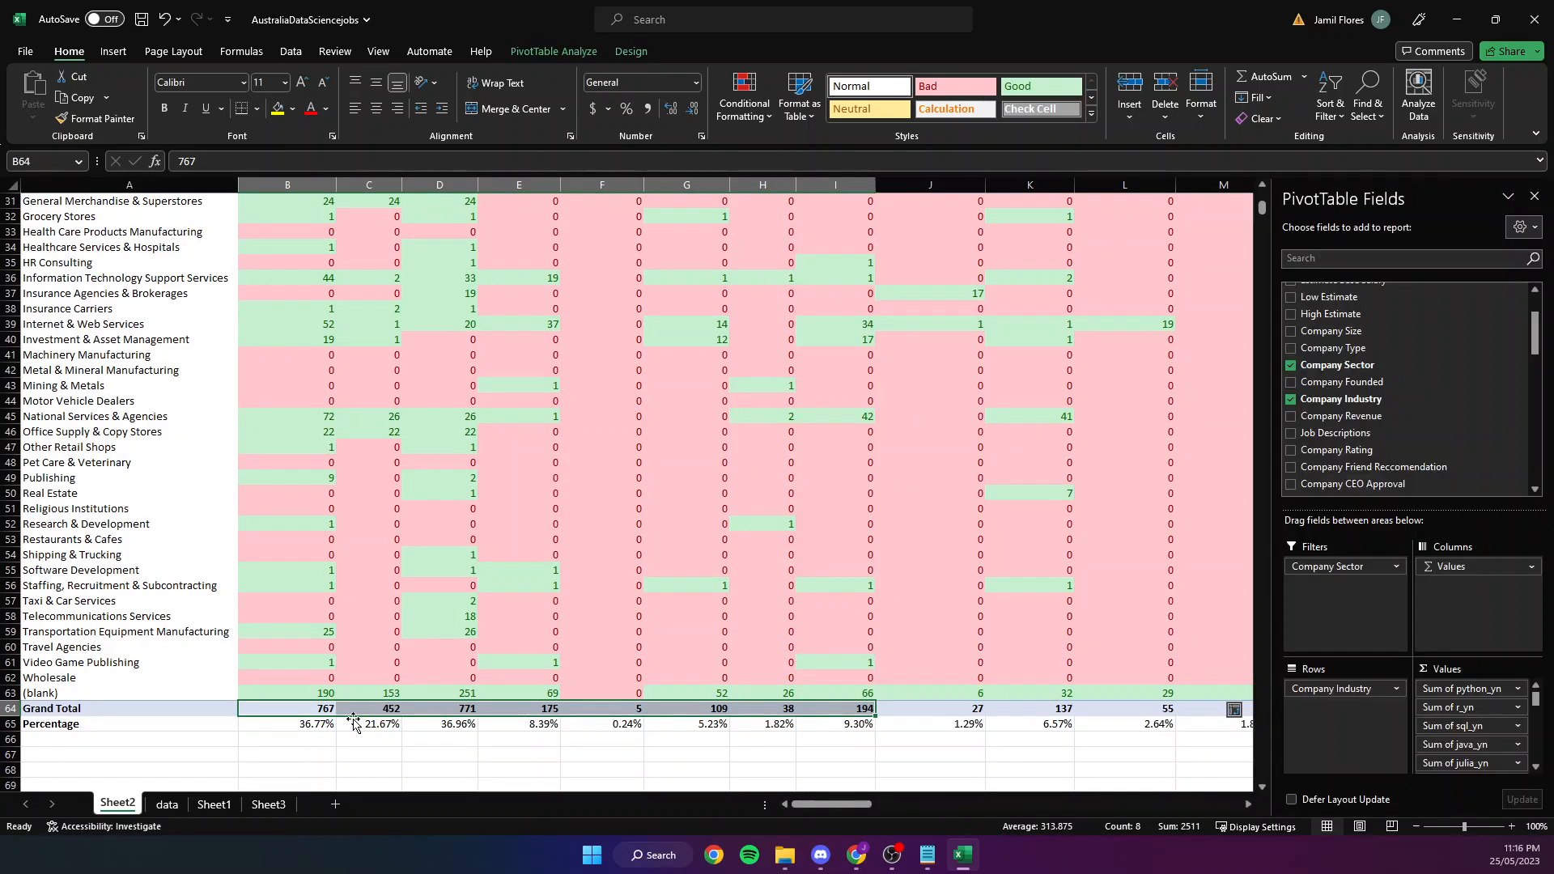
{"action": "left_click", "coordinate": [300, 708]}
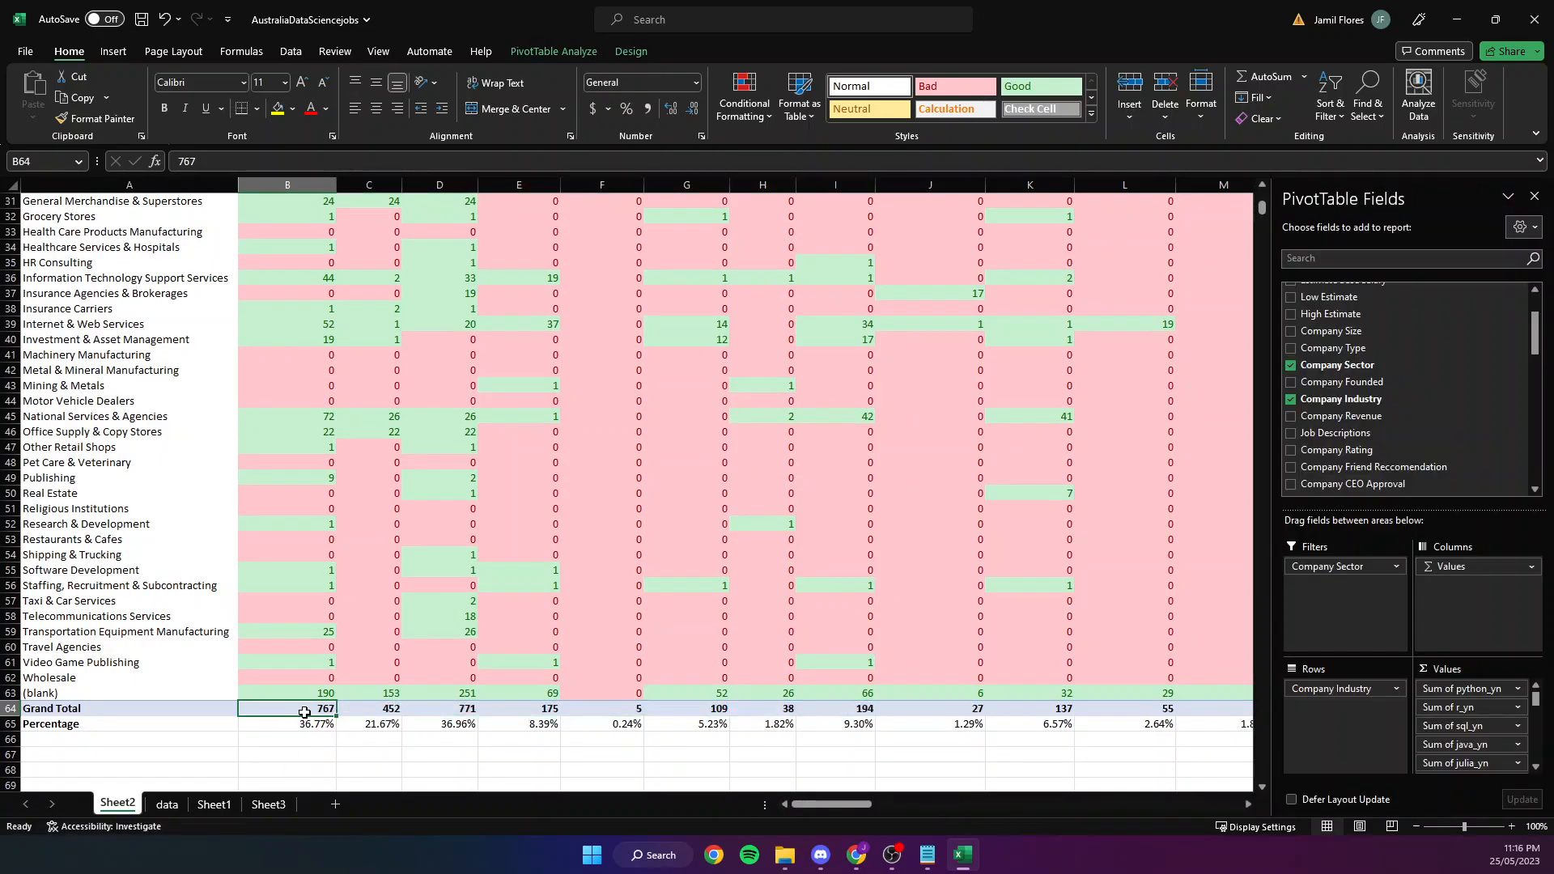
{"action": "right_click", "coordinate": [301, 708]}
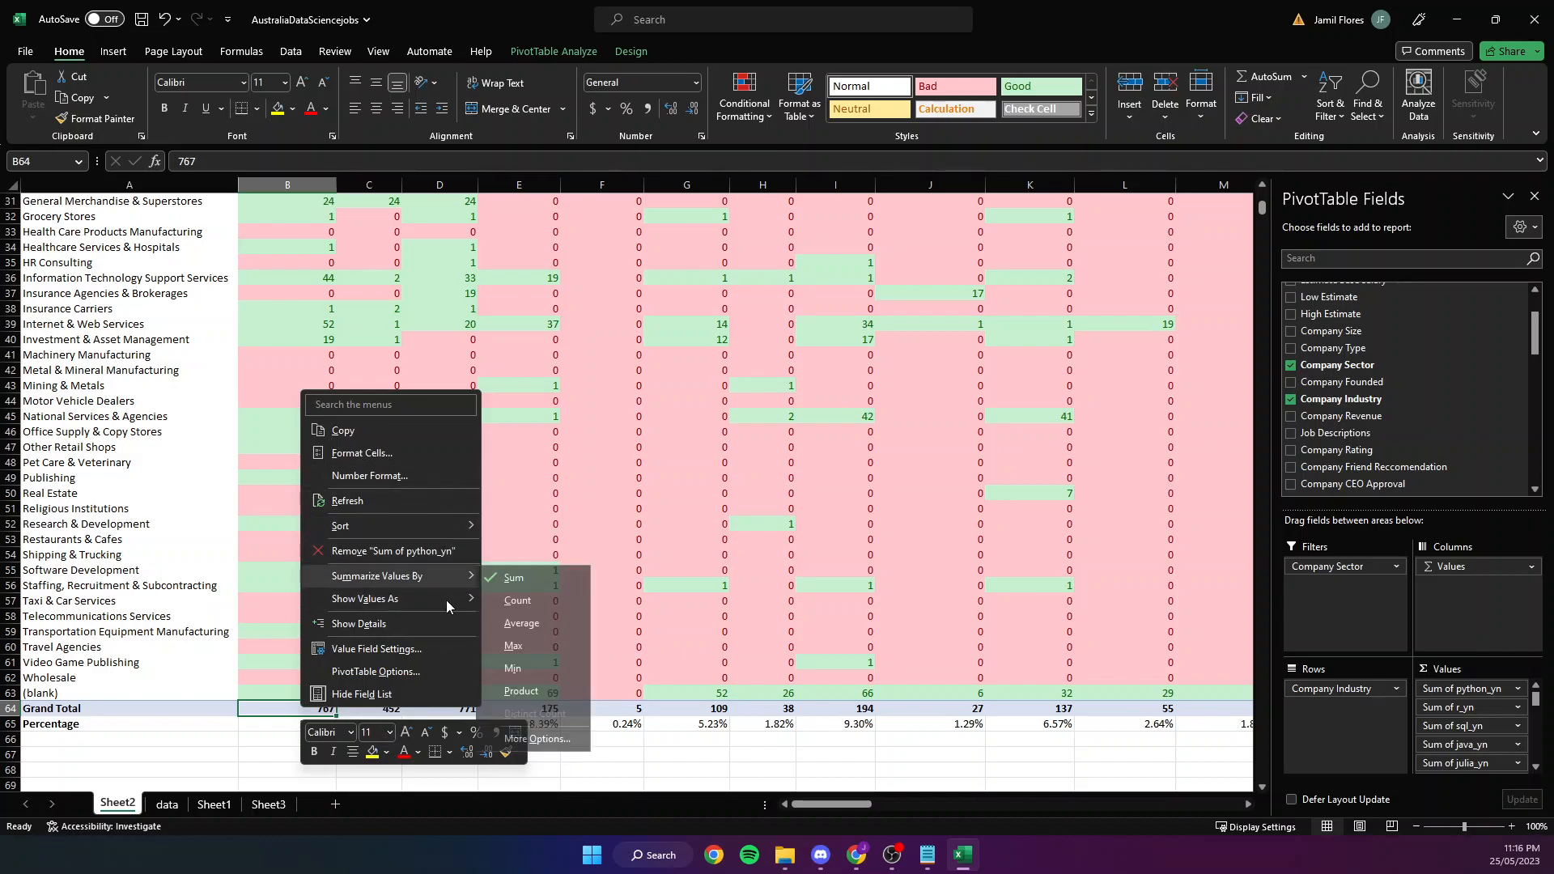
{"action": "mouse_move", "coordinate": [448, 515]}
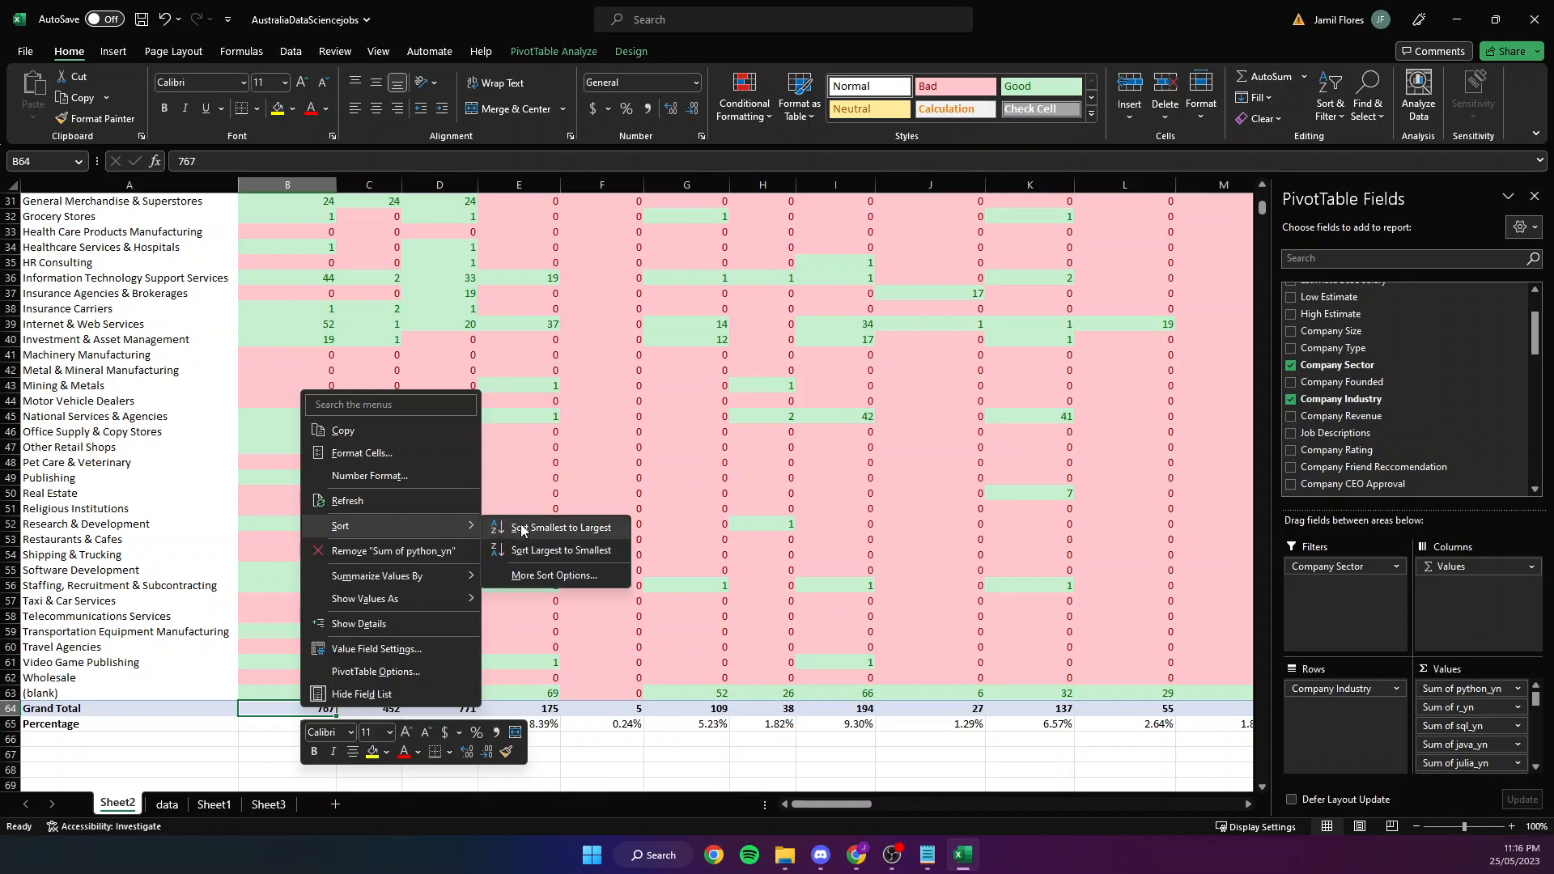
{"action": "left_click", "coordinate": [576, 552]}
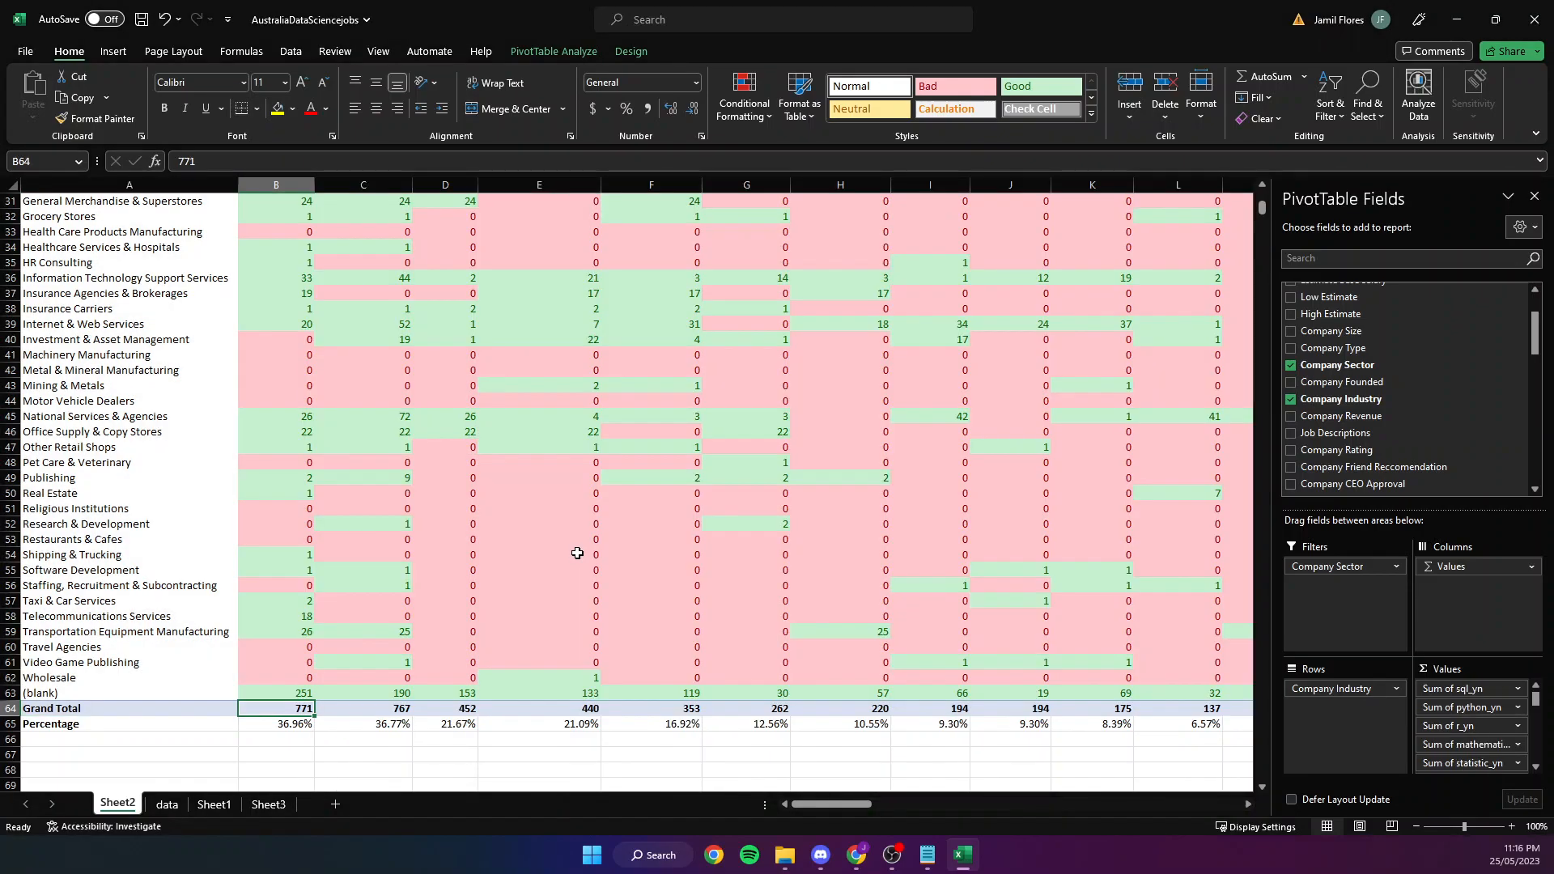
Examine the sorted skill columns from sql_yn through bigml_yn, from the headers down to the Grand Total and Percentage rows.
{"action": "scroll", "coordinate": [520, 636], "scroll_direction": "up", "scroll_amount": 10}
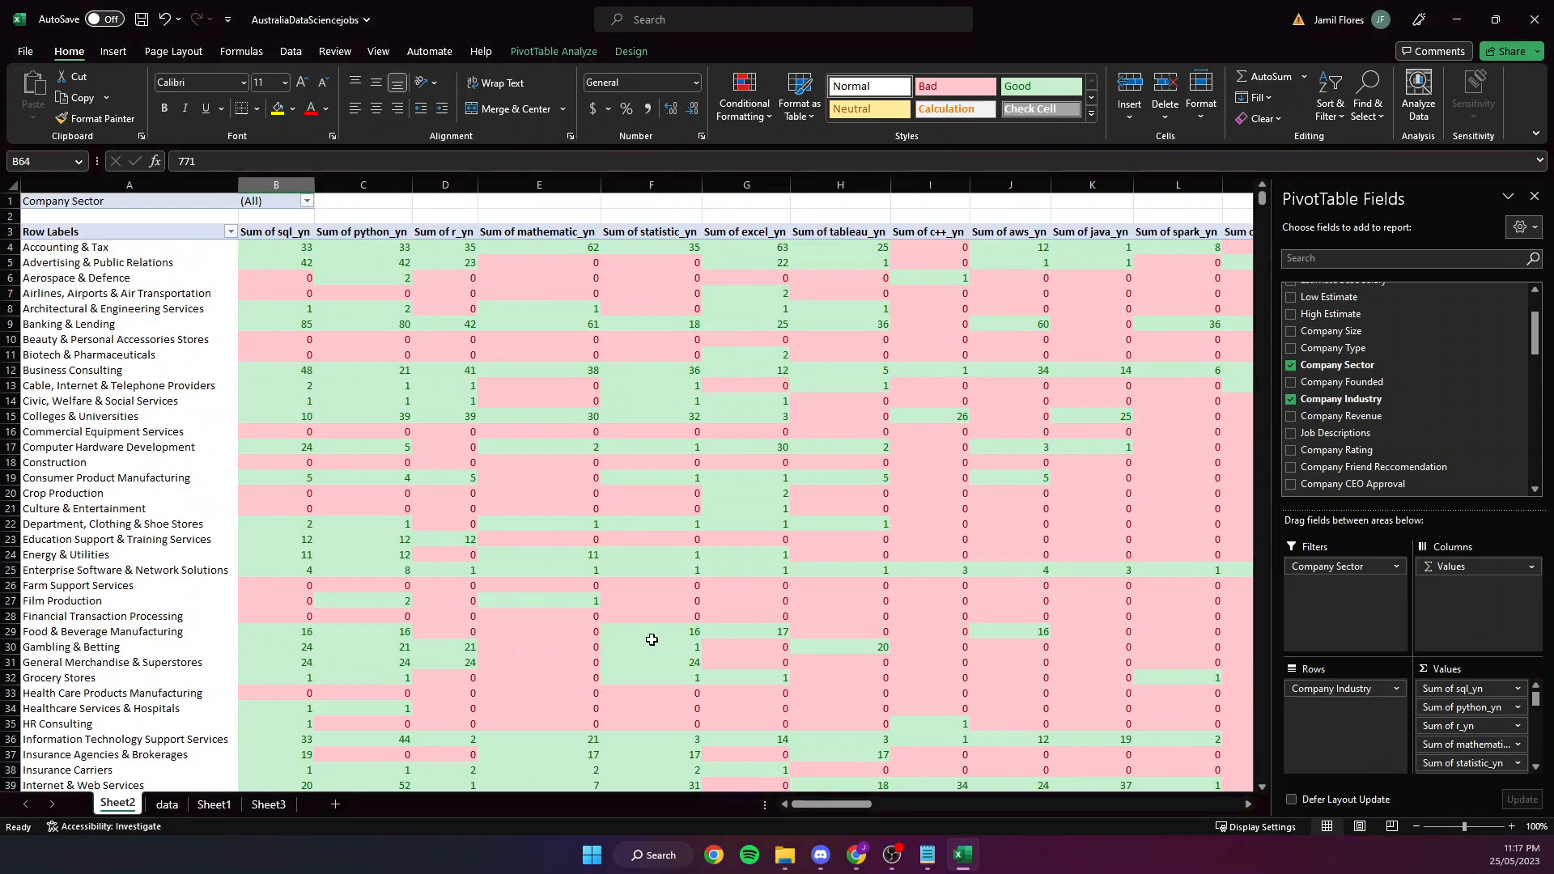
{"action": "scroll", "coordinate": [651, 642], "scroll_direction": "down", "scroll_amount": 2}
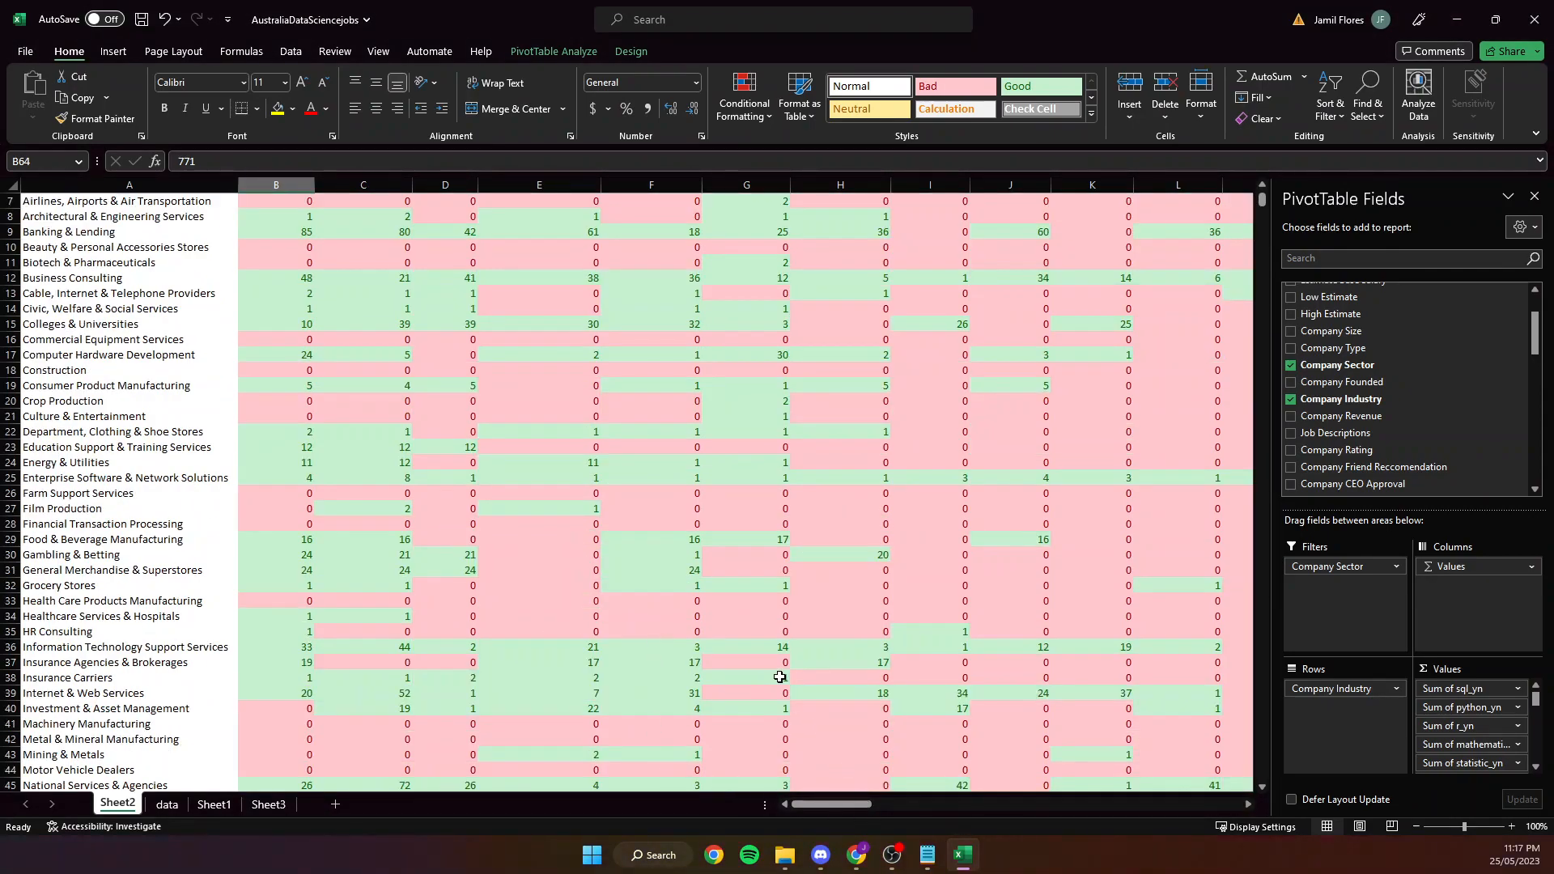
{"action": "scroll", "coordinate": [780, 678], "scroll_direction": "up", "scroll_amount": 2}
{"action": "scroll", "coordinate": [674, 624], "scroll_direction": "down", "scroll_amount": 9}
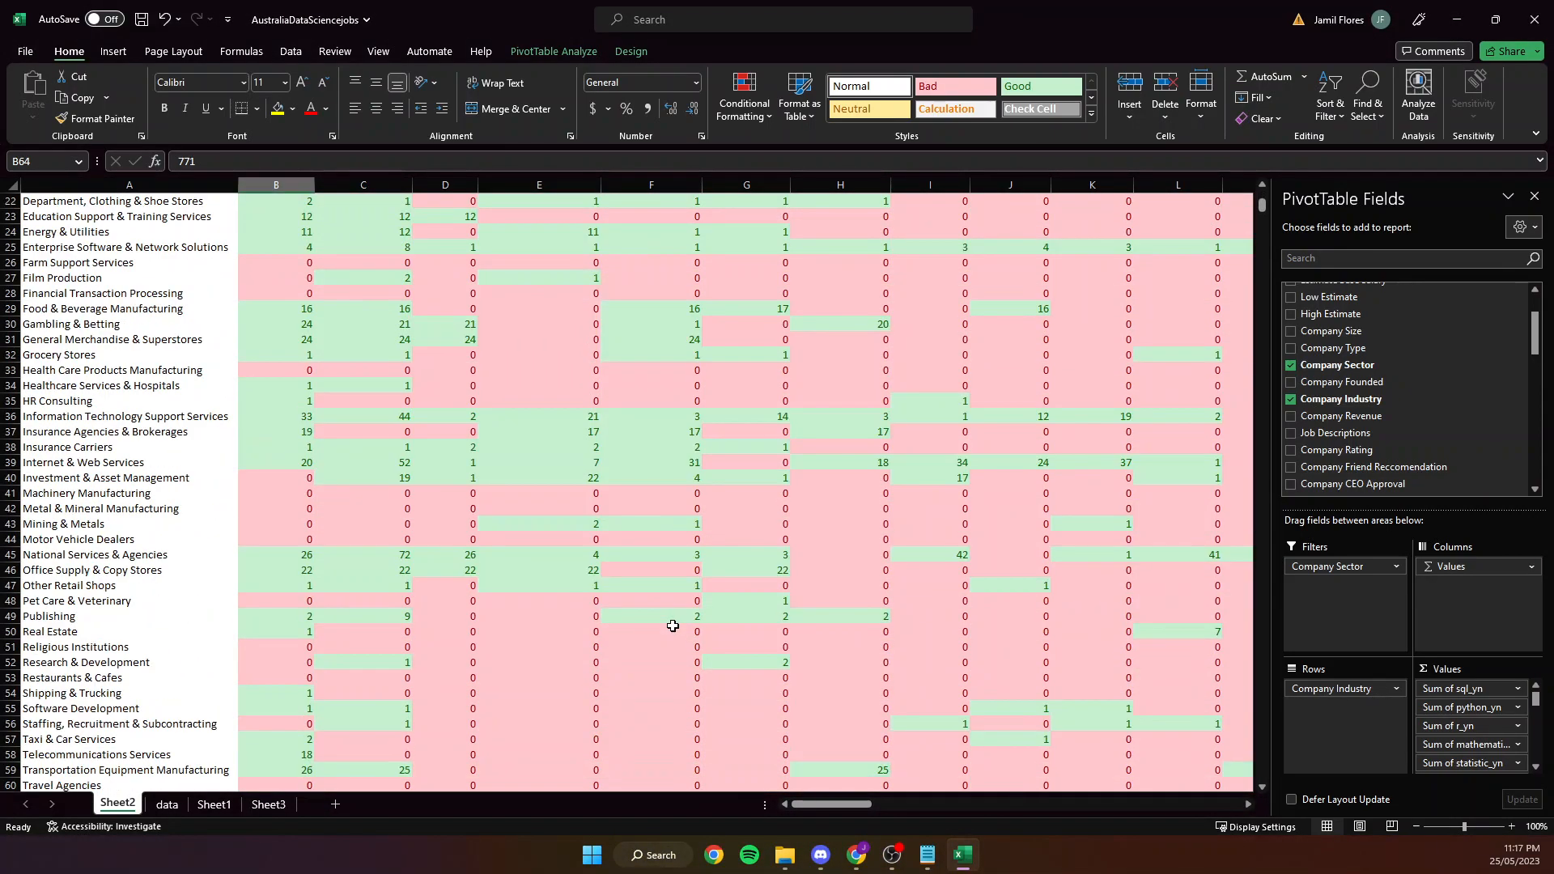
{"action": "scroll", "coordinate": [531, 680], "scroll_direction": "down", "scroll_amount": 1}
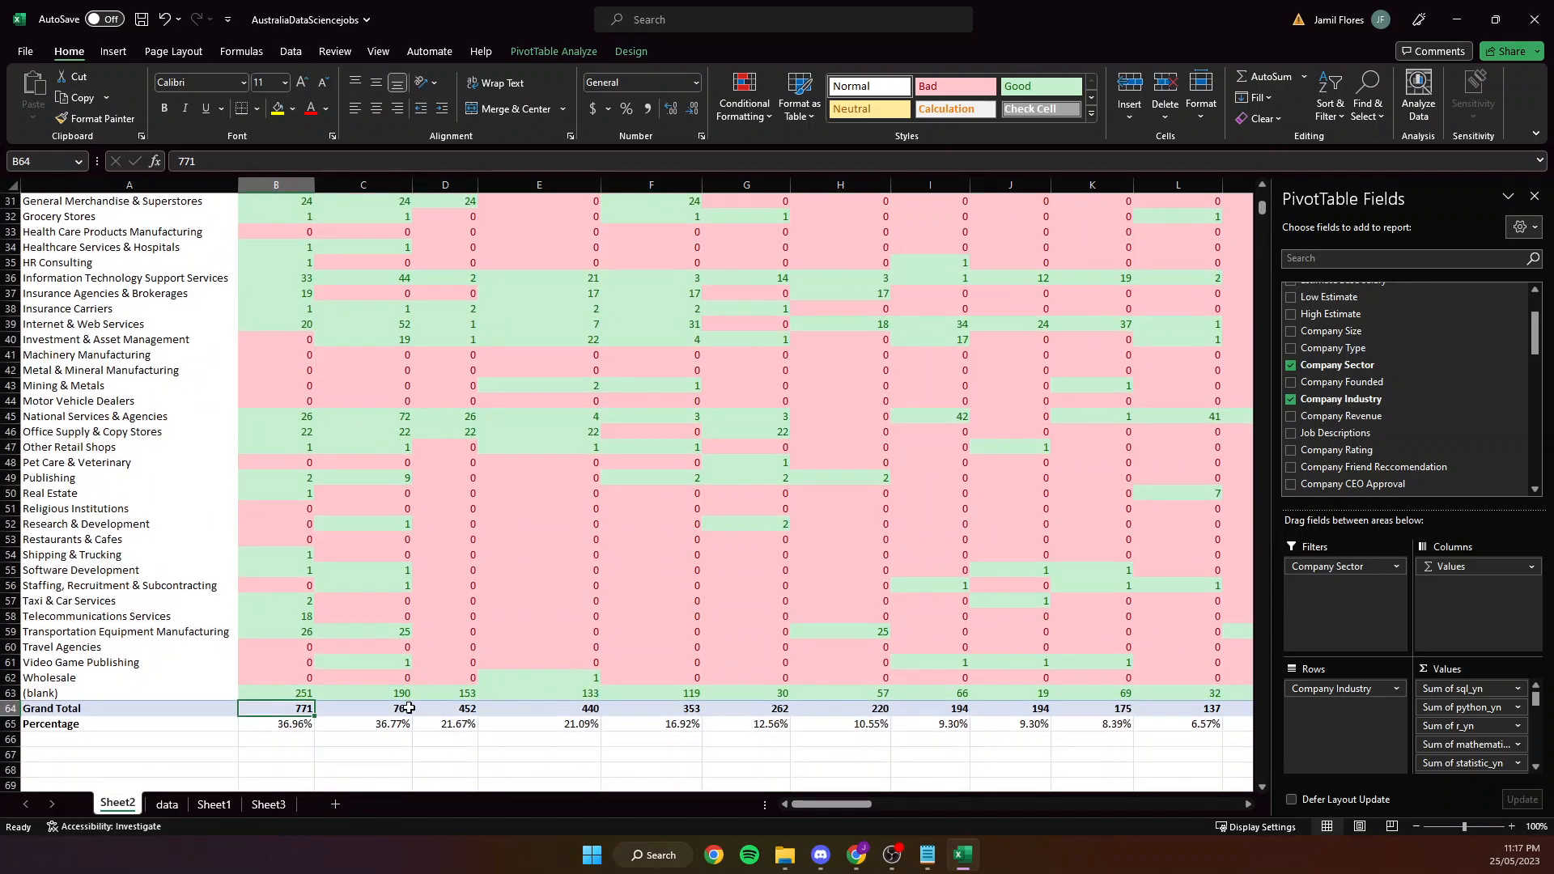
{"action": "scroll", "coordinate": [551, 527], "scroll_direction": "up", "scroll_amount": 10}
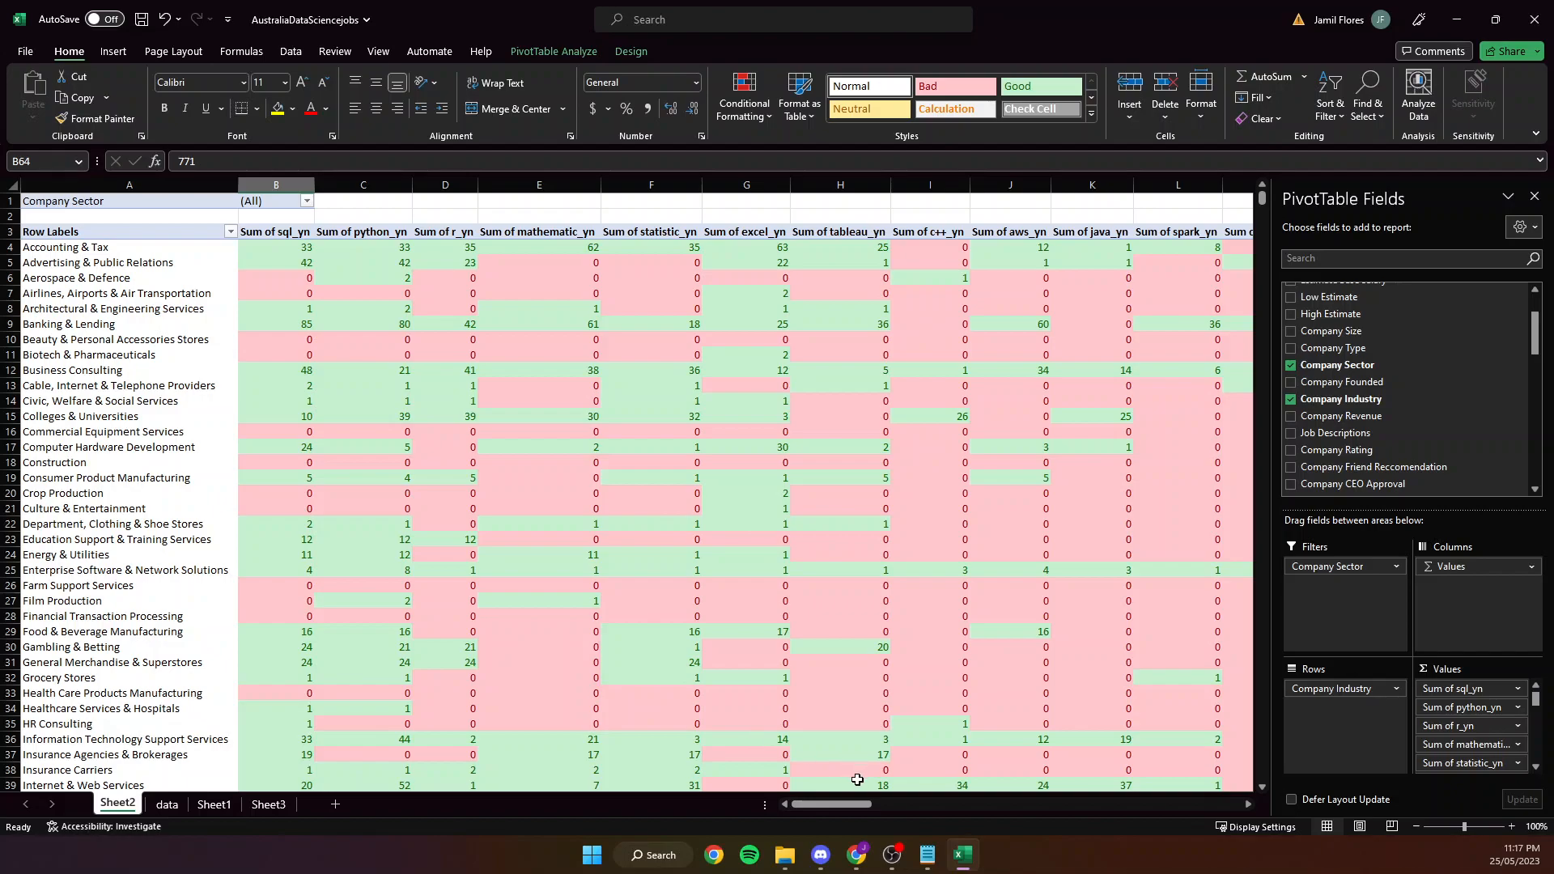
{"action": "left_click_drag", "start_coordinate": [833, 806], "coordinate": [935, 808]}
{"action": "scroll", "coordinate": [950, 634], "scroll_direction": "down", "scroll_amount": 8}
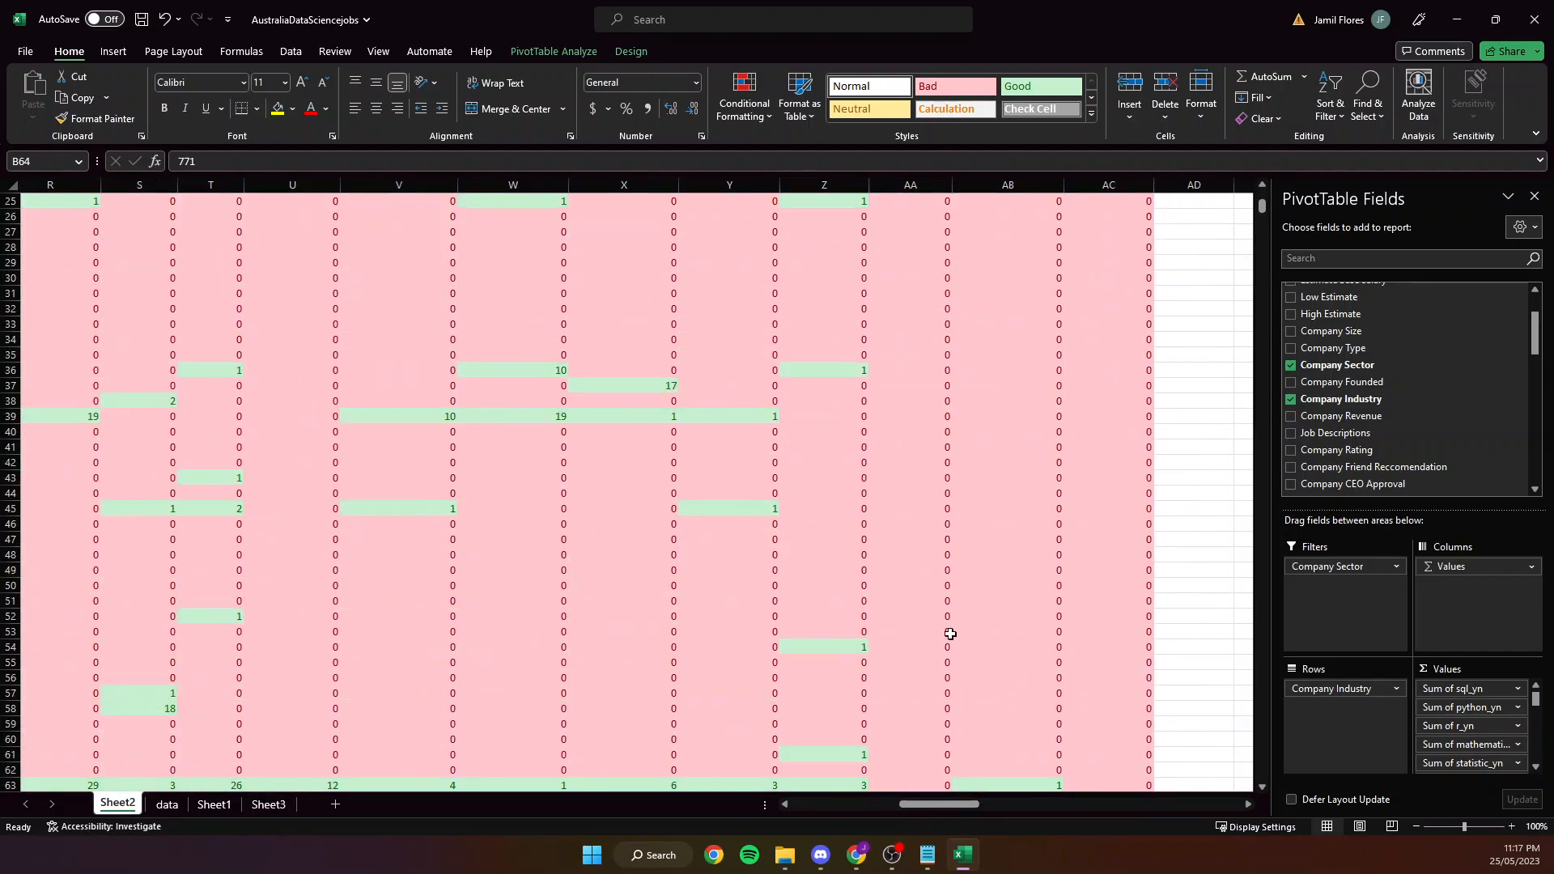
{"action": "scroll", "coordinate": [950, 634], "scroll_direction": "down", "scroll_amount": 4}
{"action": "scroll", "coordinate": [1044, 675], "scroll_direction": "up", "scroll_amount": 12}
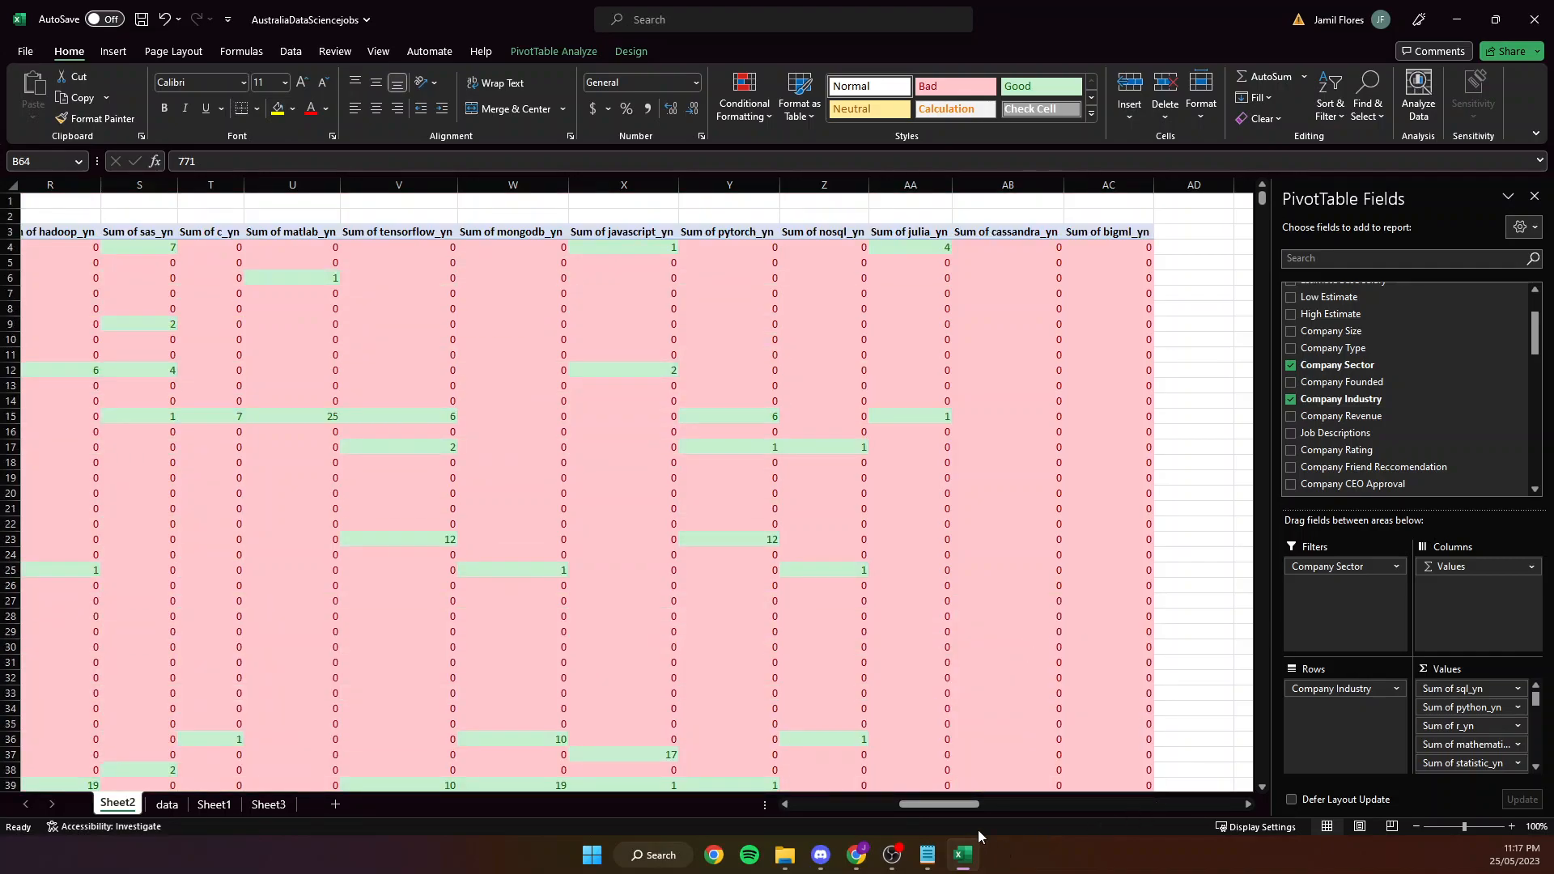
{"action": "left_click_drag", "start_coordinate": [963, 805], "coordinate": [856, 805]}
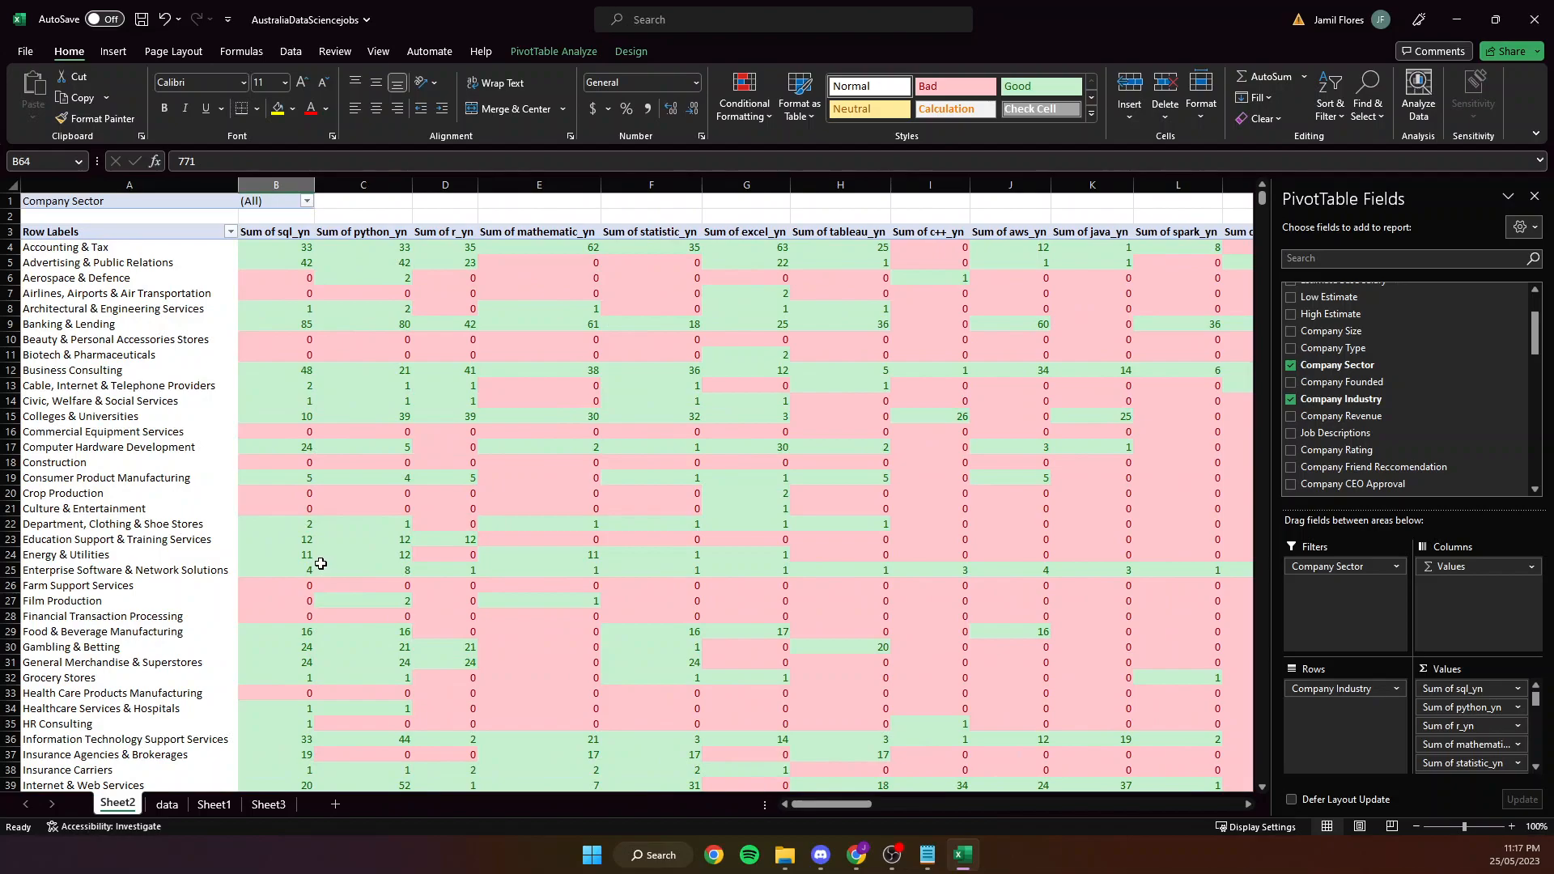
Compare the sorted skill headers and industry values with the Grand Total and Percentage rows.
{"action": "scroll", "coordinate": [320, 564], "scroll_direction": "down", "scroll_amount": 9}
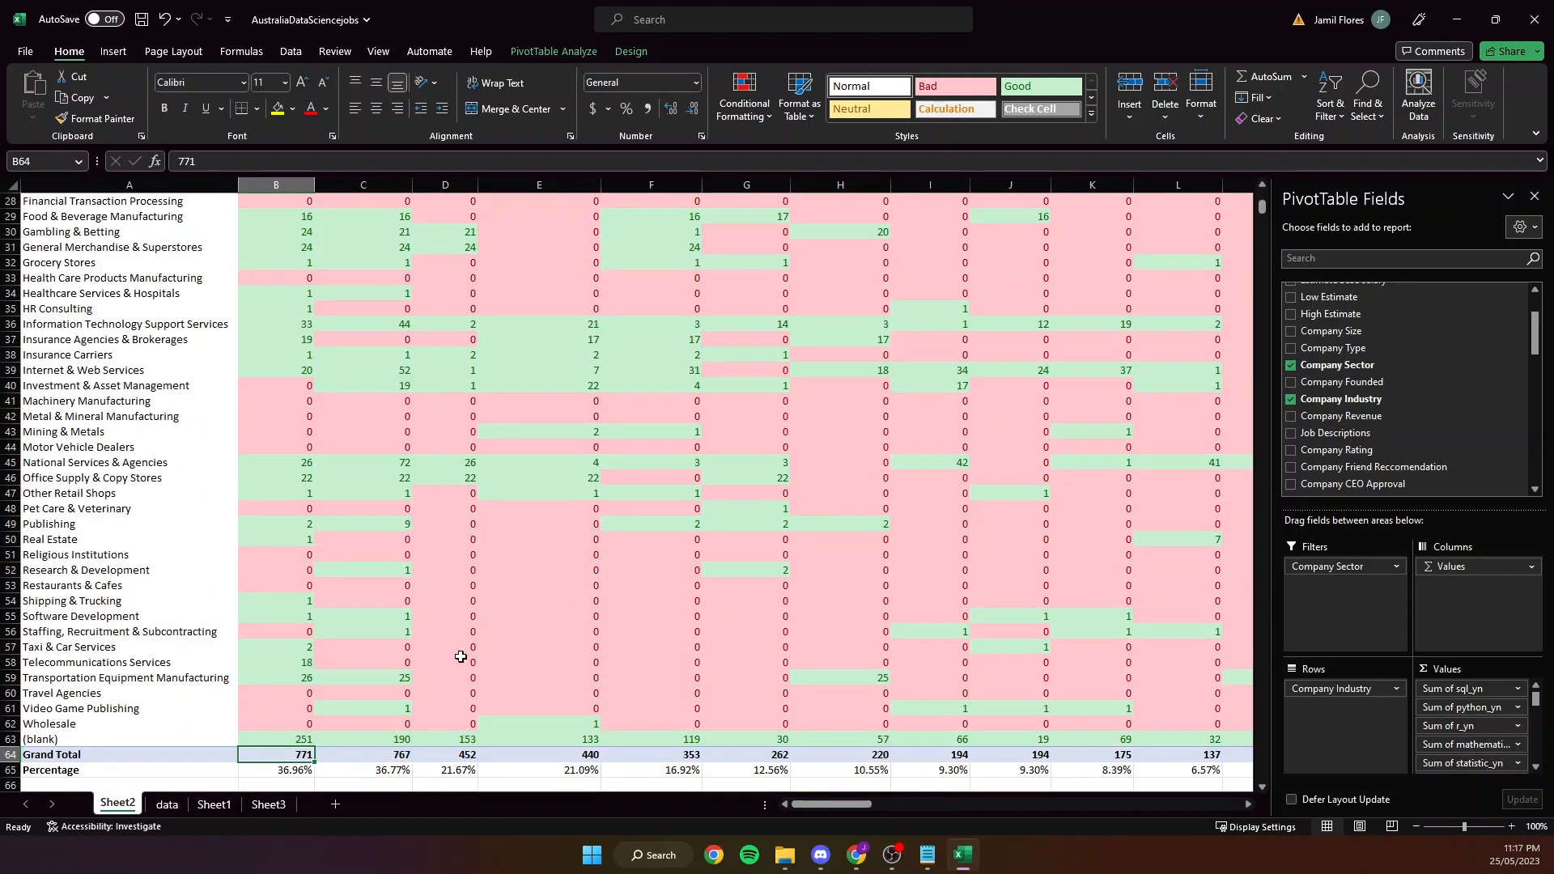
{"action": "scroll", "coordinate": [481, 633], "scroll_direction": "up", "scroll_amount": 9}
{"action": "scroll", "coordinate": [485, 635], "scroll_direction": "down", "scroll_amount": 4}
{"action": "scroll", "coordinate": [489, 624], "scroll_direction": "up", "scroll_amount": 4}
{"action": "scroll", "coordinate": [386, 583], "scroll_direction": "down", "scroll_amount": 10}
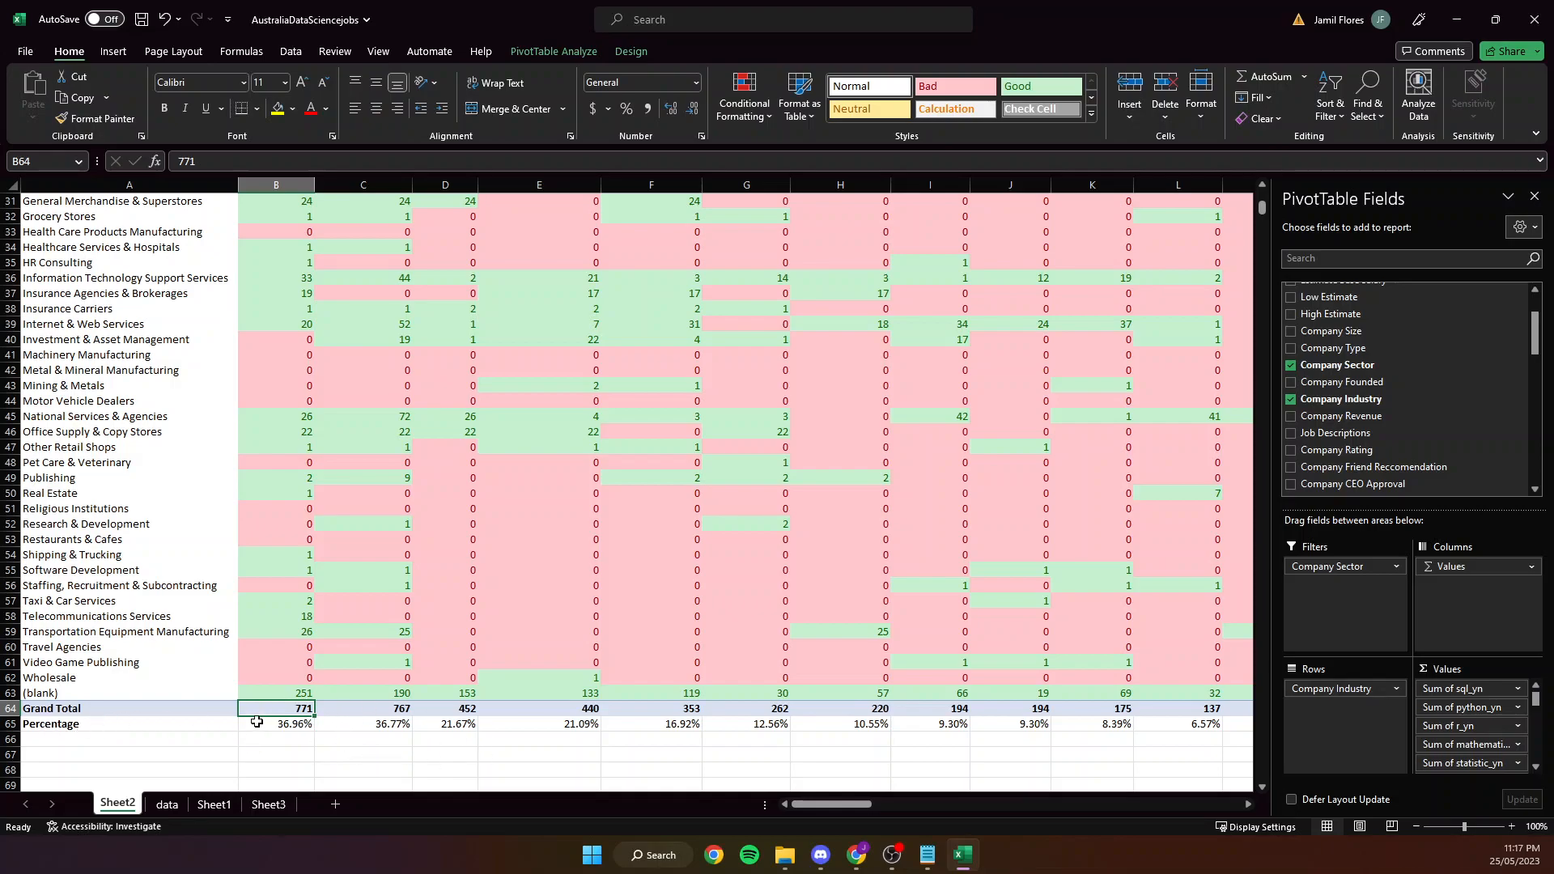
{"action": "scroll", "coordinate": [249, 722], "scroll_direction": "up", "scroll_amount": 10}
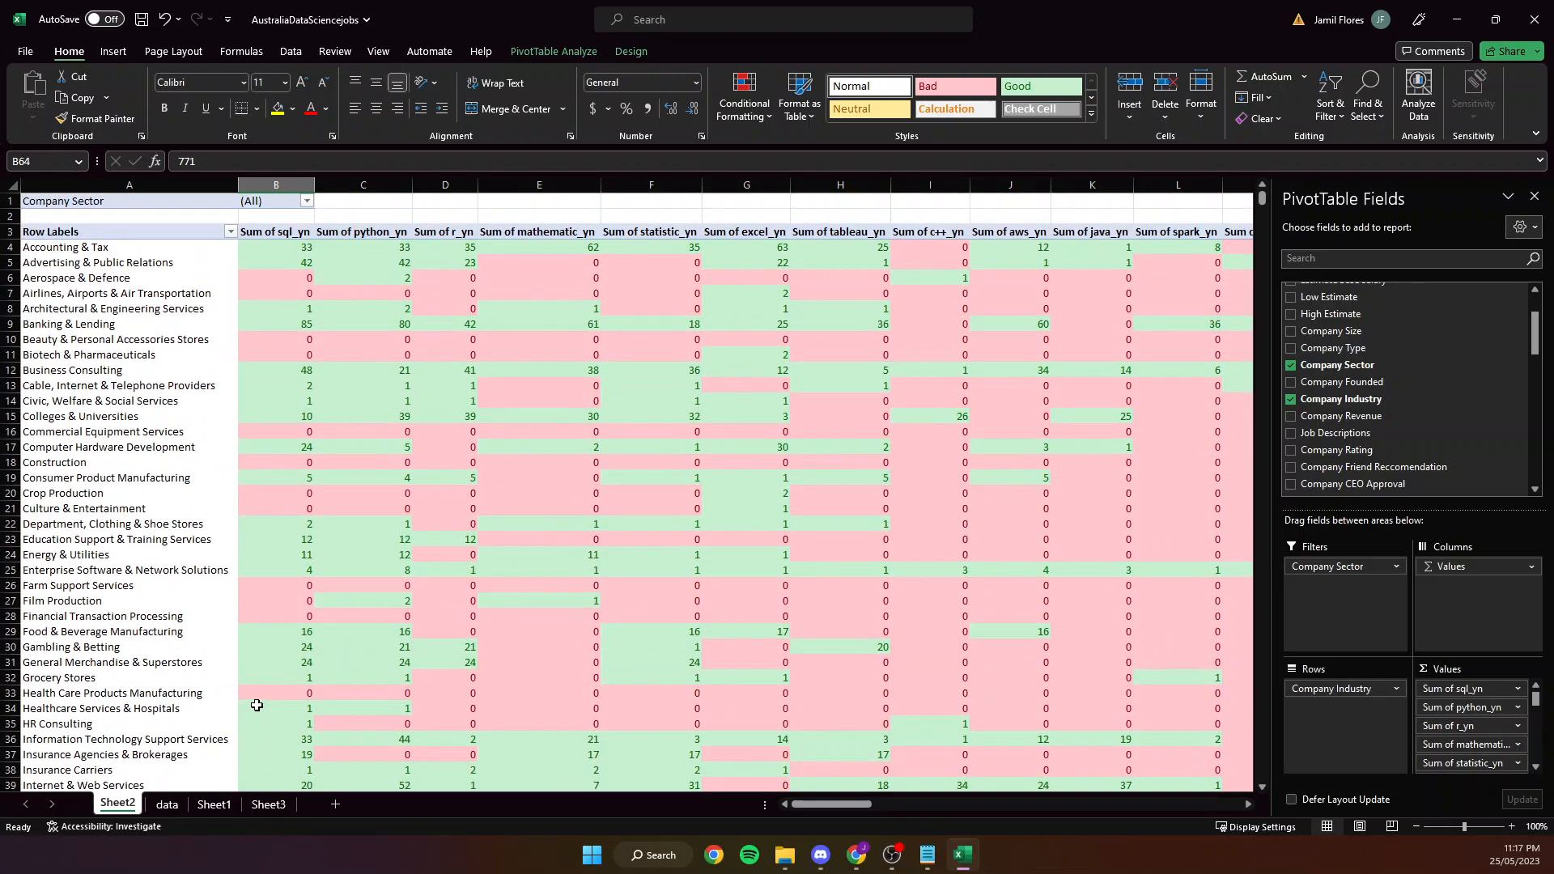
{"action": "scroll", "coordinate": [256, 706], "scroll_direction": "down", "scroll_amount": 10}
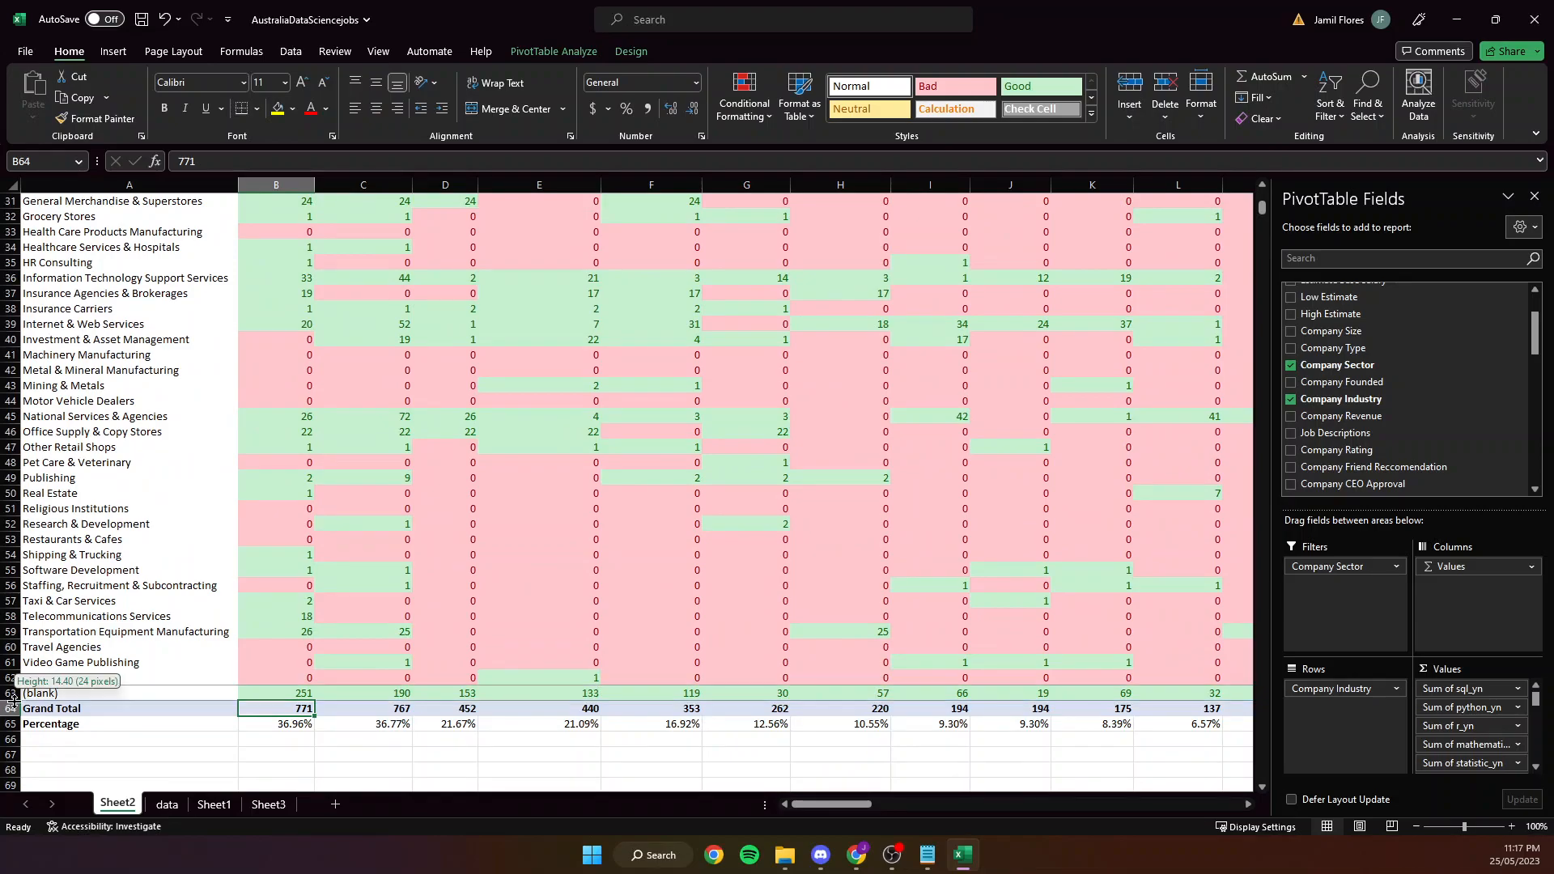
Split the Sheet2 window directly above row 64 to keep the Grand Total and Percentage rows in their own pane.
{"action": "left_click_drag", "start_coordinate": [10, 709], "coordinate": [20, 723]}
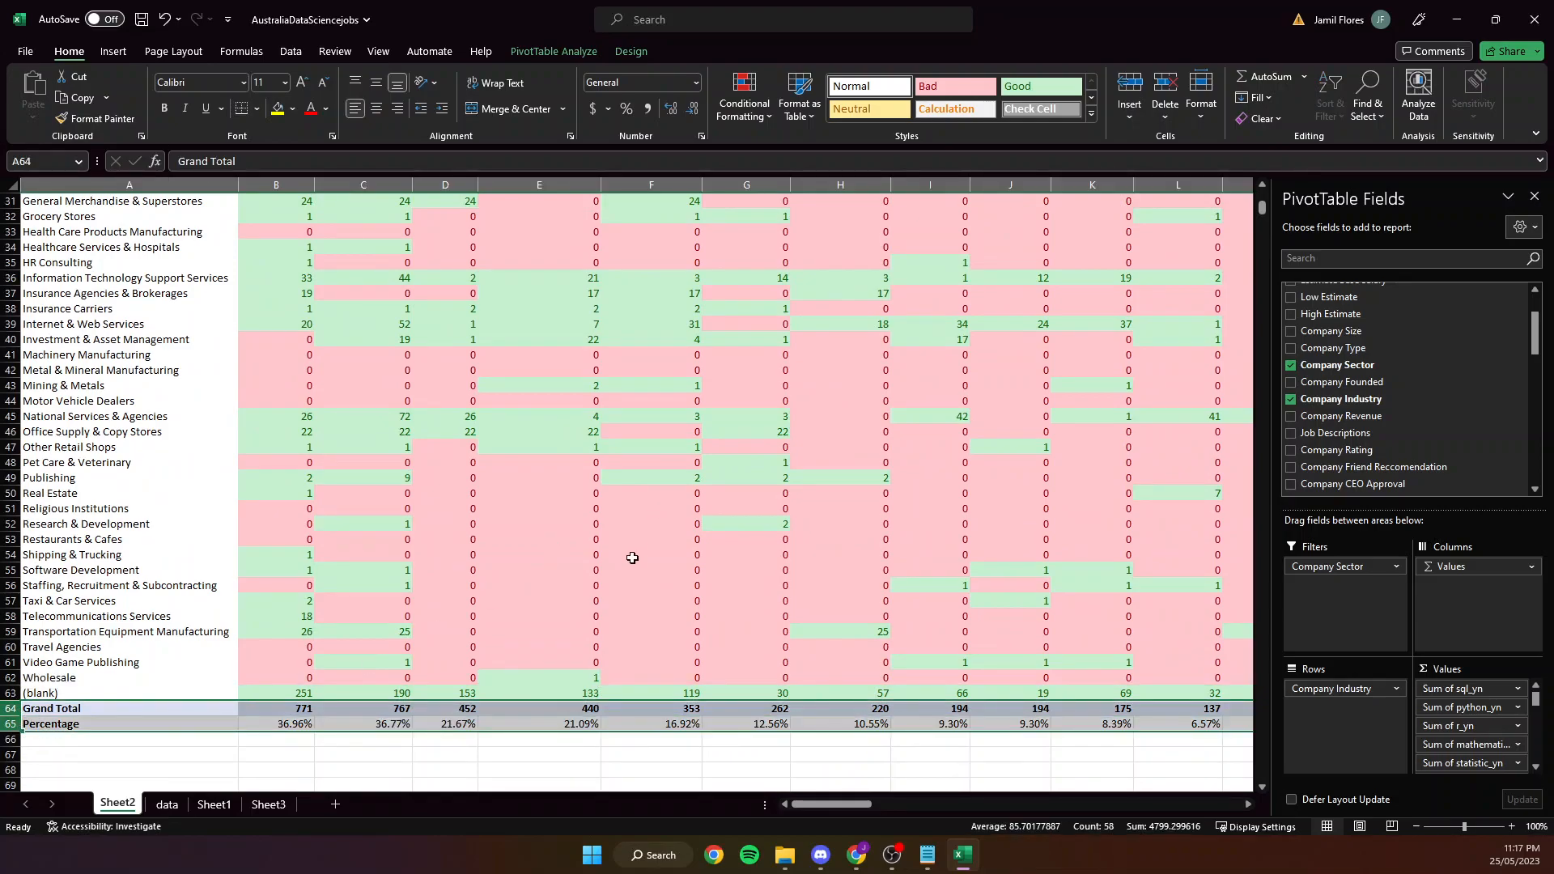
{"action": "scroll", "coordinate": [502, 478], "scroll_direction": "up", "scroll_amount": 1}
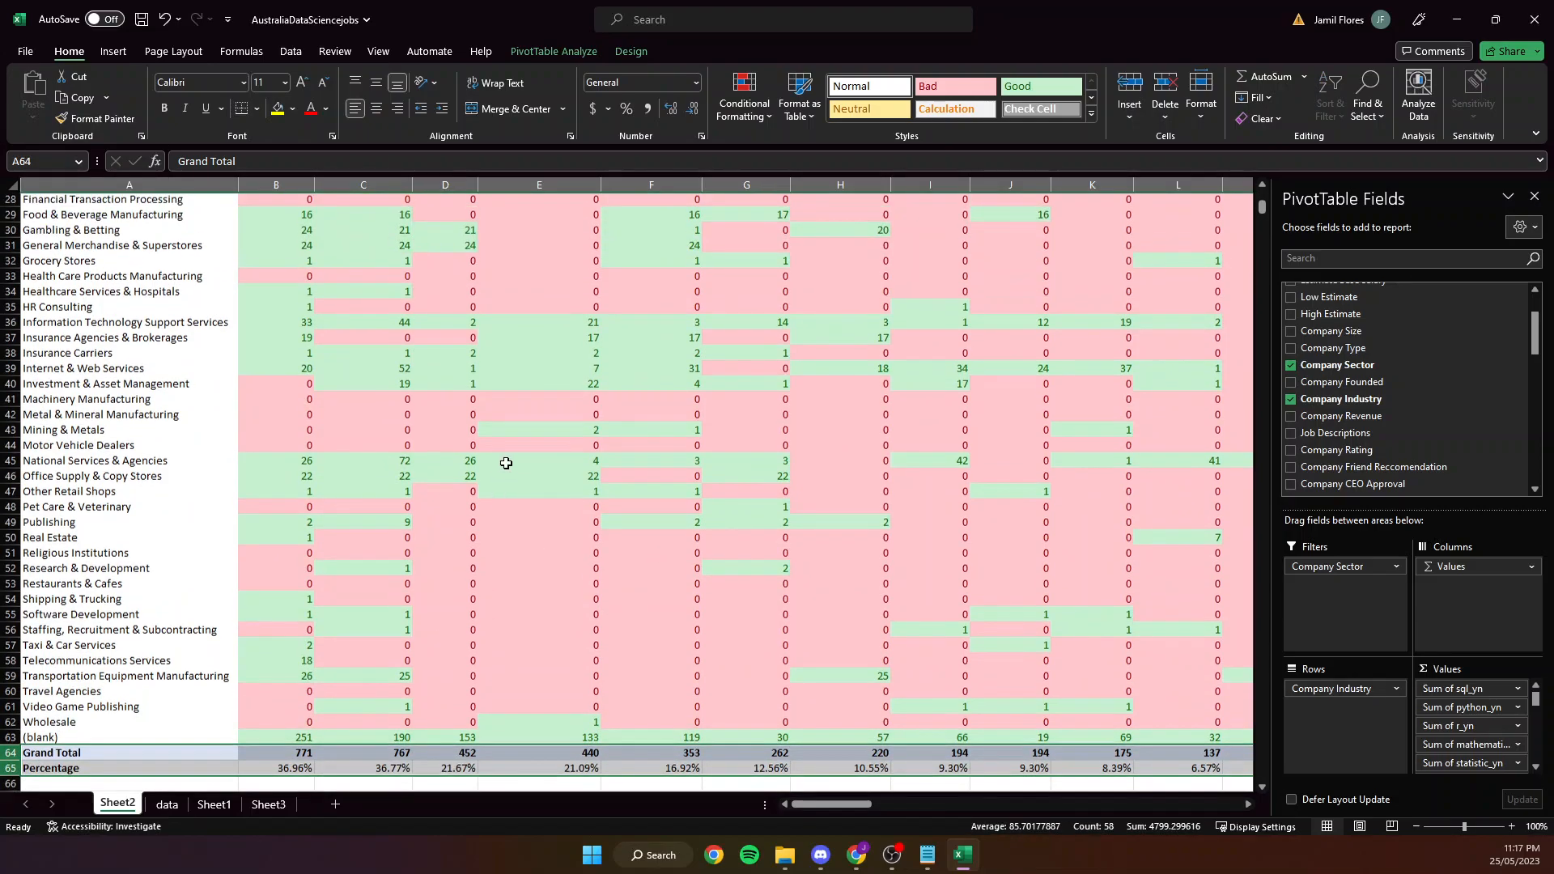
{"action": "left_click", "coordinate": [541, 52]}
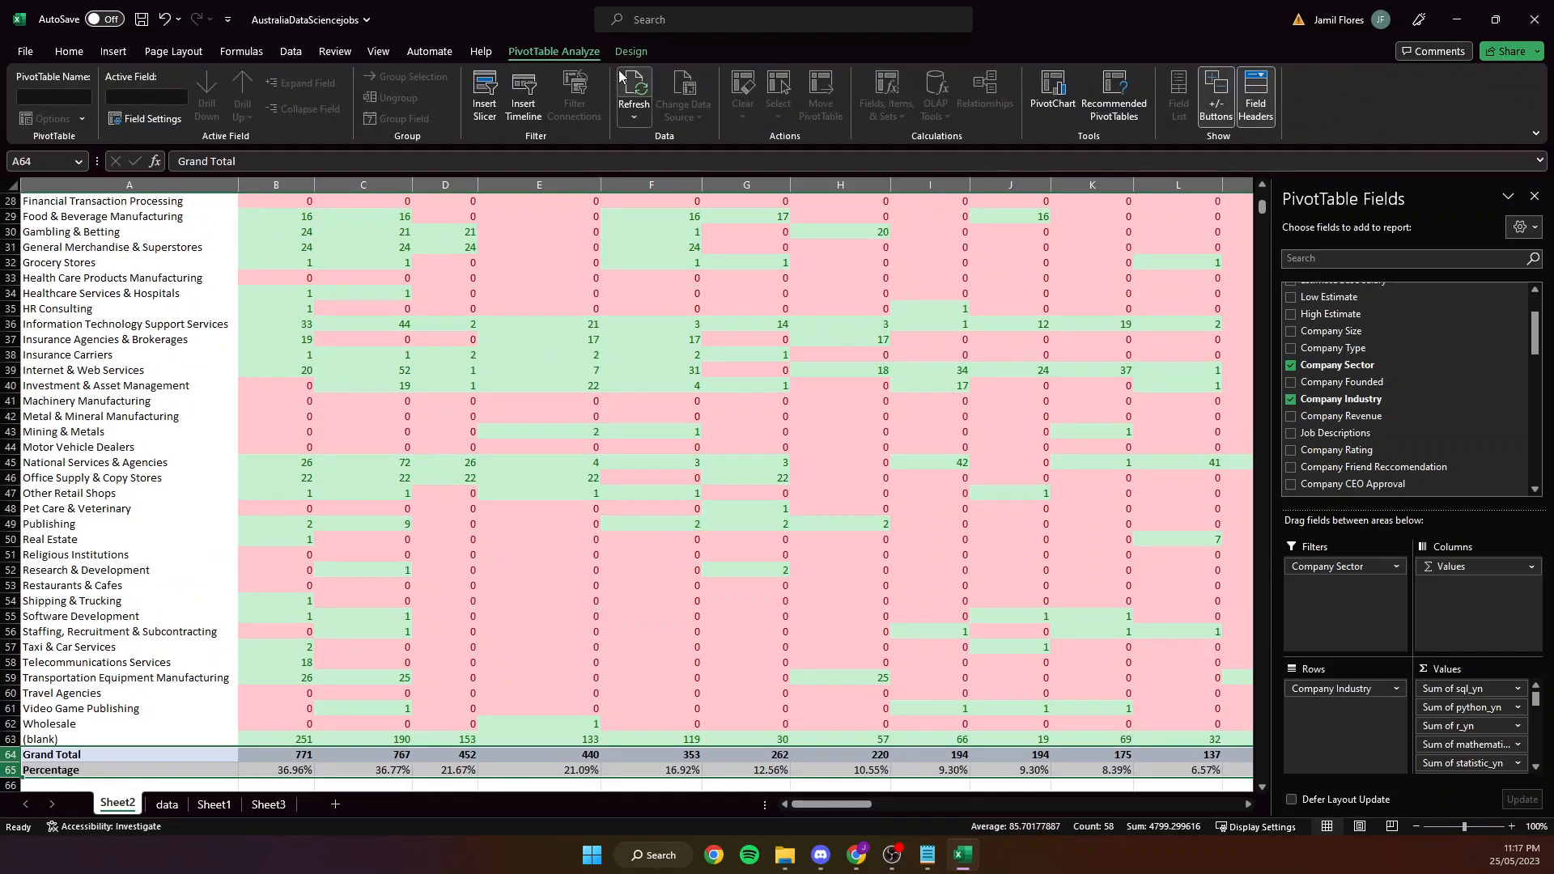
{"action": "left_click", "coordinate": [364, 51]}
{"action": "left_click", "coordinate": [880, 77]}
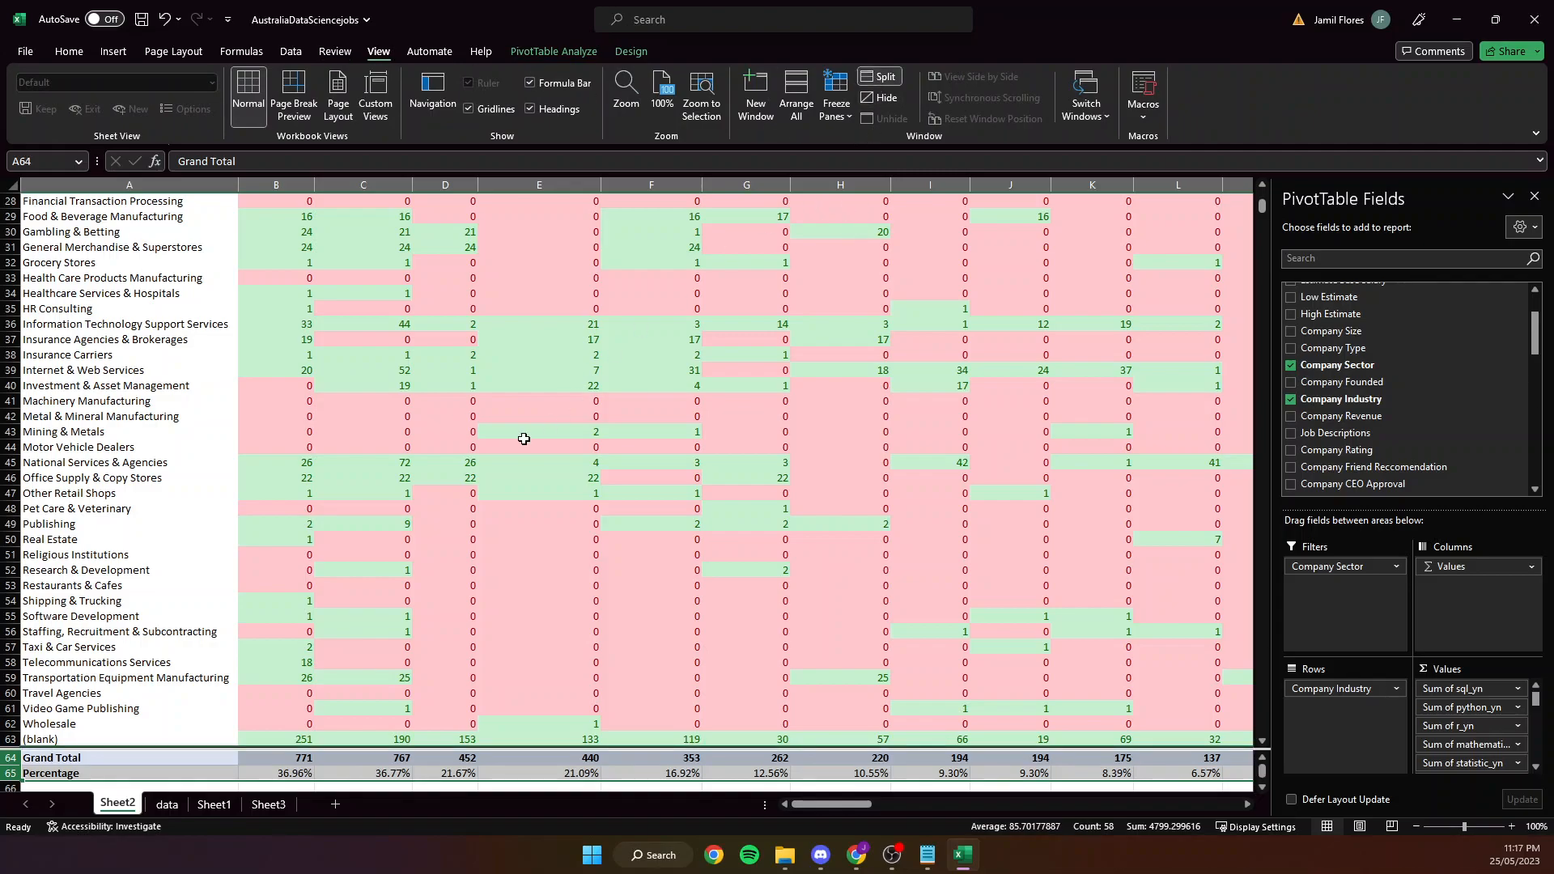
Browse the industry rows in the main pane against the Grand Total and Percentage rows in the split pane.
{"action": "left_click", "coordinate": [620, 622]}
{"action": "scroll", "coordinate": [623, 648], "scroll_direction": "up", "scroll_amount": 3}
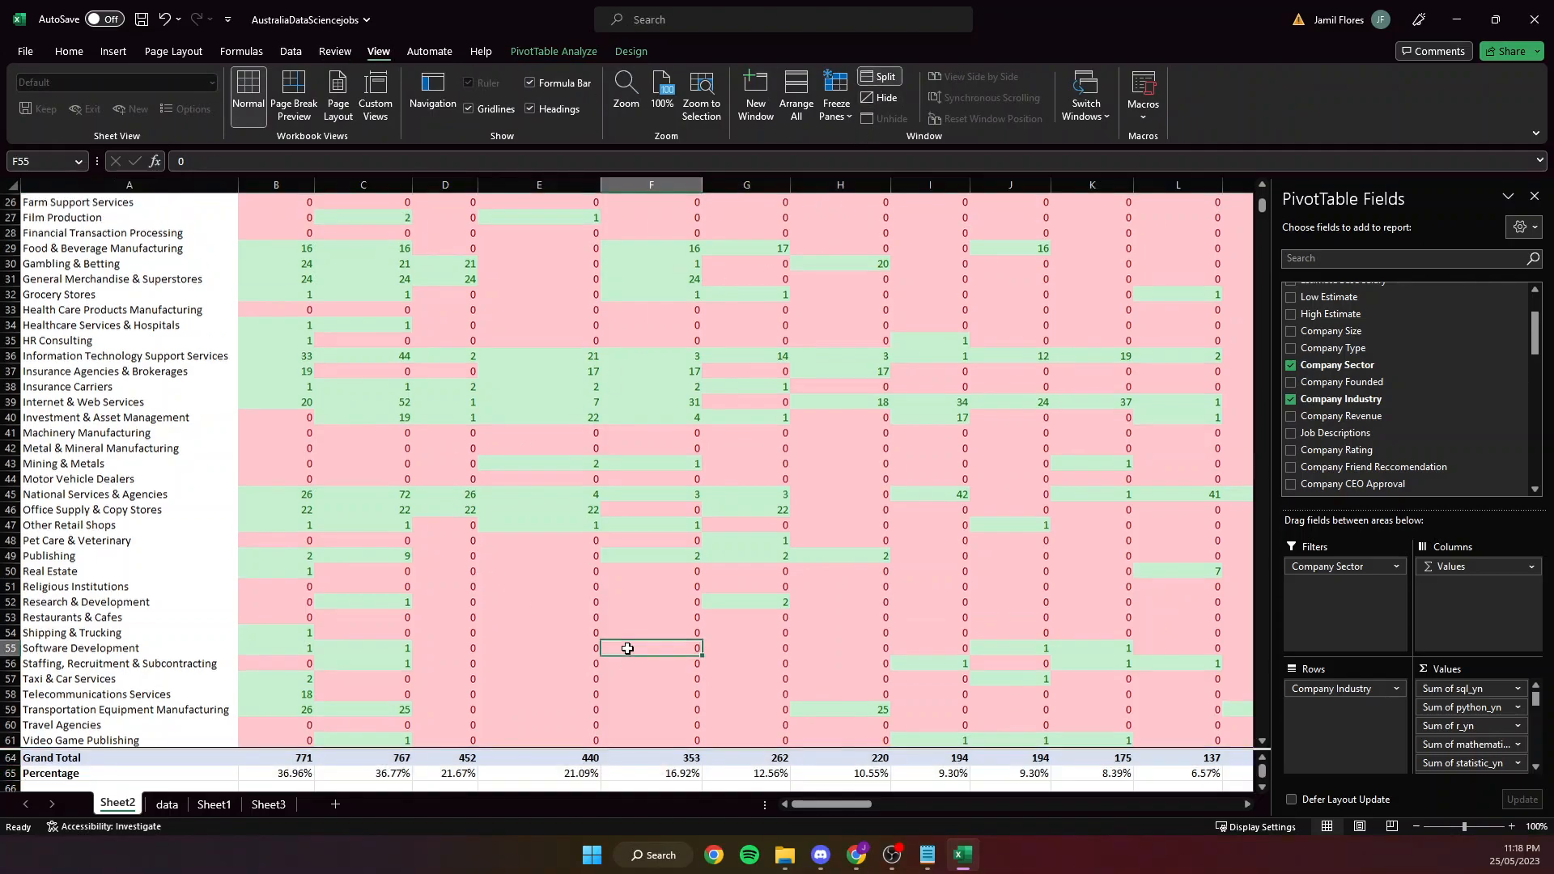
{"action": "scroll", "coordinate": [615, 659], "scroll_direction": "up", "scroll_amount": 6}
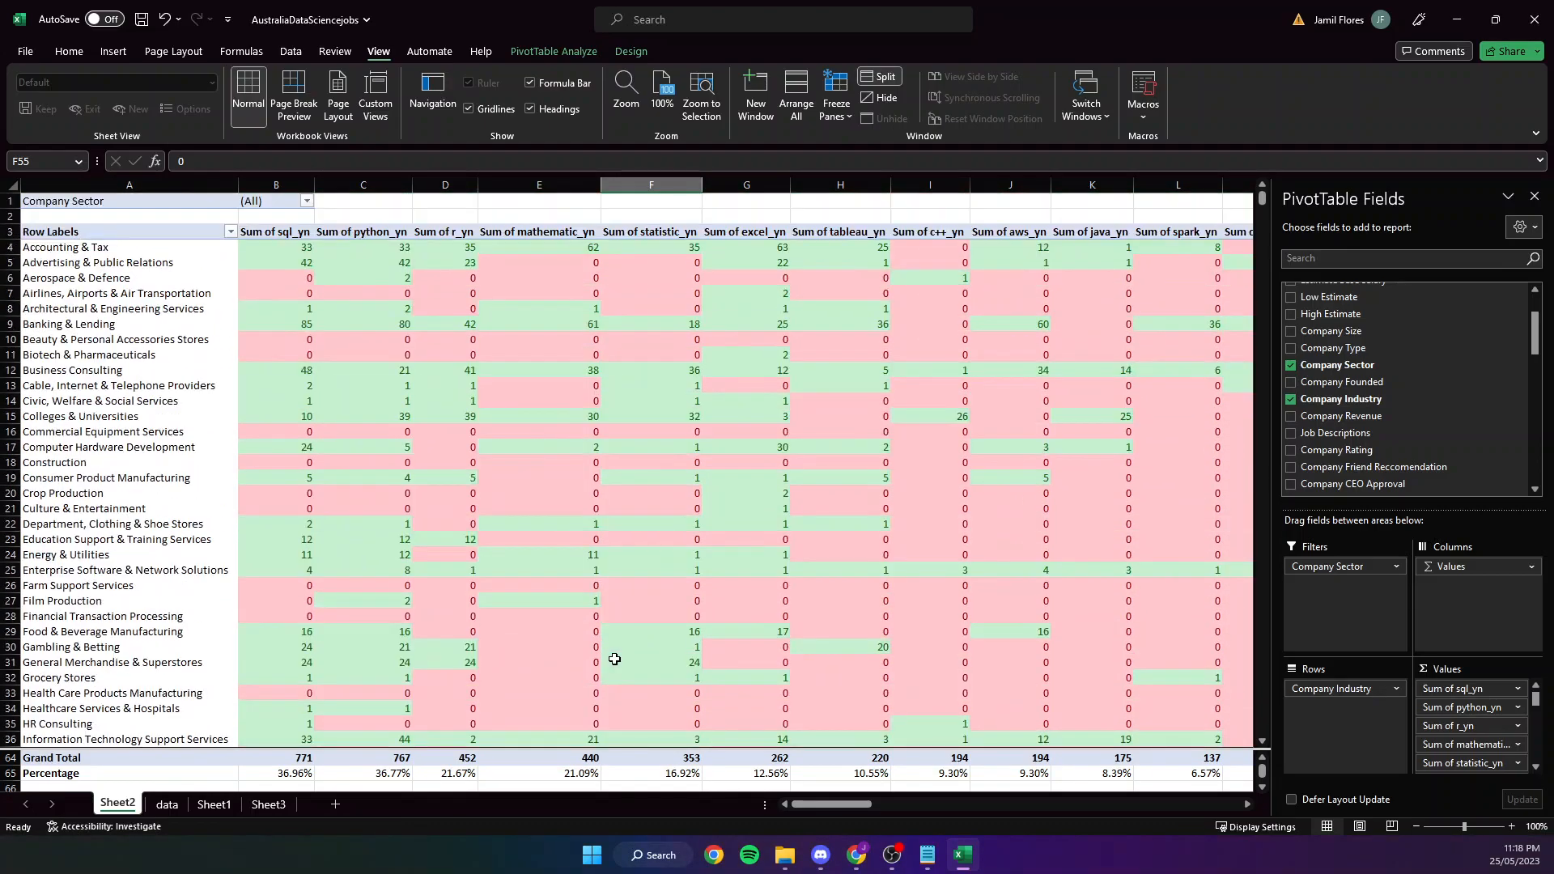
{"action": "scroll", "coordinate": [614, 660], "scroll_direction": "down", "scroll_amount": 15}
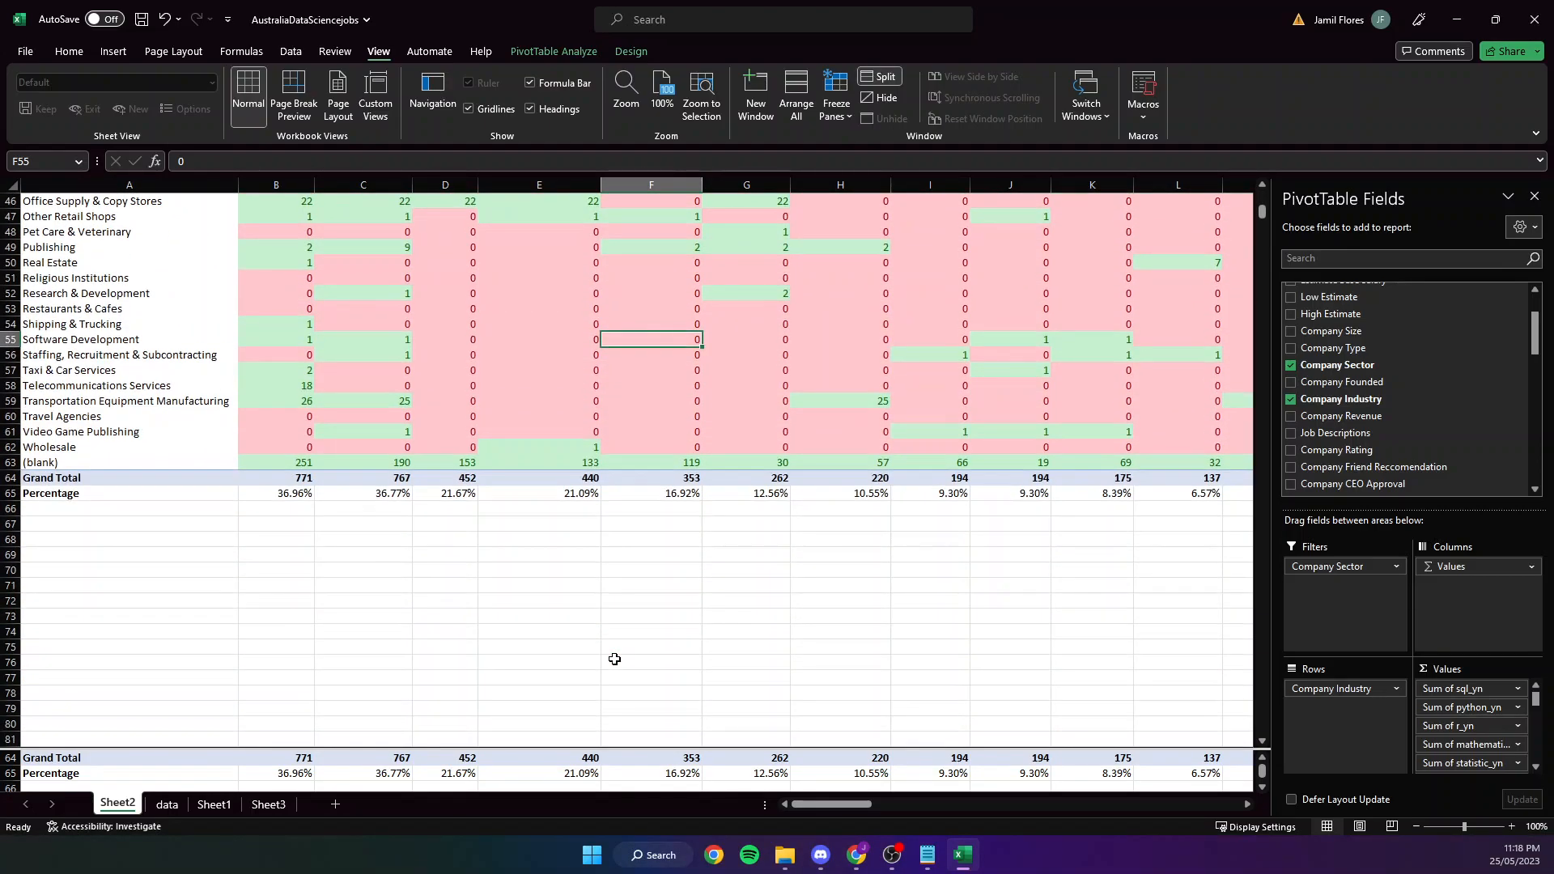
{"action": "scroll", "coordinate": [615, 660], "scroll_direction": "up", "scroll_amount": 15}
{"action": "scroll", "coordinate": [615, 659], "scroll_direction": "down", "scroll_amount": 2}
{"action": "scroll", "coordinate": [615, 659], "scroll_direction": "up", "scroll_amount": 2}
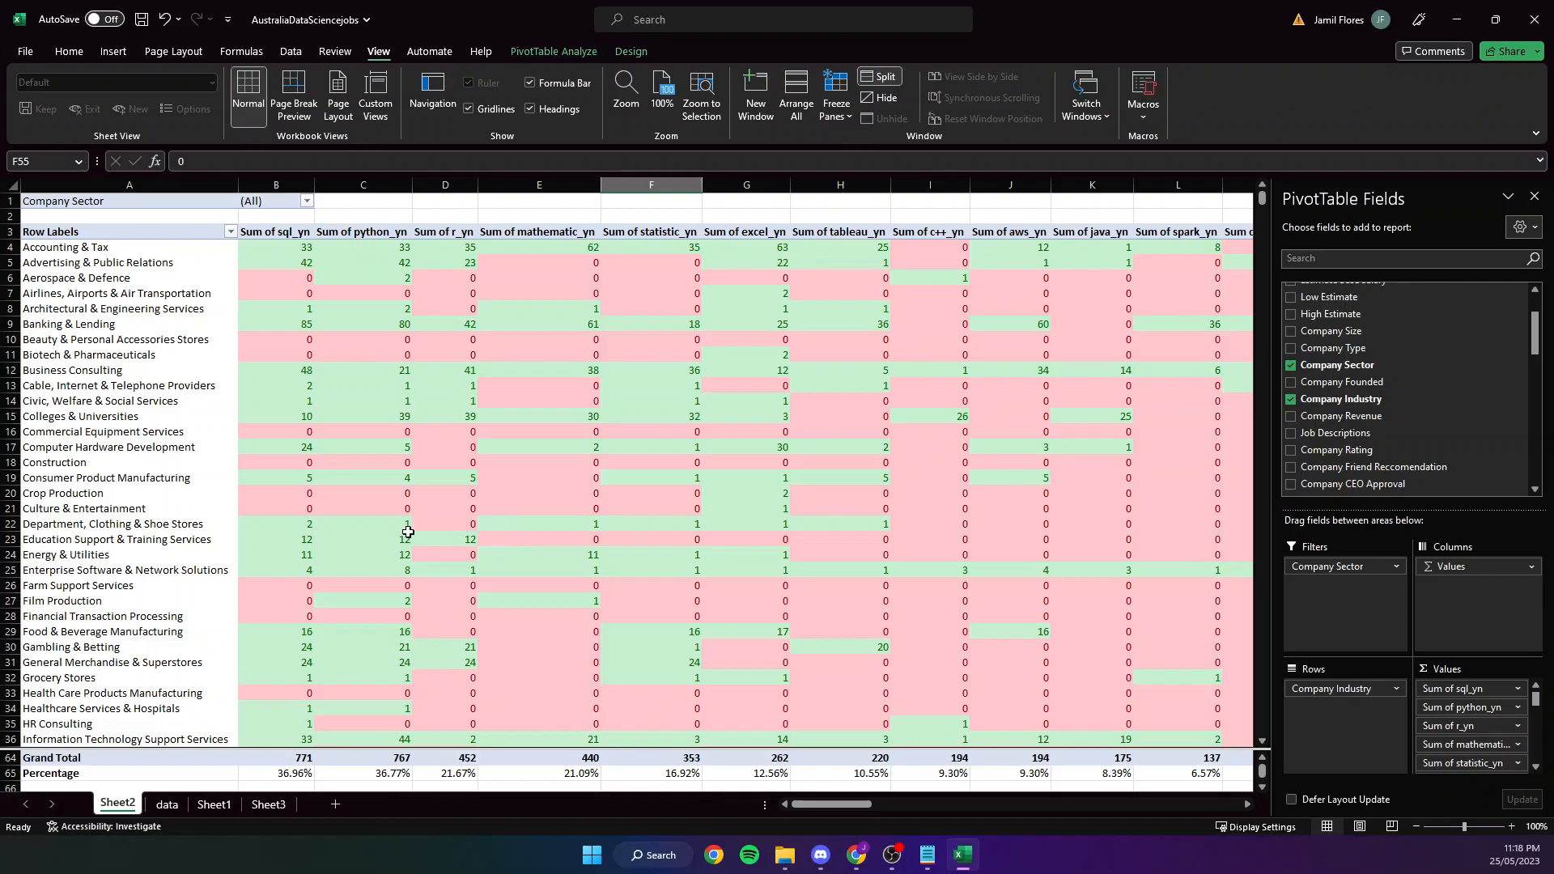
{"action": "mouse_move", "coordinate": [321, 535]}
{"action": "mouse_move", "coordinate": [734, 502]}
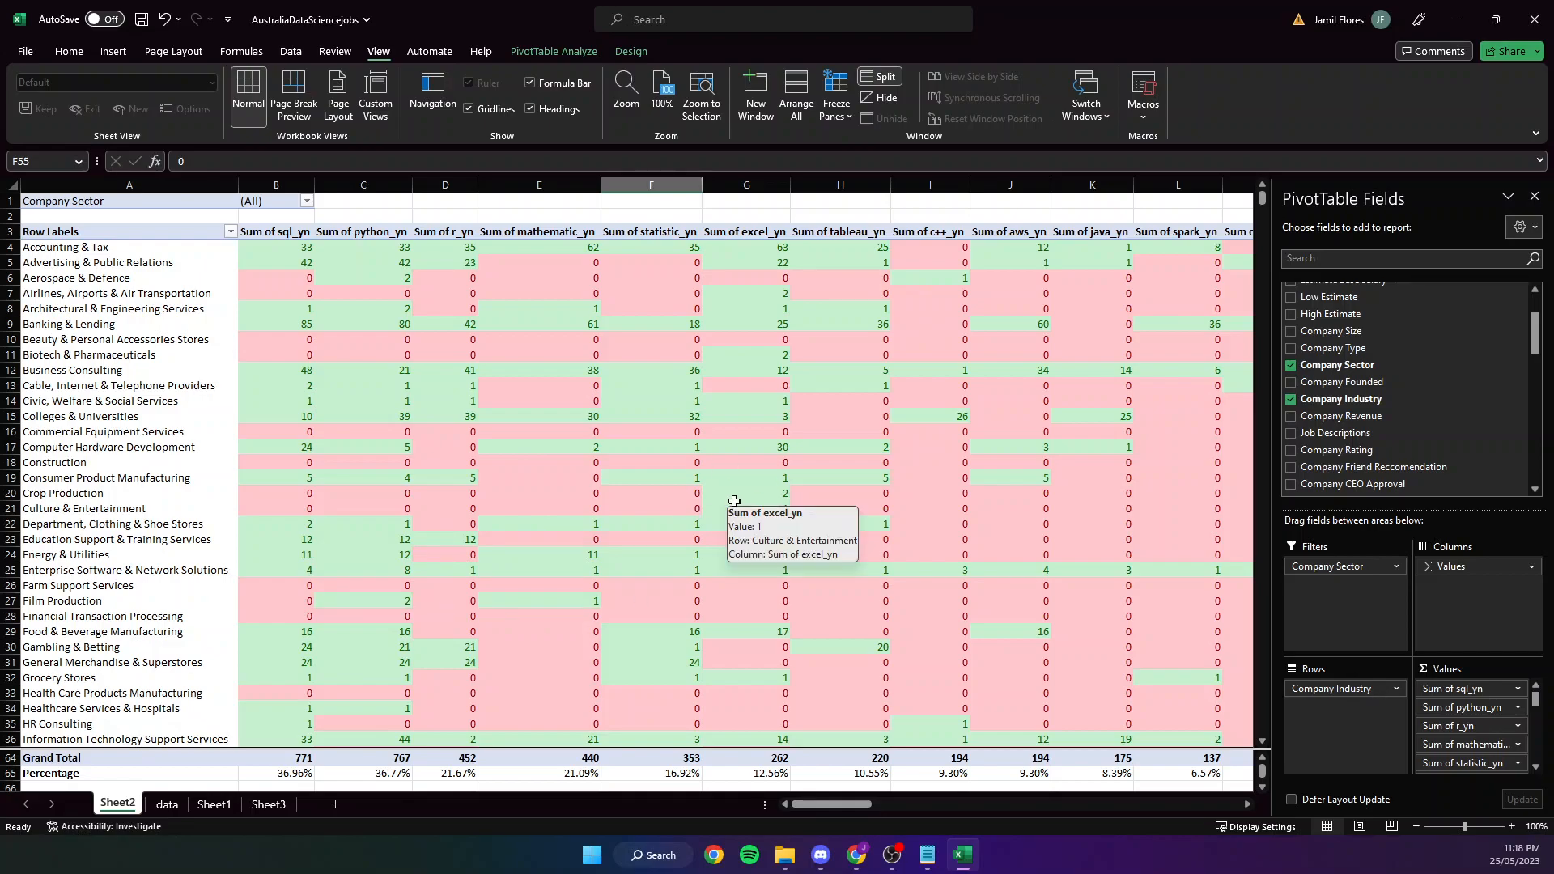